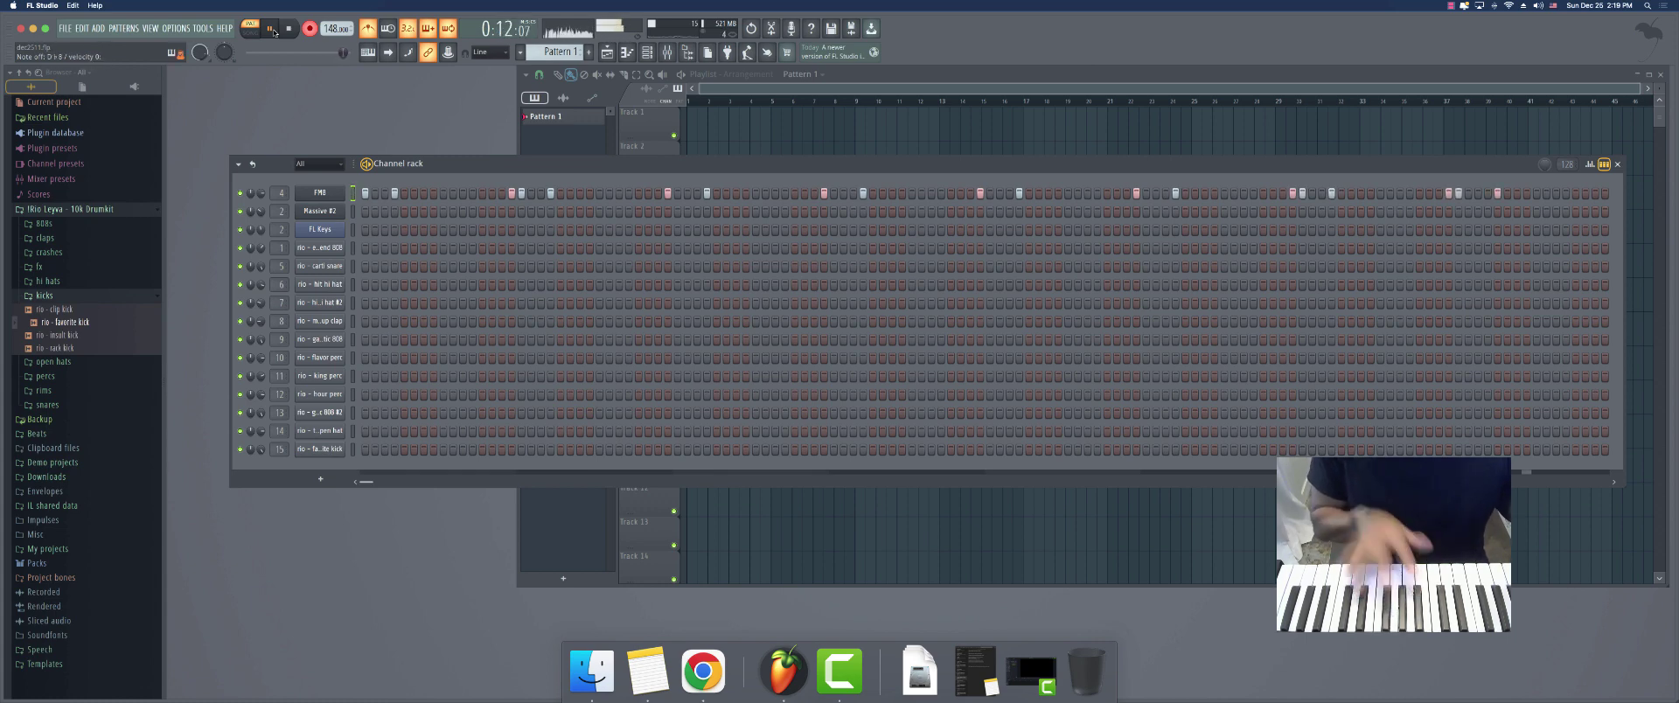
Record live chords on the Massive #2 channel and a melody on the FL Keys channel over the looping pattern
key(space)
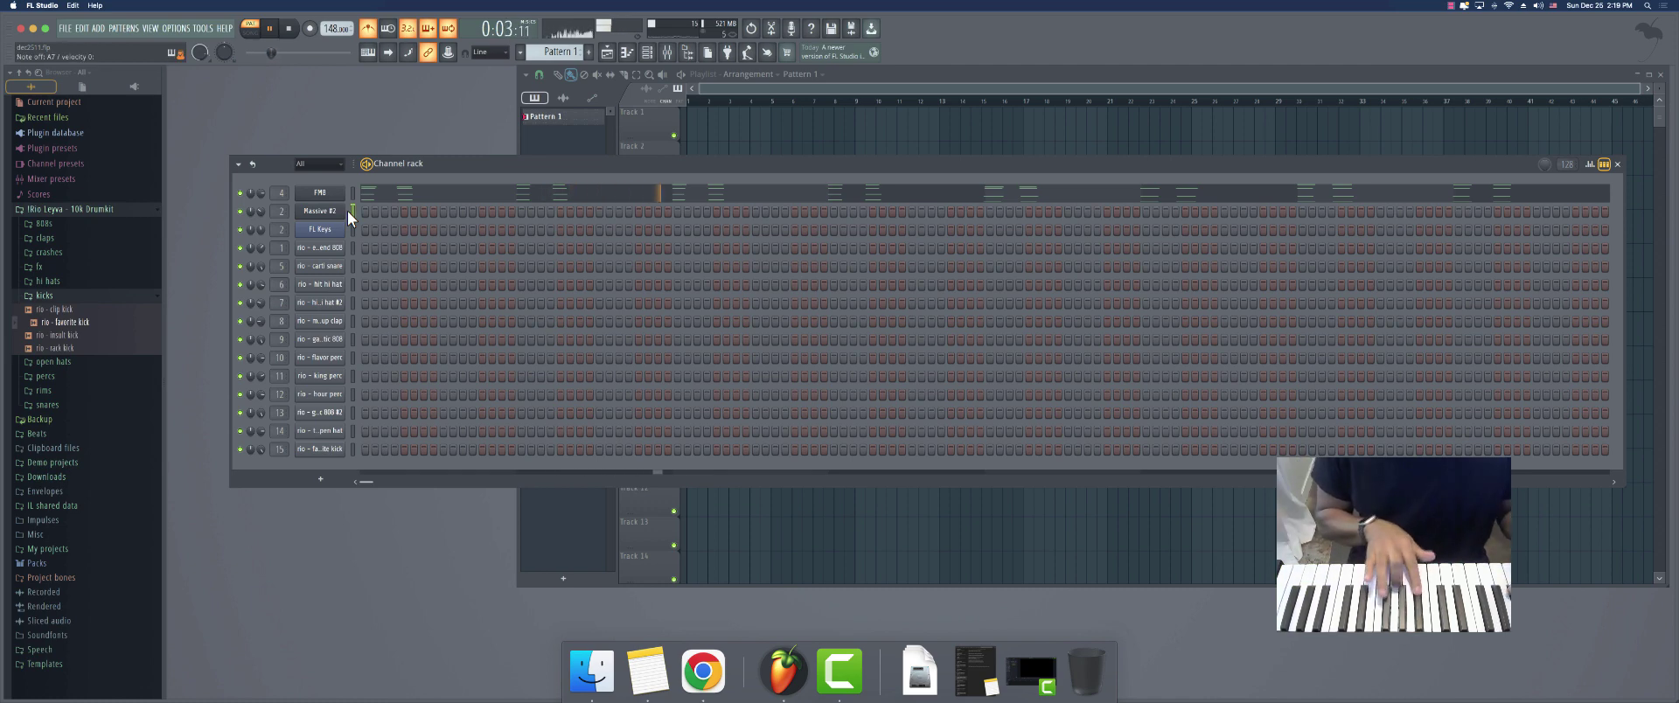
click(311, 29)
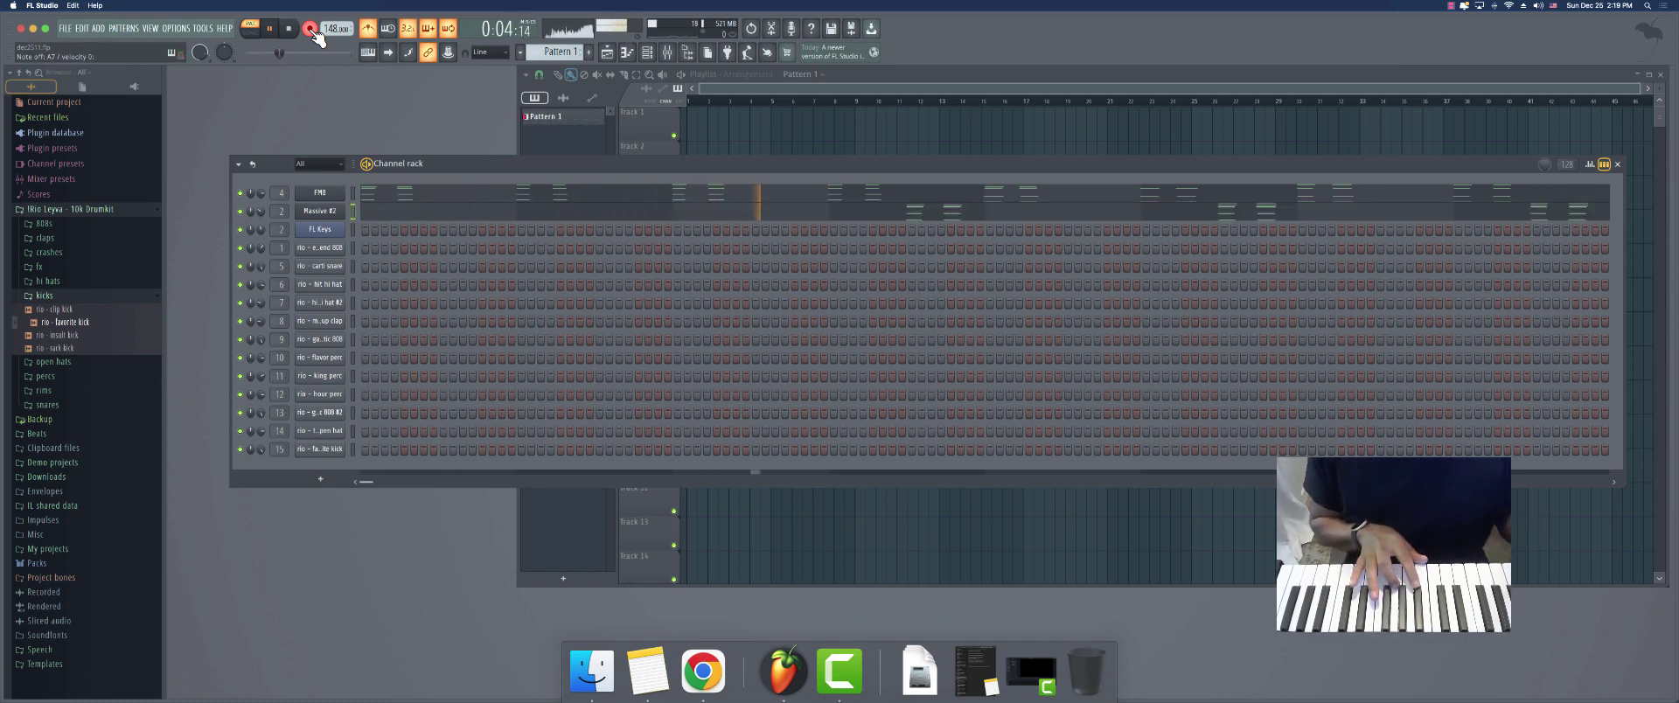
click(312, 29)
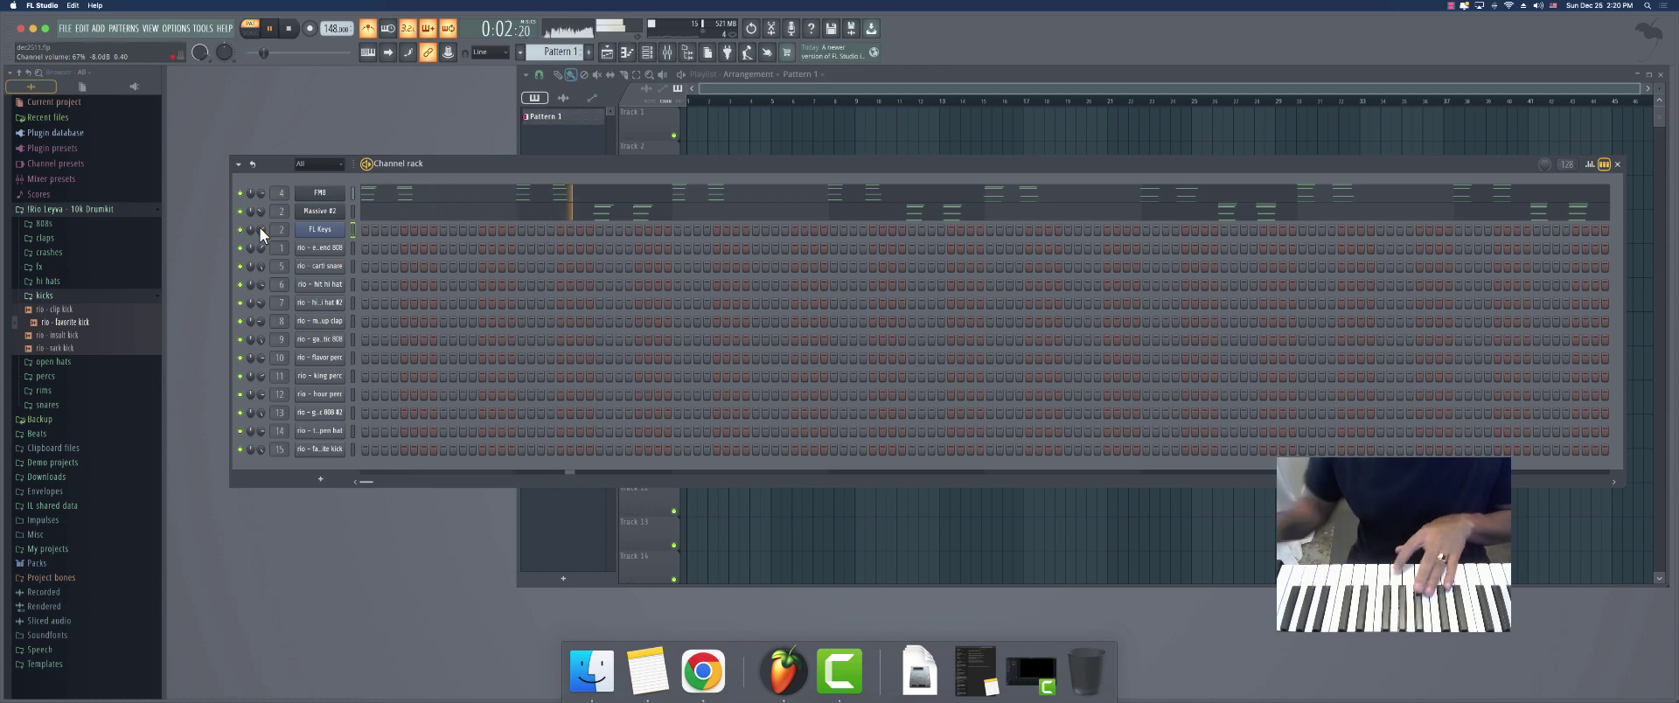
click(311, 29)
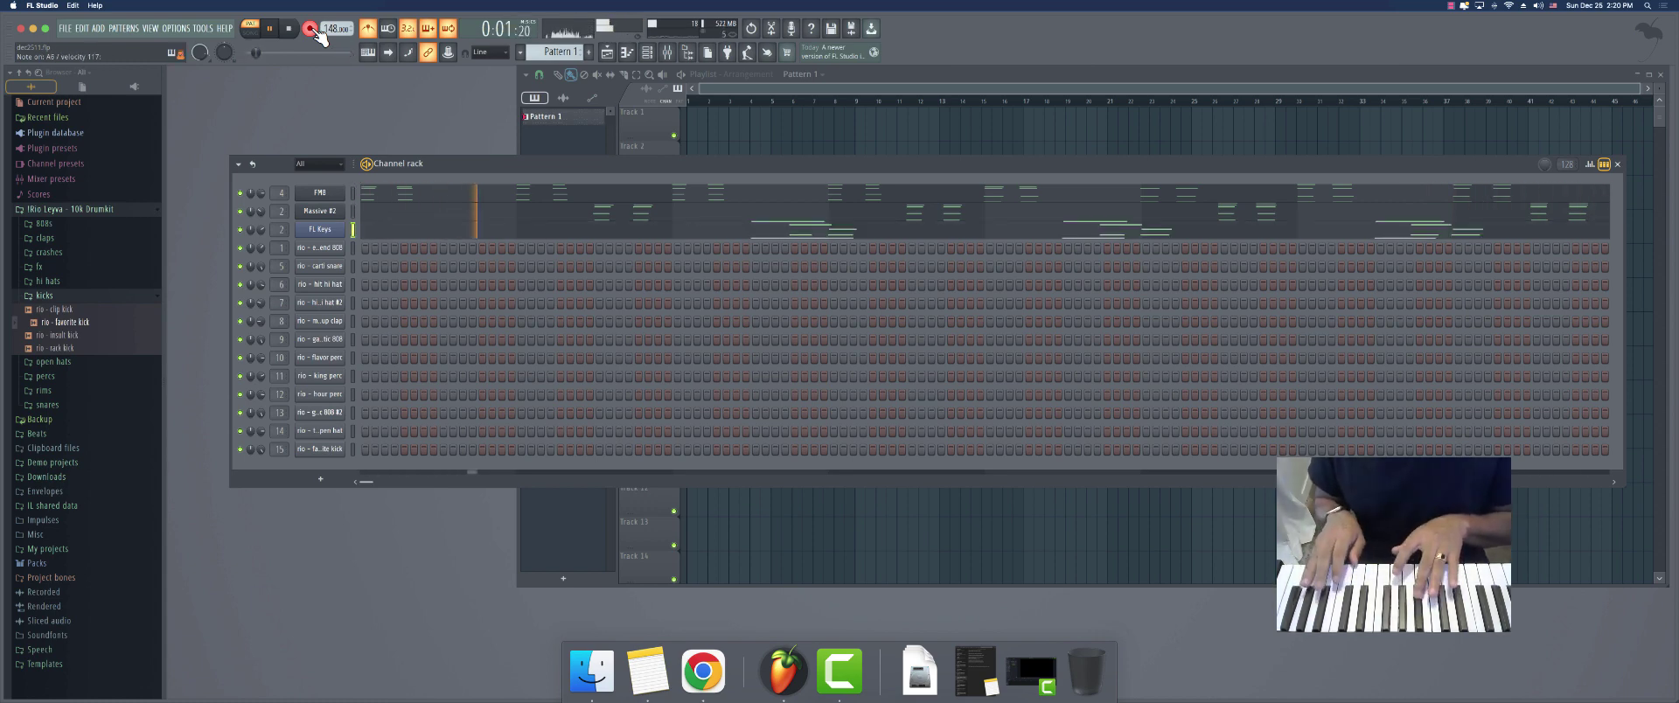
click(313, 29)
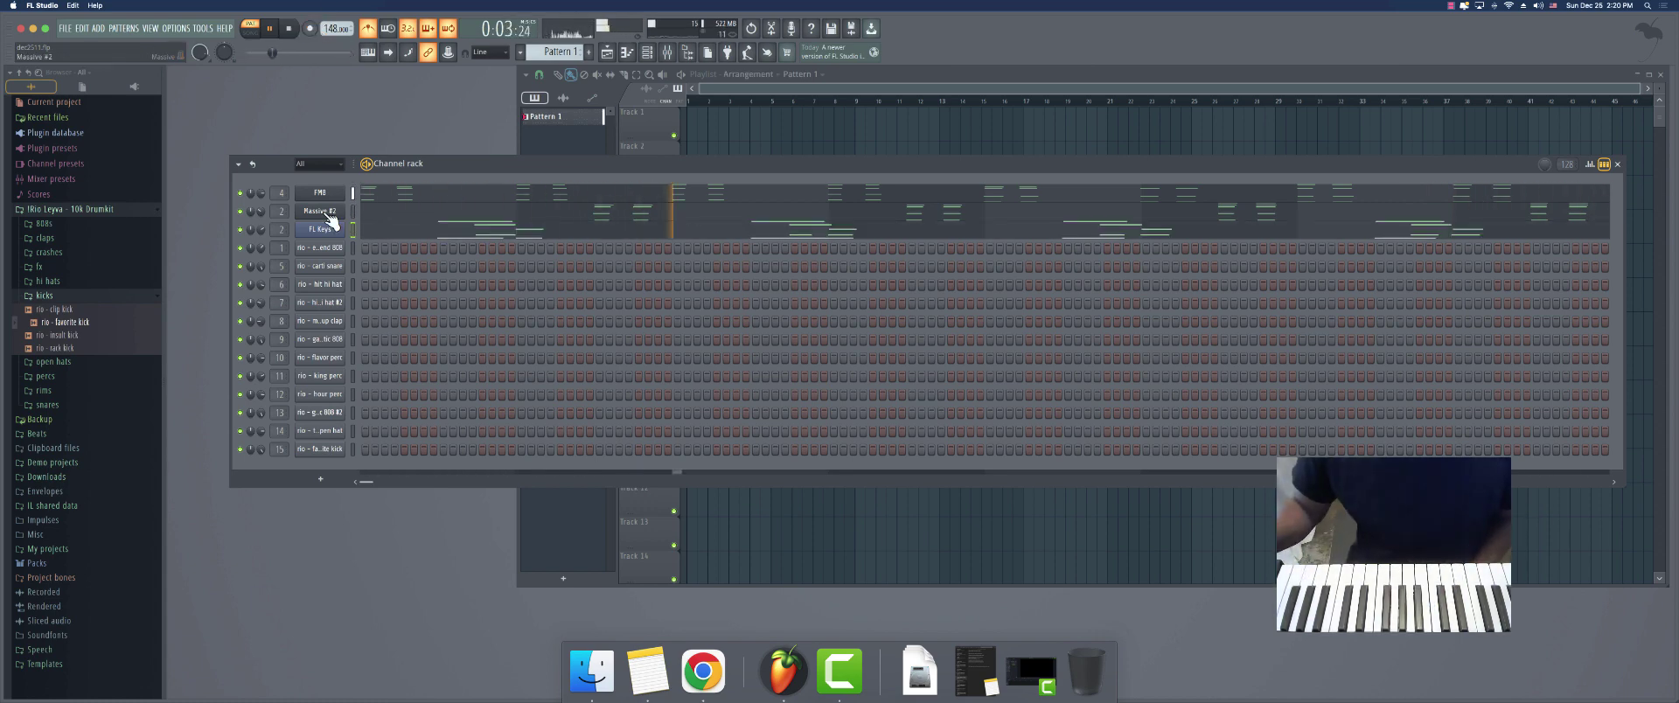
Fill the hi hat on channel 6 with a hit every 2 steps and review its miscellaneous functions
right_click(354, 284)
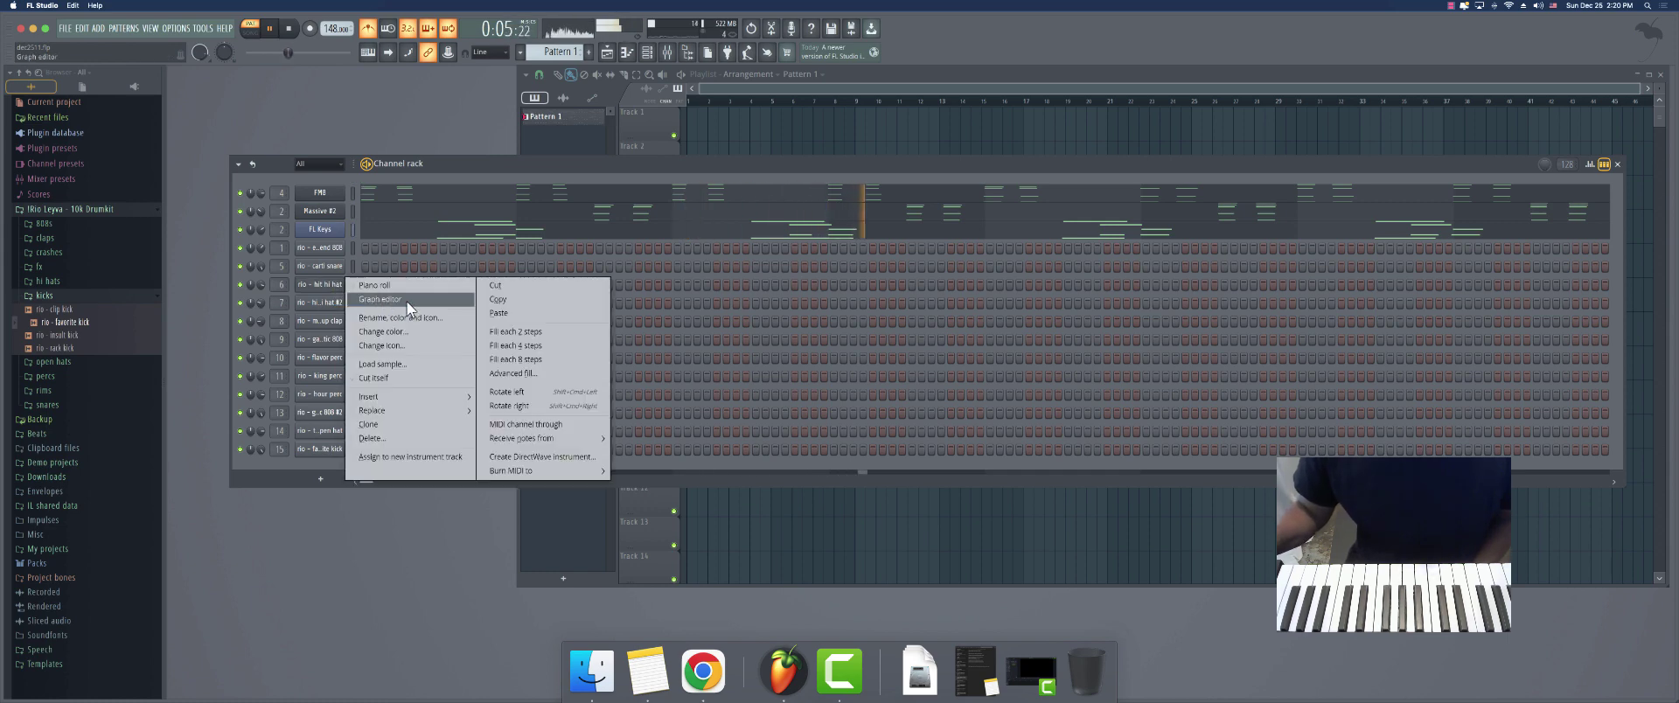
click(520, 331)
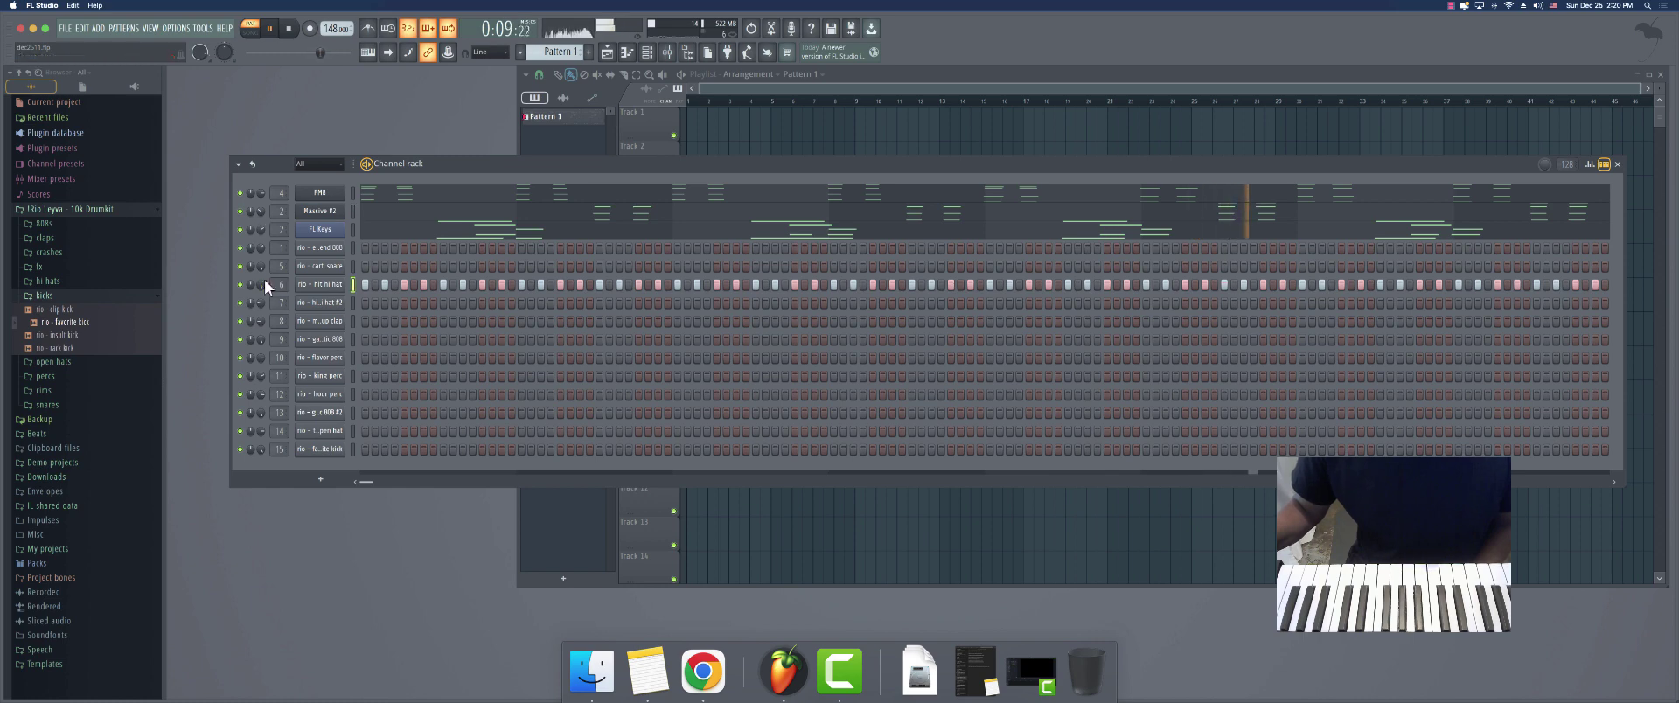
click(320, 285)
click(300, 178)
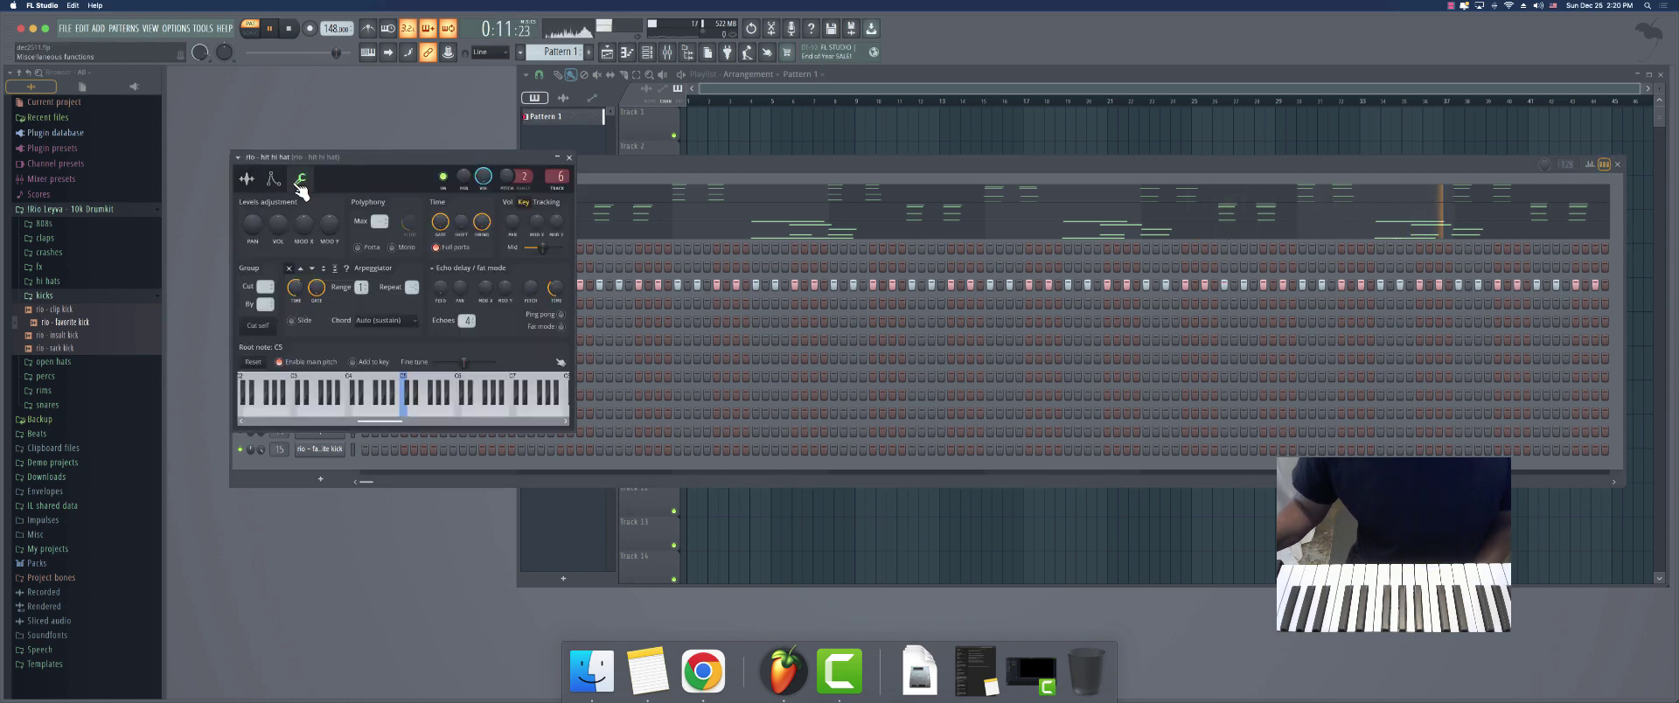
click(568, 157)
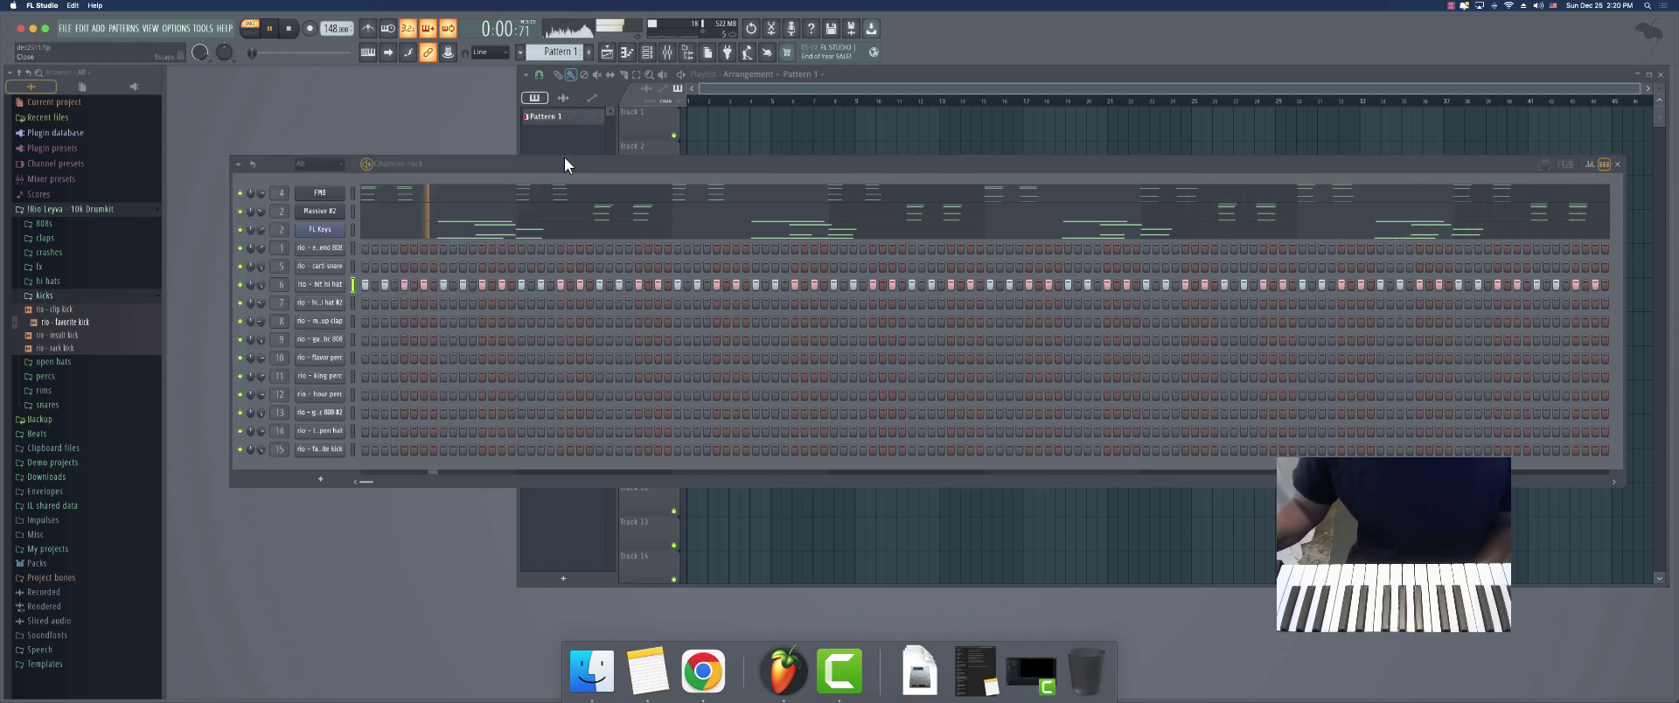
Place snare hits on the third beat of all eight bars, with extra hits in bars 6 and 8
click(337, 266)
click(756, 266)
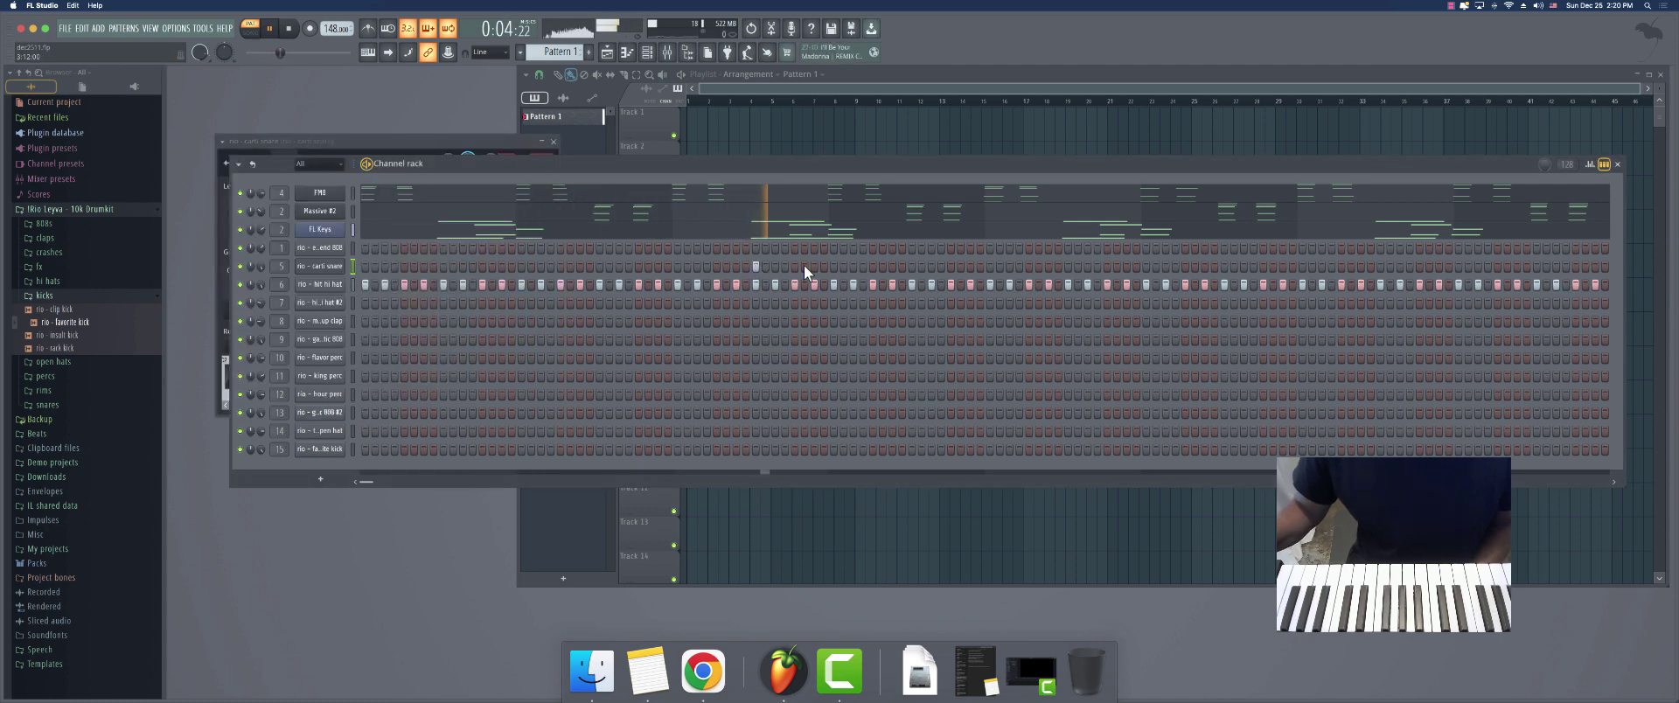
right_click(921, 266)
click(1068, 266)
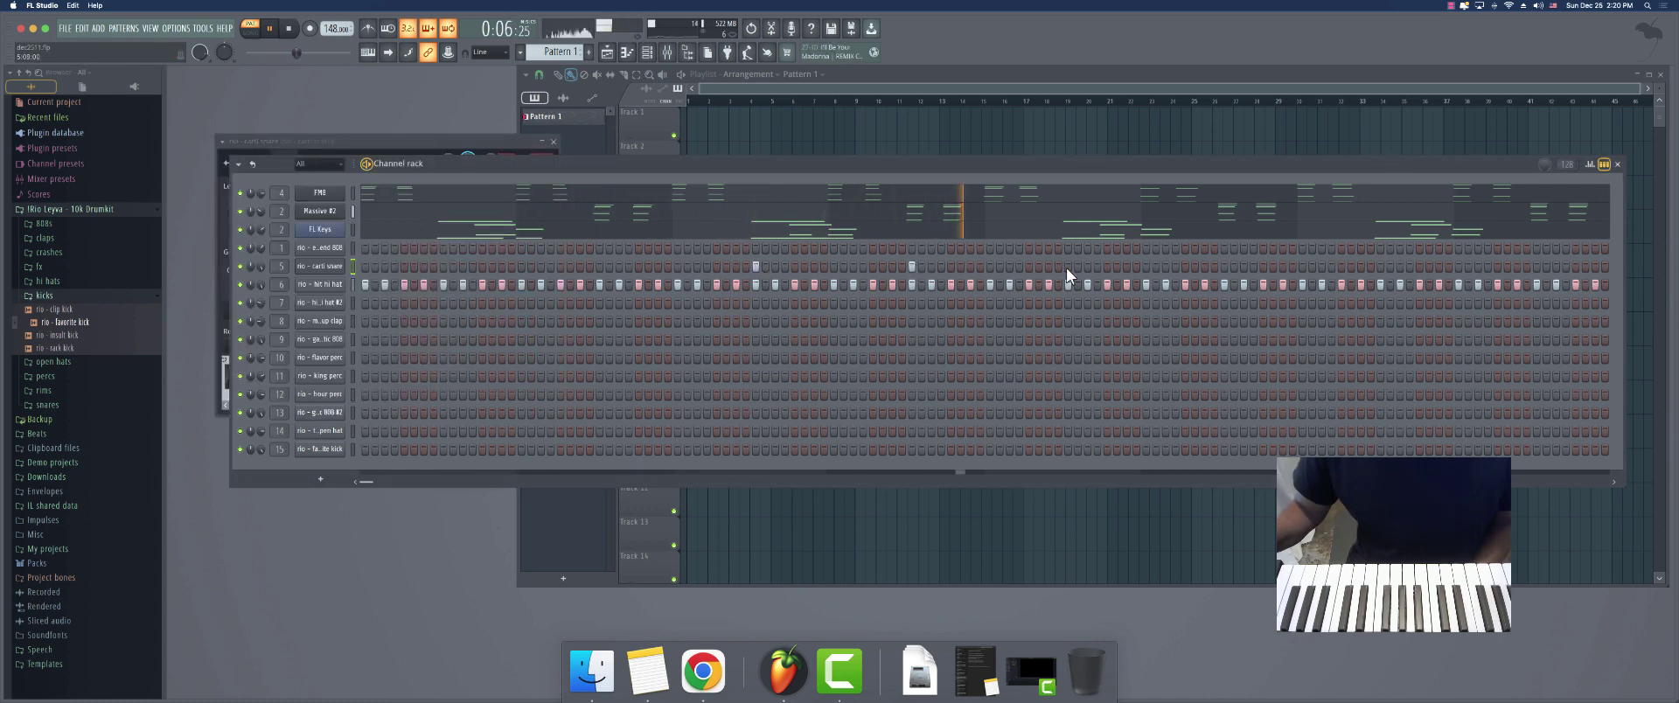
click(1224, 266)
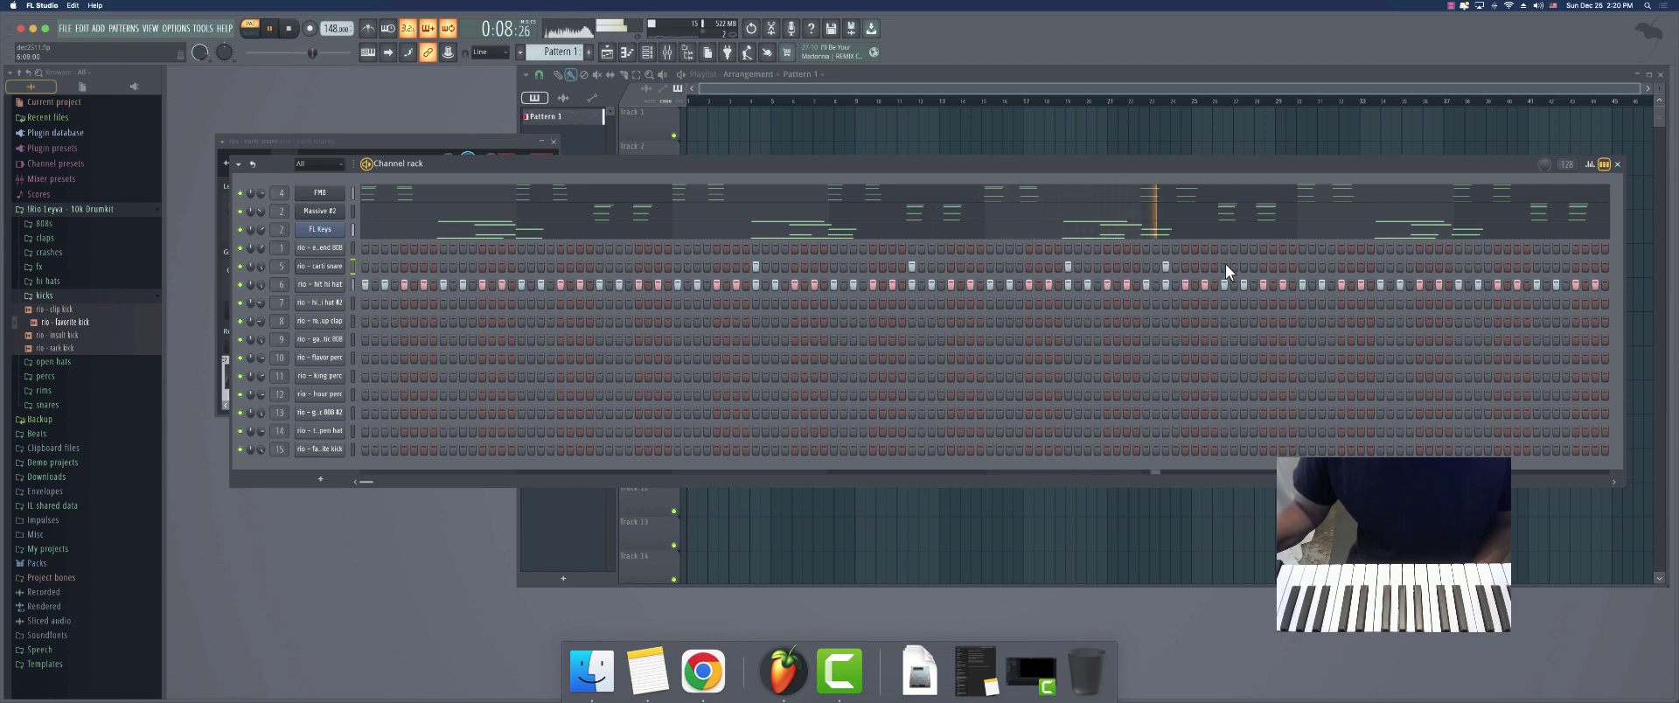
click(1380, 266)
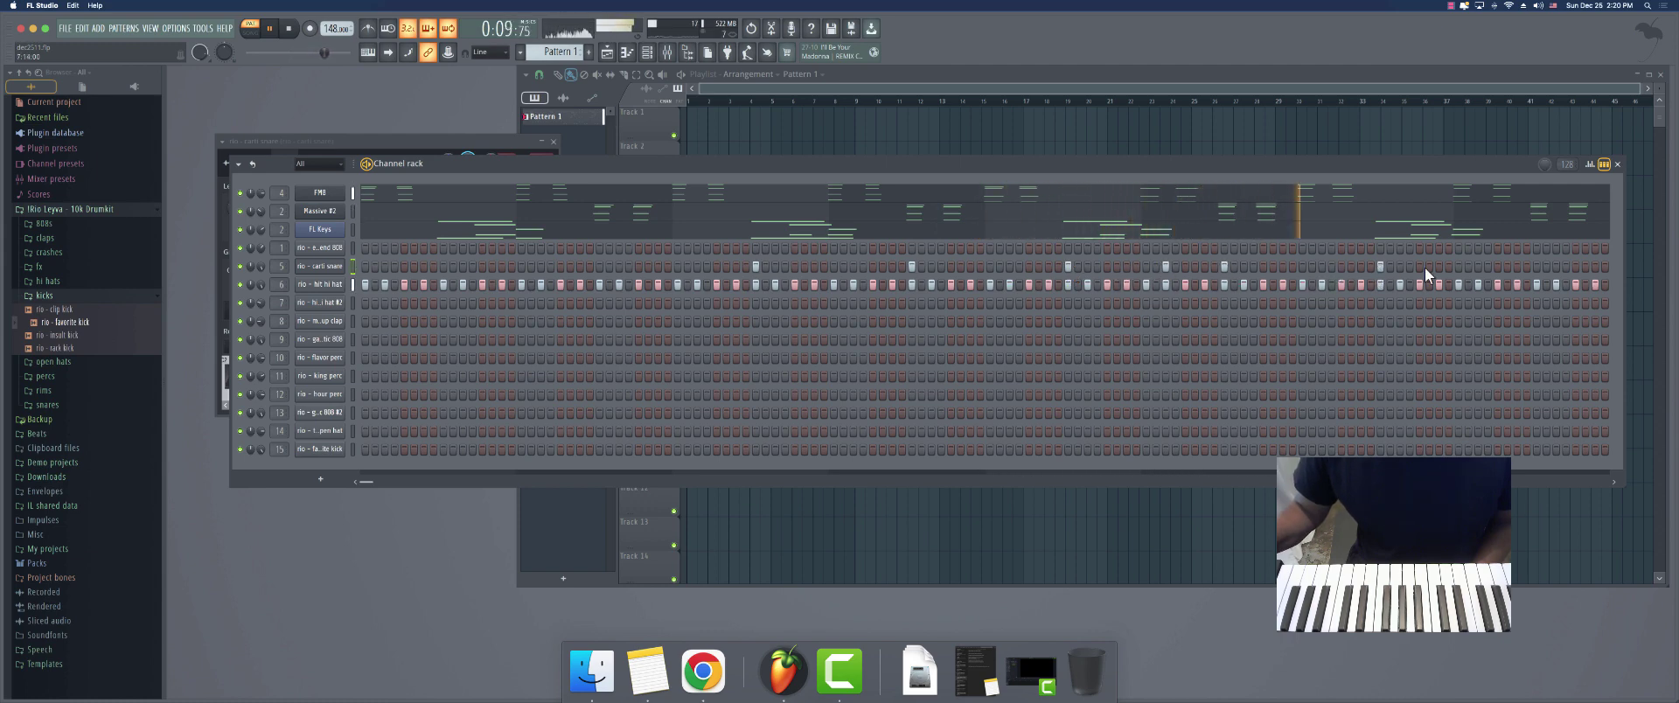
click(1478, 266)
click(1537, 268)
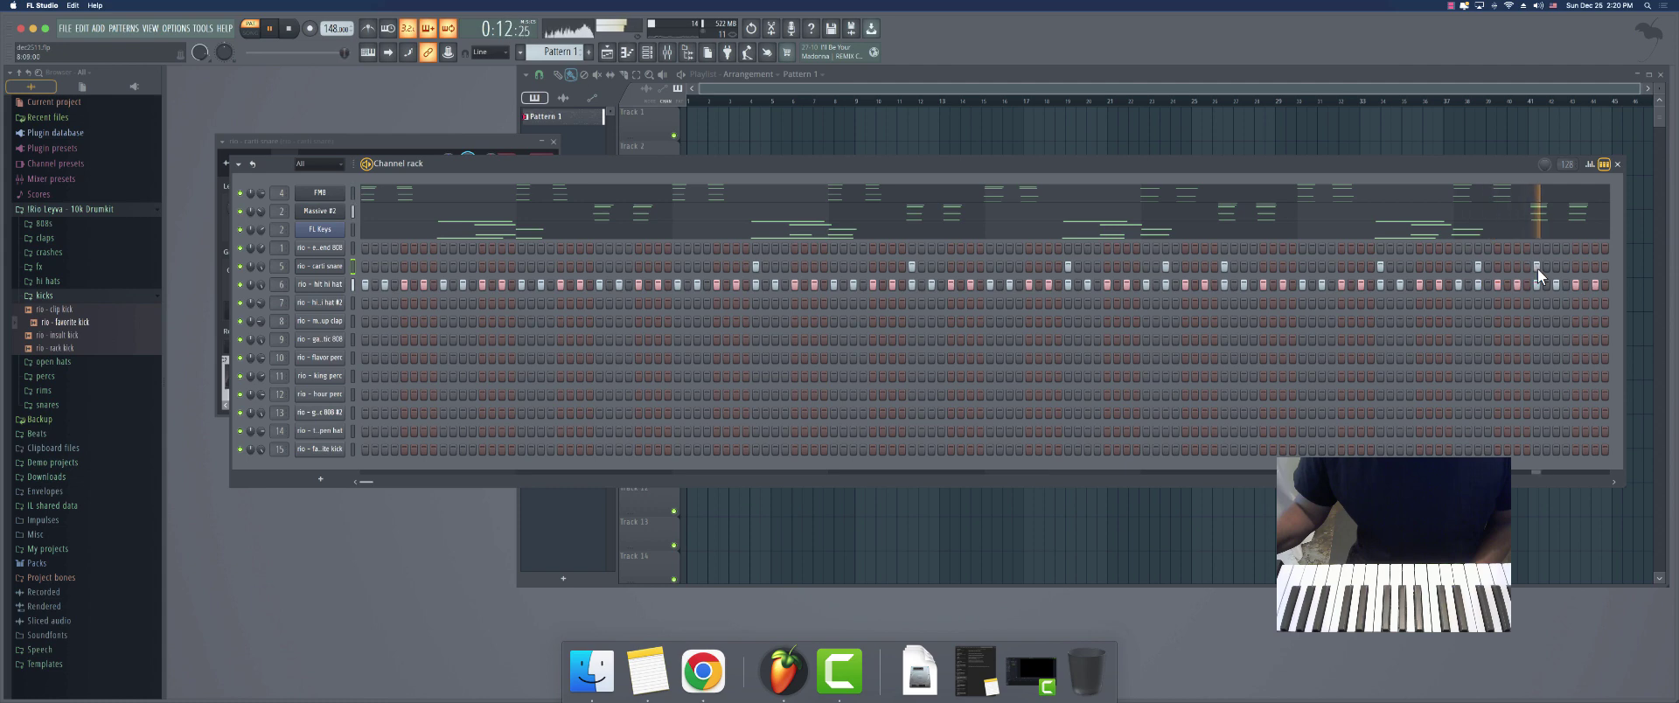
click(1596, 266)
click(445, 266)
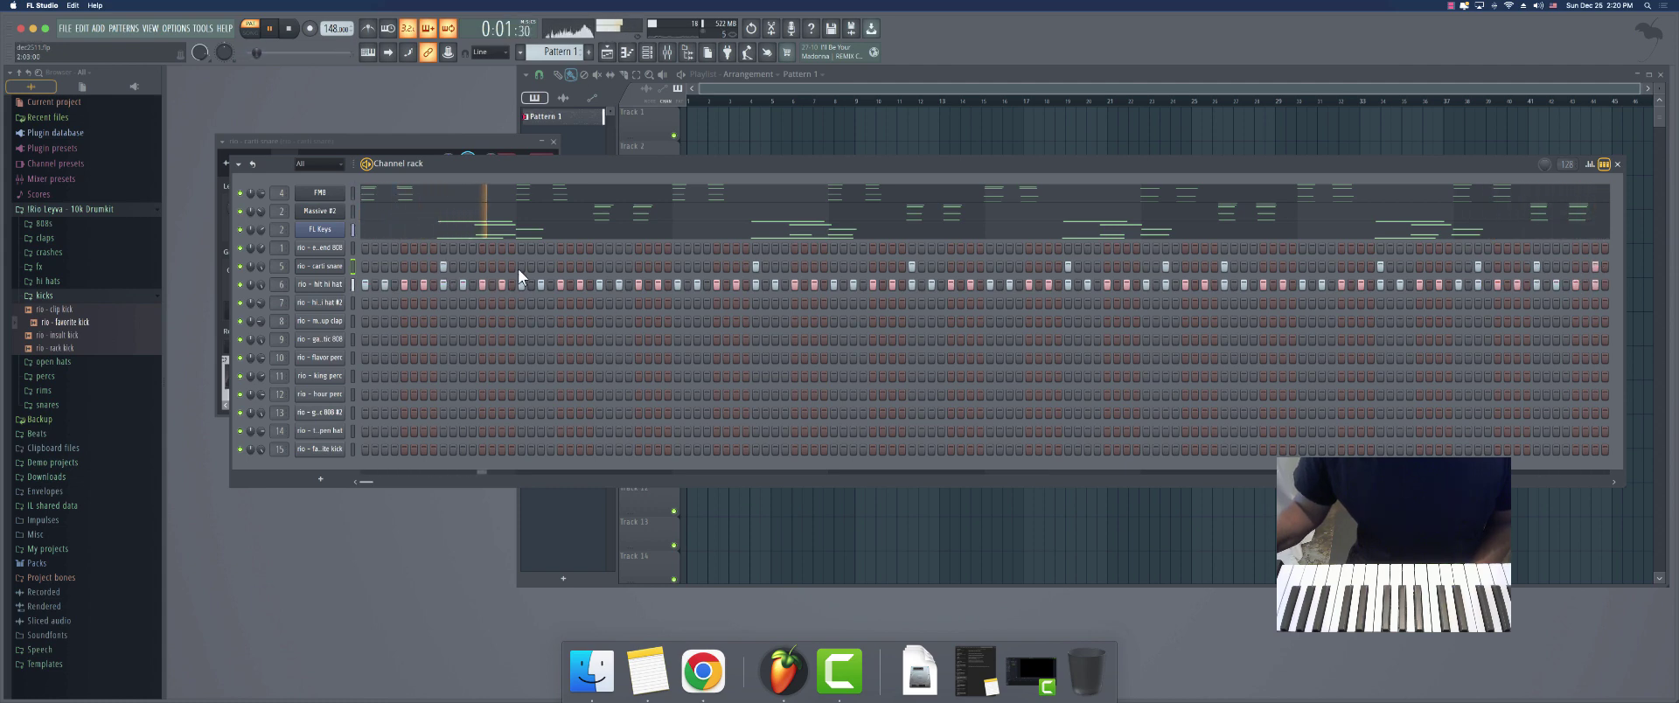
click(600, 266)
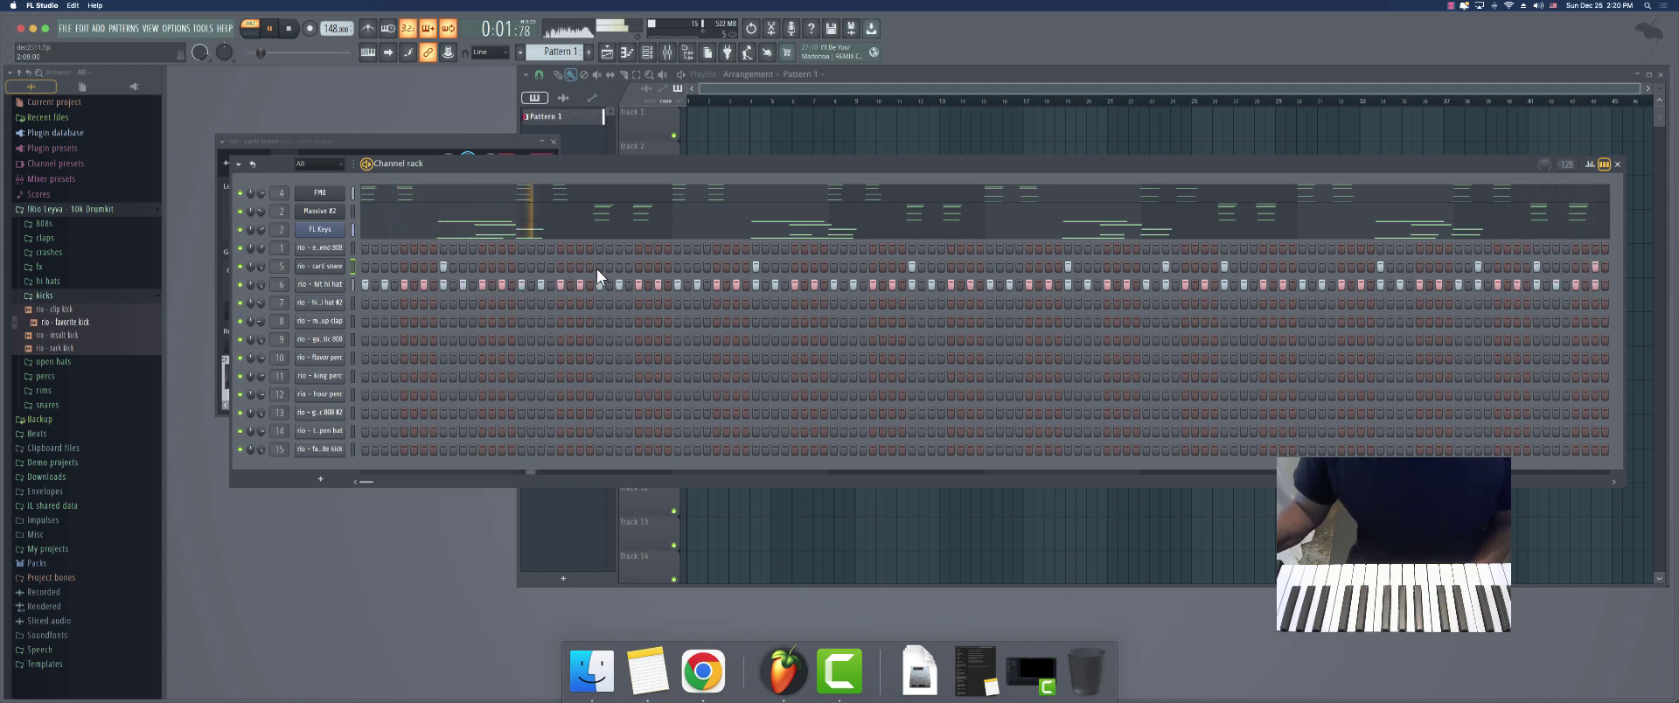
Select the galactic 808 channel and start live recording on it
click(352, 339)
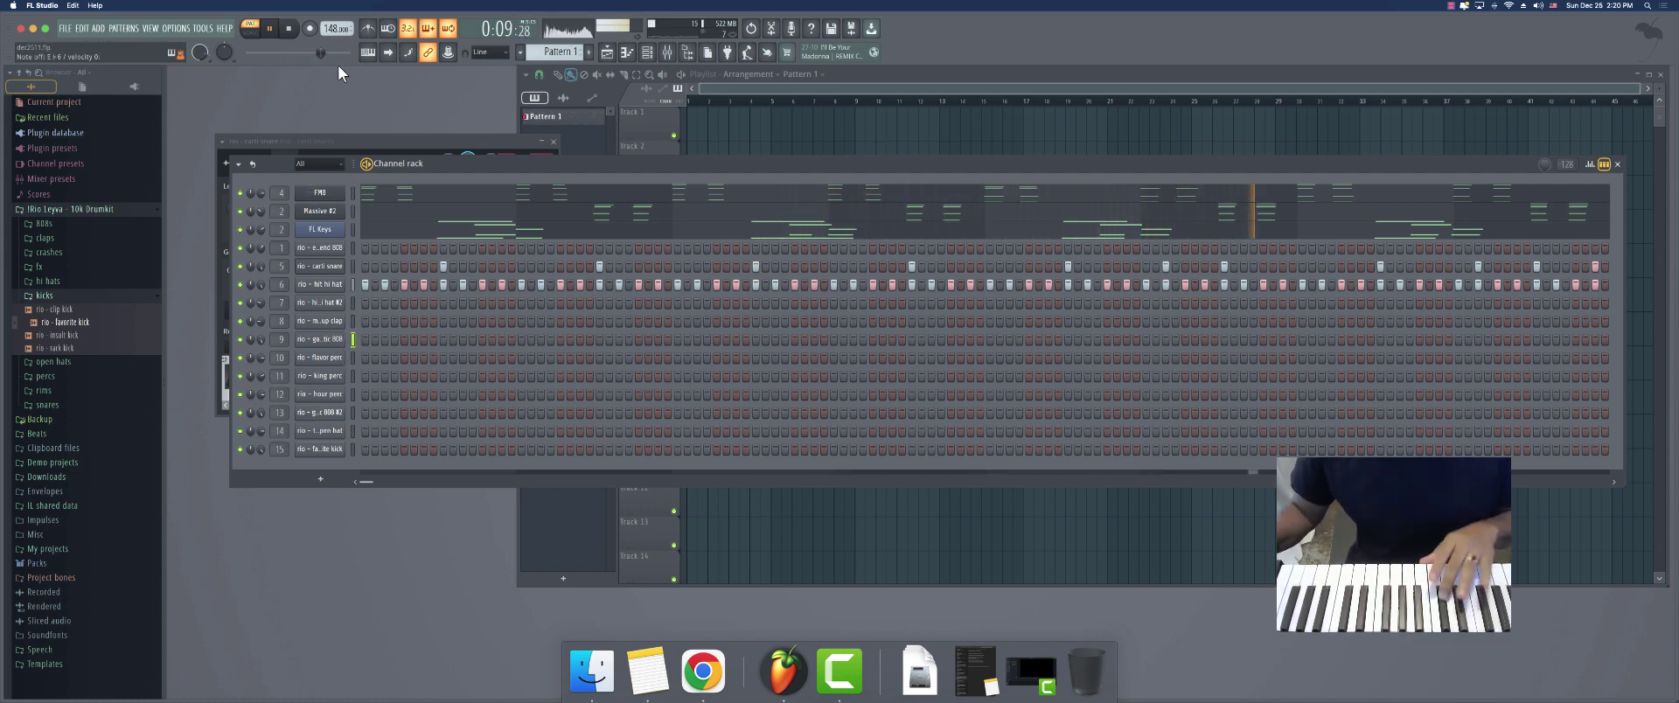
click(313, 29)
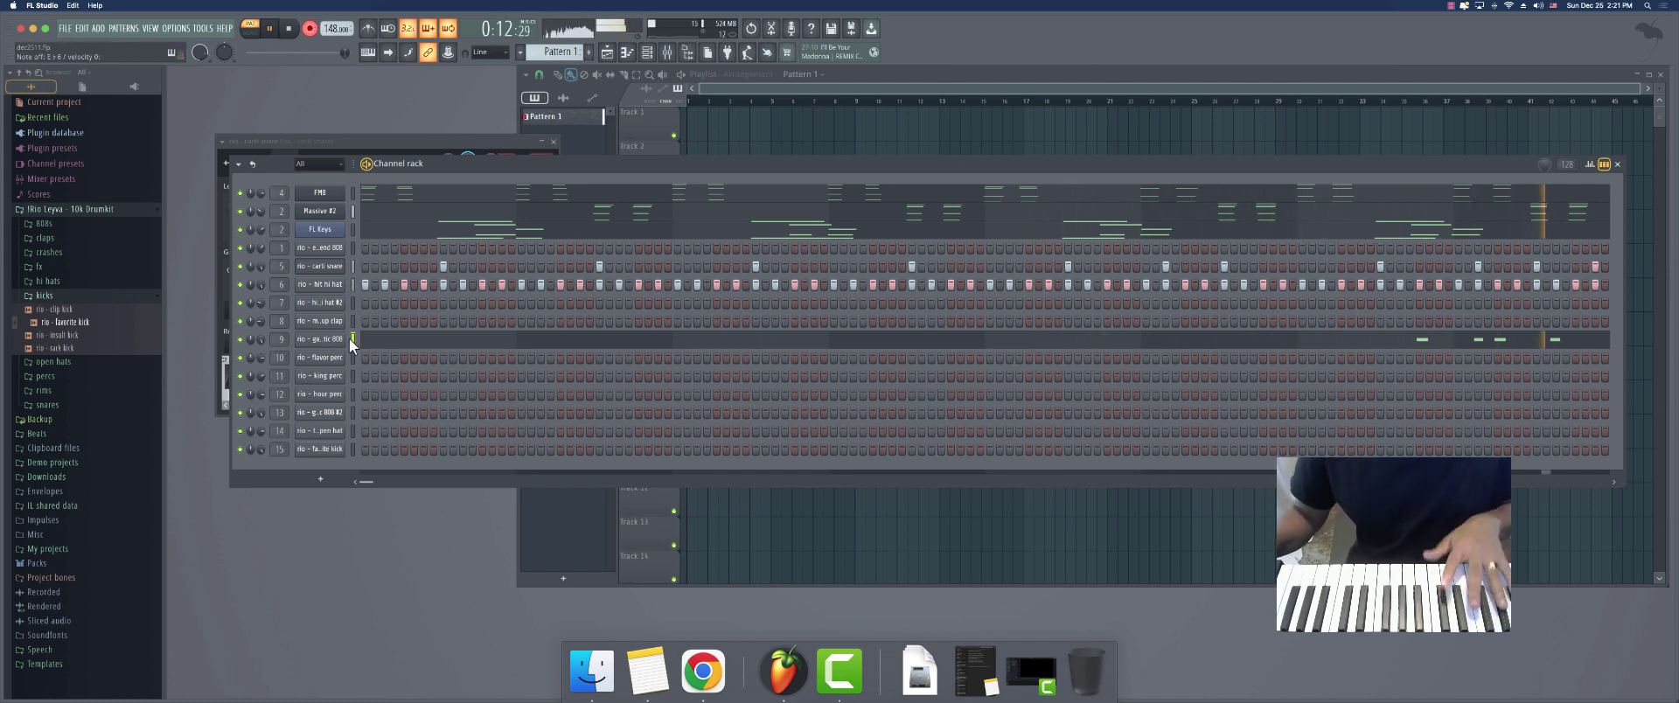
click(292, 29)
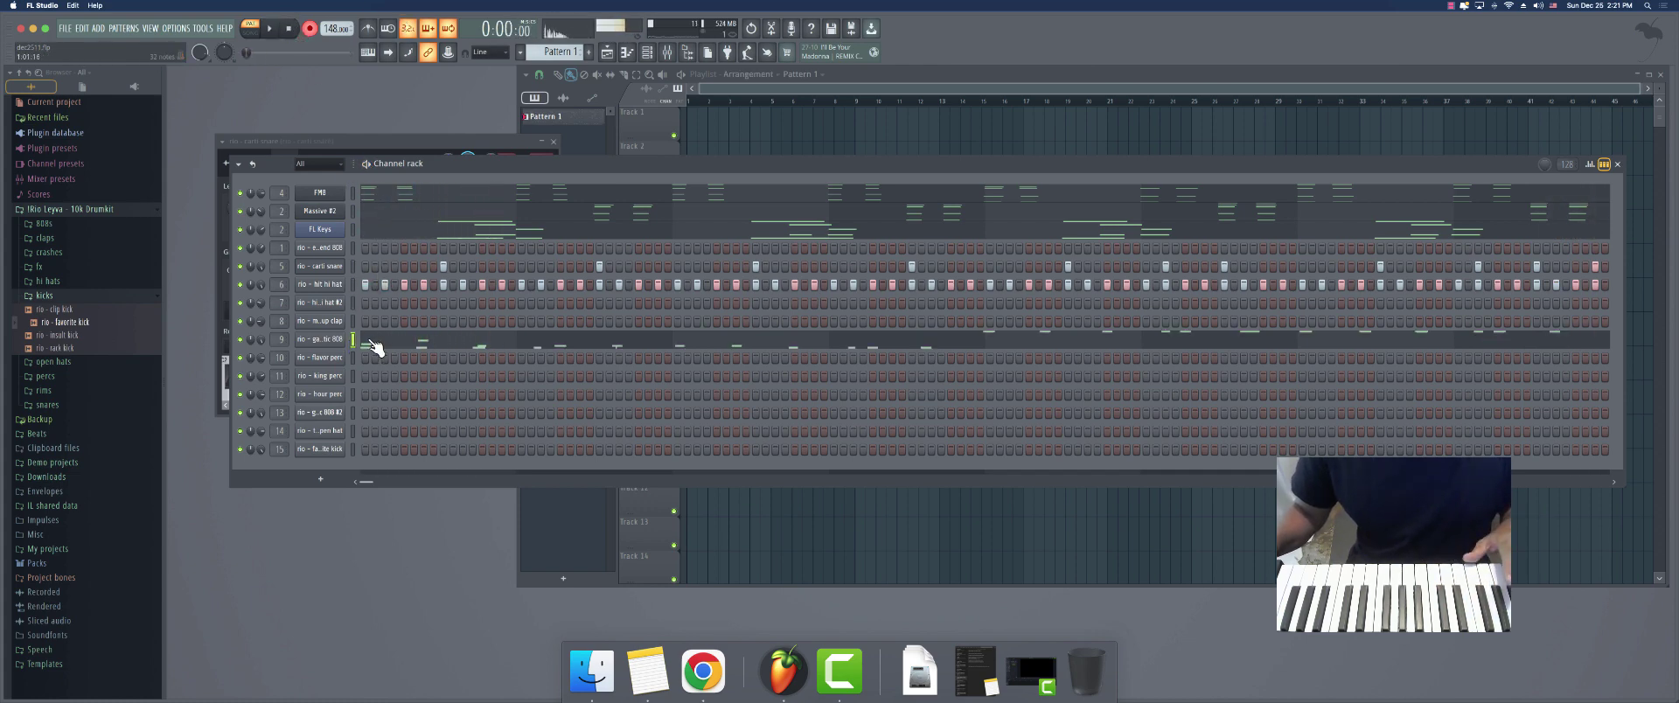
key(ctrl+z)
key(space)
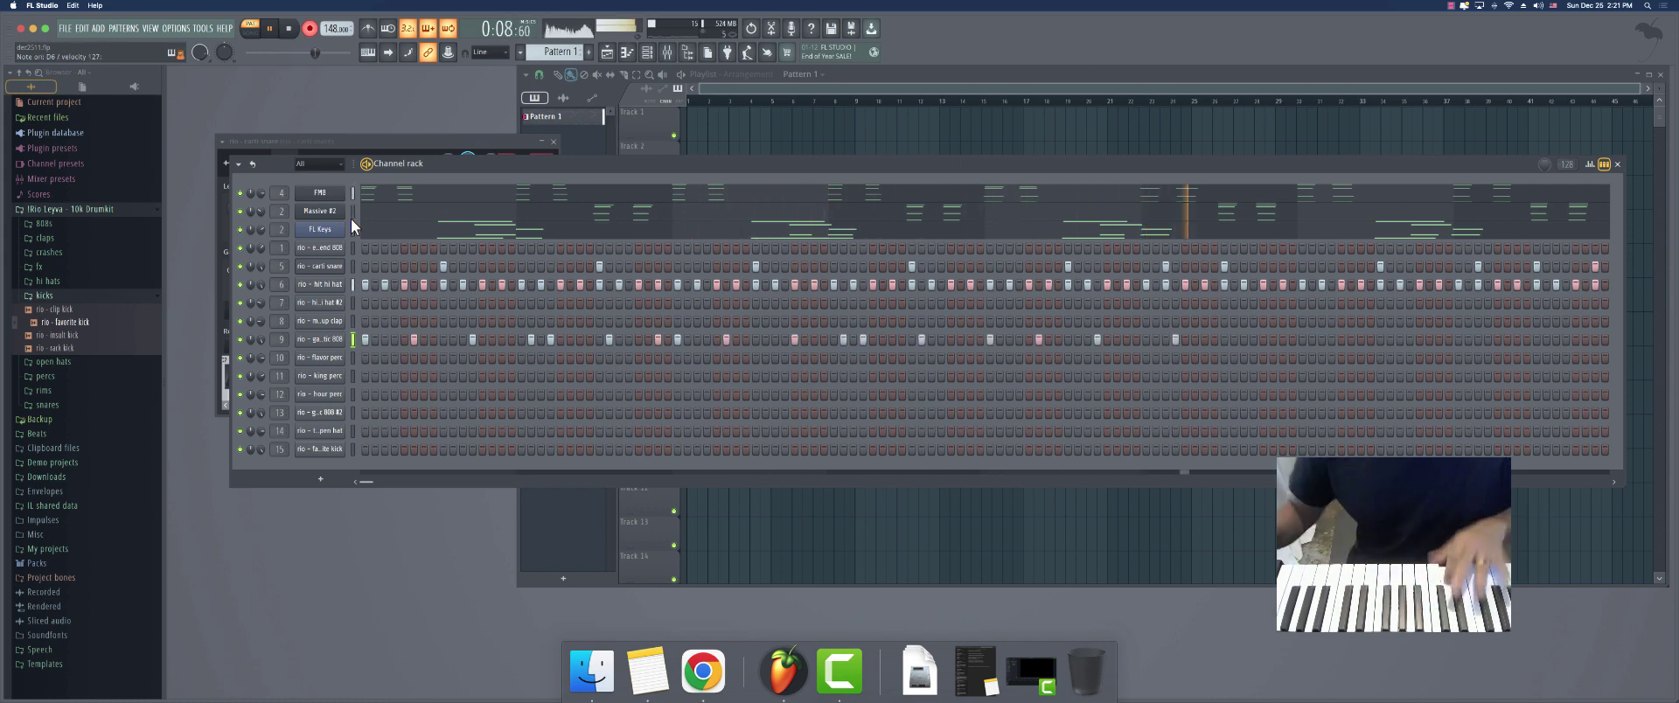
click(289, 29)
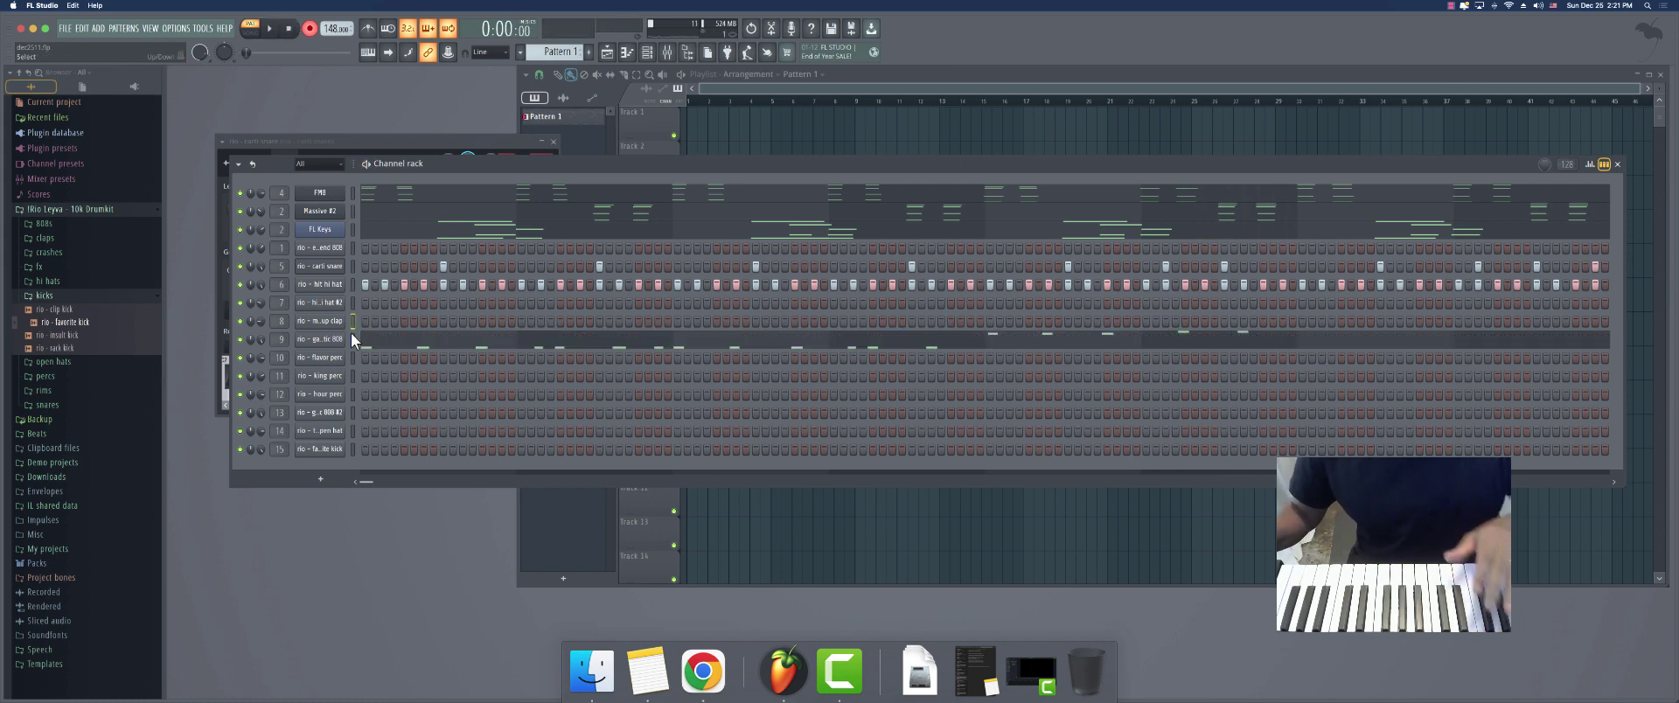
key(ctrl+z)
Record a bass line on the galactic 808 channel and review its notes and channel settings
key(space)
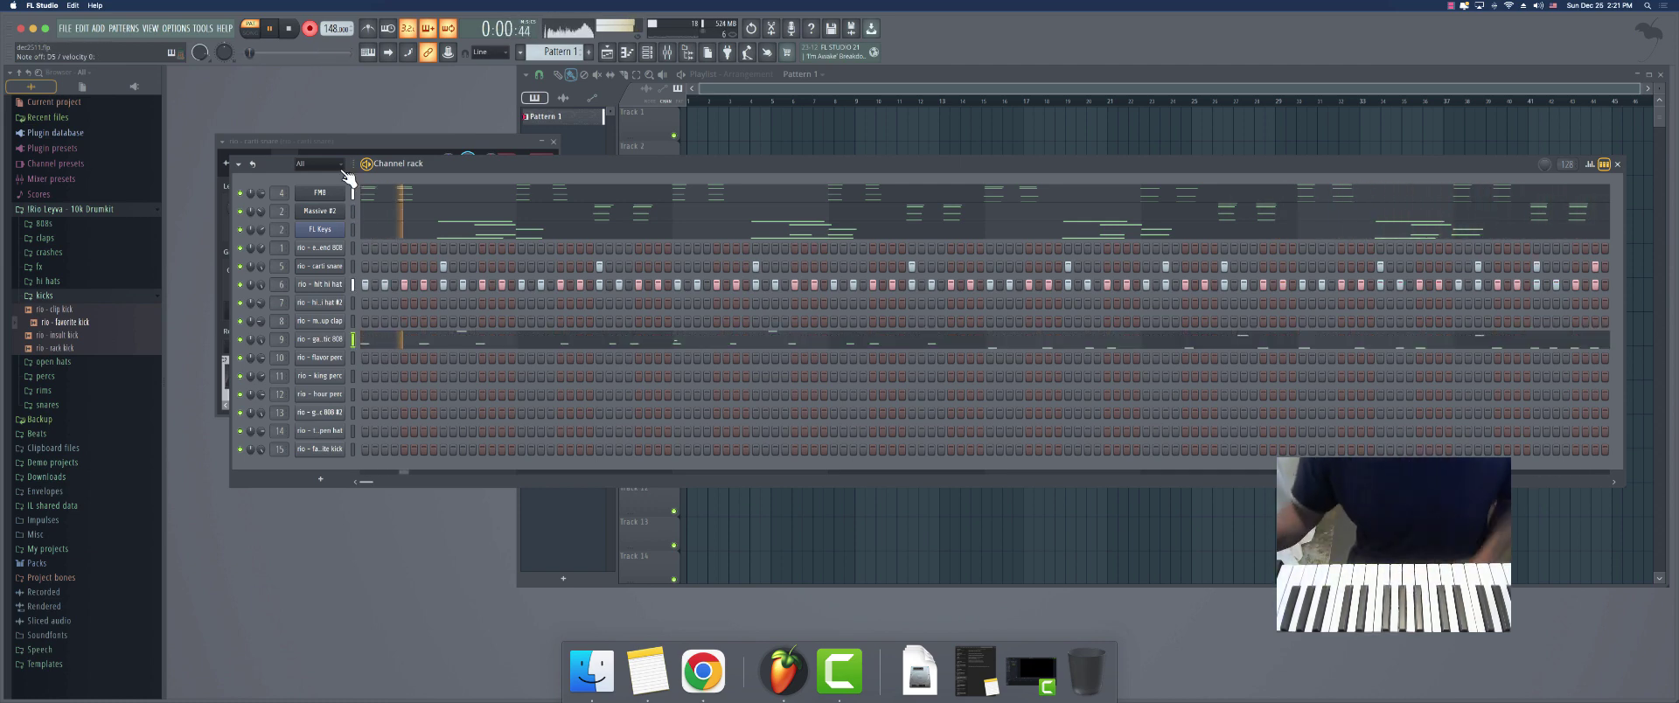
click(311, 28)
click(449, 341)
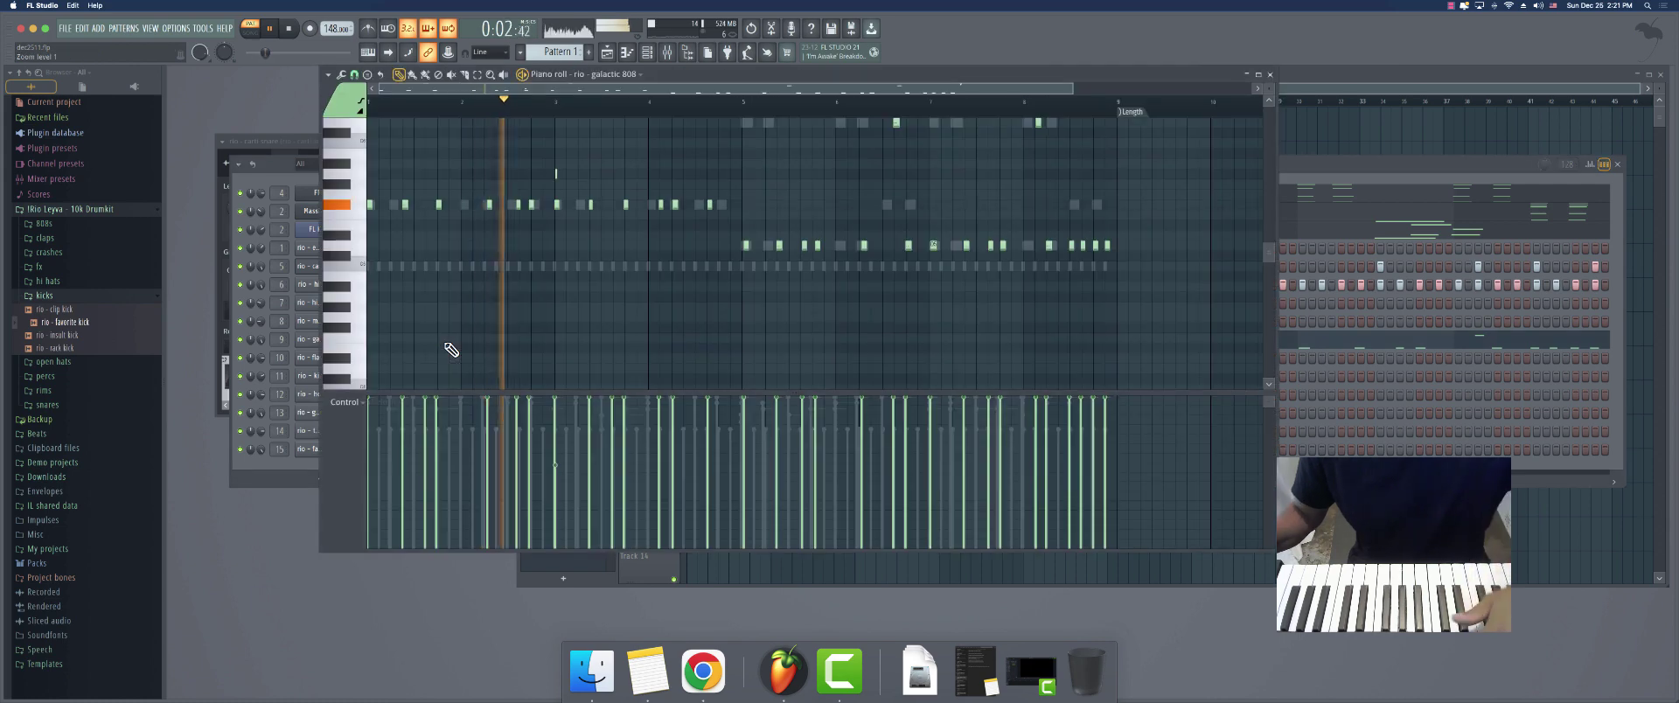
scroll(489, 302, down, 1)
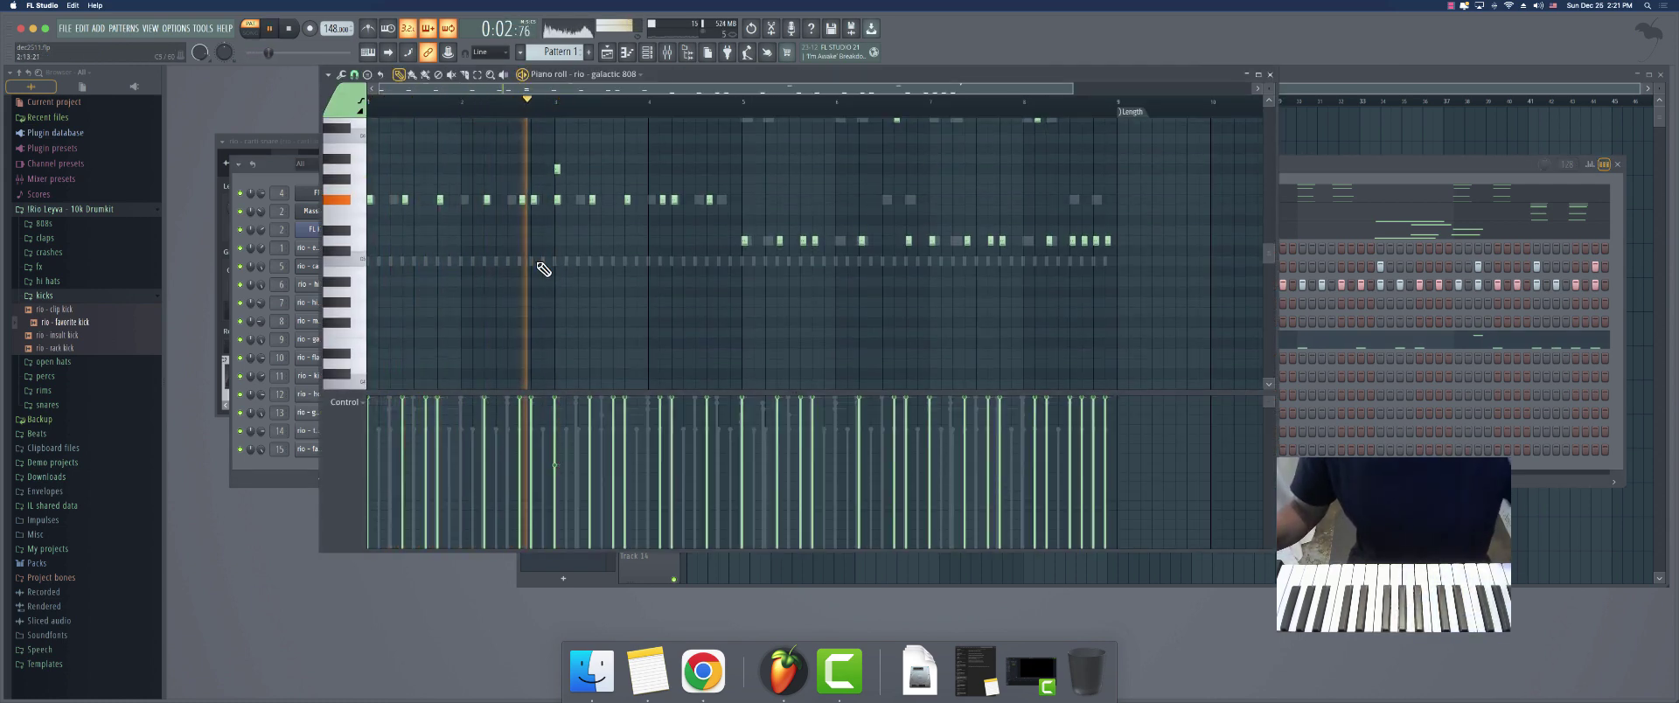
click(1271, 75)
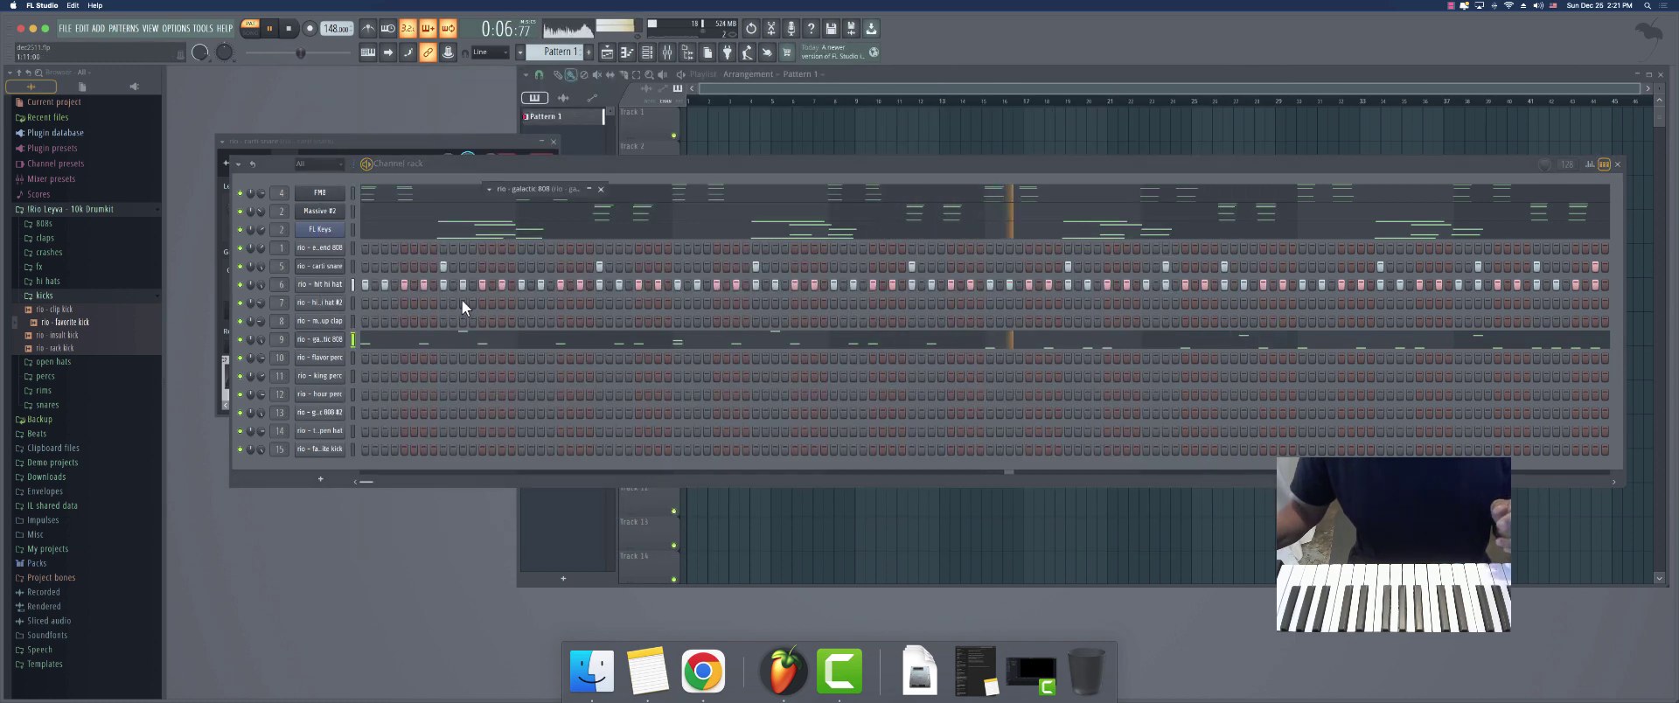
click(533, 191)
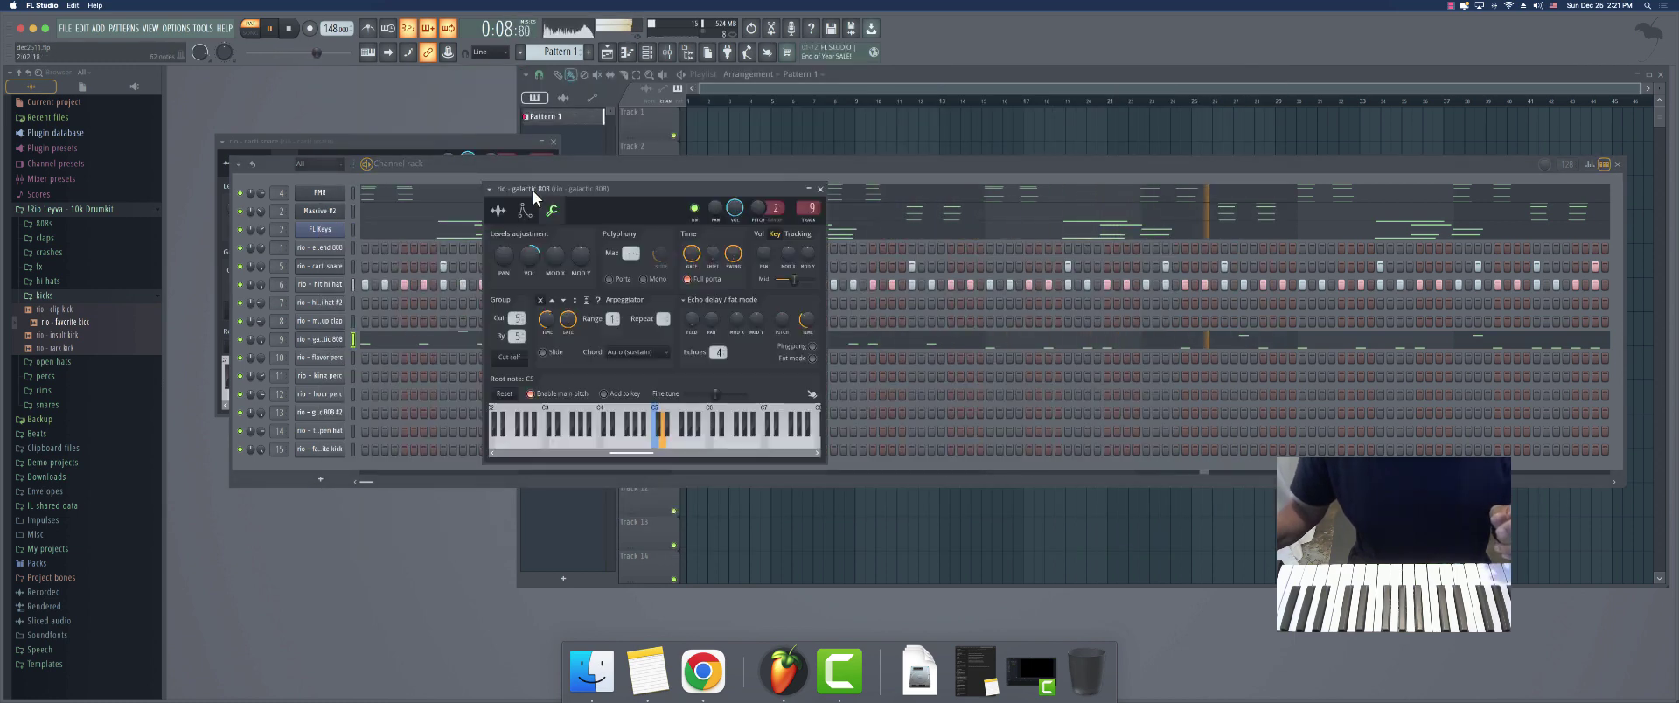
click(820, 189)
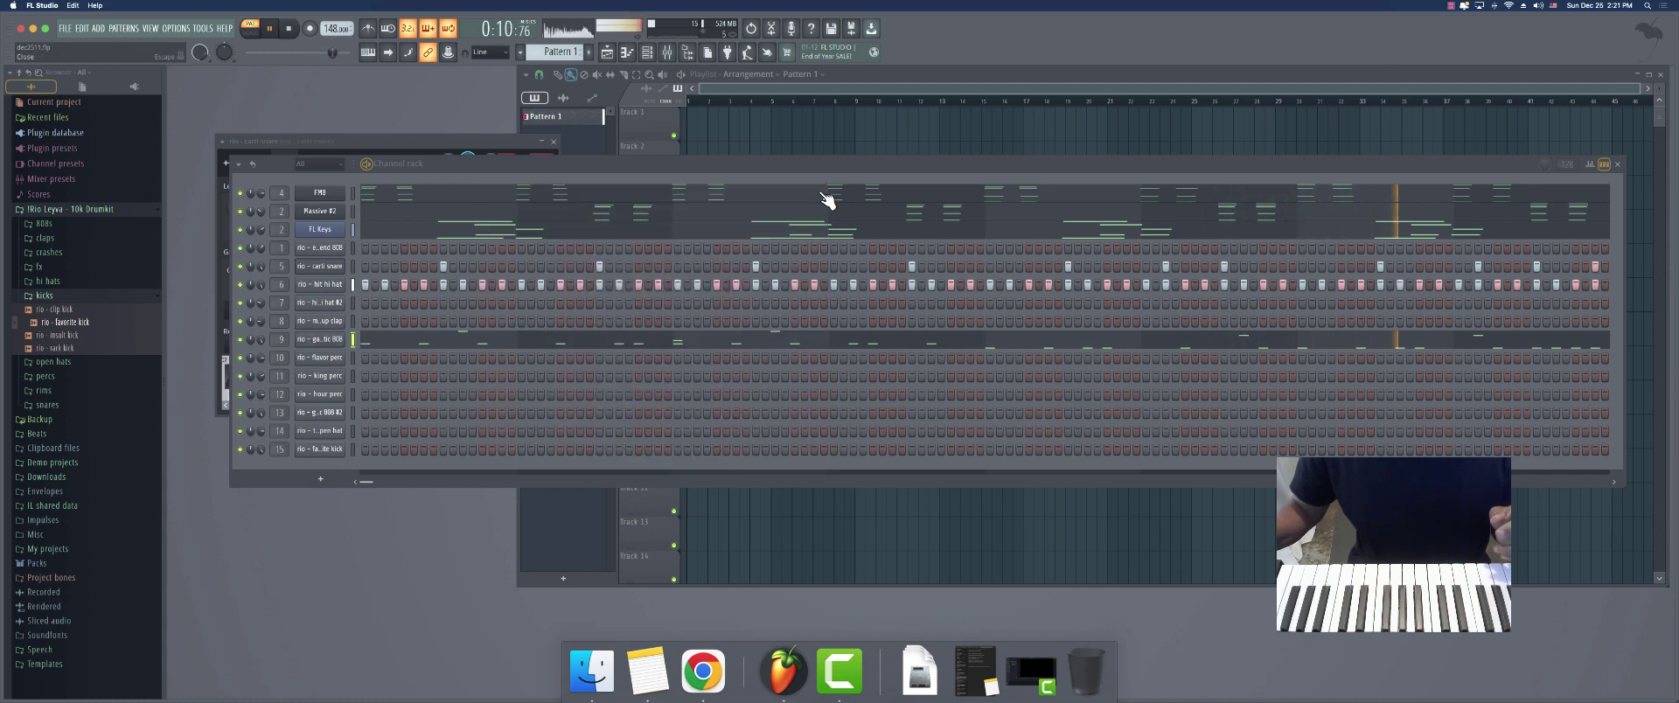
Audition the percussion channels and record a live percussion part on the hour perc channel
click(355, 376)
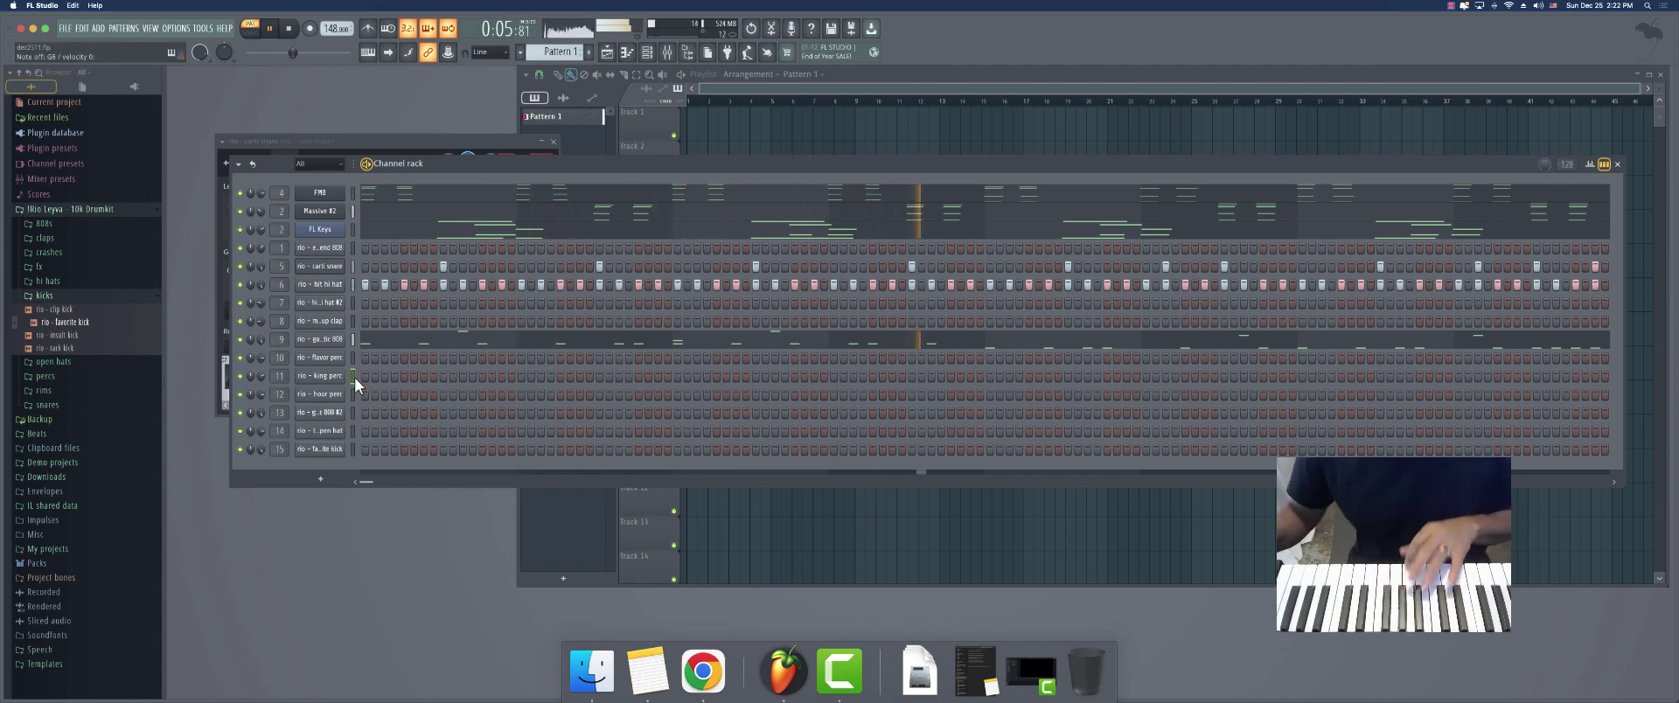
click(355, 393)
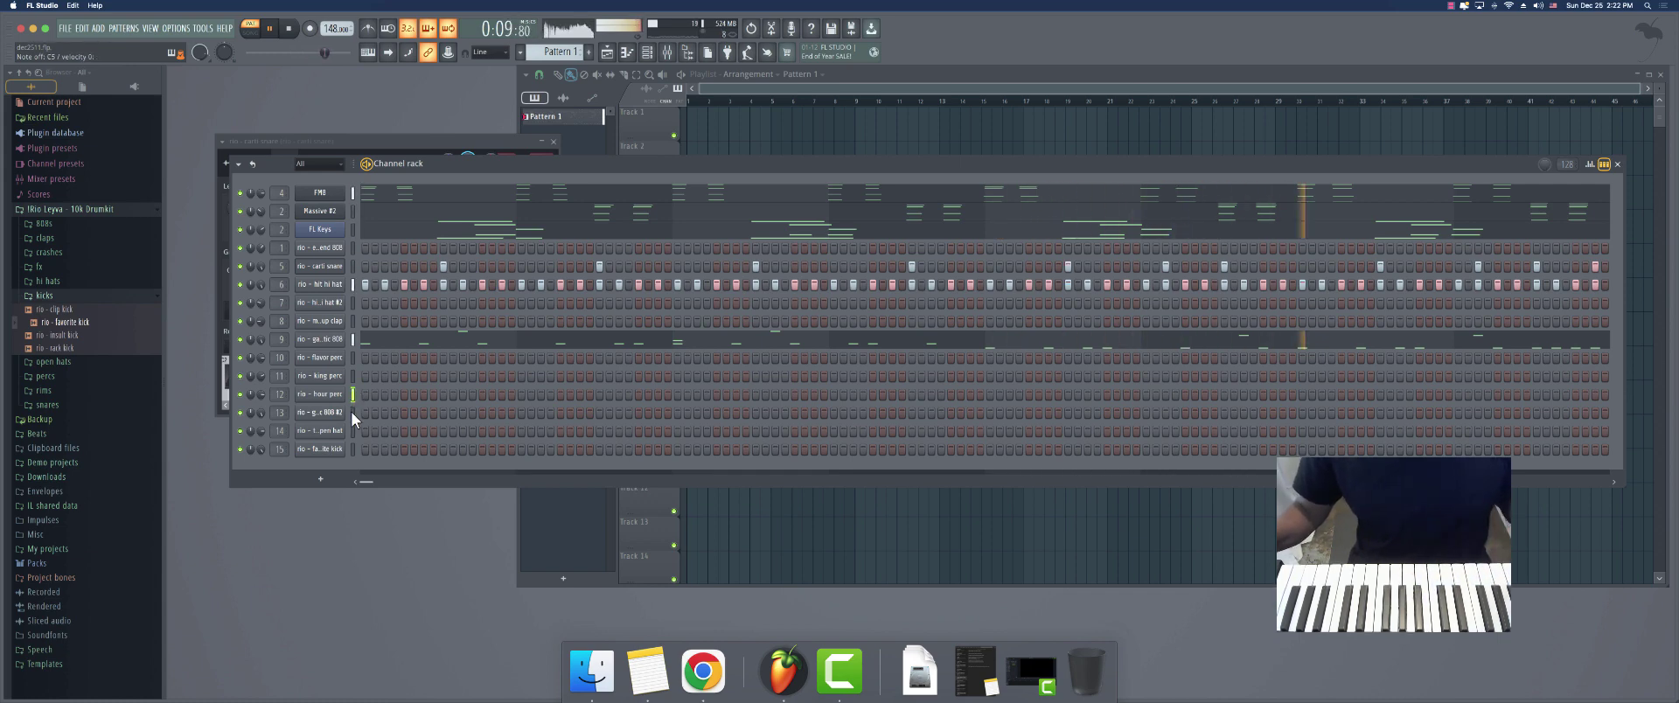
click(311, 28)
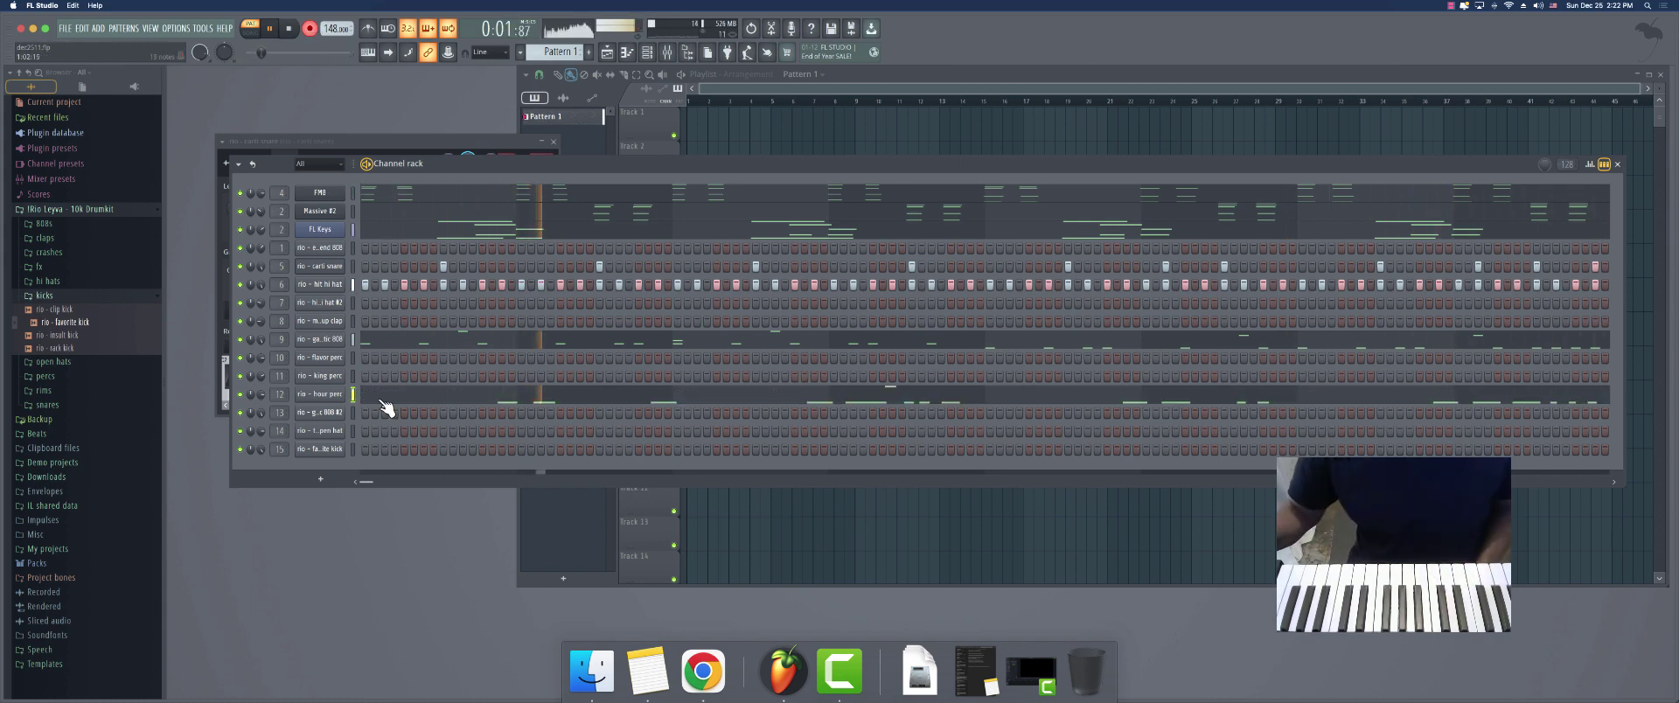
click(309, 28)
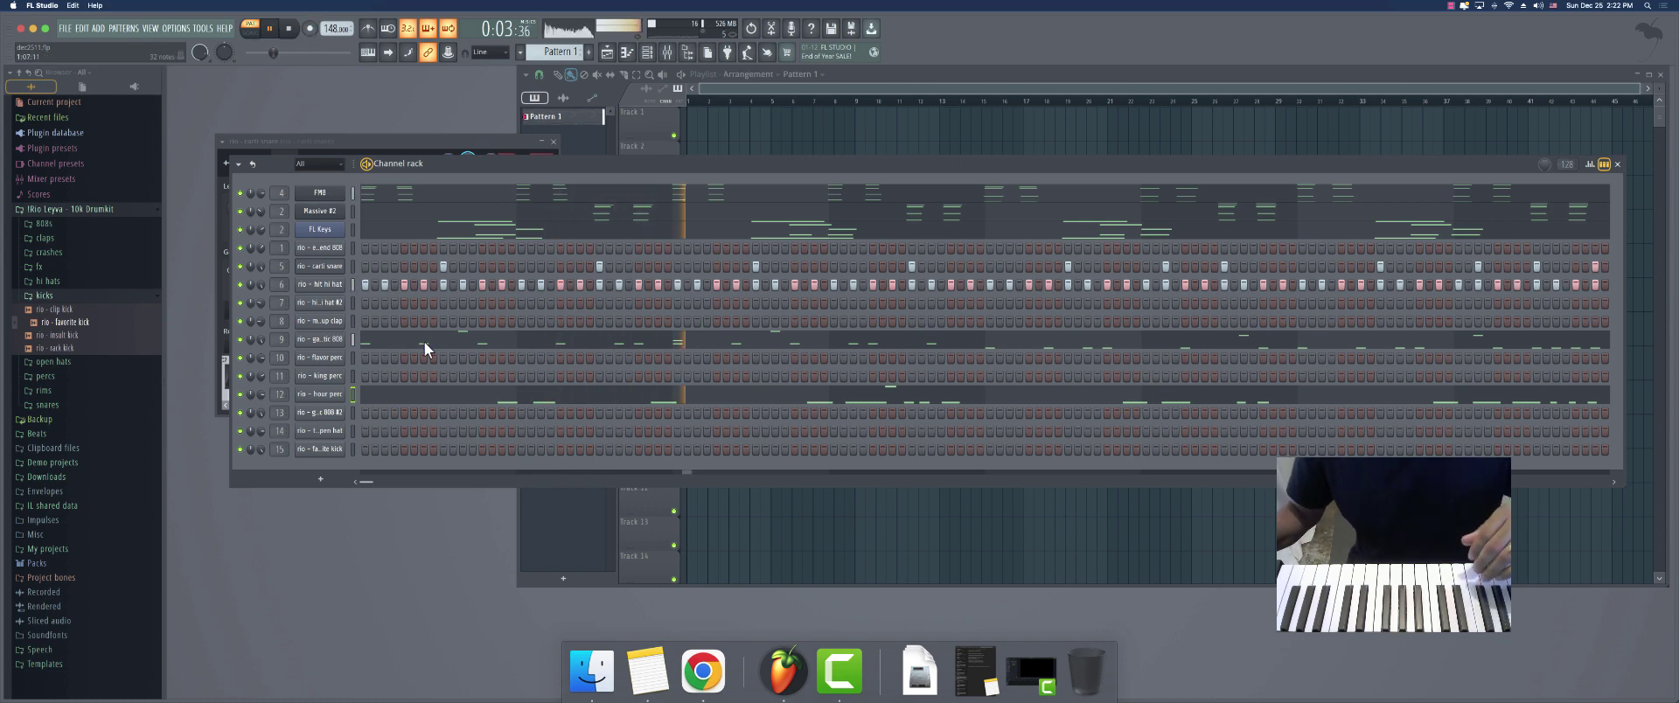
Open the hour perc part in the piano roll and delete the stray high note in bar 4
click(427, 399)
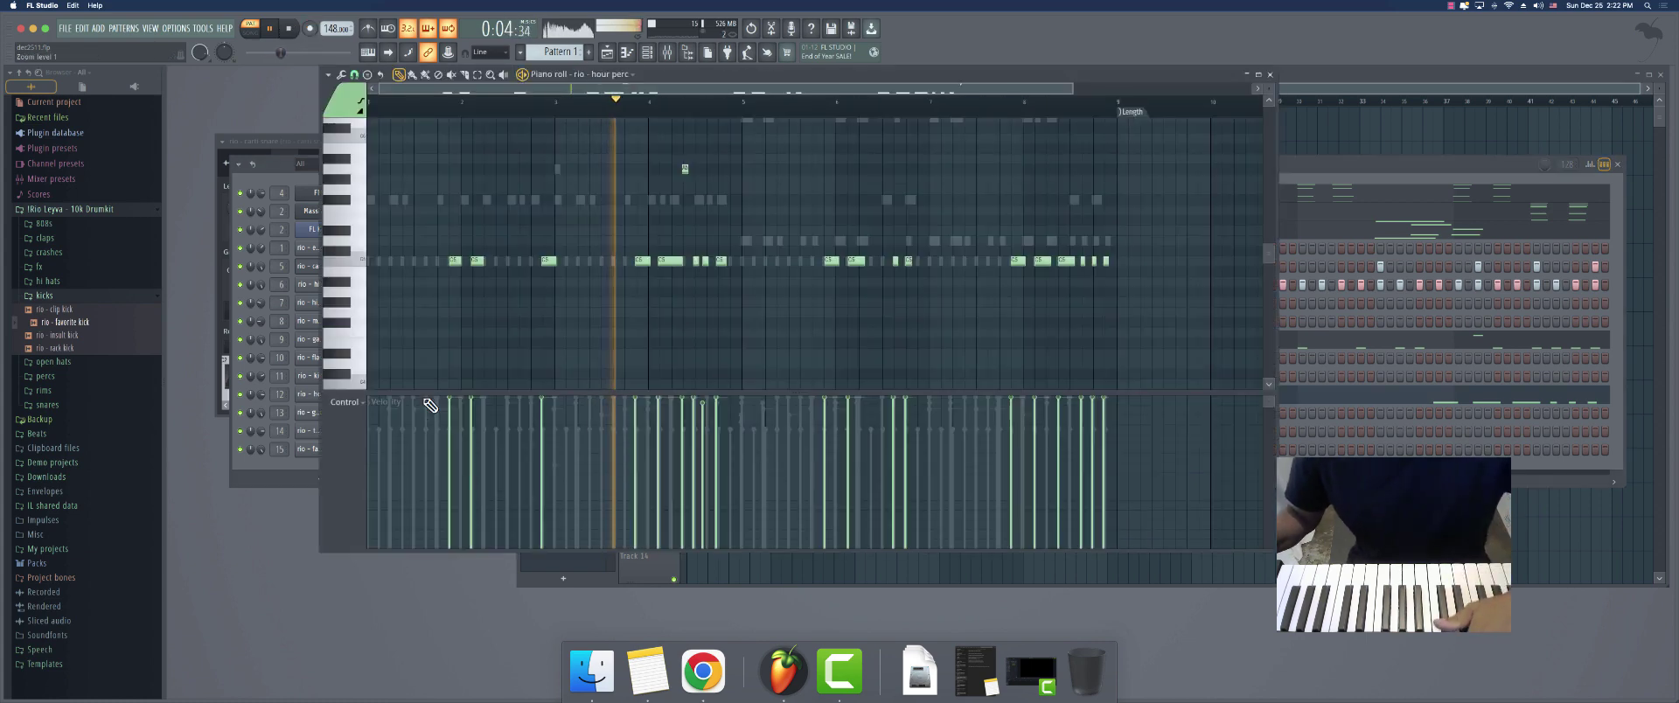
click(1270, 75)
click(753, 395)
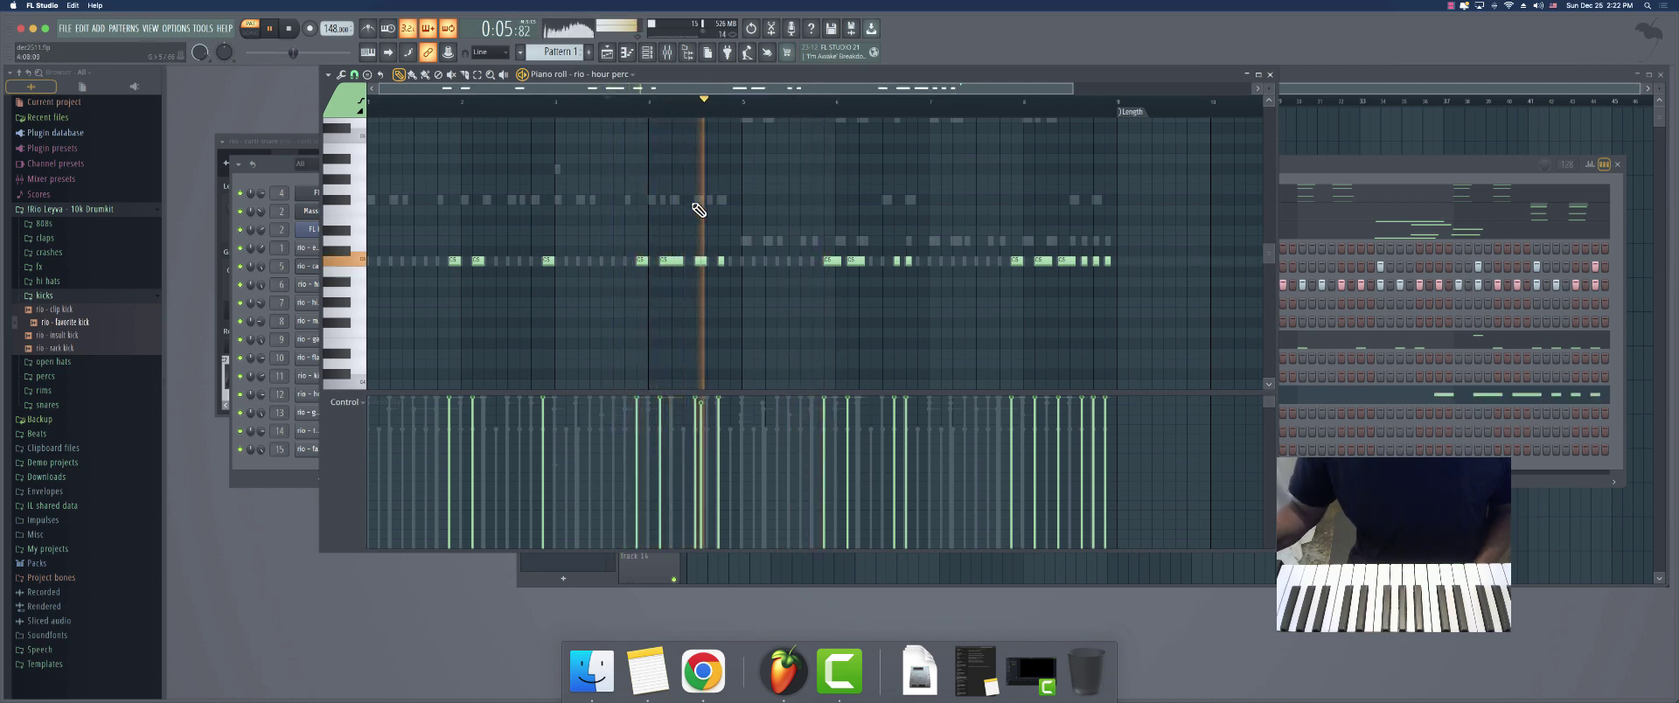
click(634, 106)
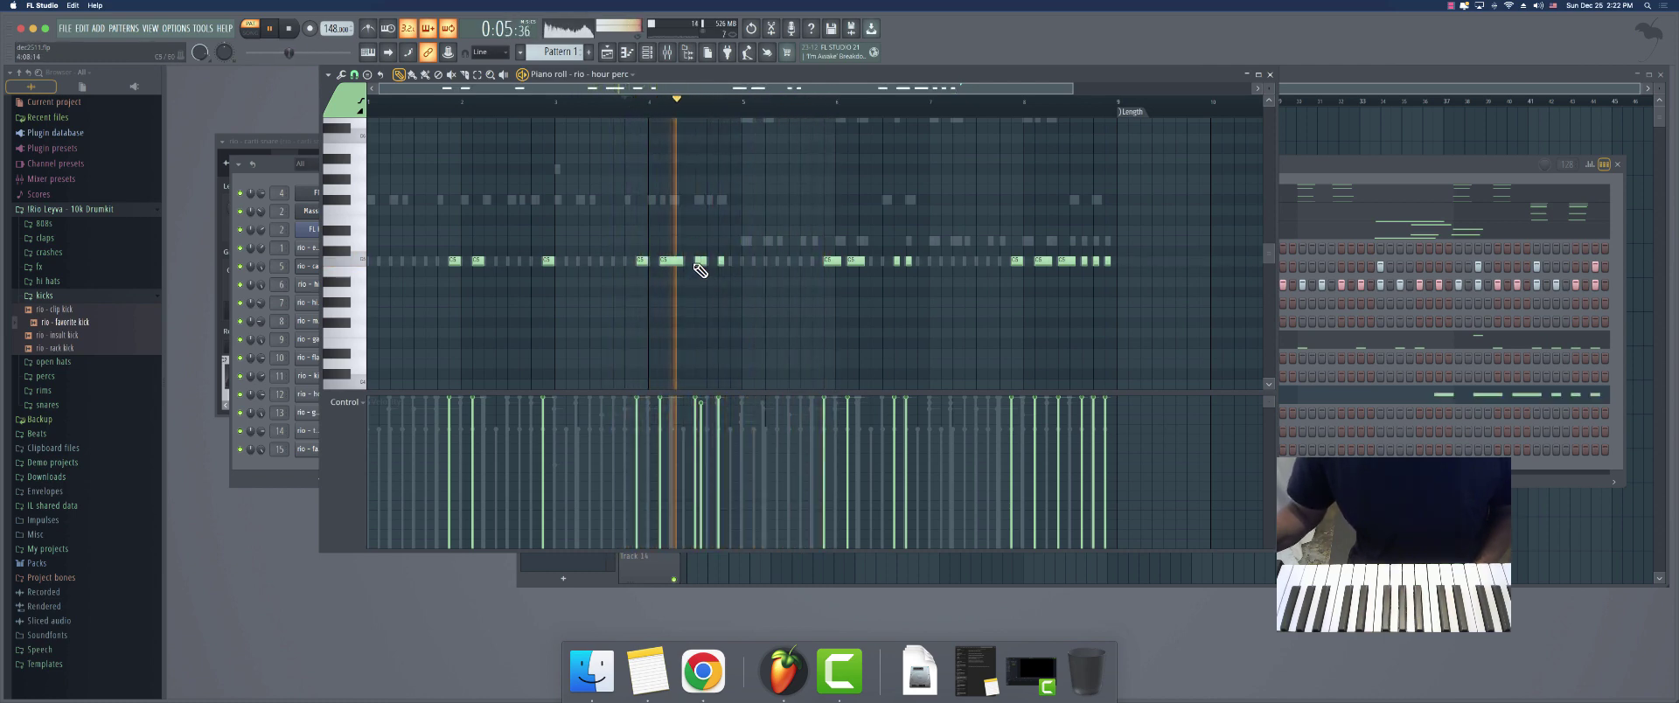
scroll(700, 131, up, 5)
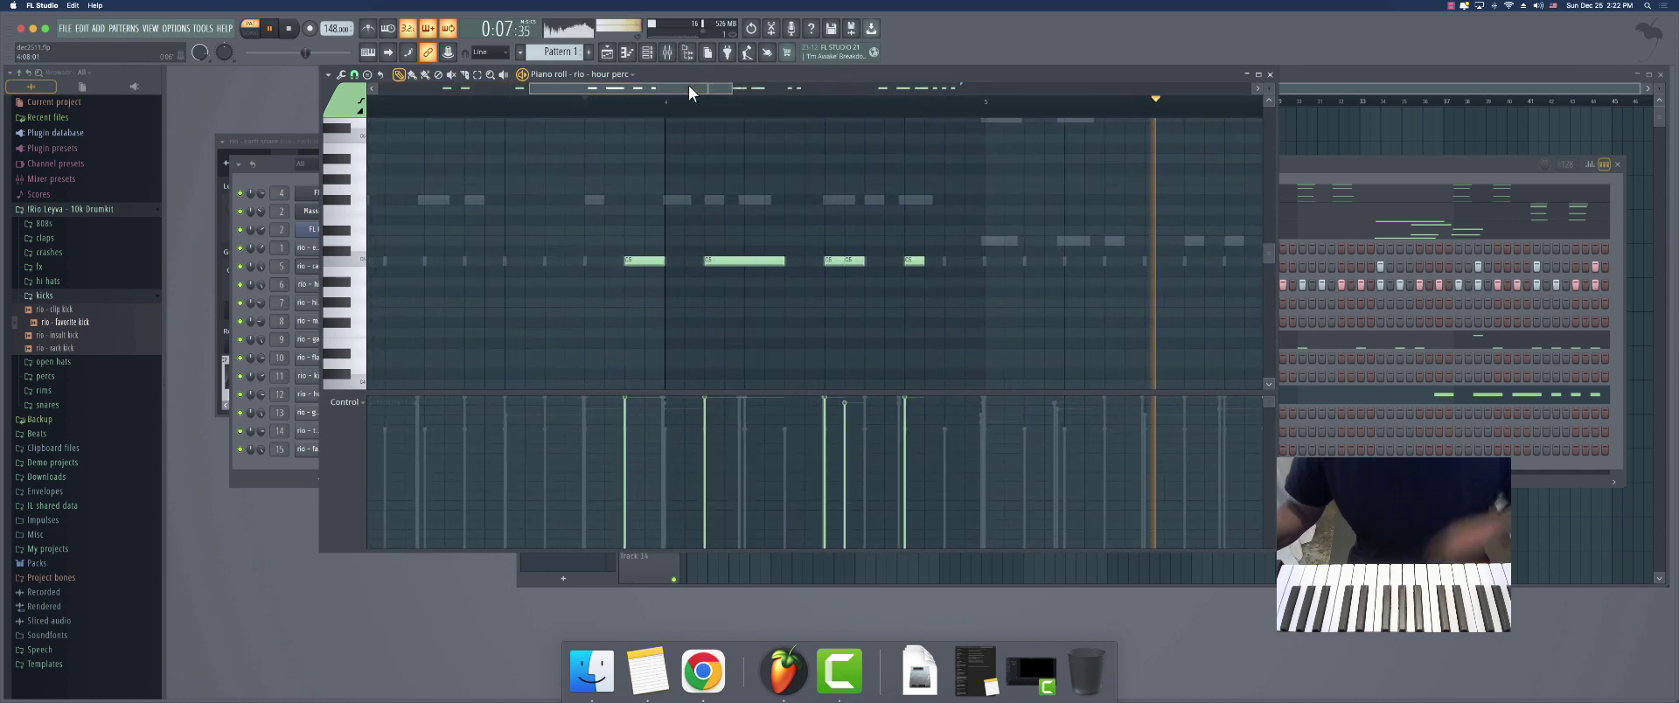
Chop the pair of short hour perc notes in the middle of bar 4 with the default pattern and shift the second chopped pair later
key(space)
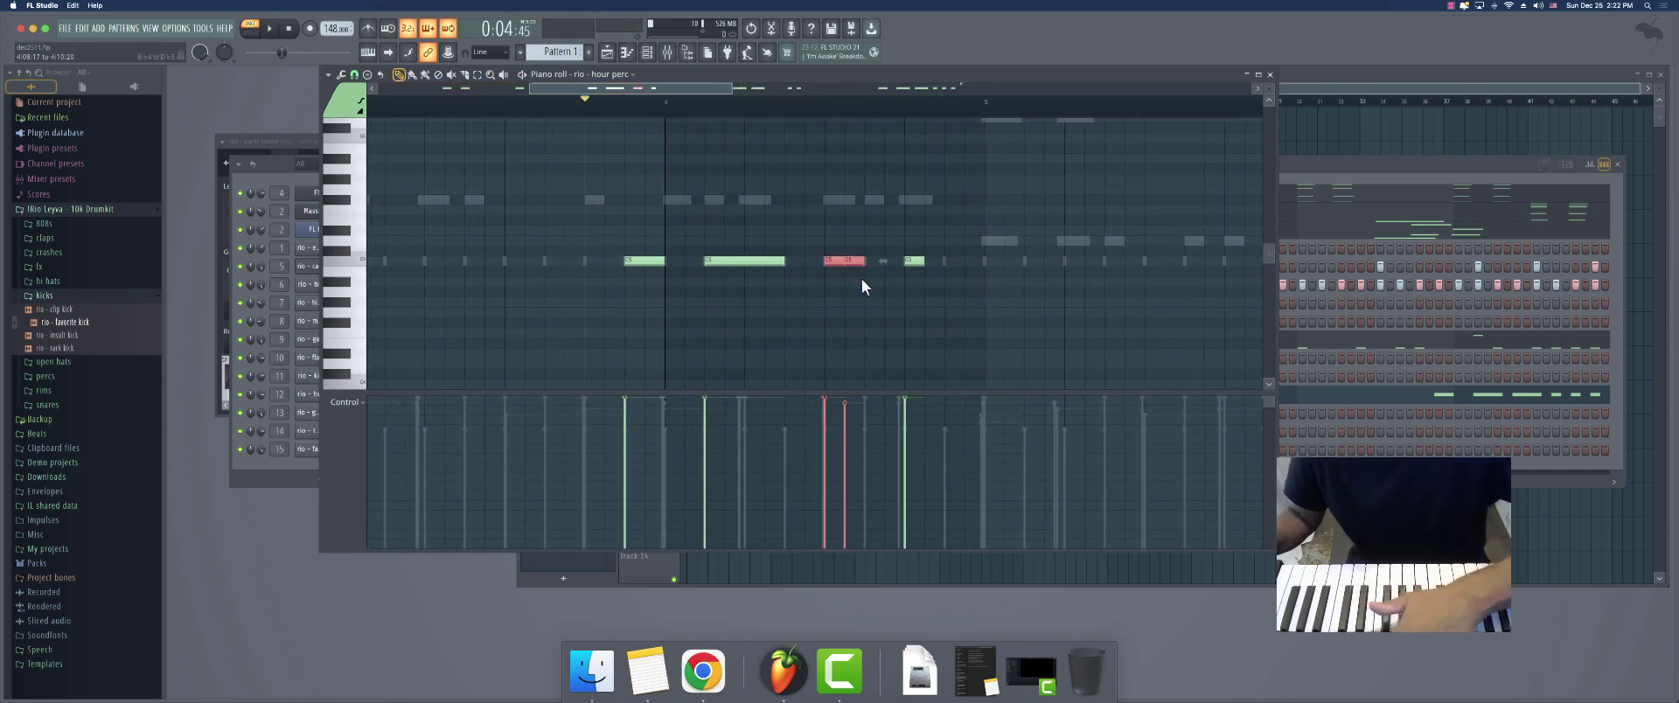
key(super+u)
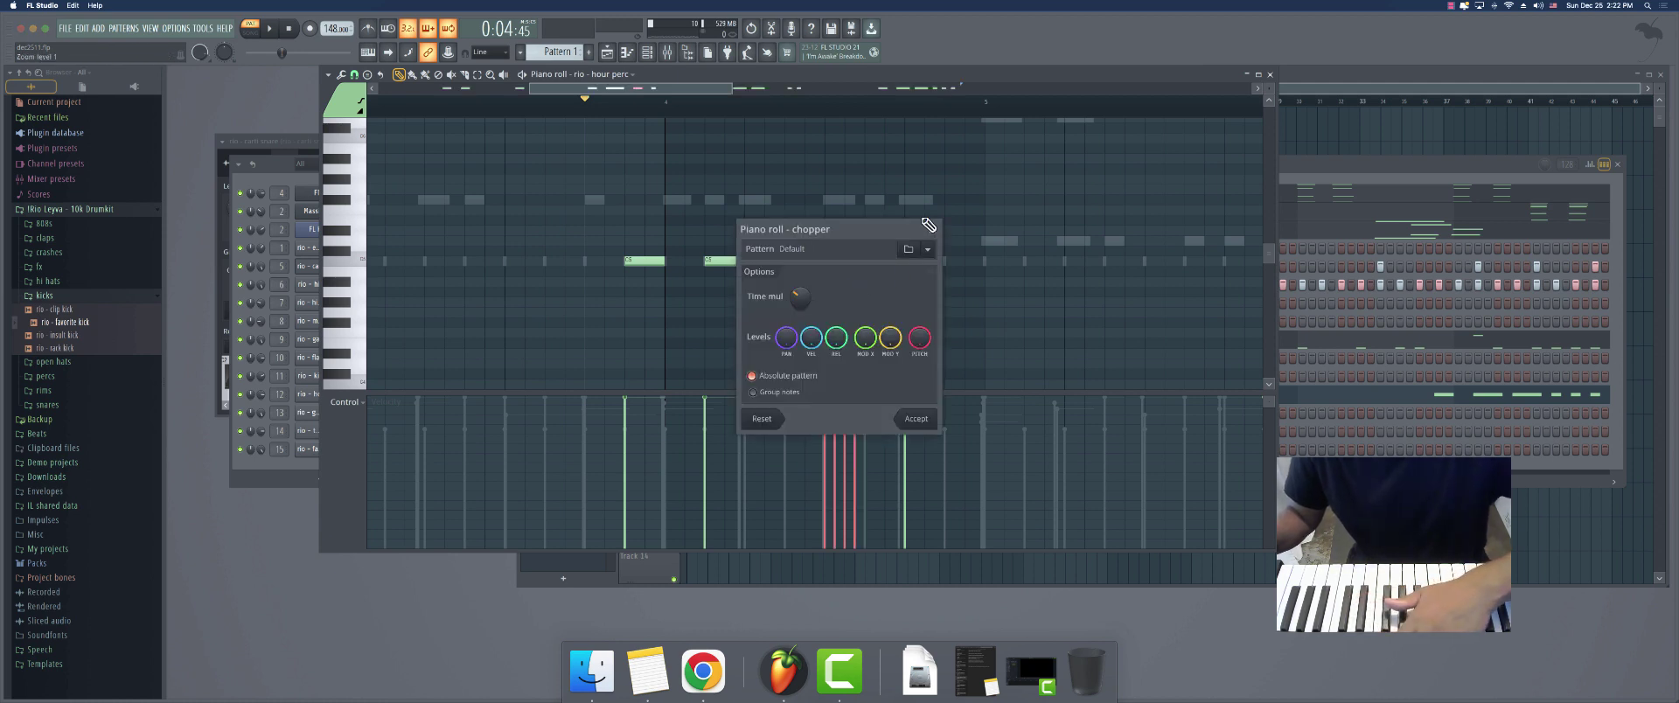
drag(725, 228, 694, 230)
key(space)
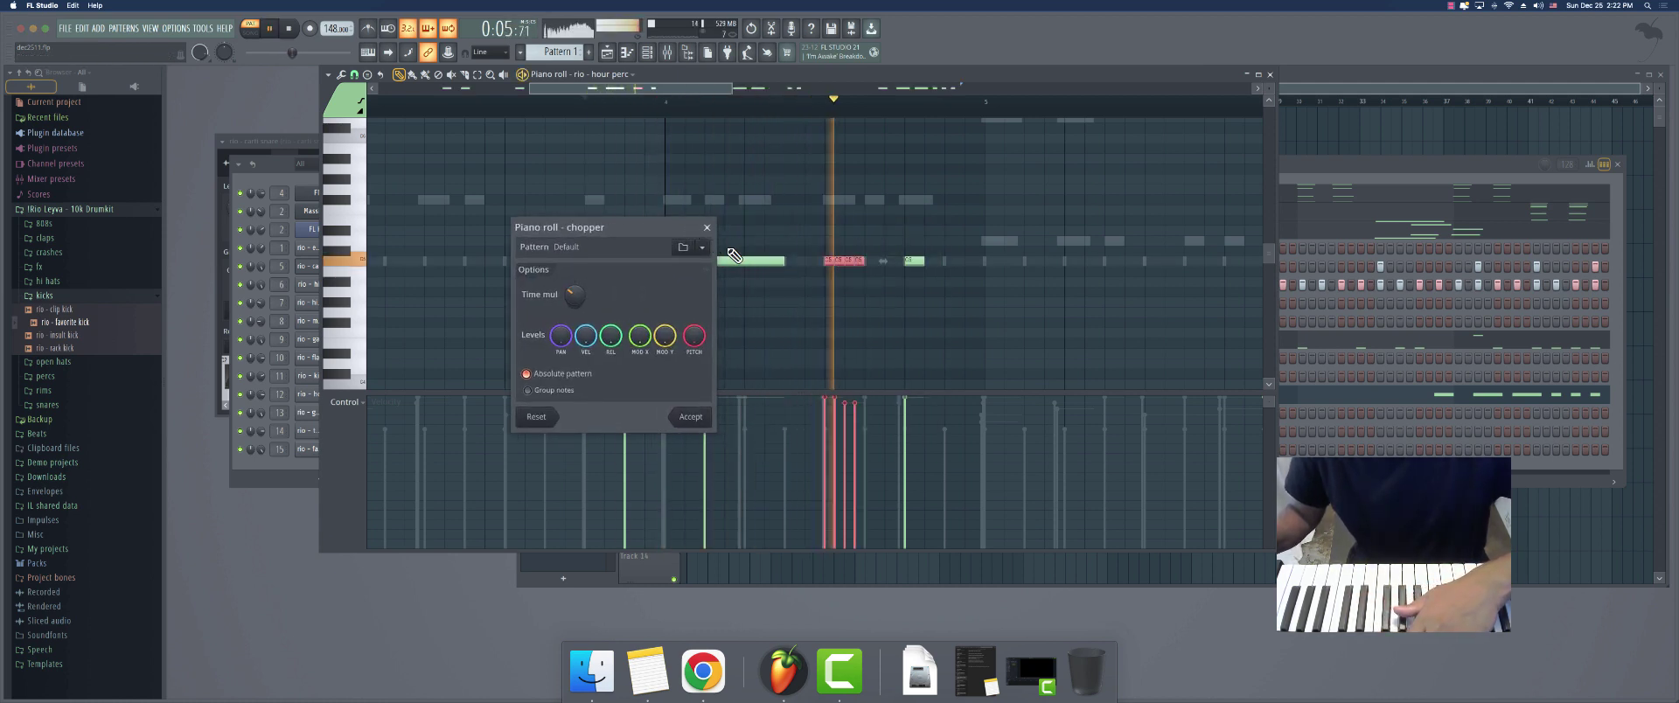
click(690, 418)
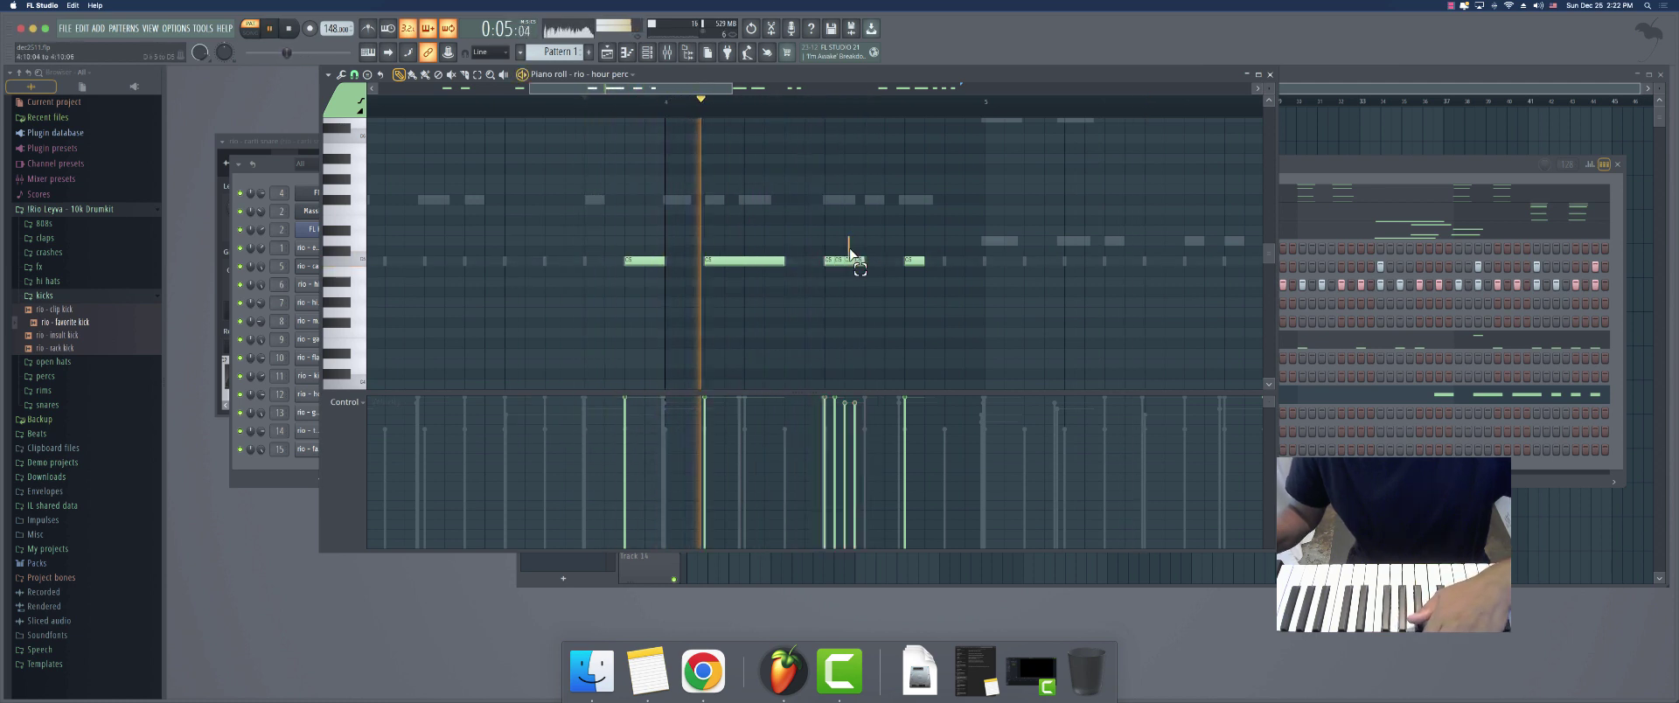
click(855, 261)
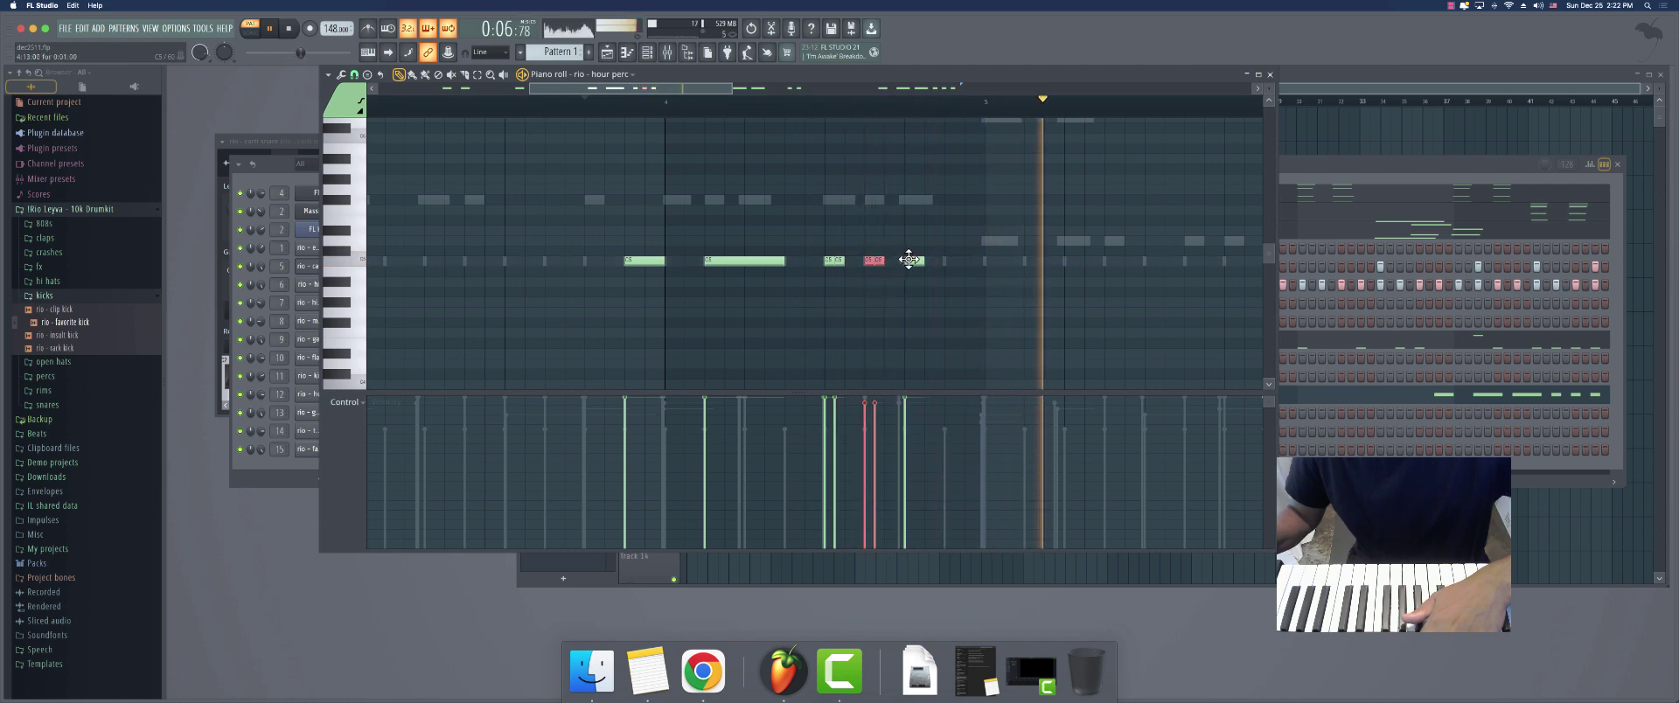
scroll(651, 106, down, 3)
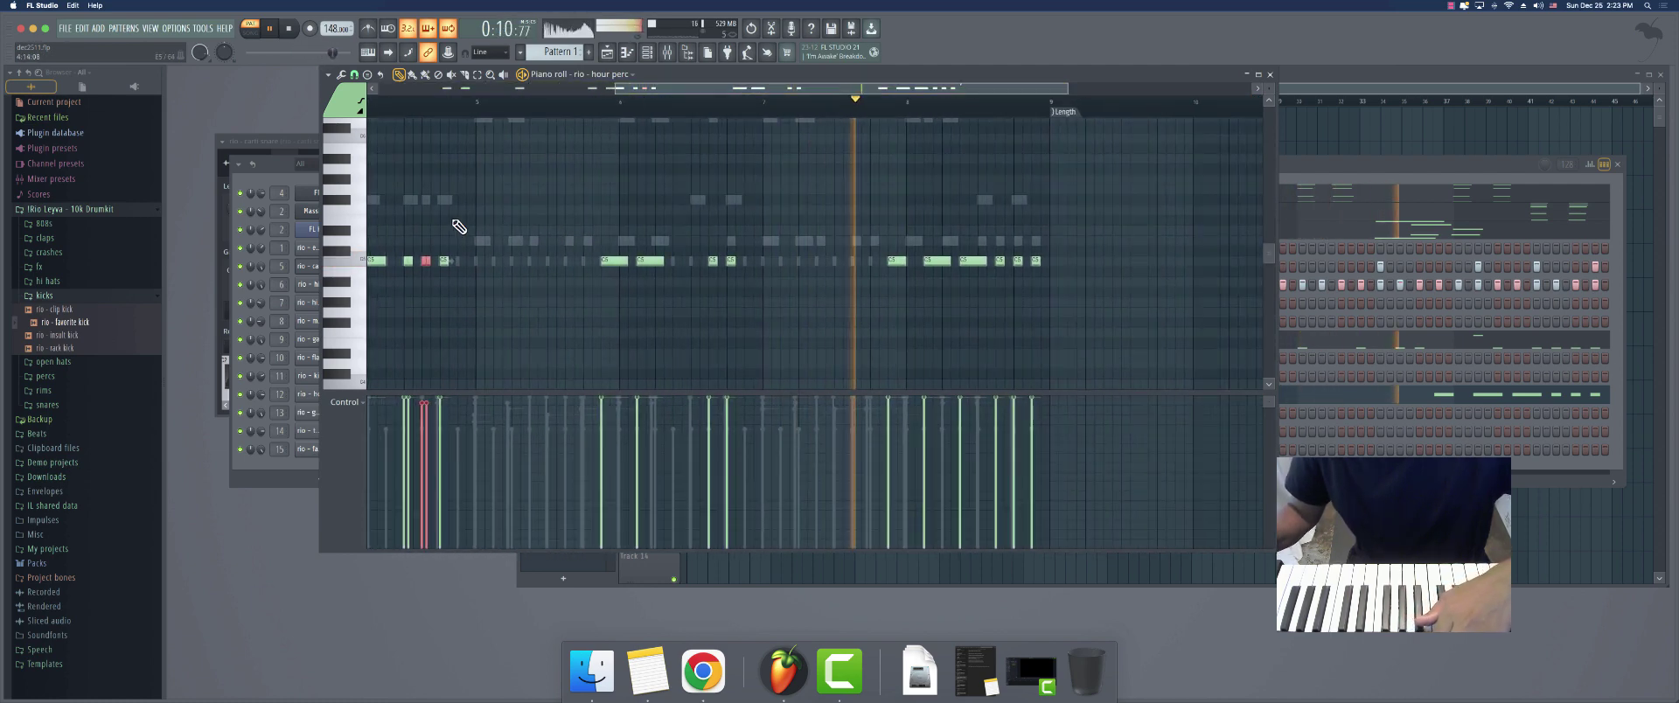
Copy the chopped hour perc notes from bar 4 into the second half of bar 2, keeping the same pitch, and close the piano roll
drag(399, 249, 447, 283)
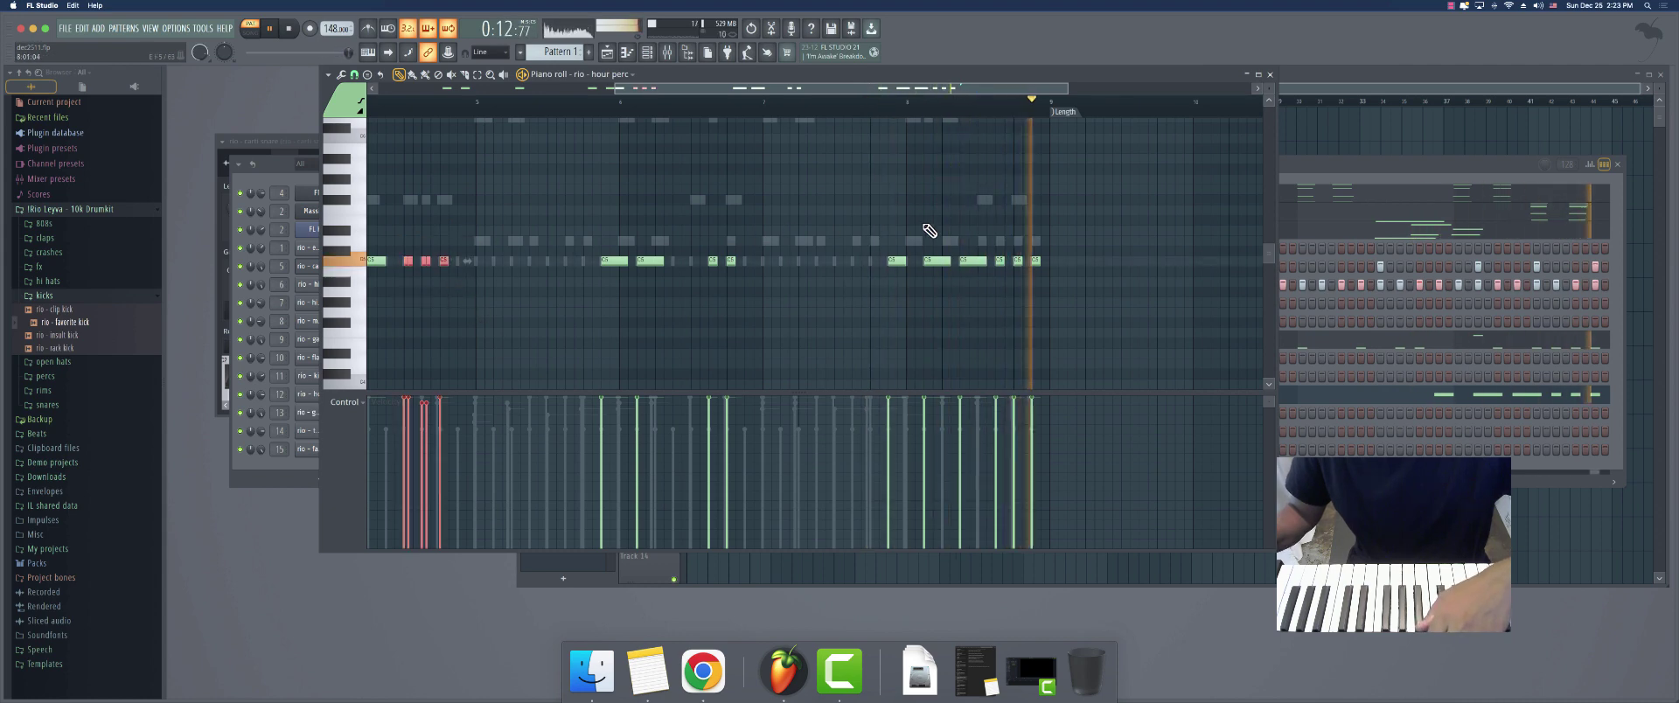
click(601, 84)
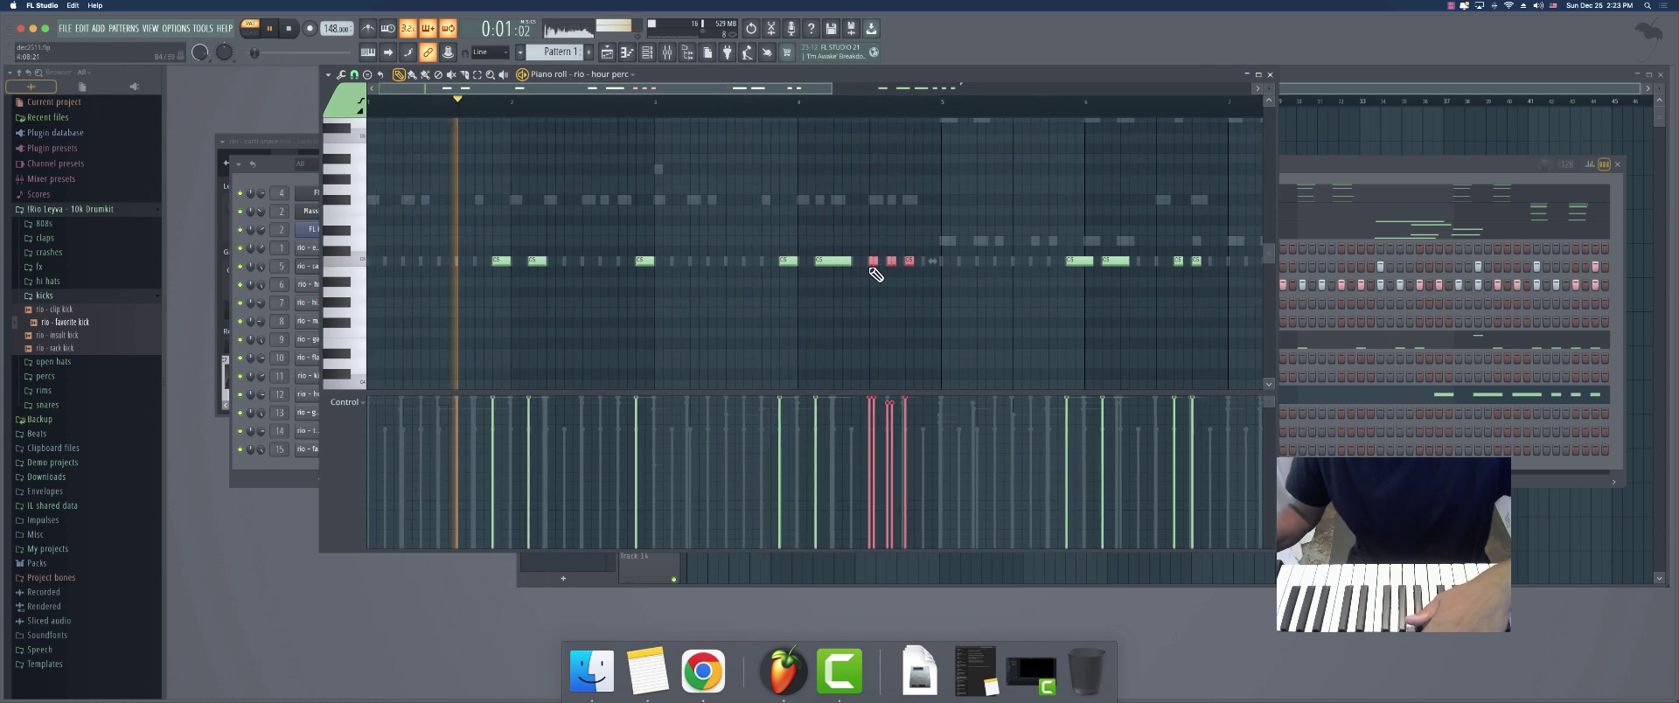
drag(872, 260, 577, 264)
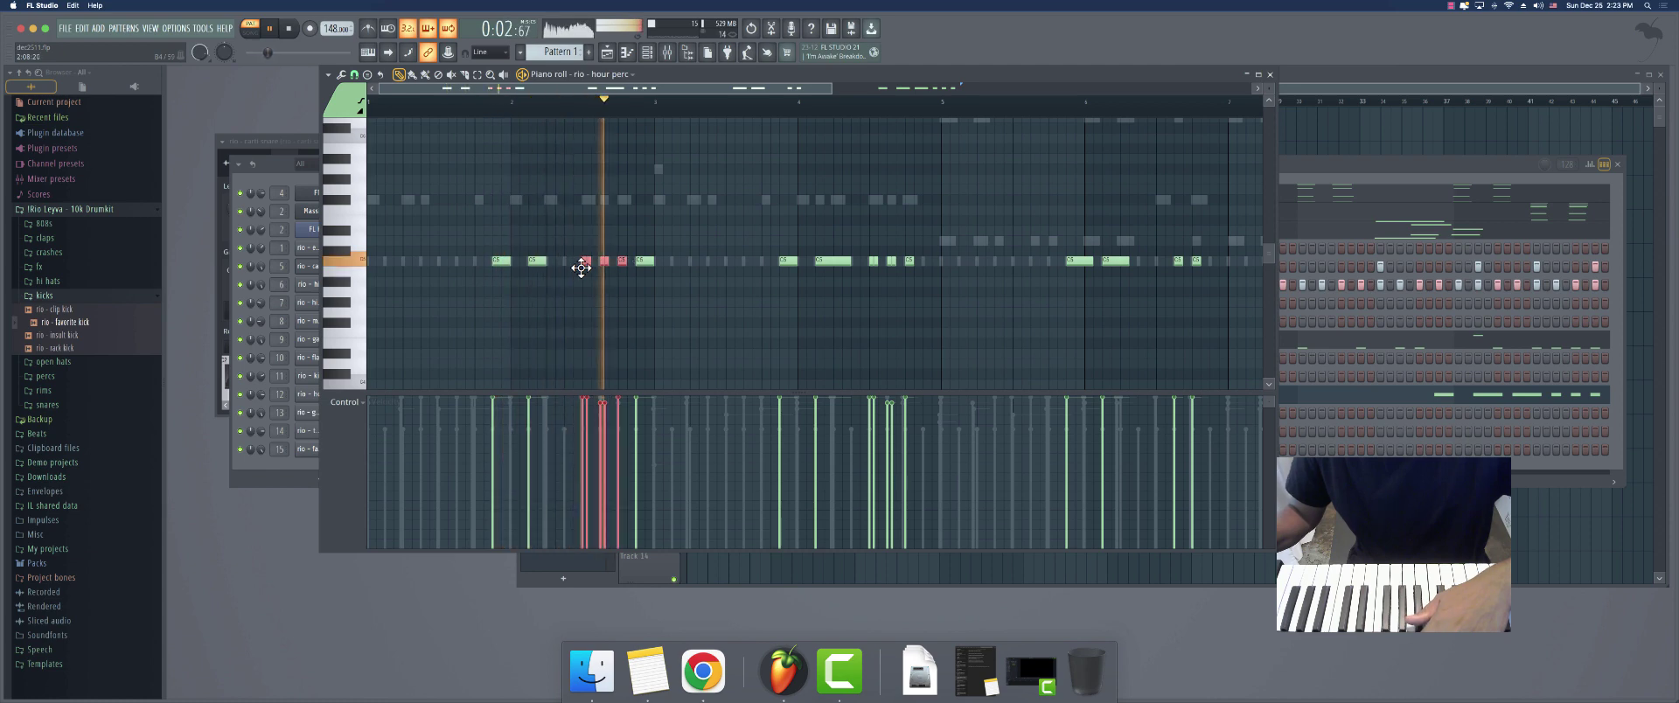
drag(615, 95, 738, 105)
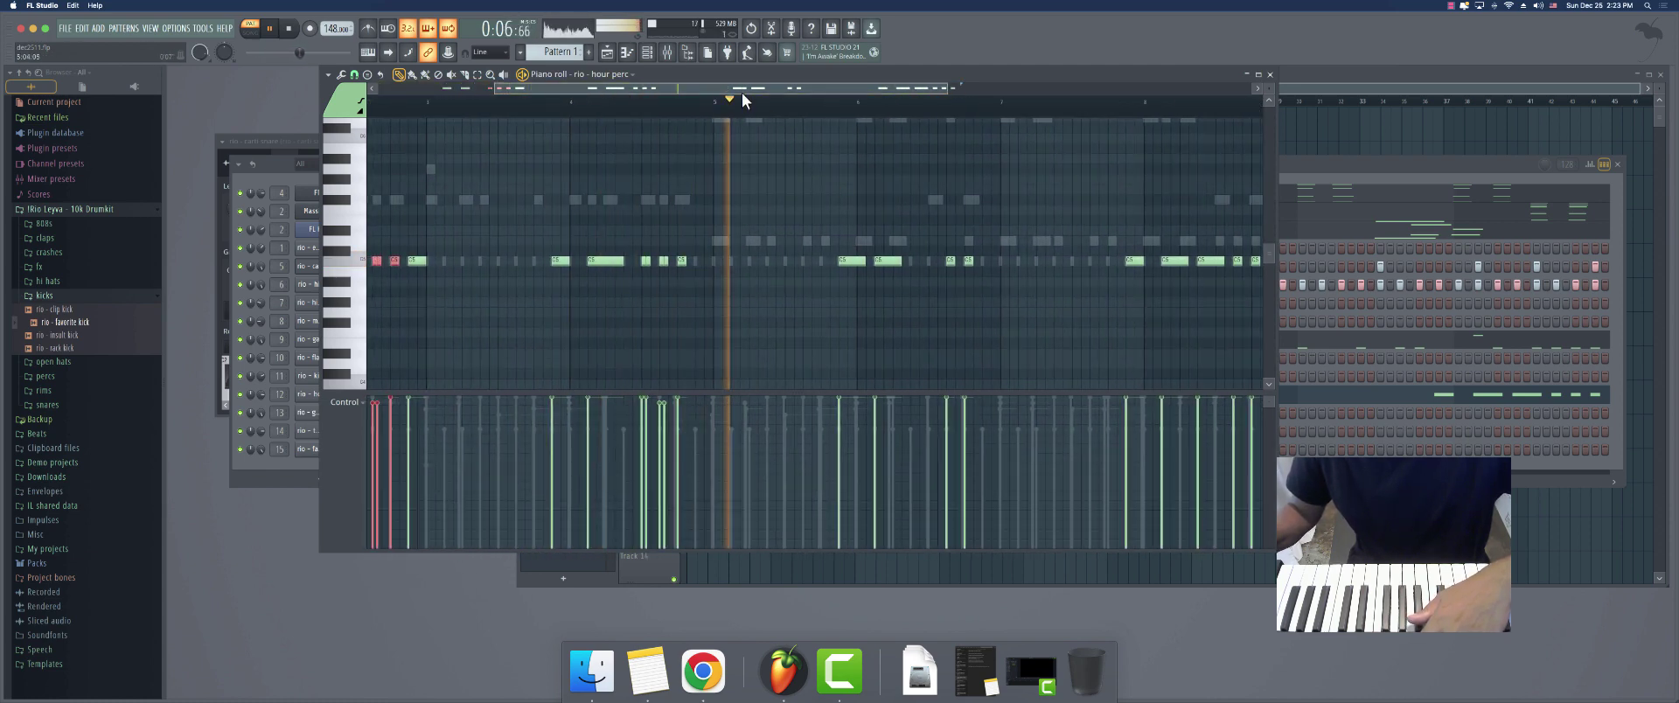
scroll(731, 101, down, 3)
click(1271, 75)
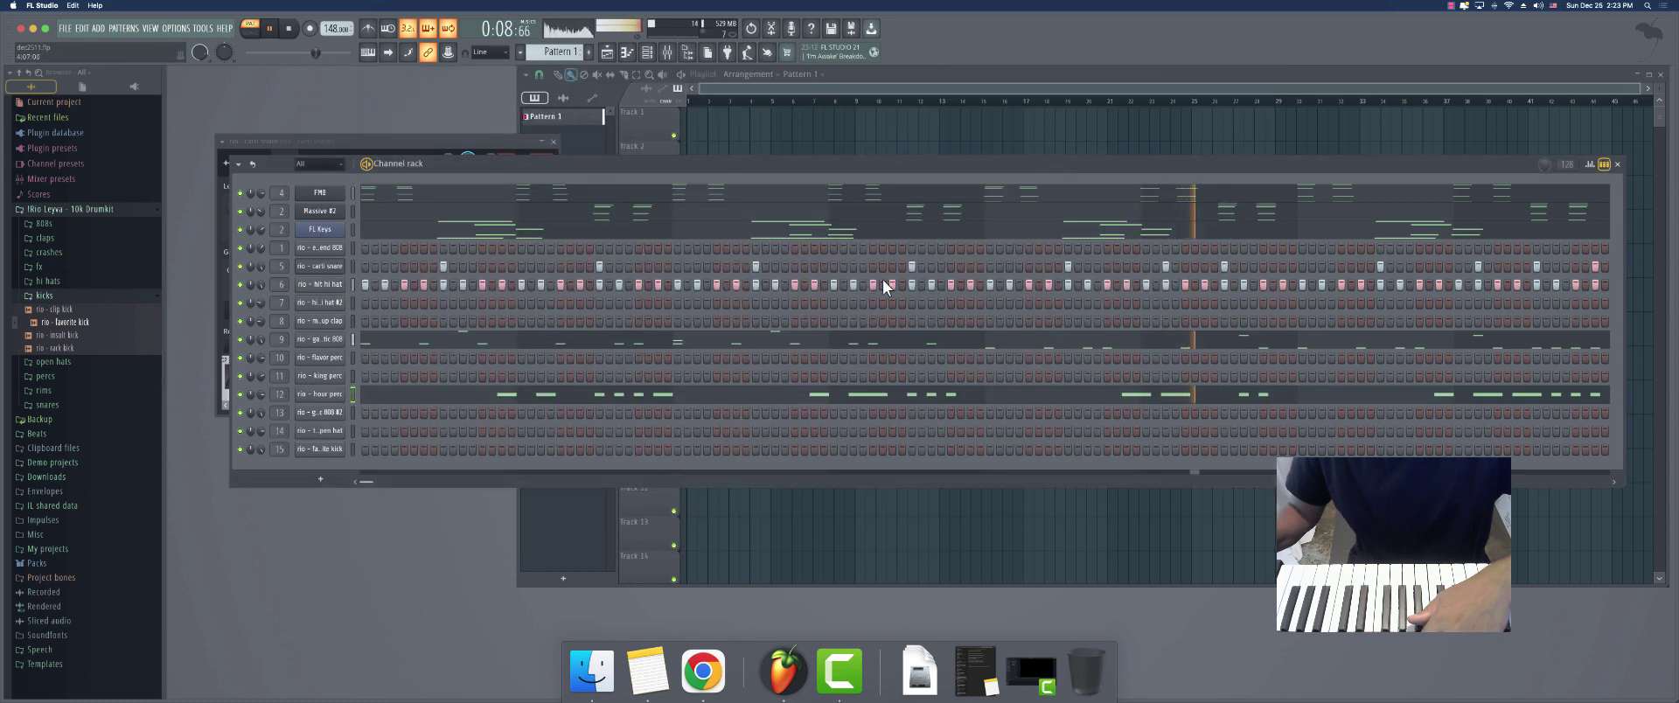
Convert the hit hi hat channel's steps to piano roll notes and play them back from the start
right_click(321, 285)
click(350, 287)
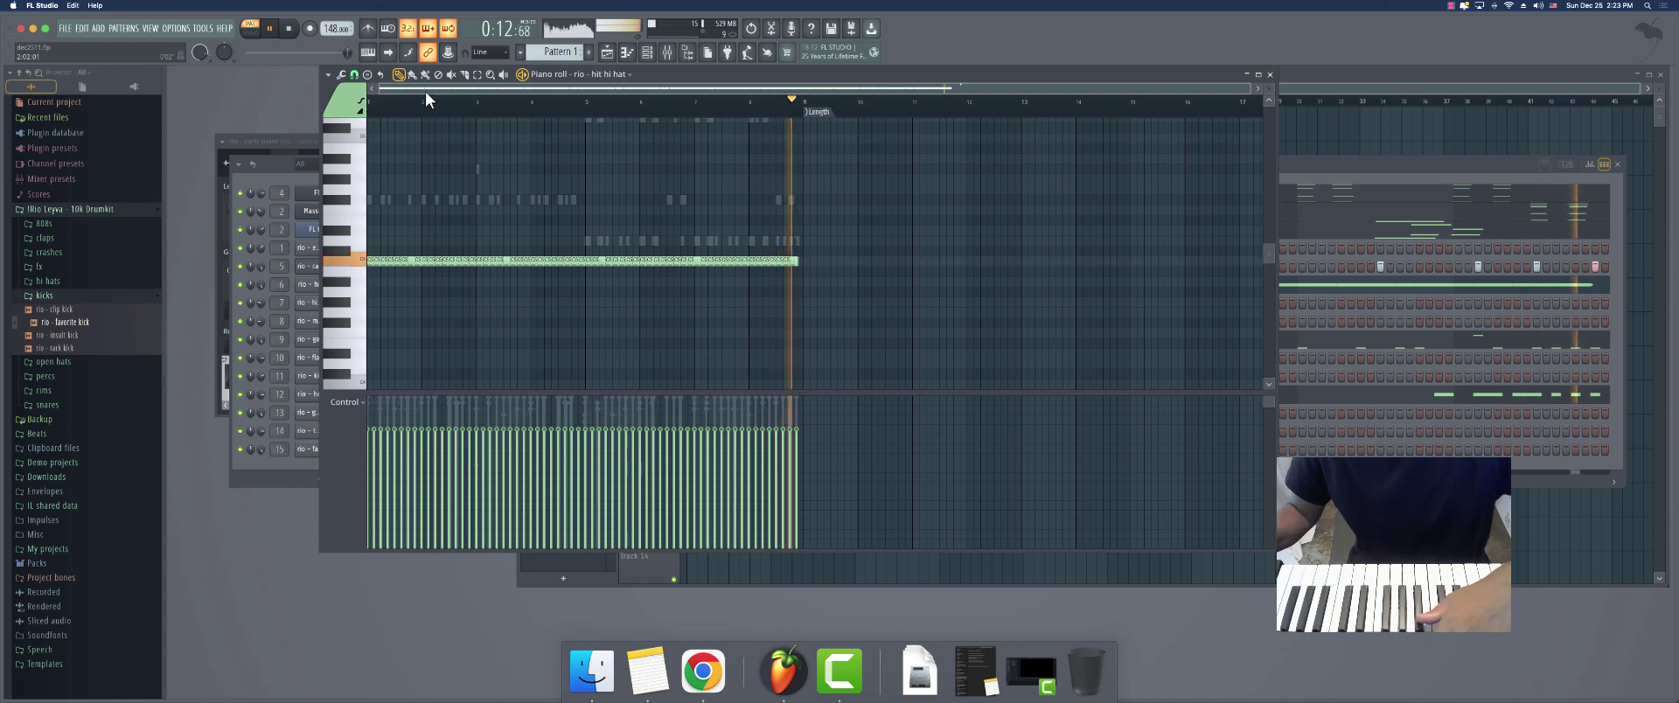
scroll(425, 91, up, 1)
key(space)
scroll(425, 91, up, 5)
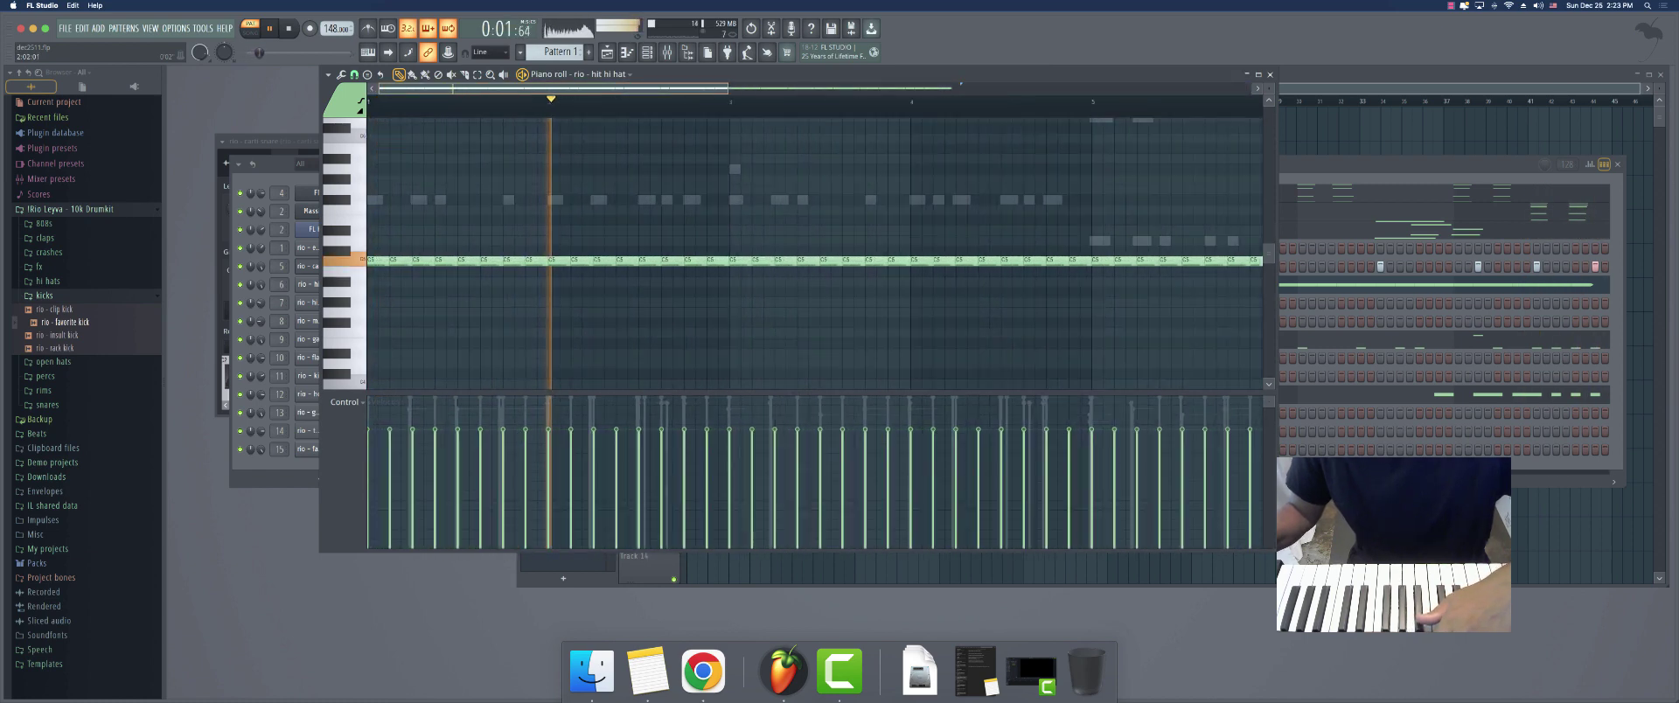
key(space)
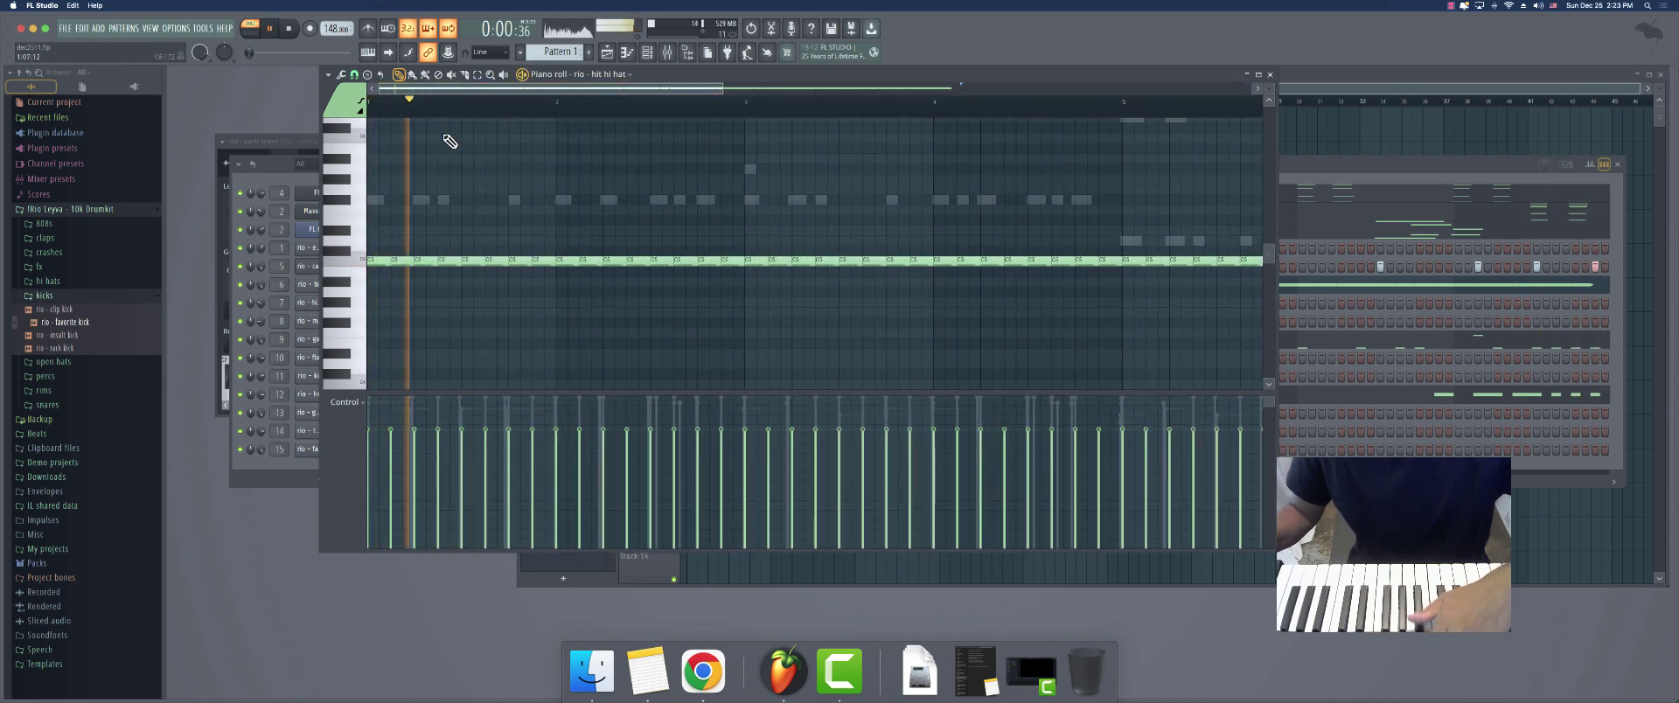
Chop the hi hat note on the third beat of bar 1 into a fast roll using the default pattern
ctrl+click(472, 260)
key(alt+u)
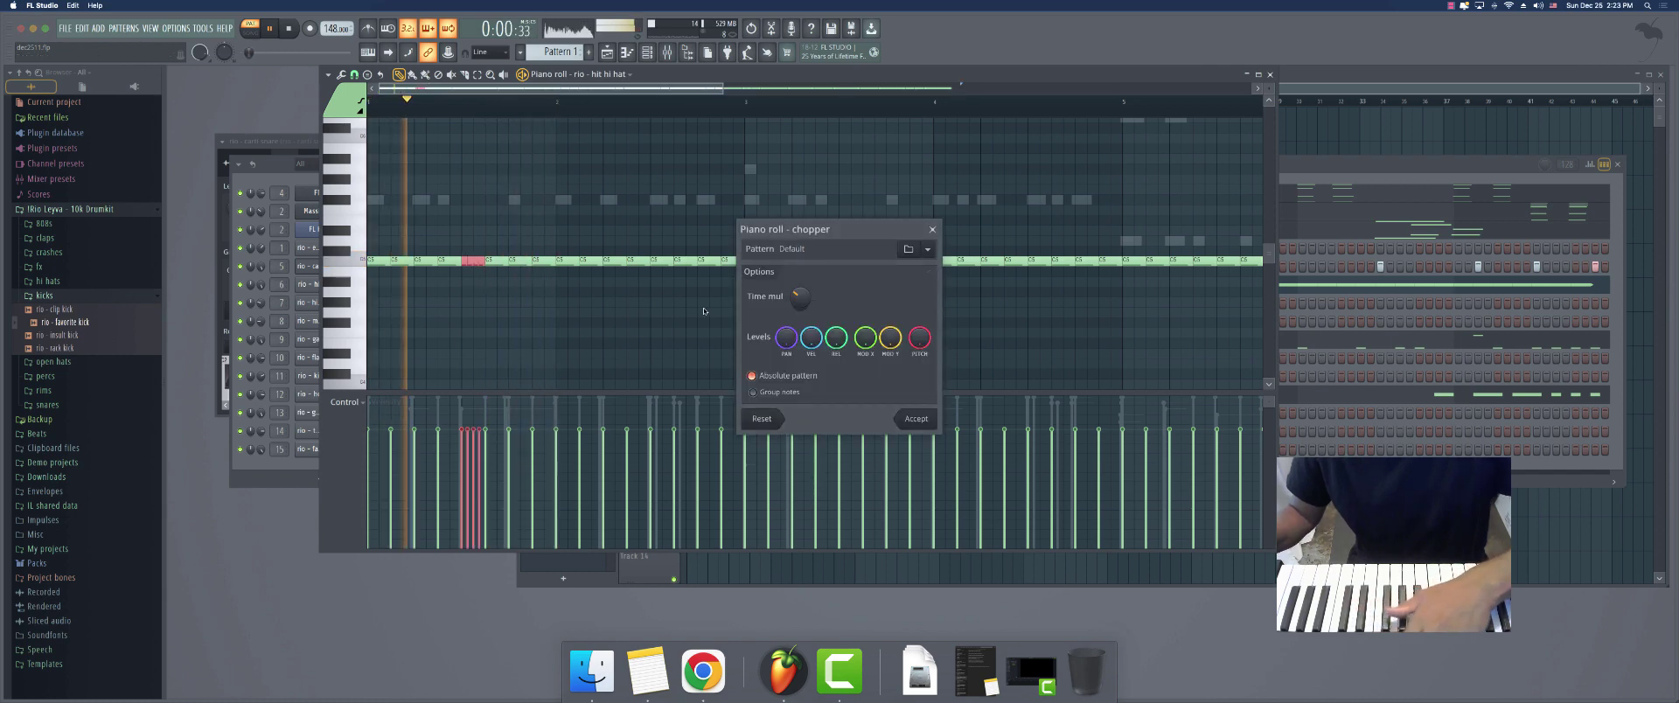
click(914, 419)
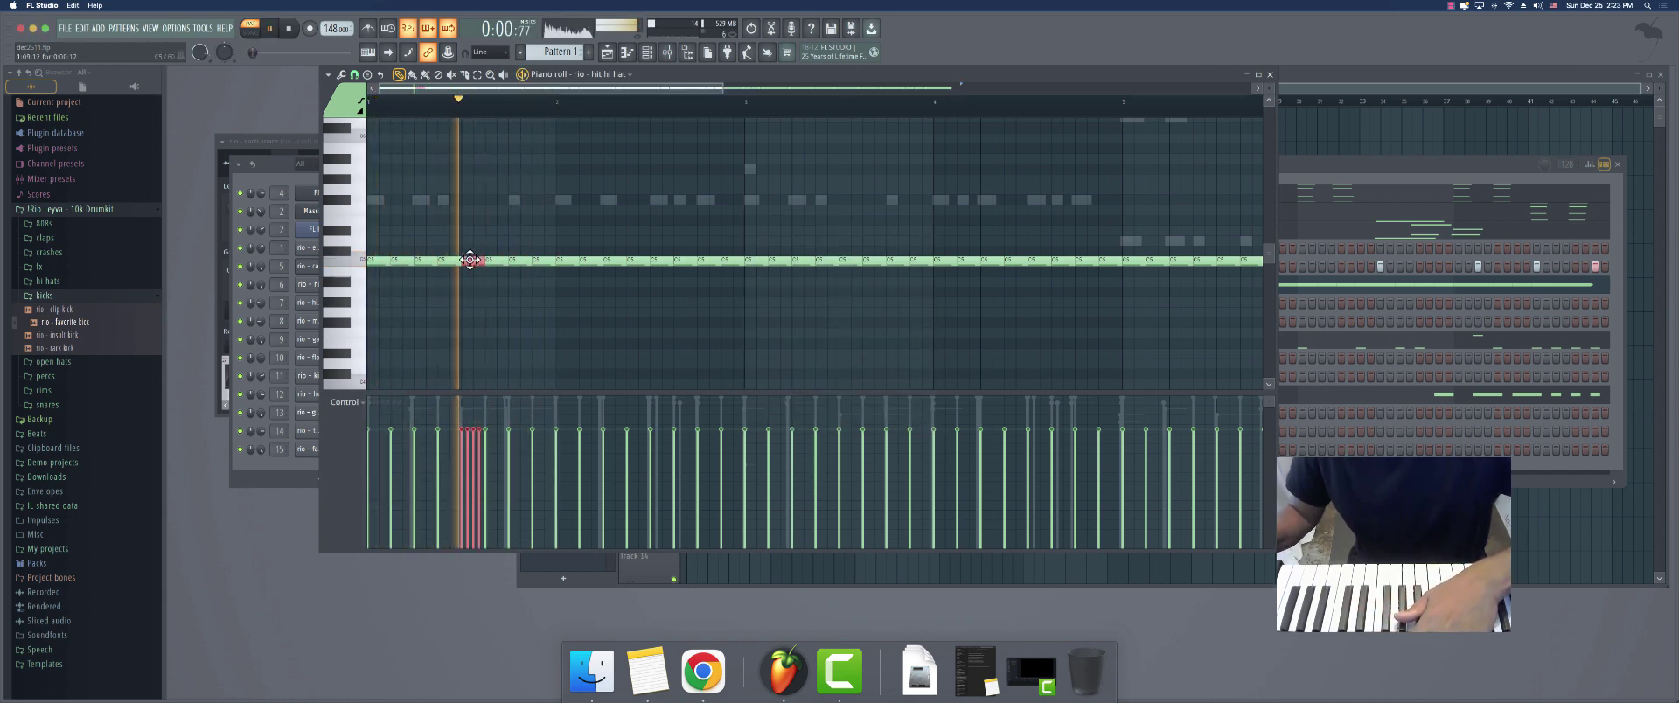
Copy the hi hat roll to the end of bar 1 and twice into the second half of bar 2, each at a lower pitch
drag(472, 259, 658, 293)
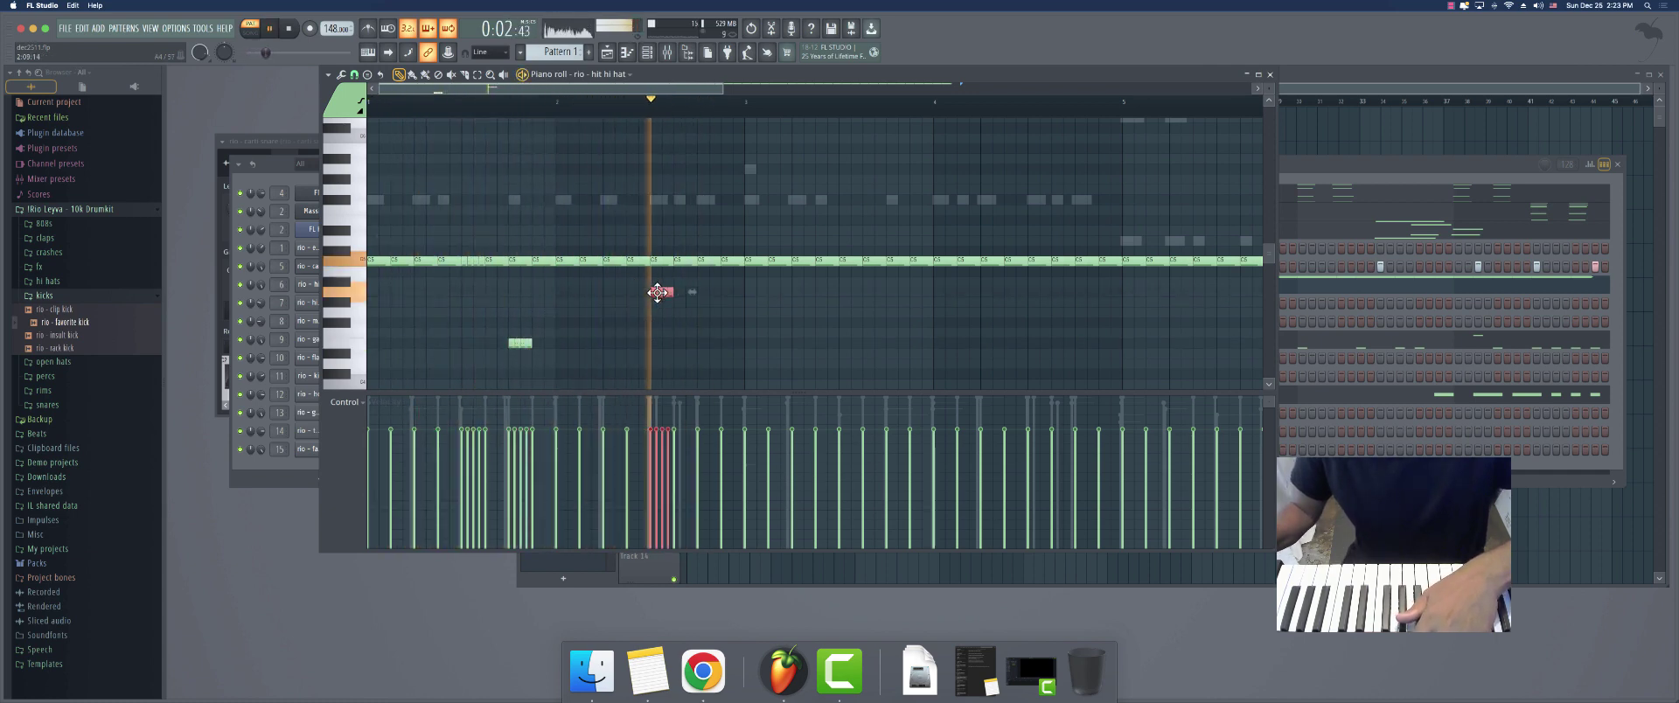
key(space)
key(space)
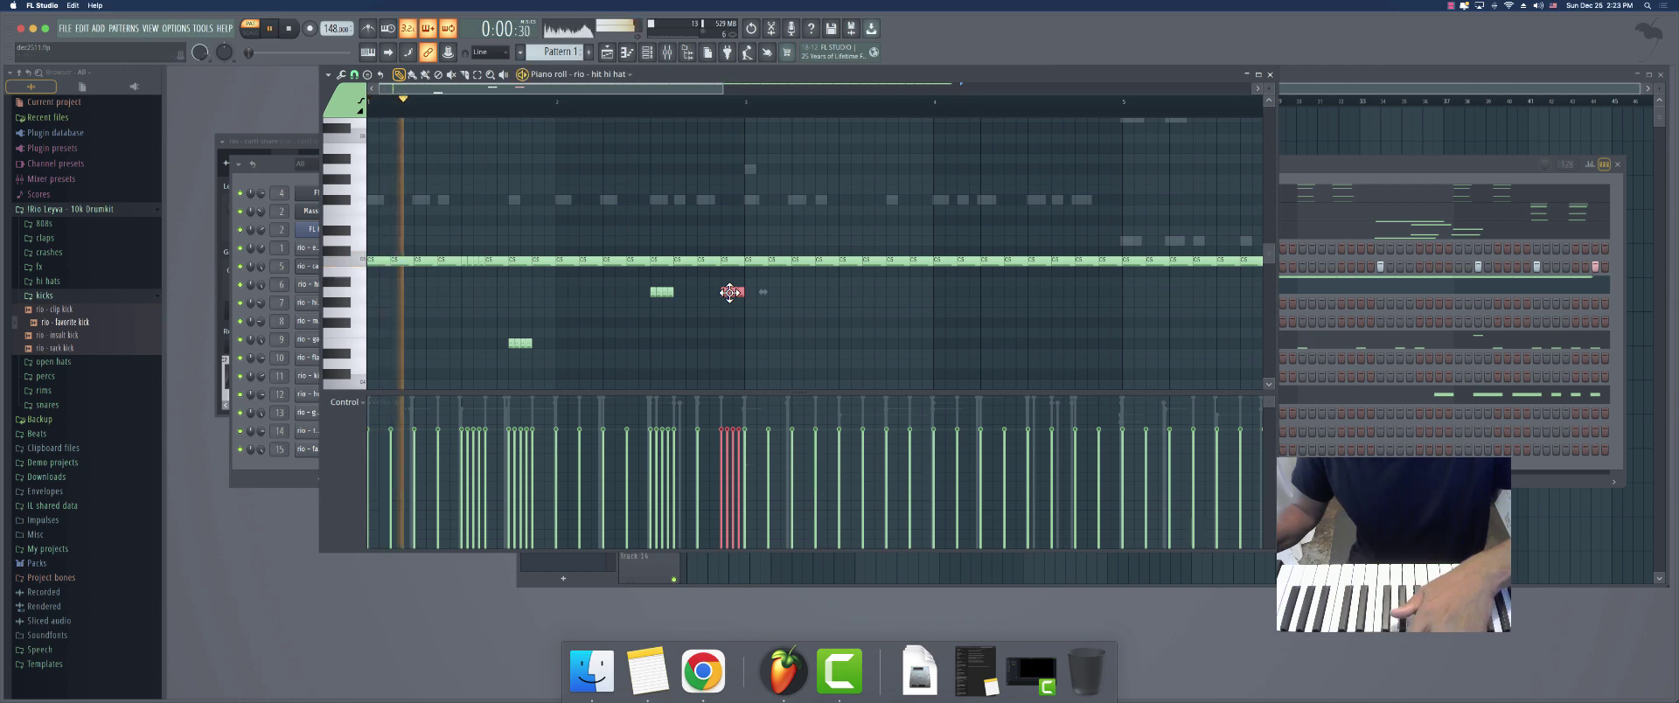
drag(730, 292, 726, 343)
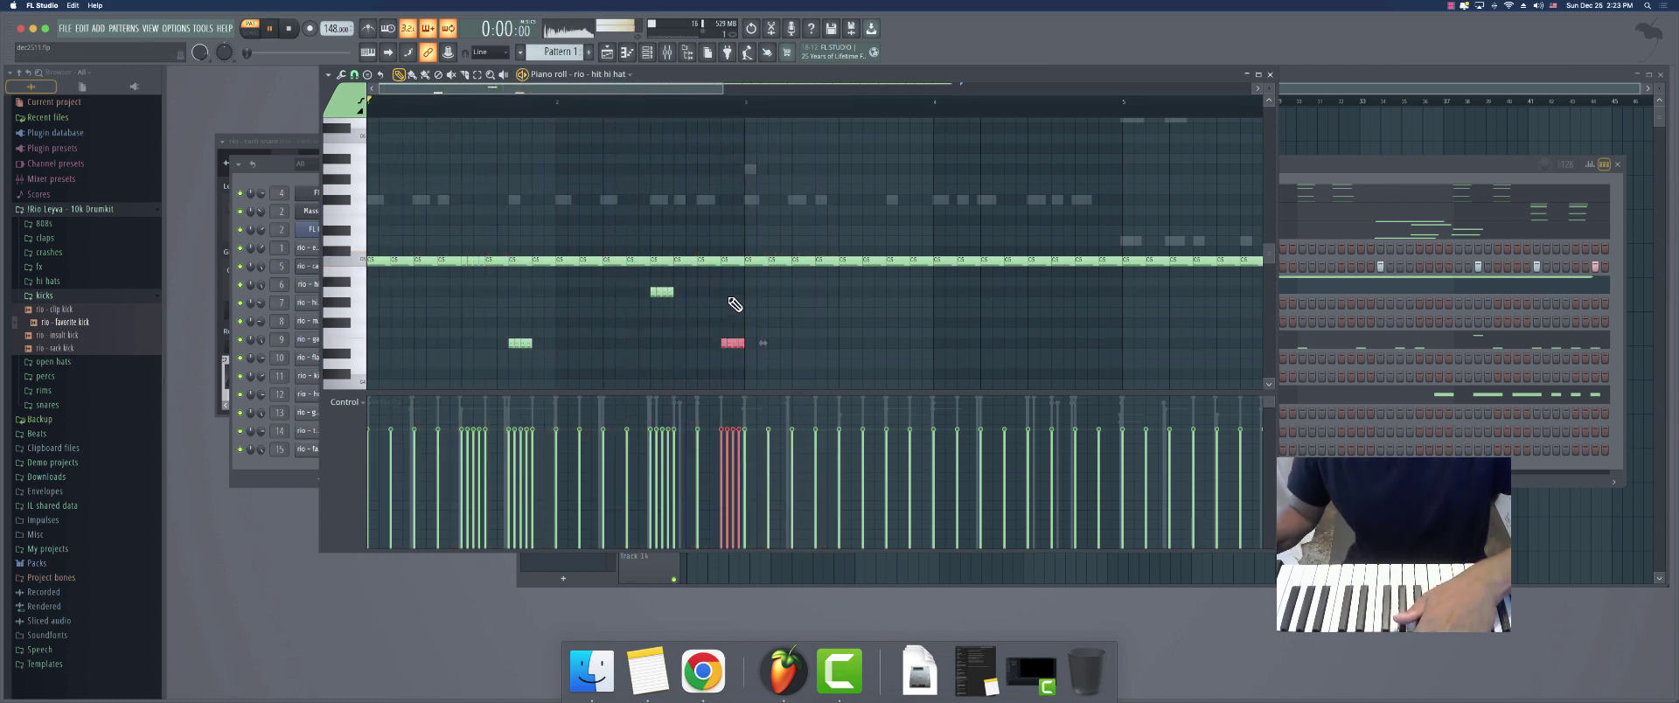
Copy two notes of the bar 2 hi hat roll to two spots in bar 3, the second one at a lower pitch
click(671, 291)
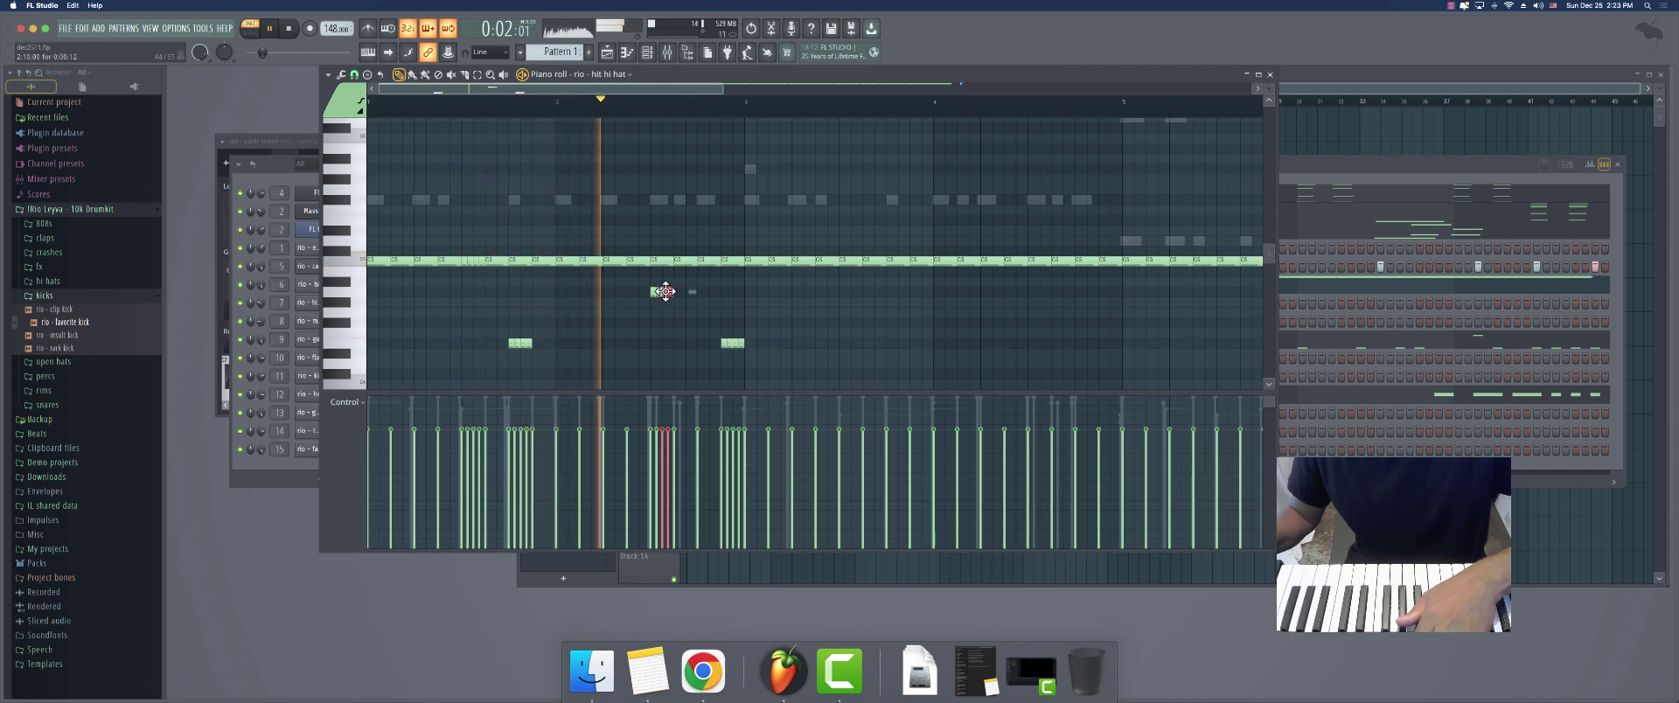
drag(669, 288, 922, 333)
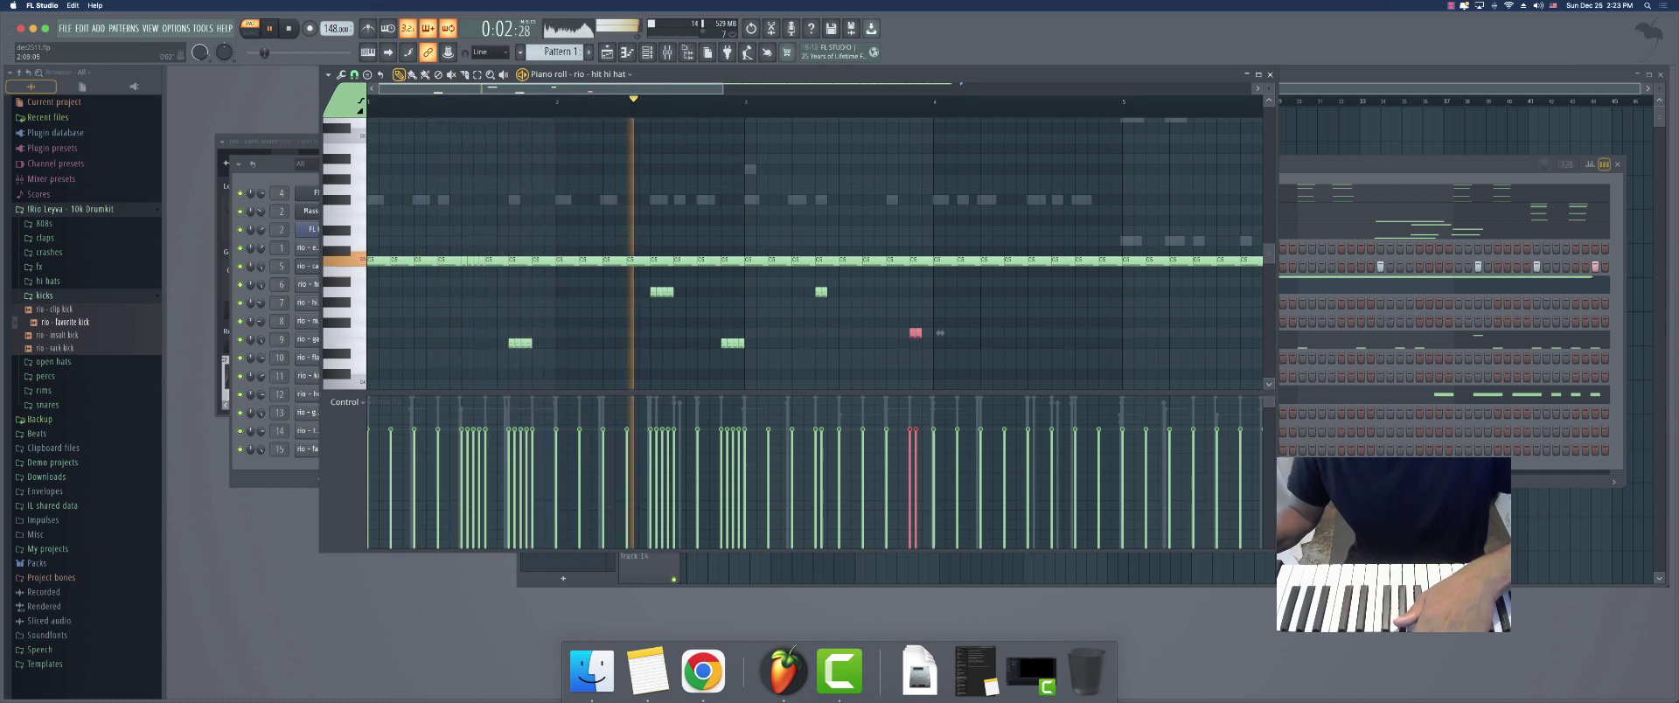
drag(723, 88, 880, 88)
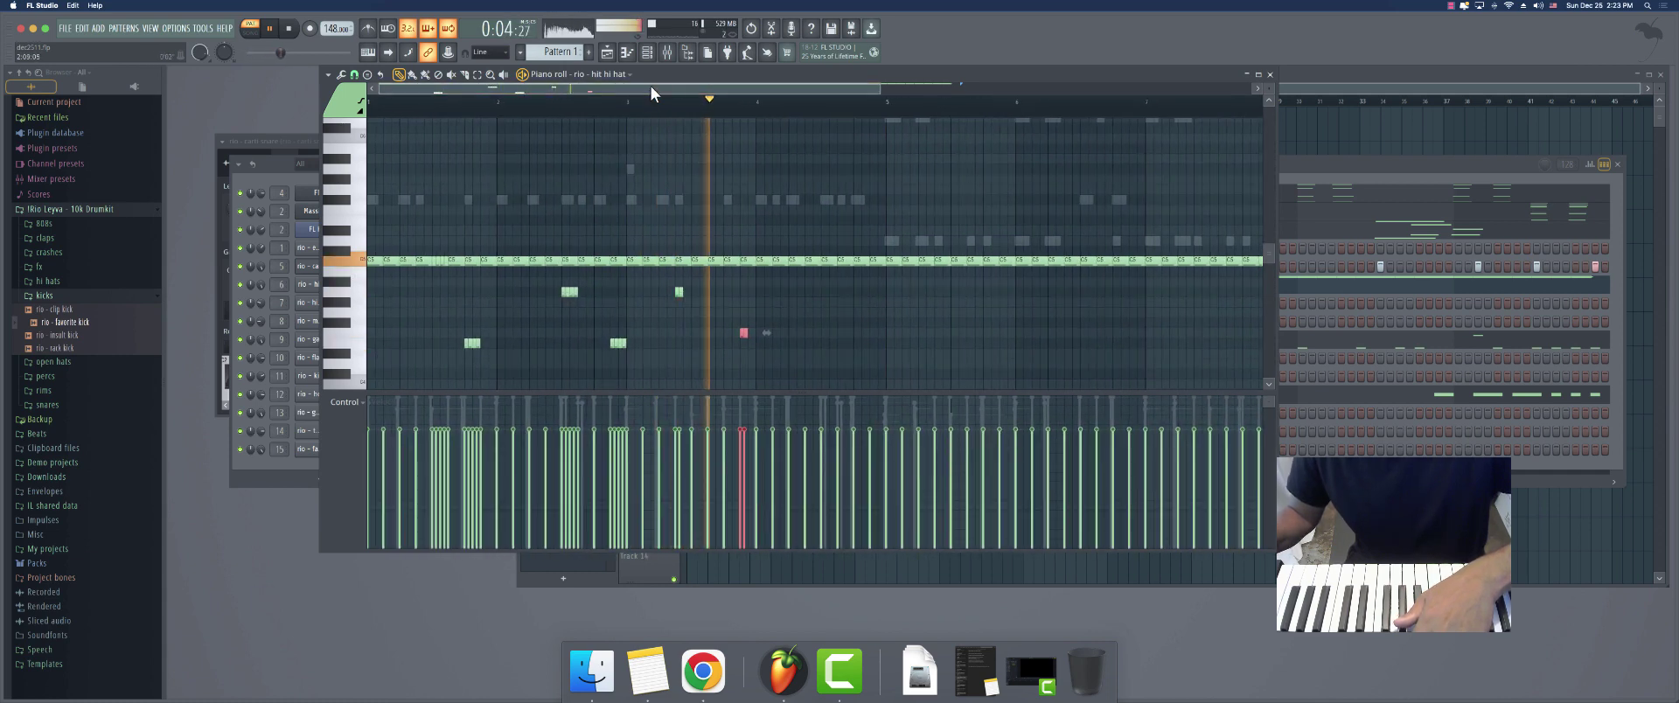
scroll(767, 109, down, 3)
key(space)
key(space)
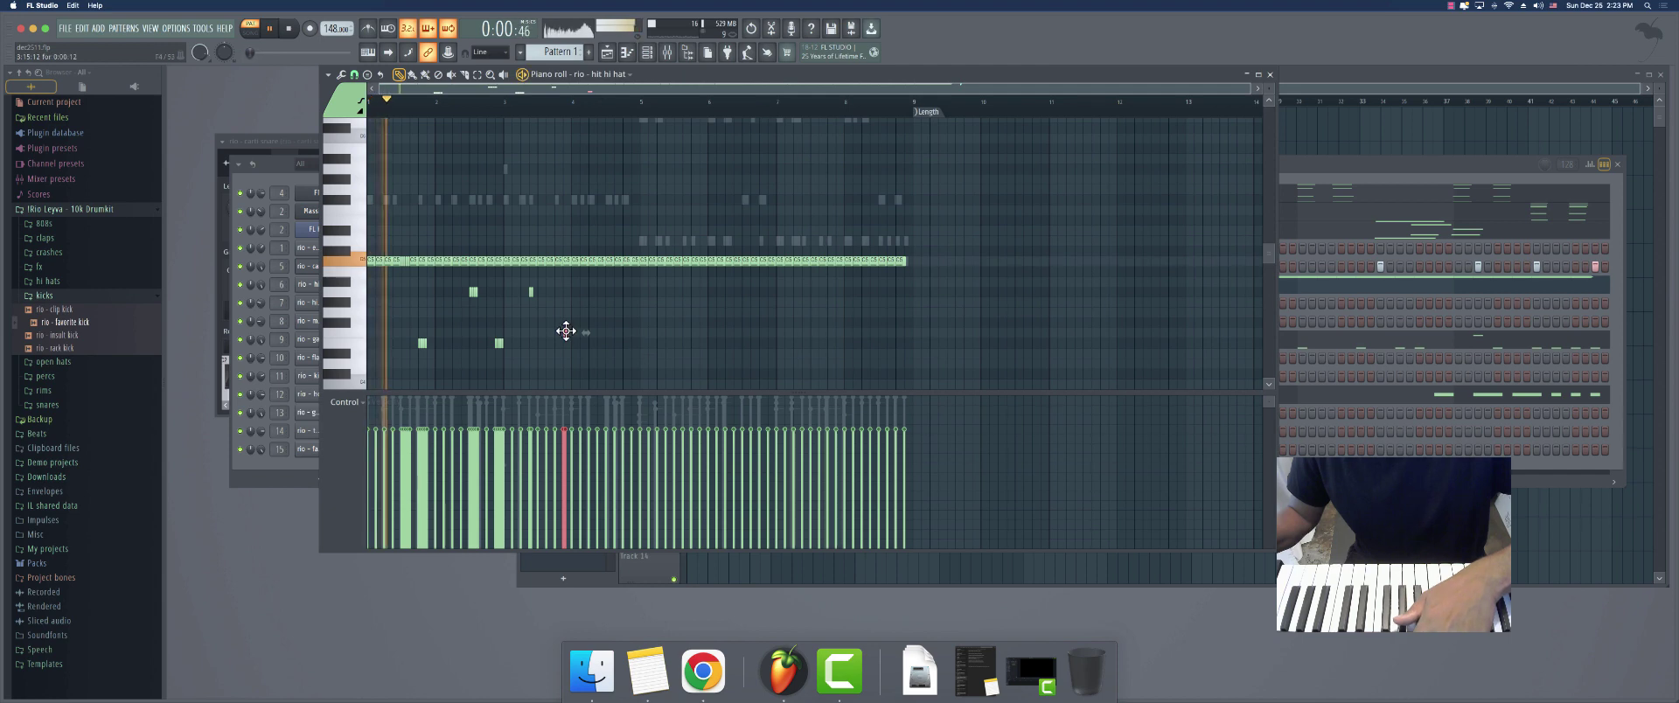
Place five copies of the two-note hi hat roll through bar 4, varying their pitches below the main hi hat line
drag(564, 332, 590, 332)
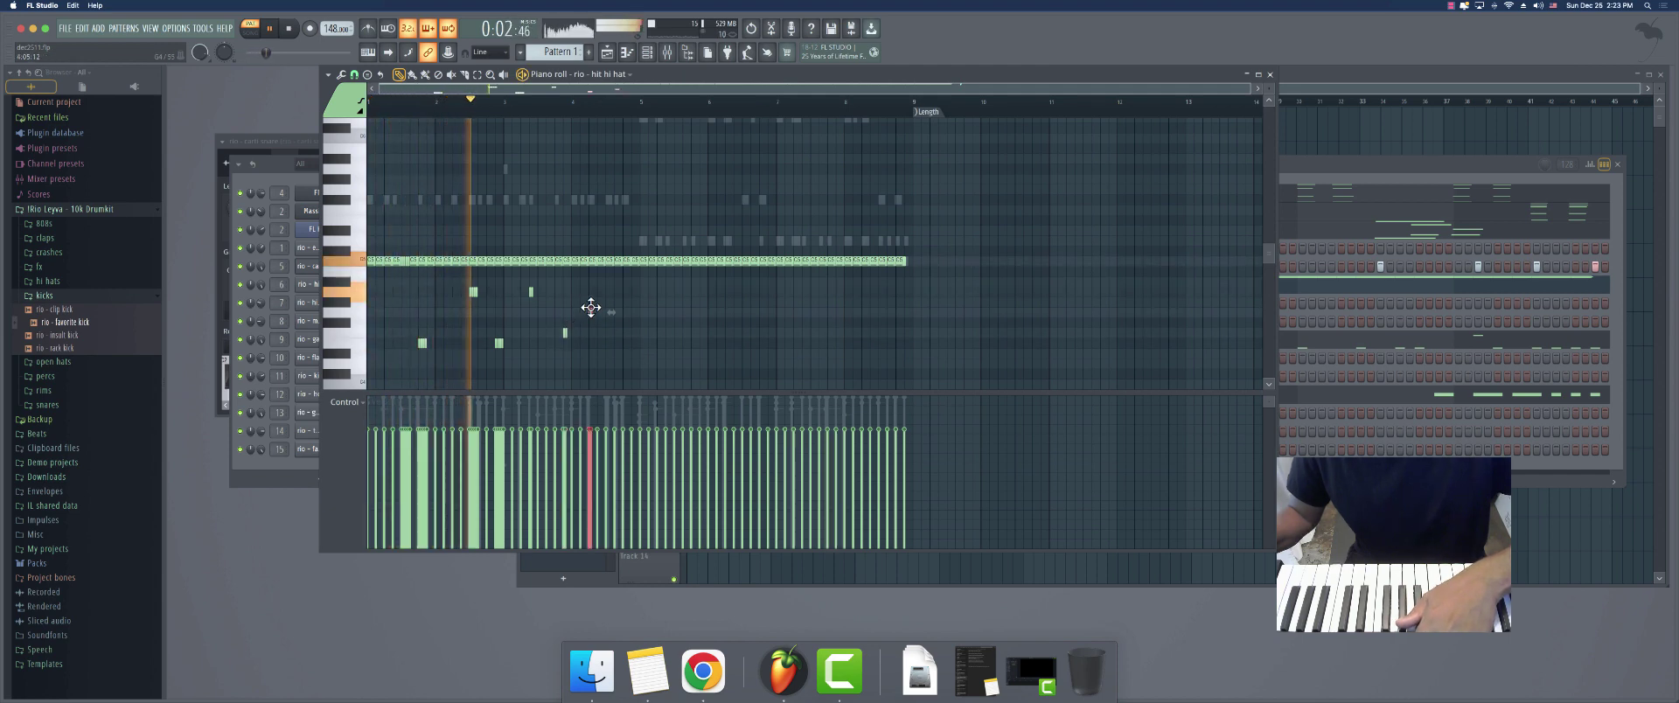
scroll(589, 310, up, 5)
scroll(530, 312, up, 2)
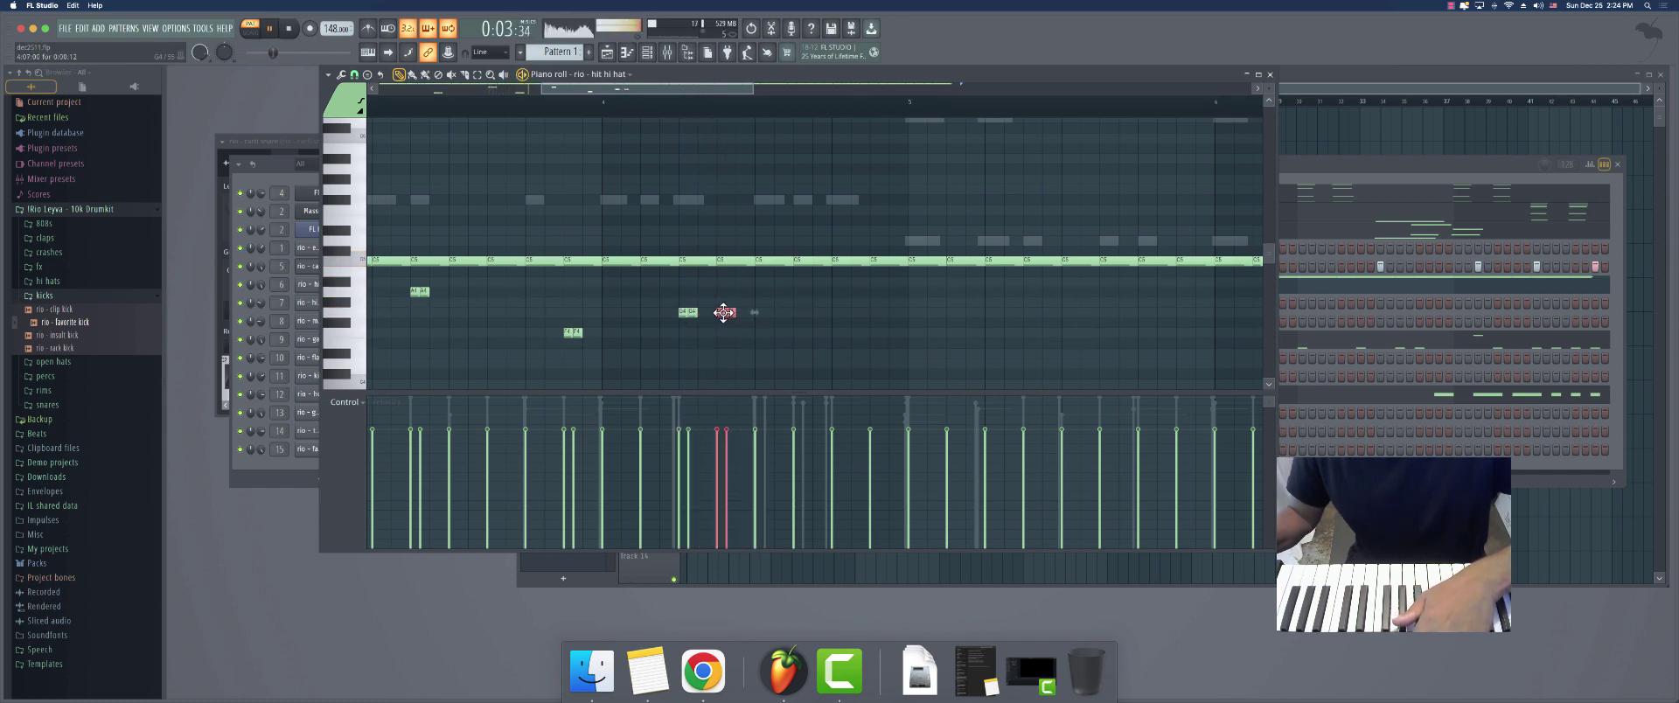
drag(761, 312, 764, 356)
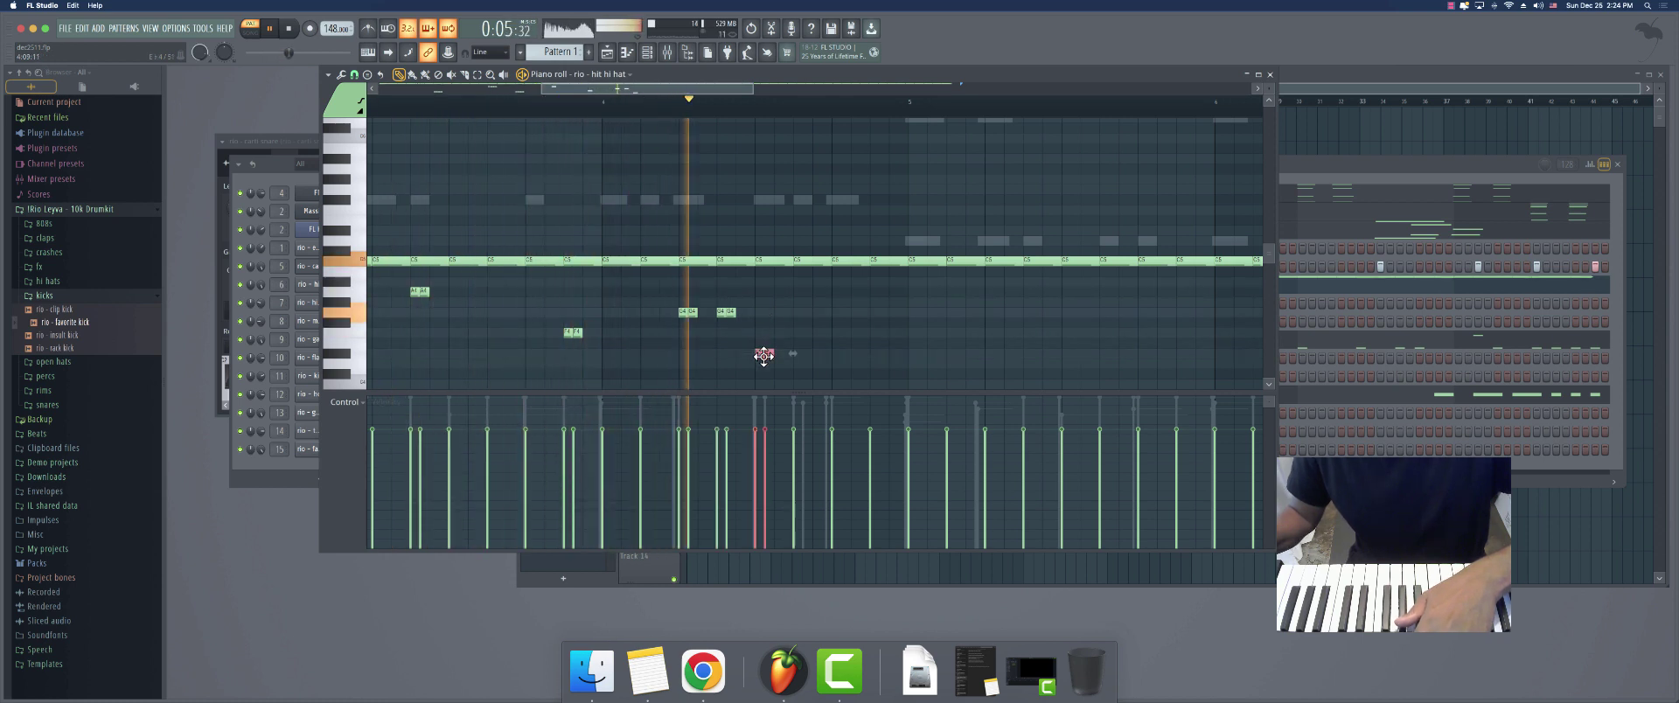
key(space)
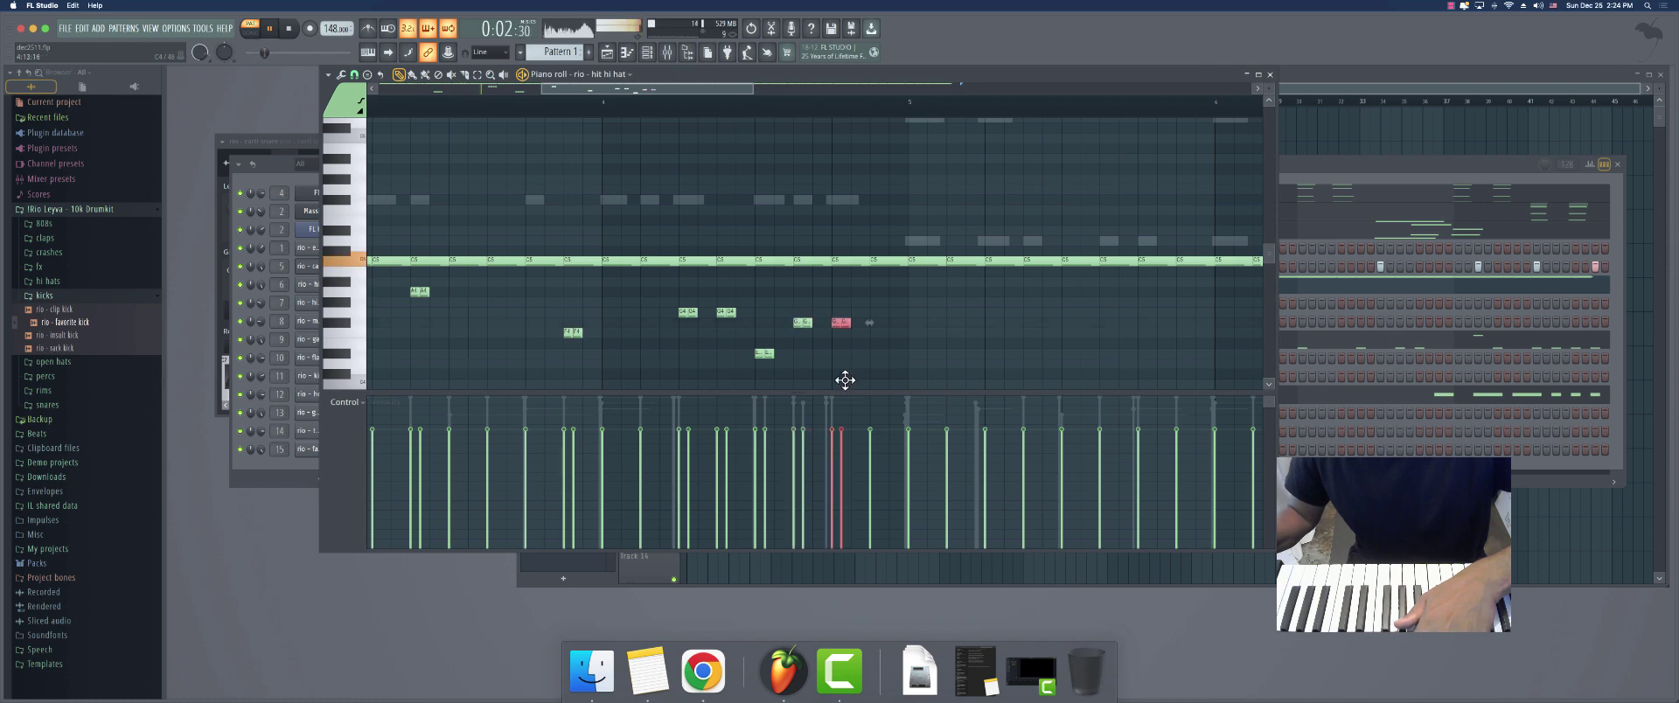
drag(842, 382, 836, 375)
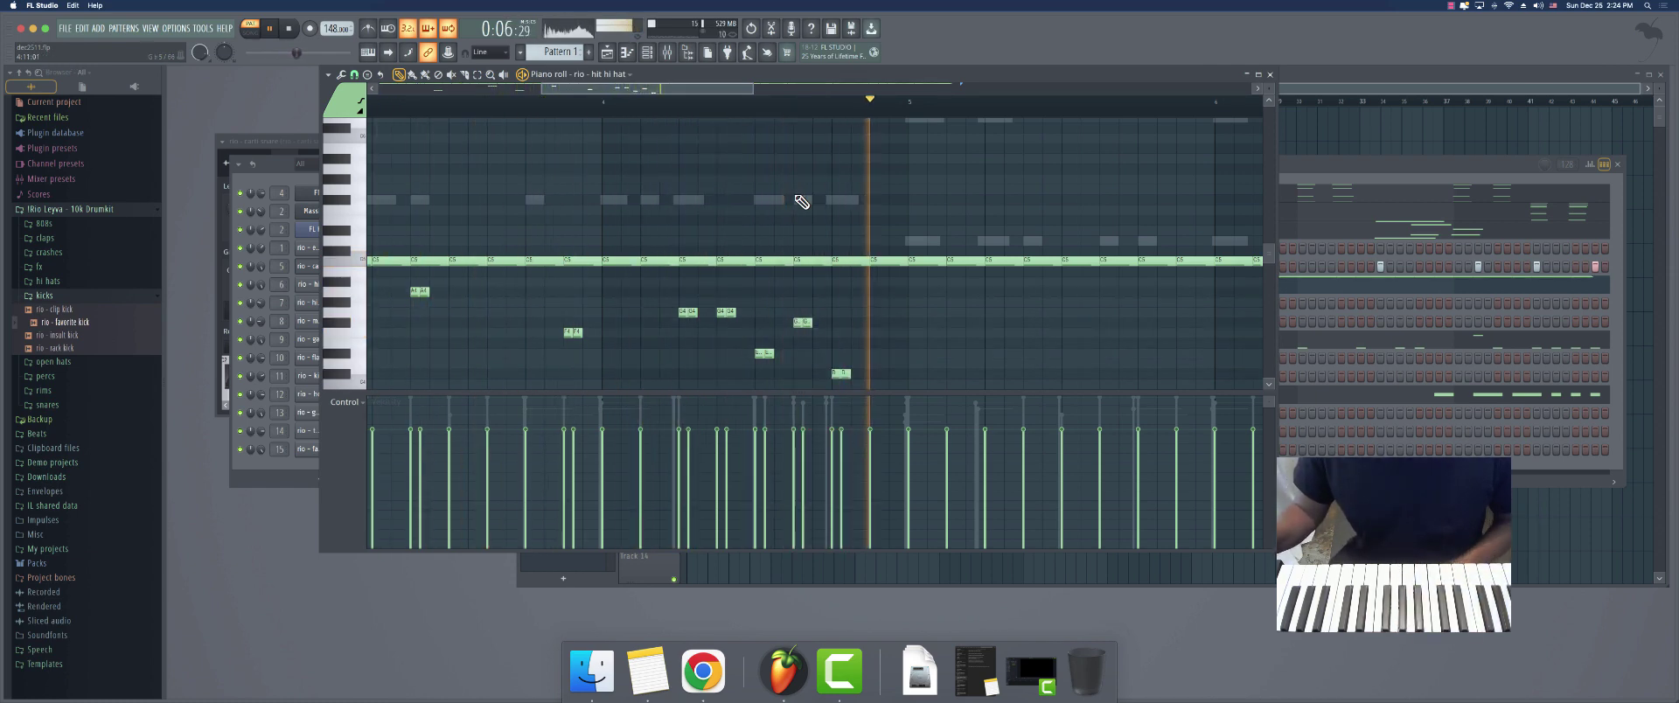
Replace the hi hat notes in bars 5 to 8 with a duplicate of the bars 1 to 4 hi hat pattern
scroll(576, 92, down, 5)
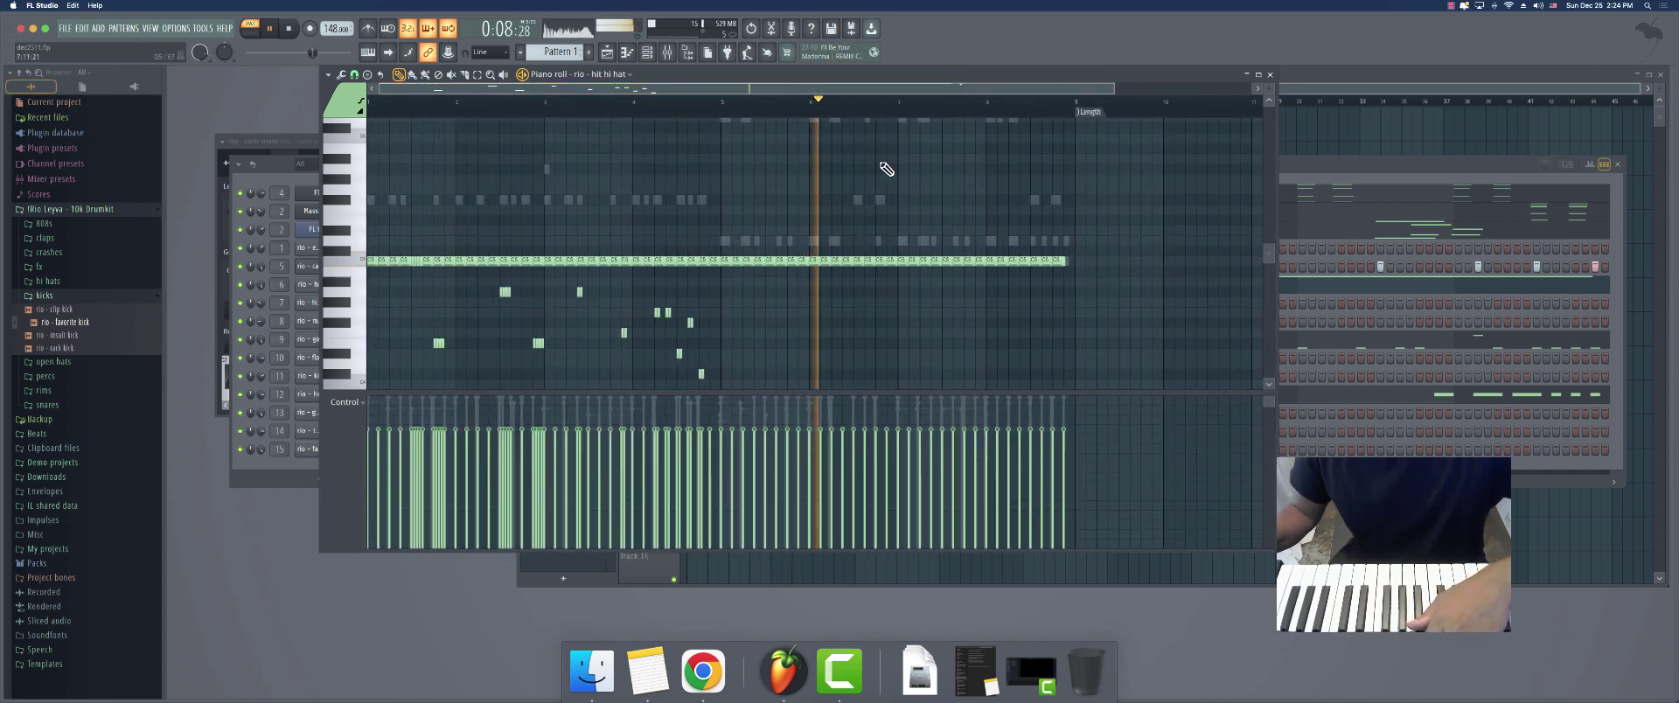
drag(1146, 230, 728, 310)
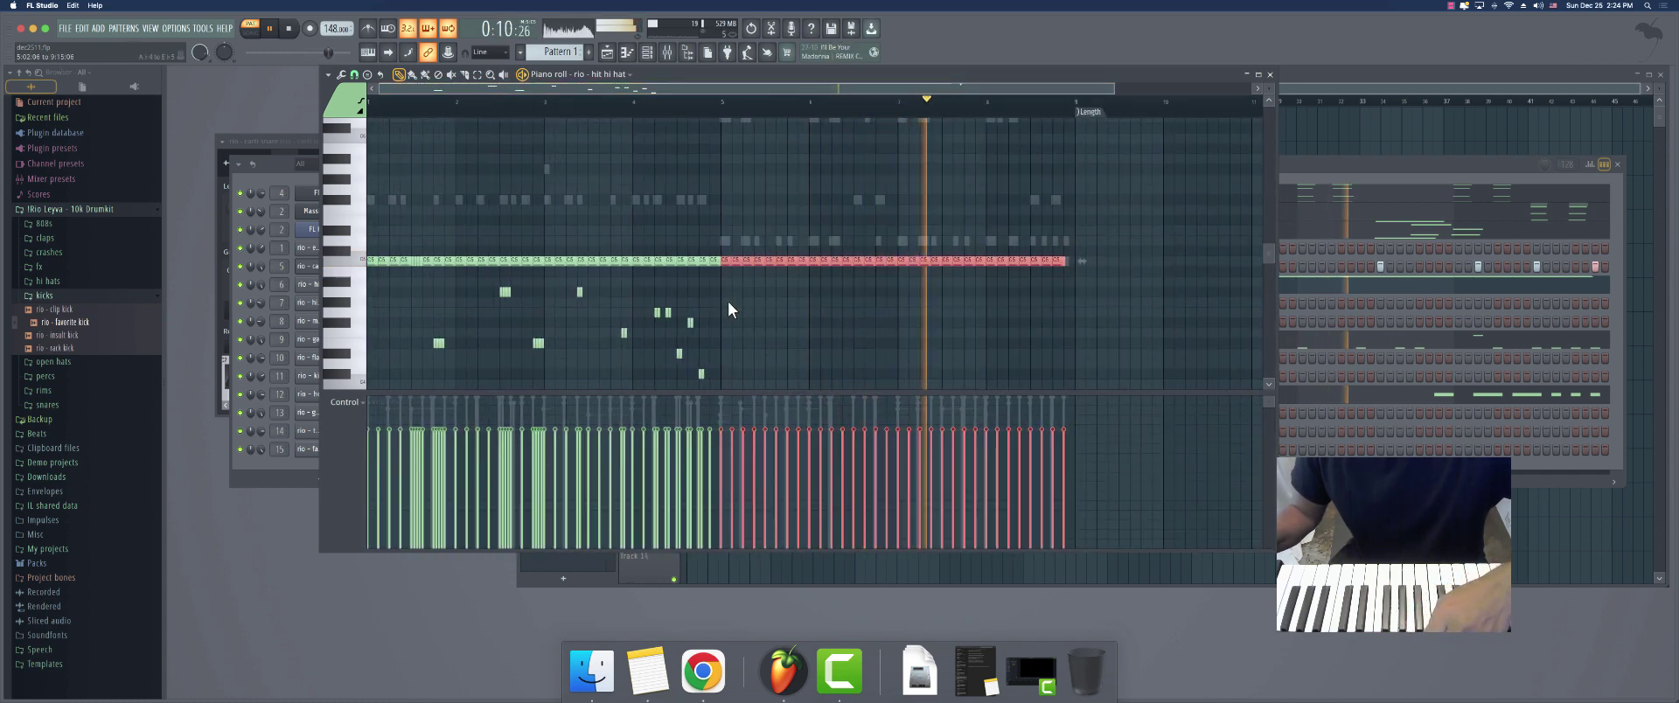
key(Delete)
key(ctrl+a)
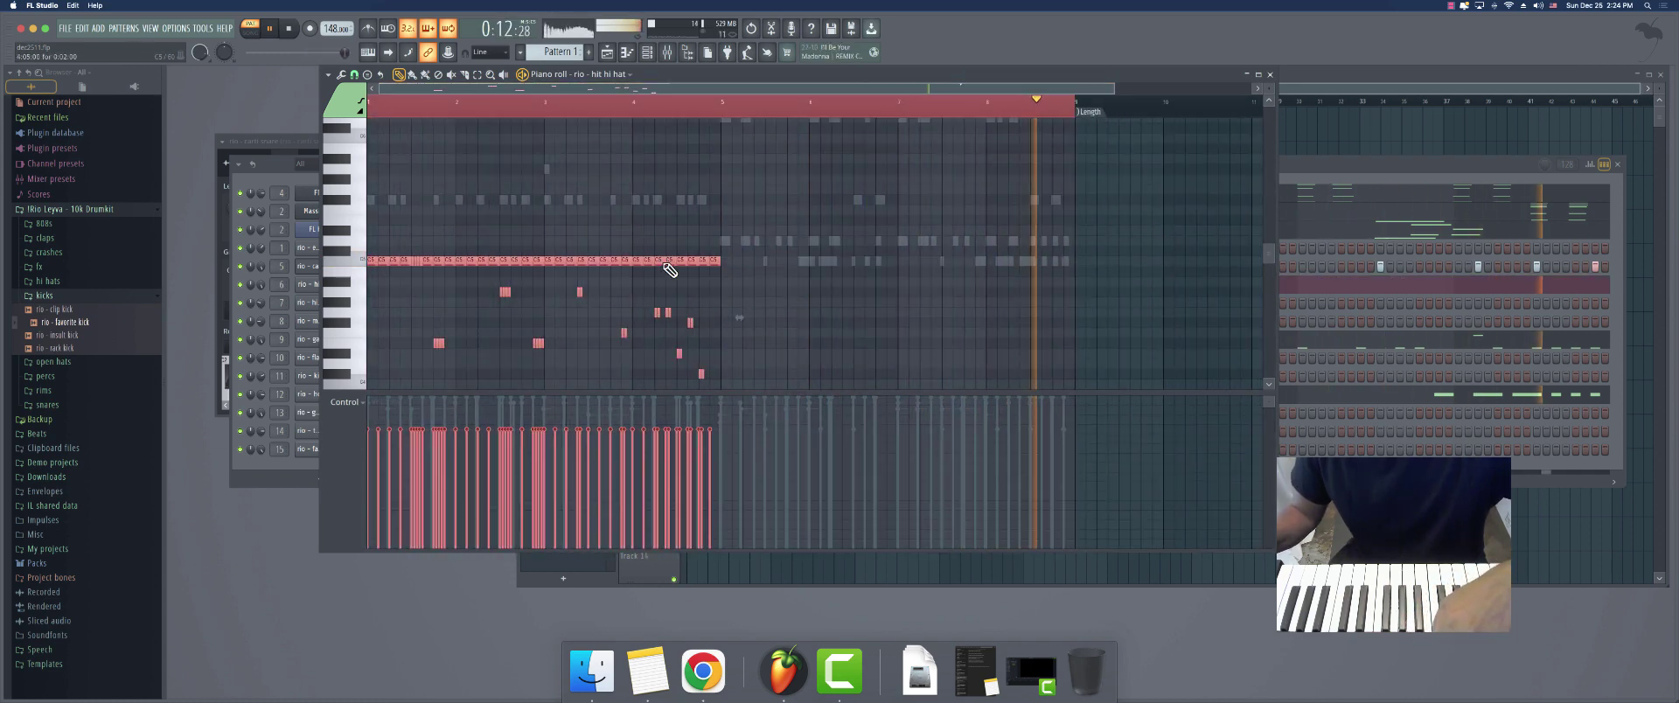
key(ctrl+b)
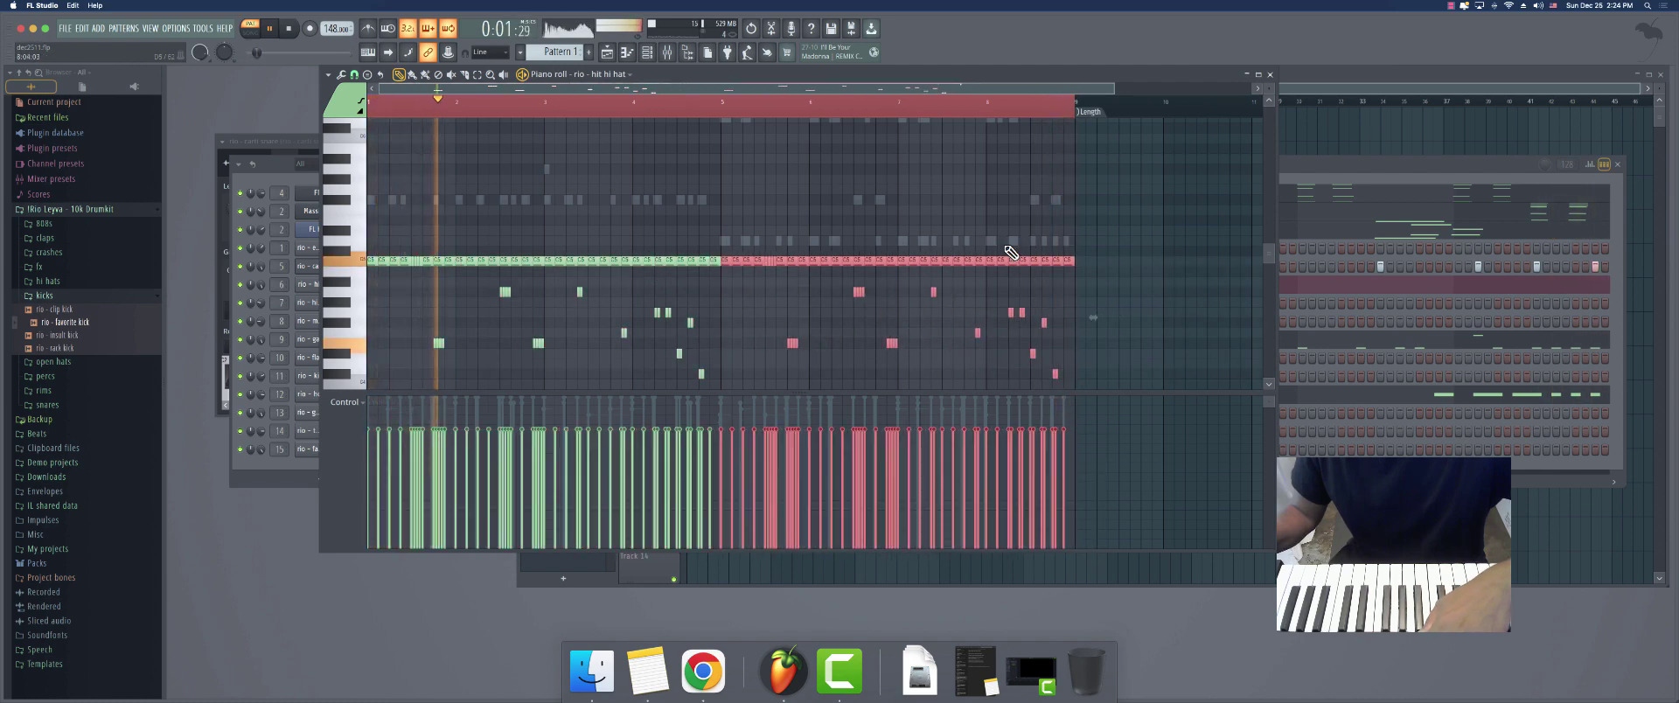
key(ctrl+d)
click(1269, 75)
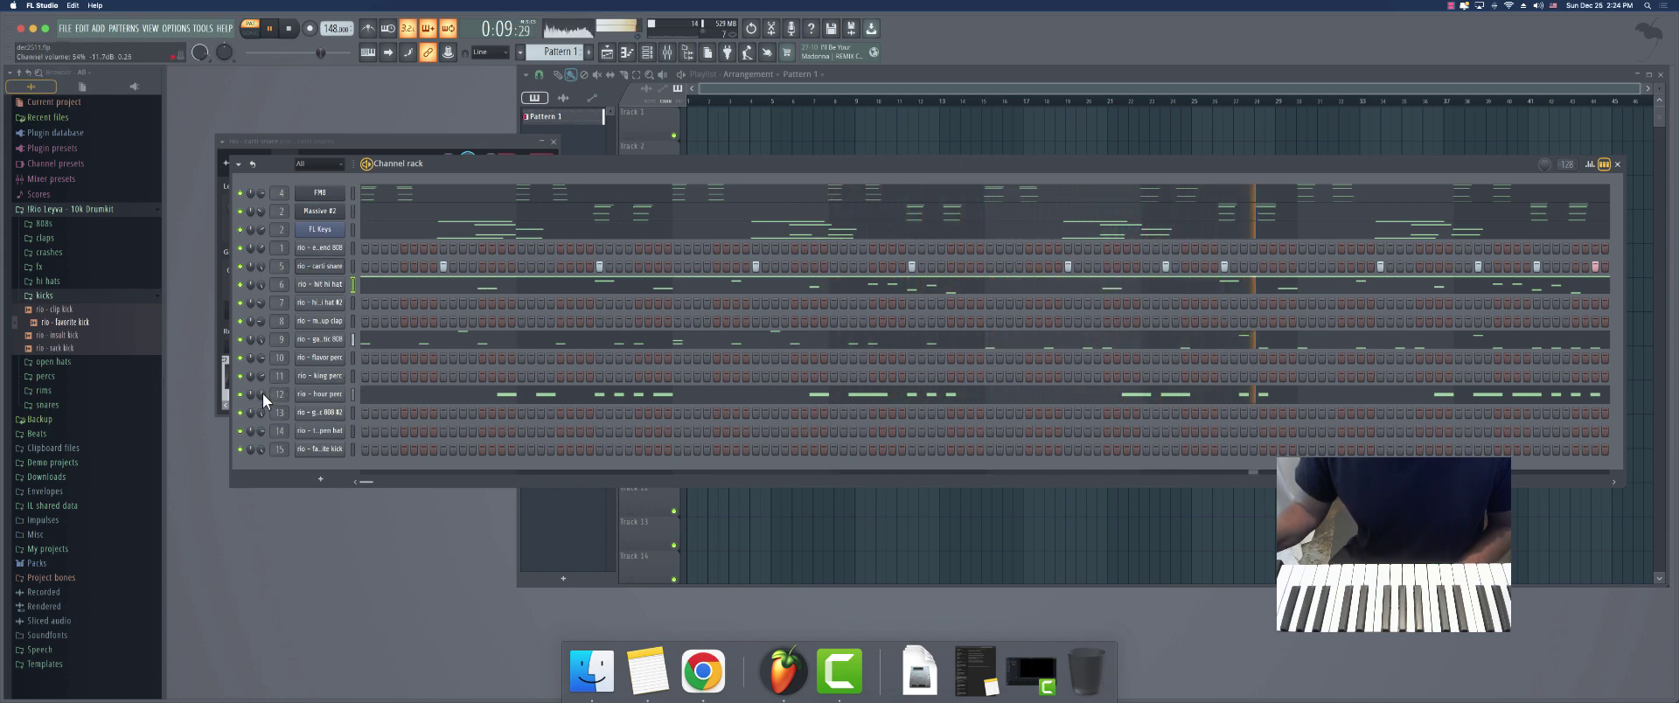
Clone the FM8 channel with its notes and close the clone's plugin window
right_click(320, 203)
key(Escape)
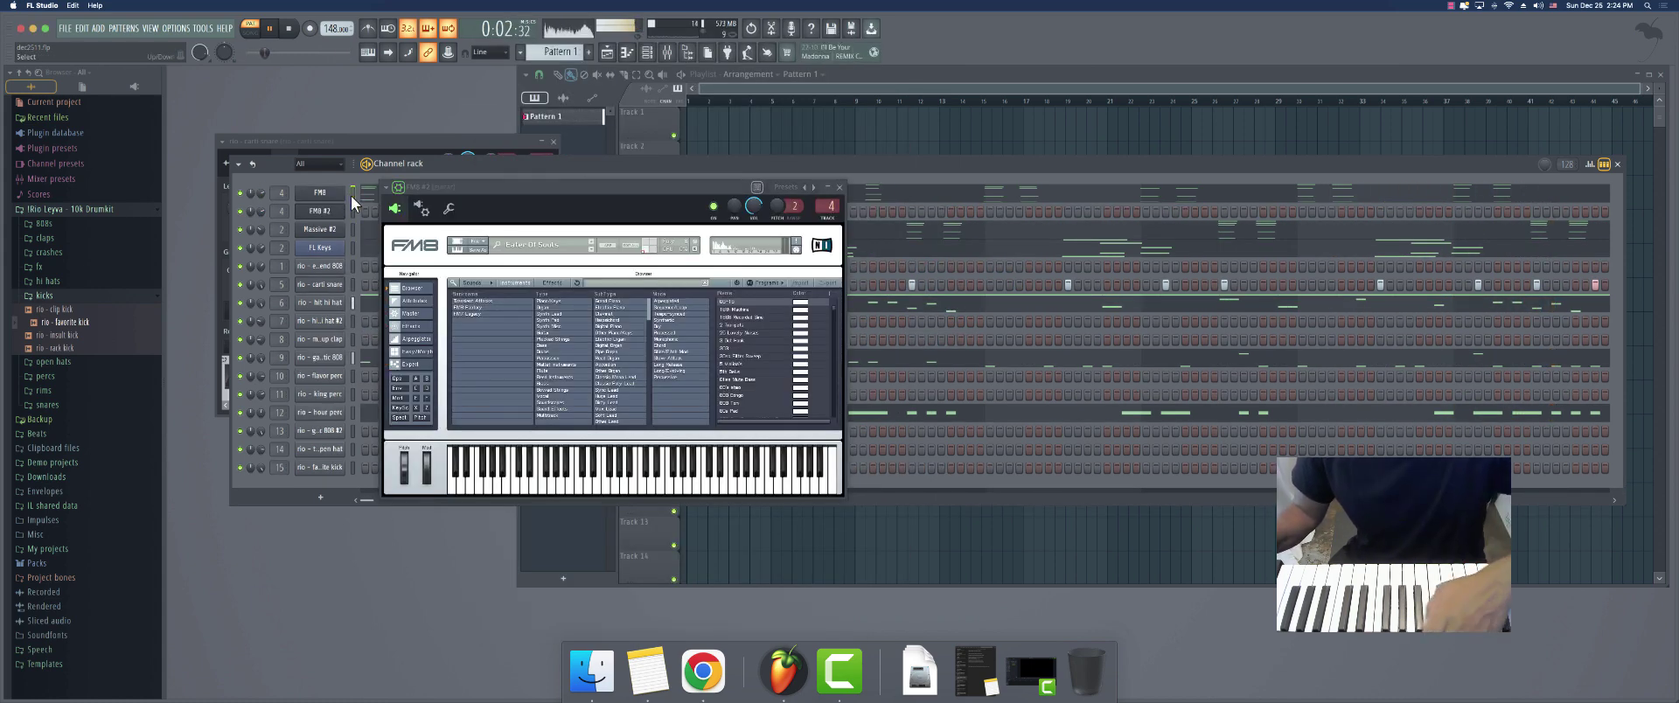
click(832, 188)
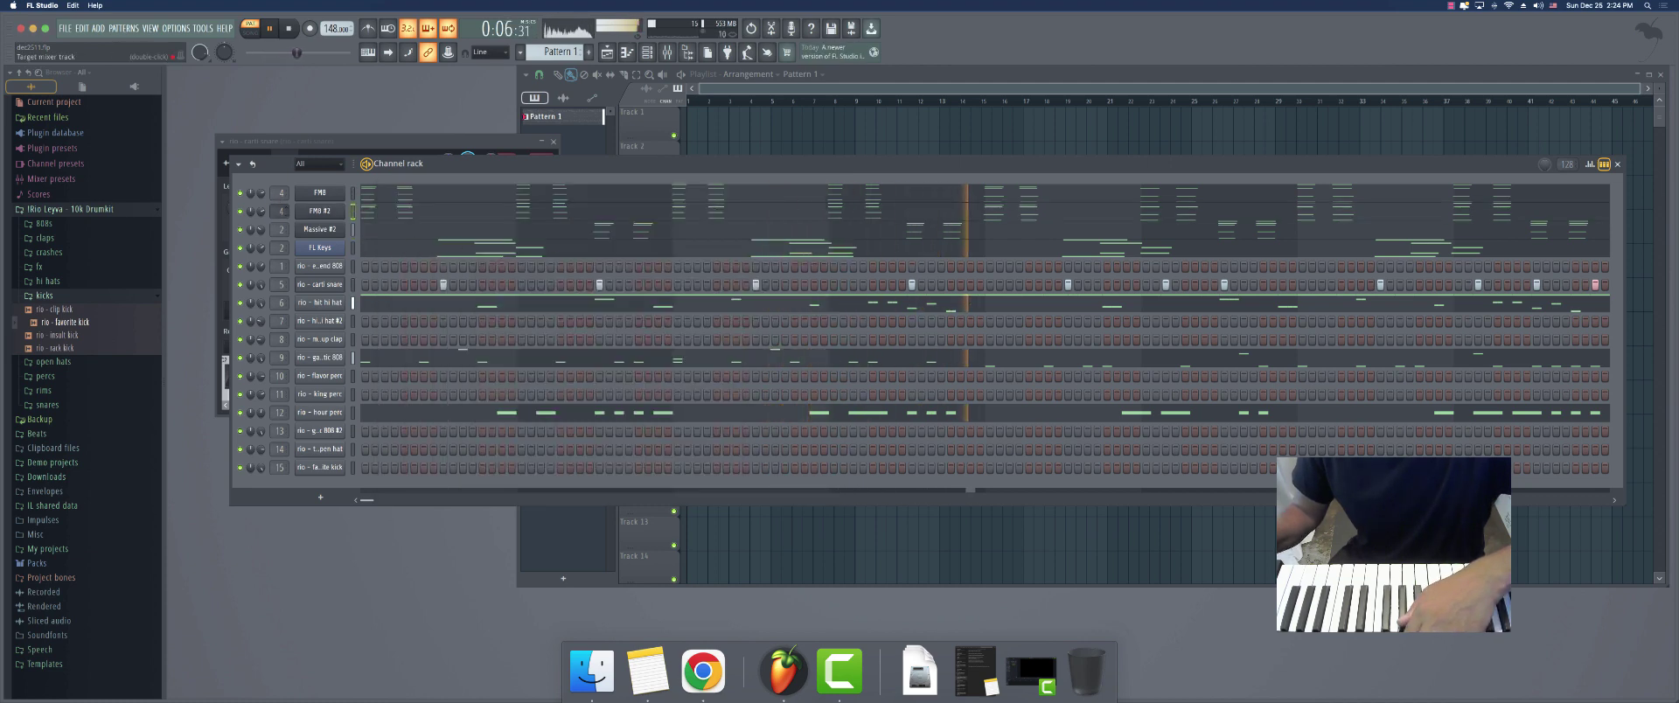
Route the cloned FM8 channel to mixer track 5 and load HalfTime in that track's first effect slot
double_click(277, 207)
click(1604, 108)
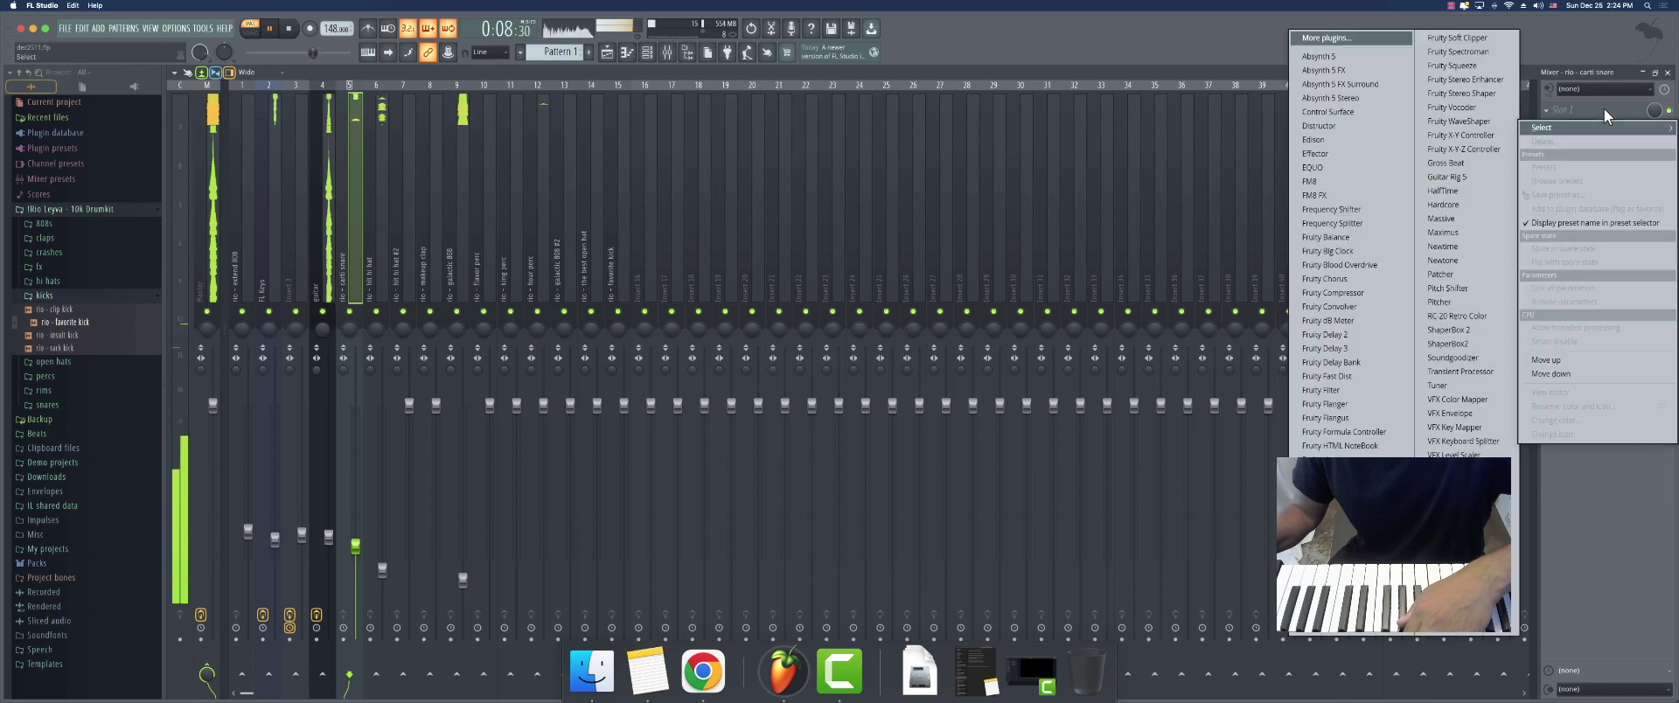
click(1450, 204)
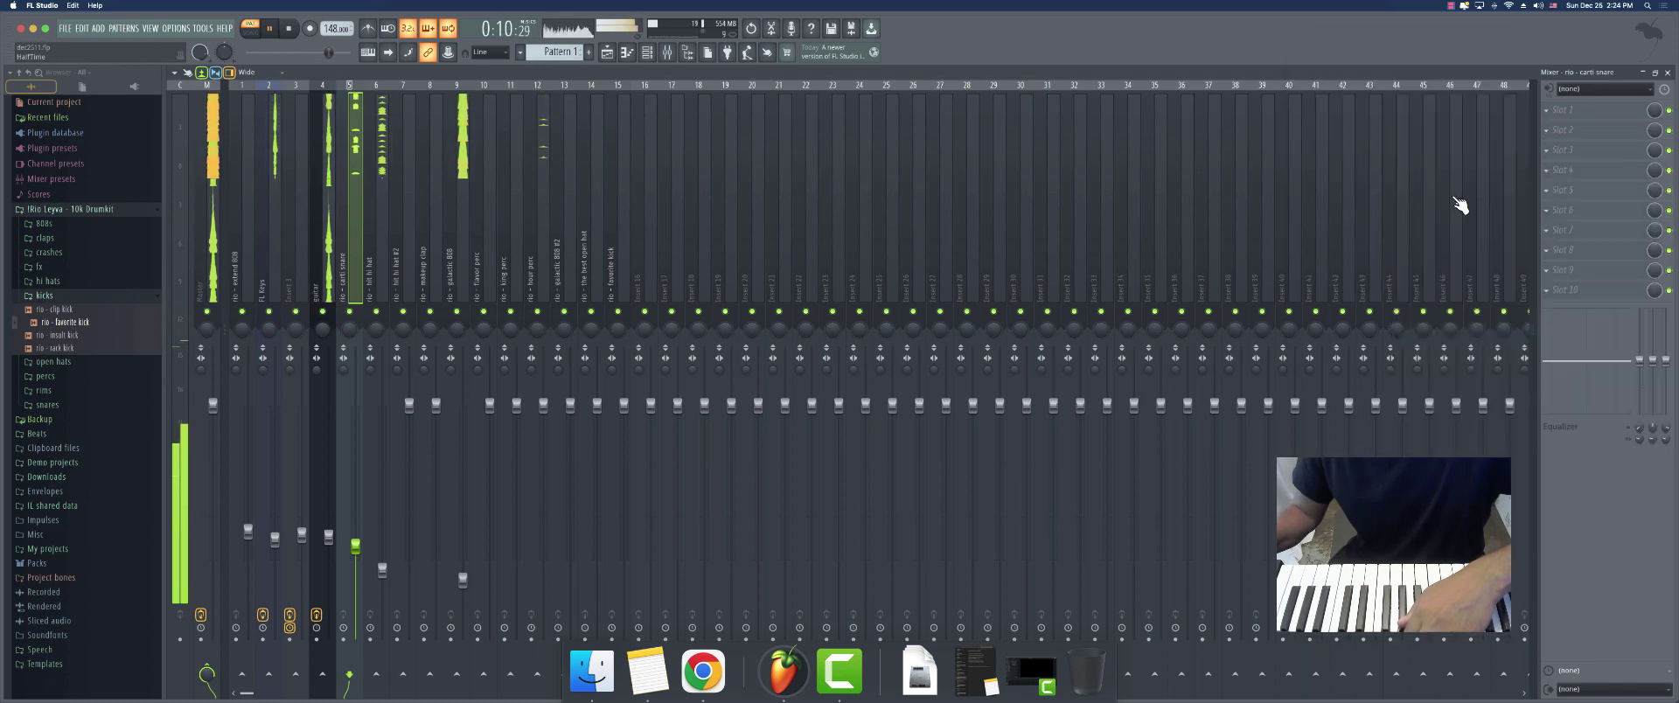
key(F9)
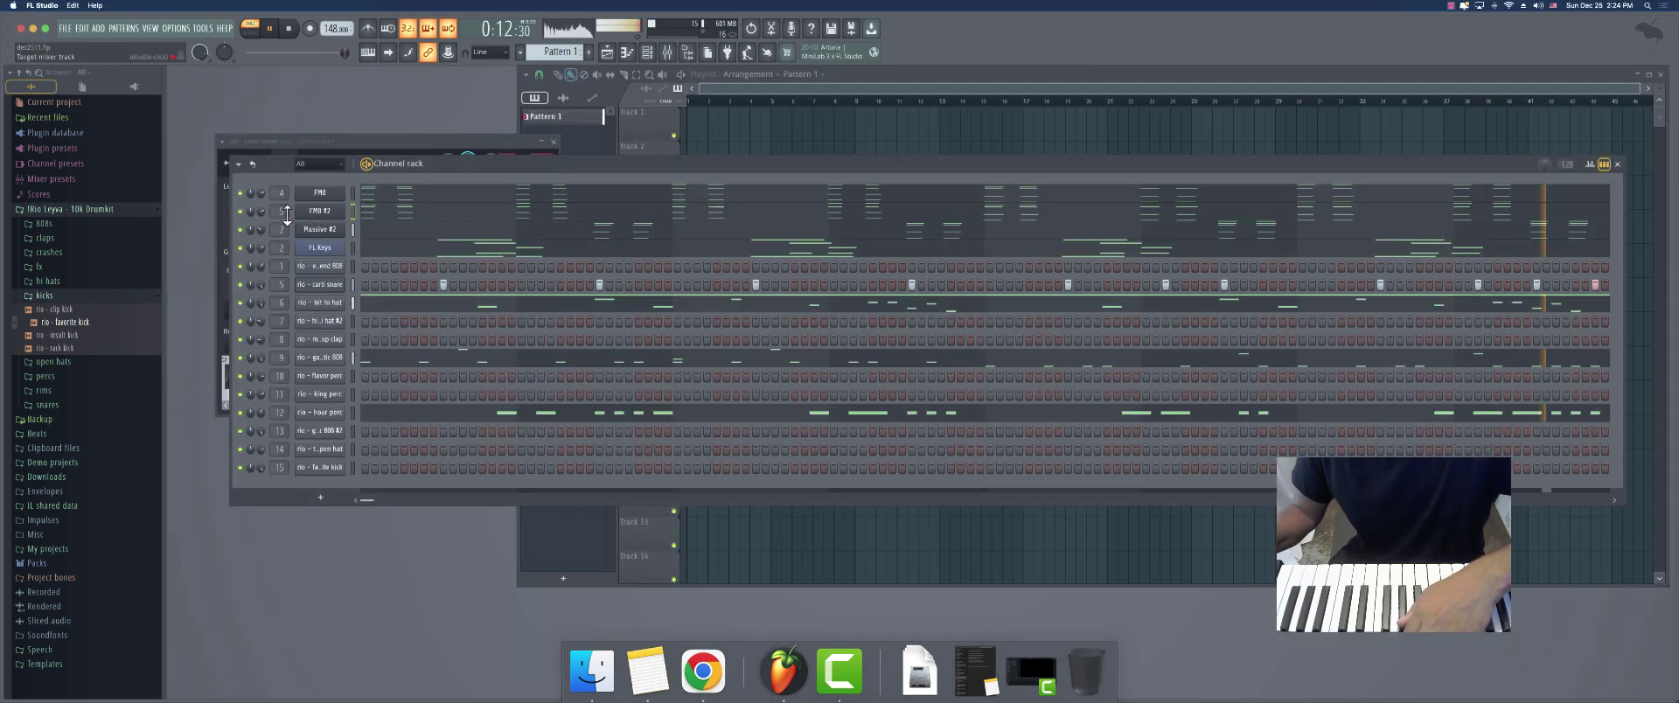
Solo the cloned FM8 channel and audition its notes and instrument presets
right_click(245, 213)
click(269, 219)
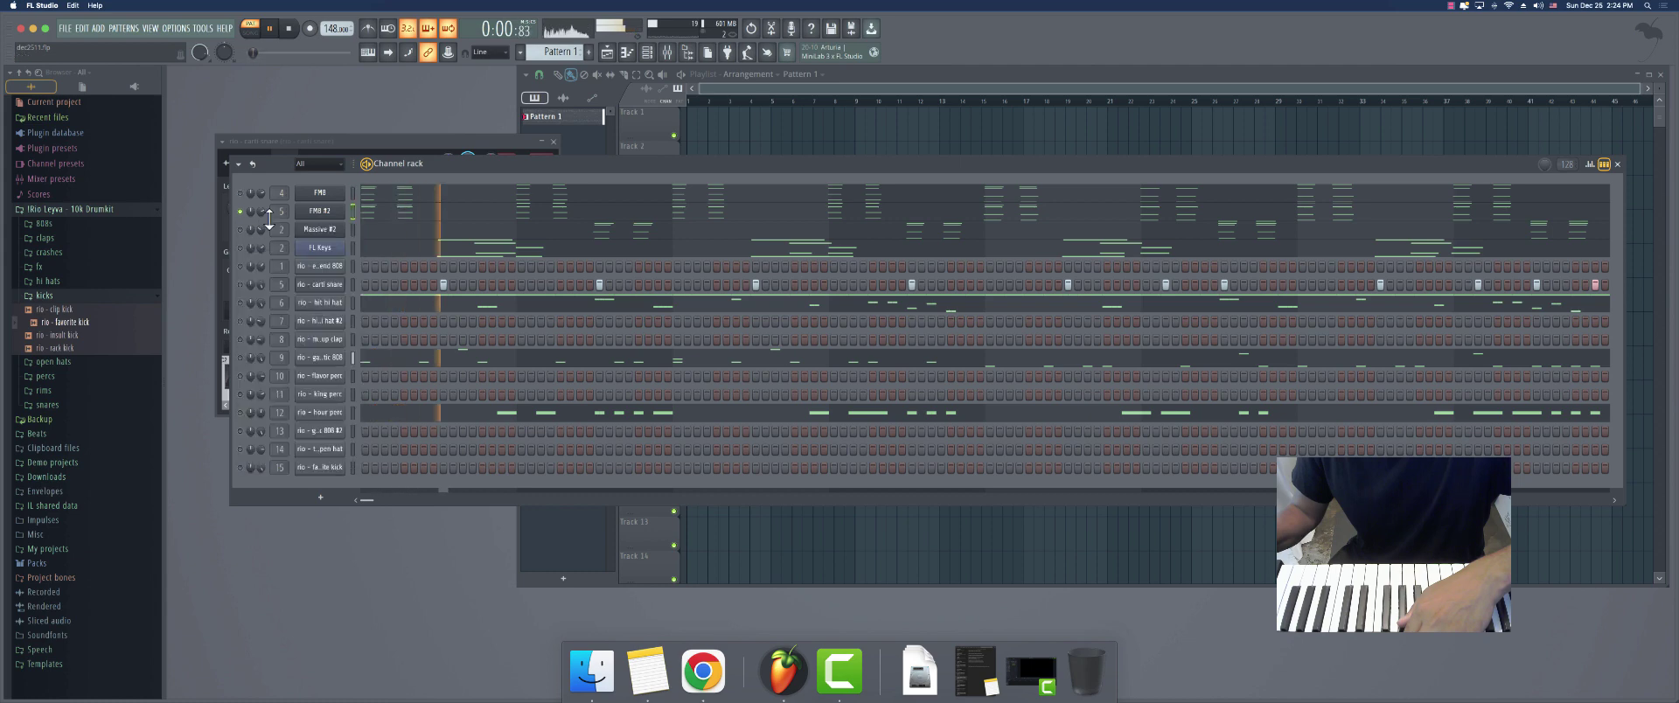
click(371, 218)
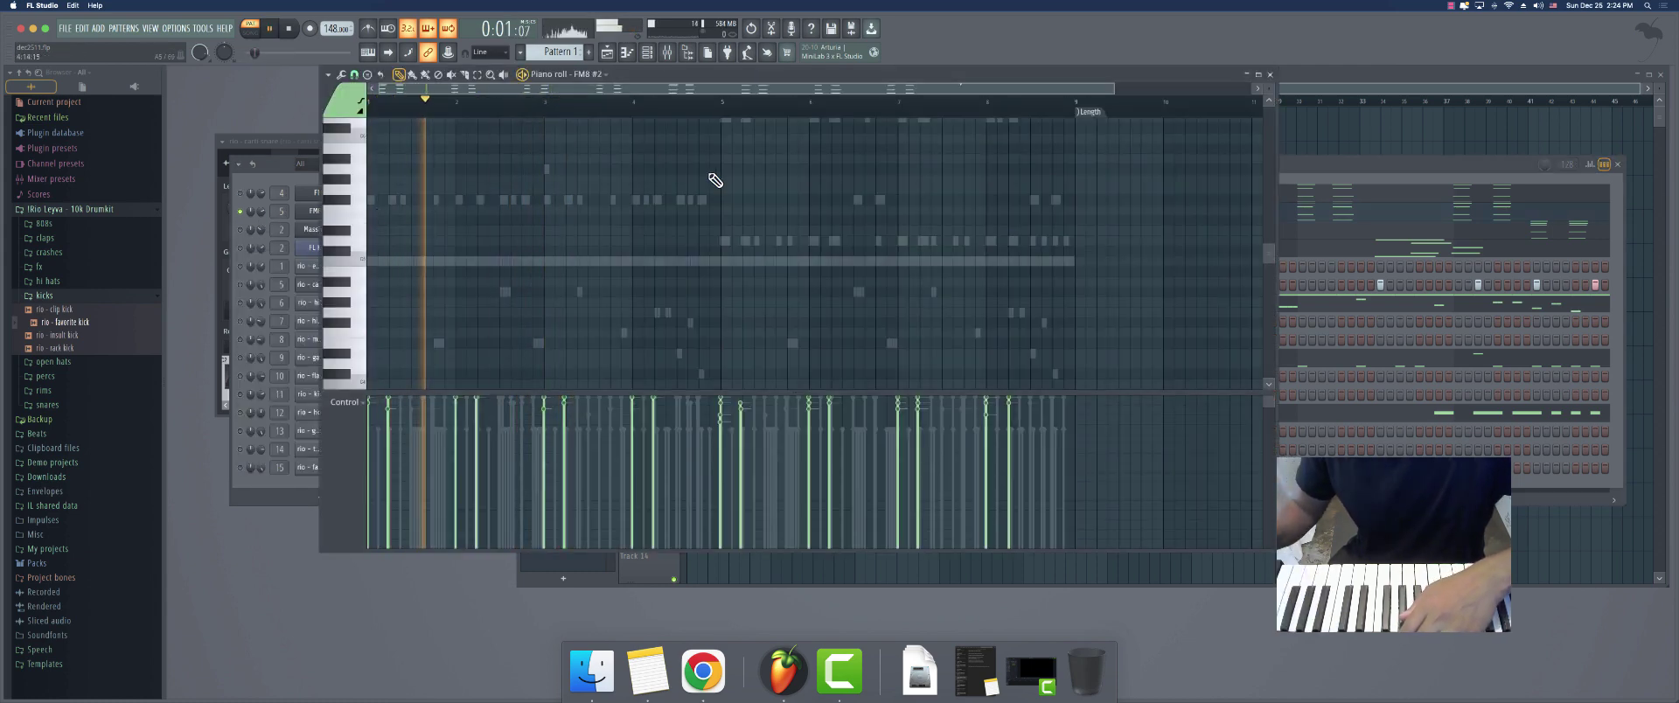
click(1270, 74)
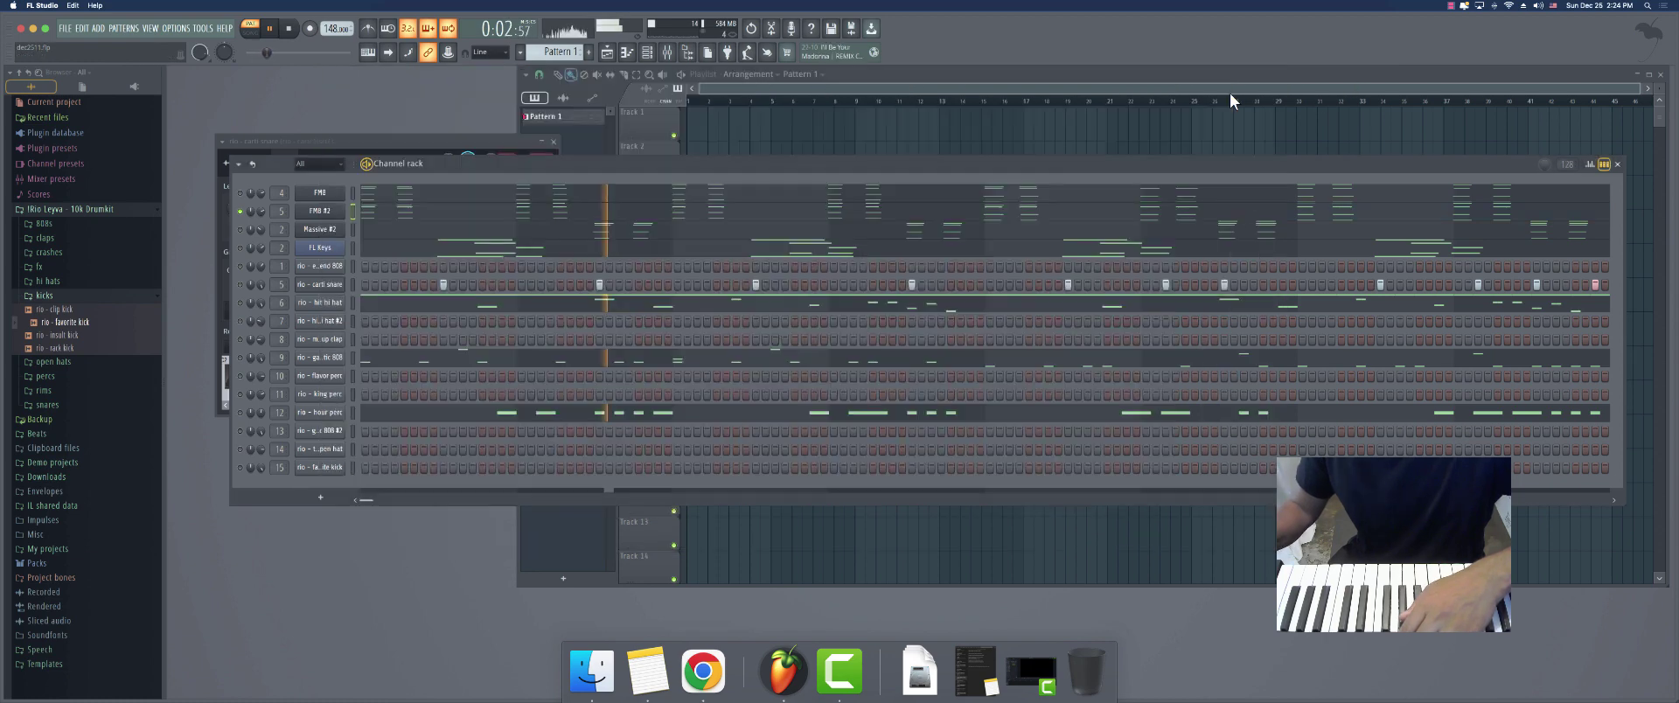
click(336, 215)
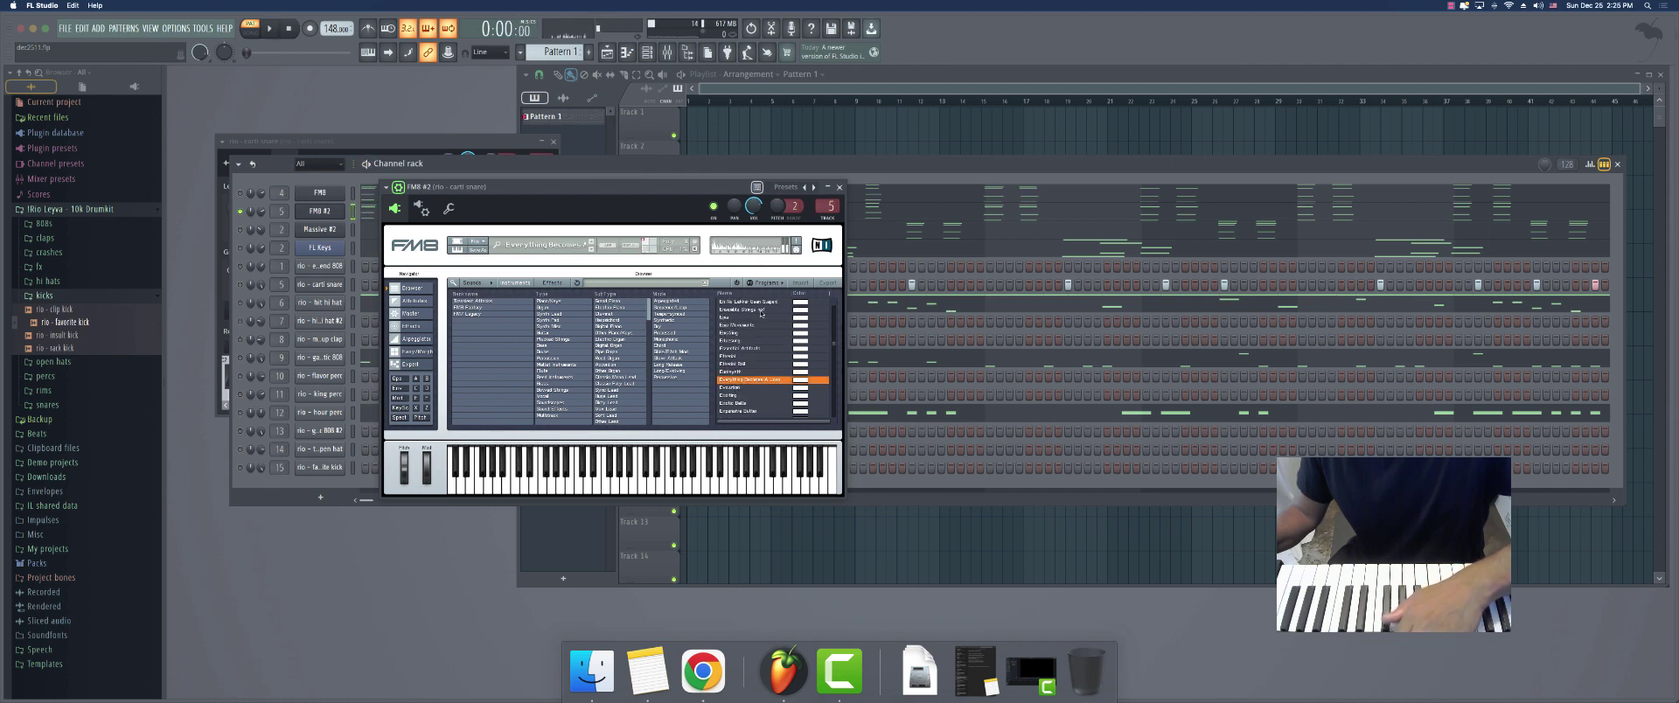
click(839, 187)
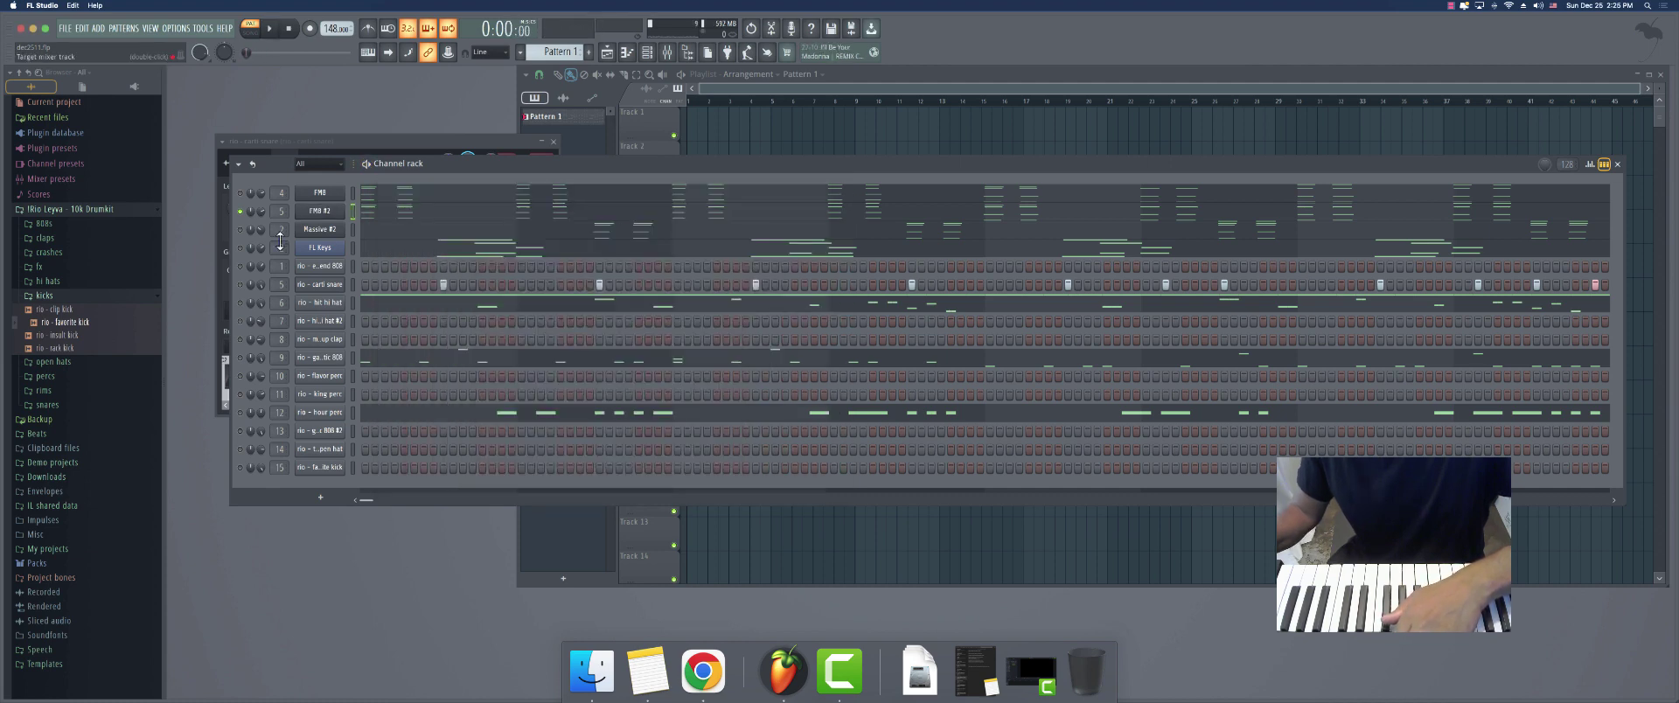
Replace the cloned FM8 channel's instrument with FL Keys and play the pattern
click(323, 211)
right_click(324, 210)
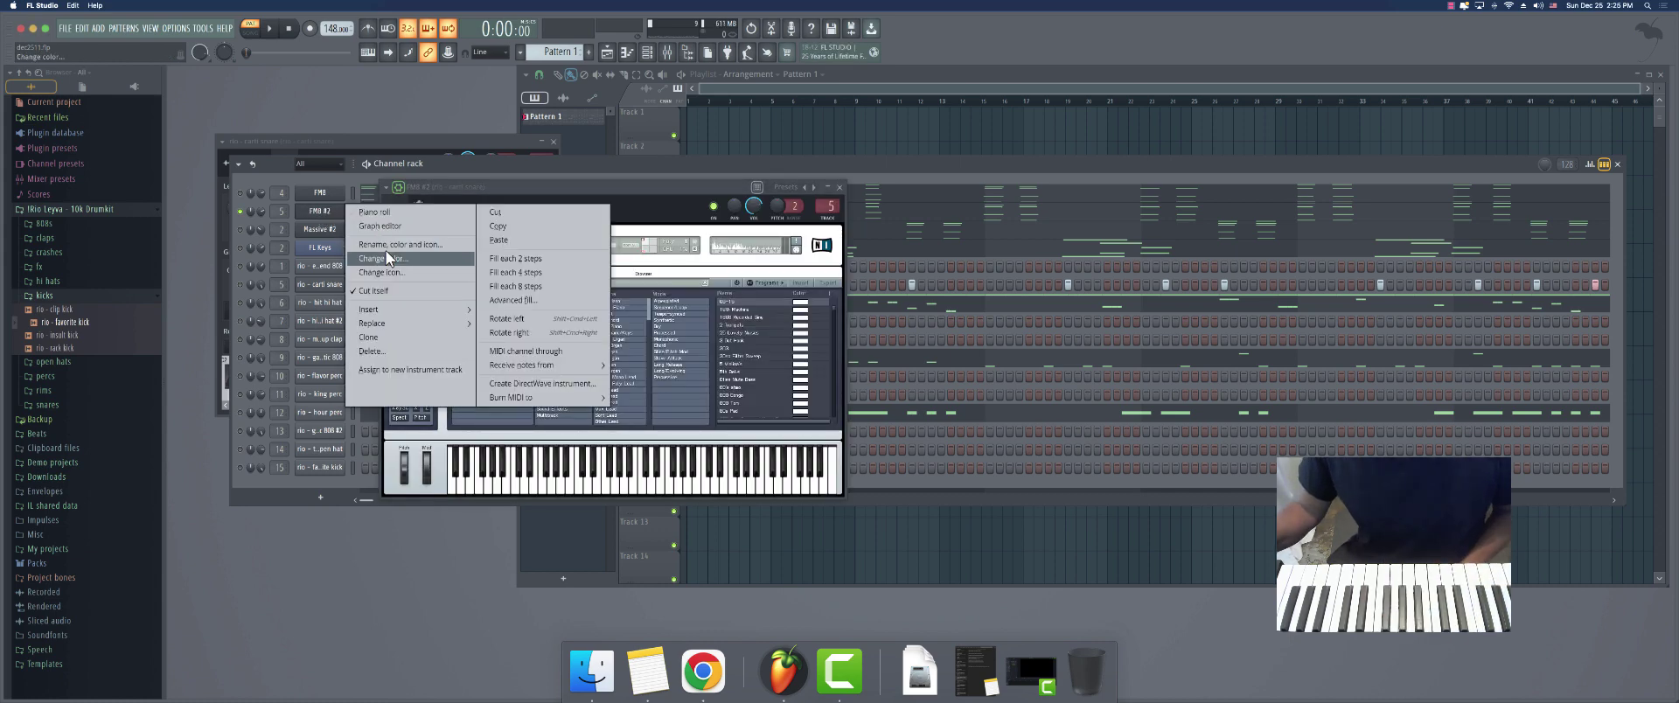
mouse_move(381, 320)
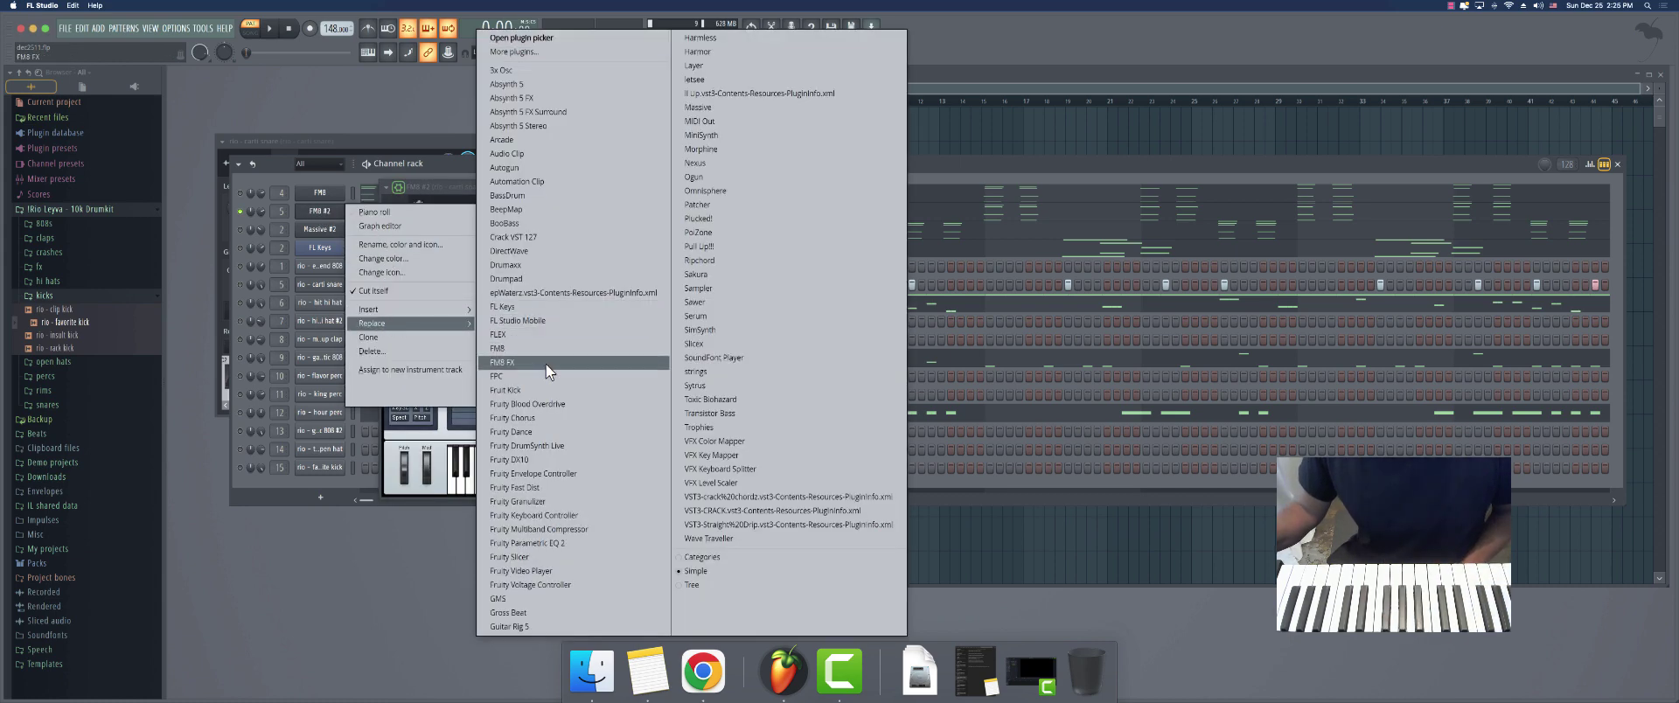
click(544, 308)
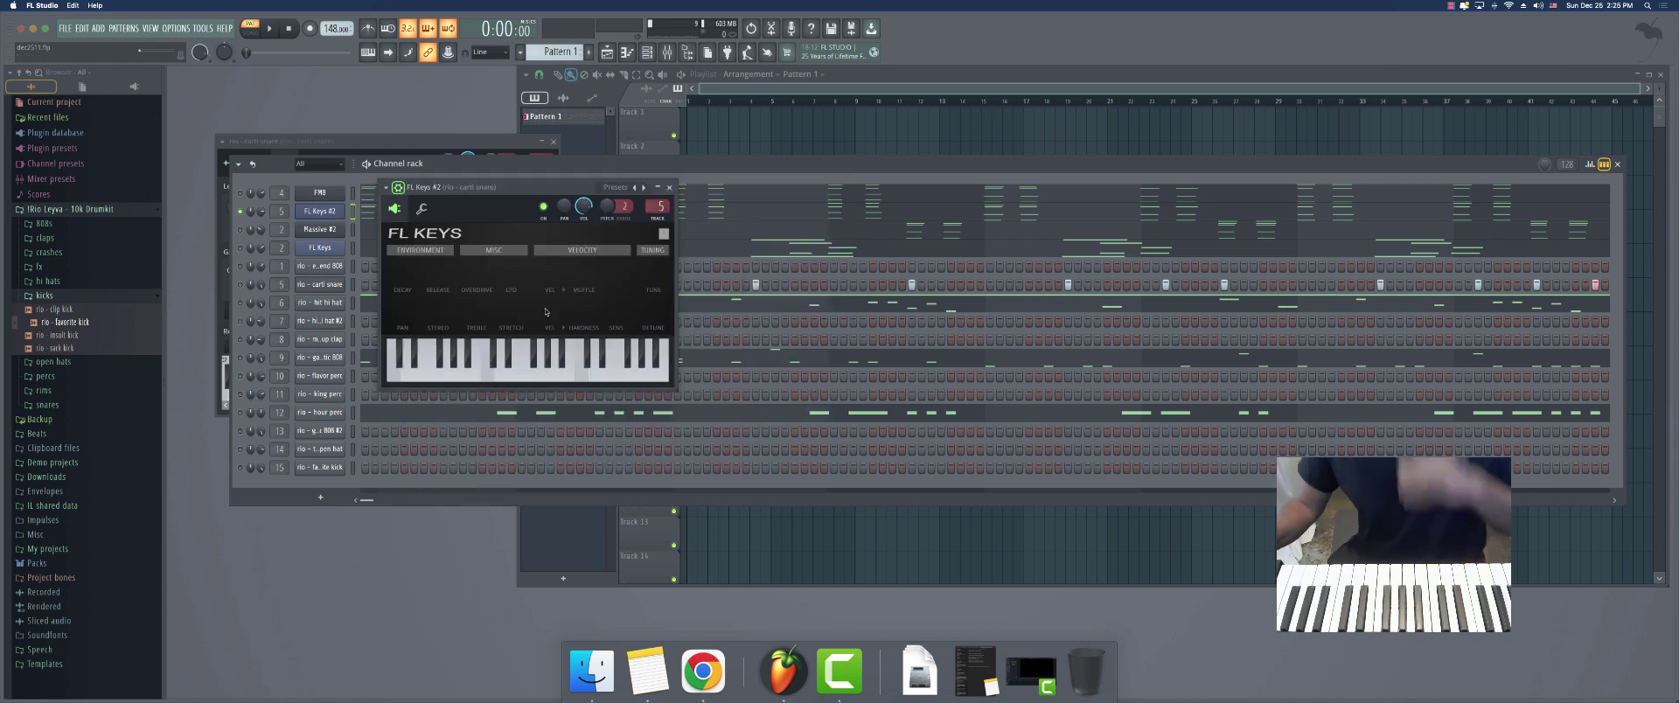
key(space)
click(669, 188)
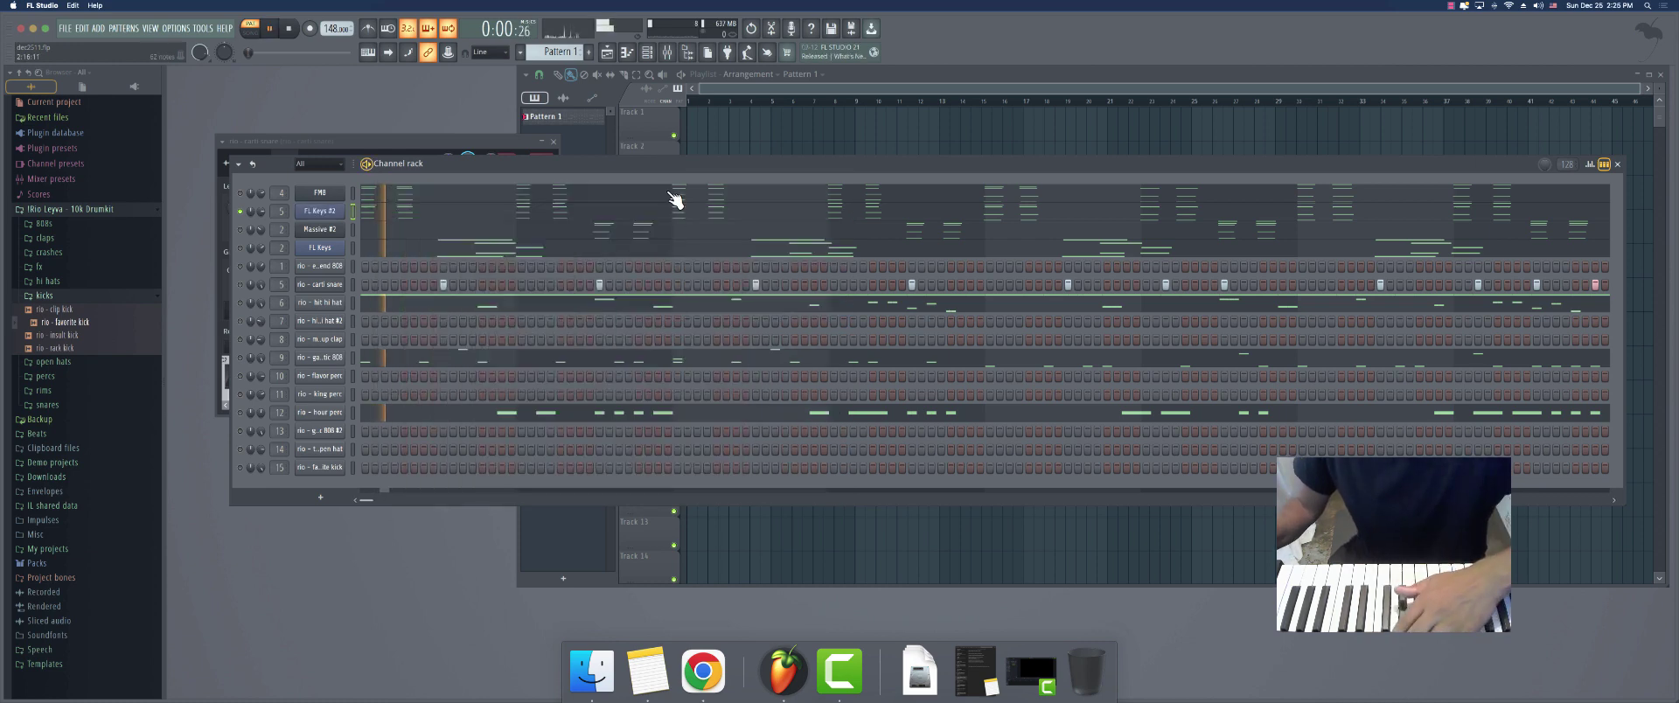
Add Fruity Reeverb 2 after HalfTime in the second effect slot of mixer track 5
key(F9)
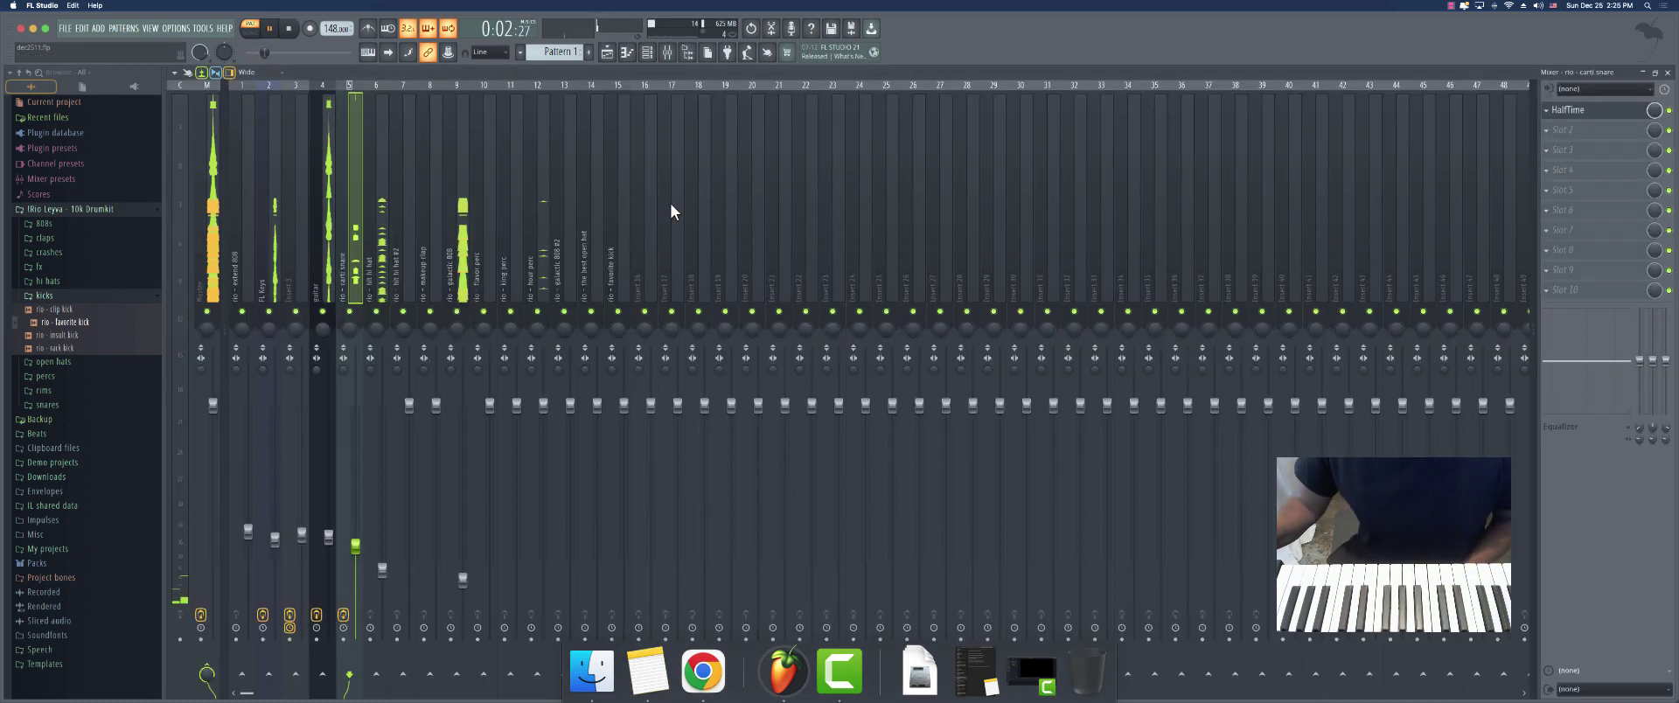
click(1564, 130)
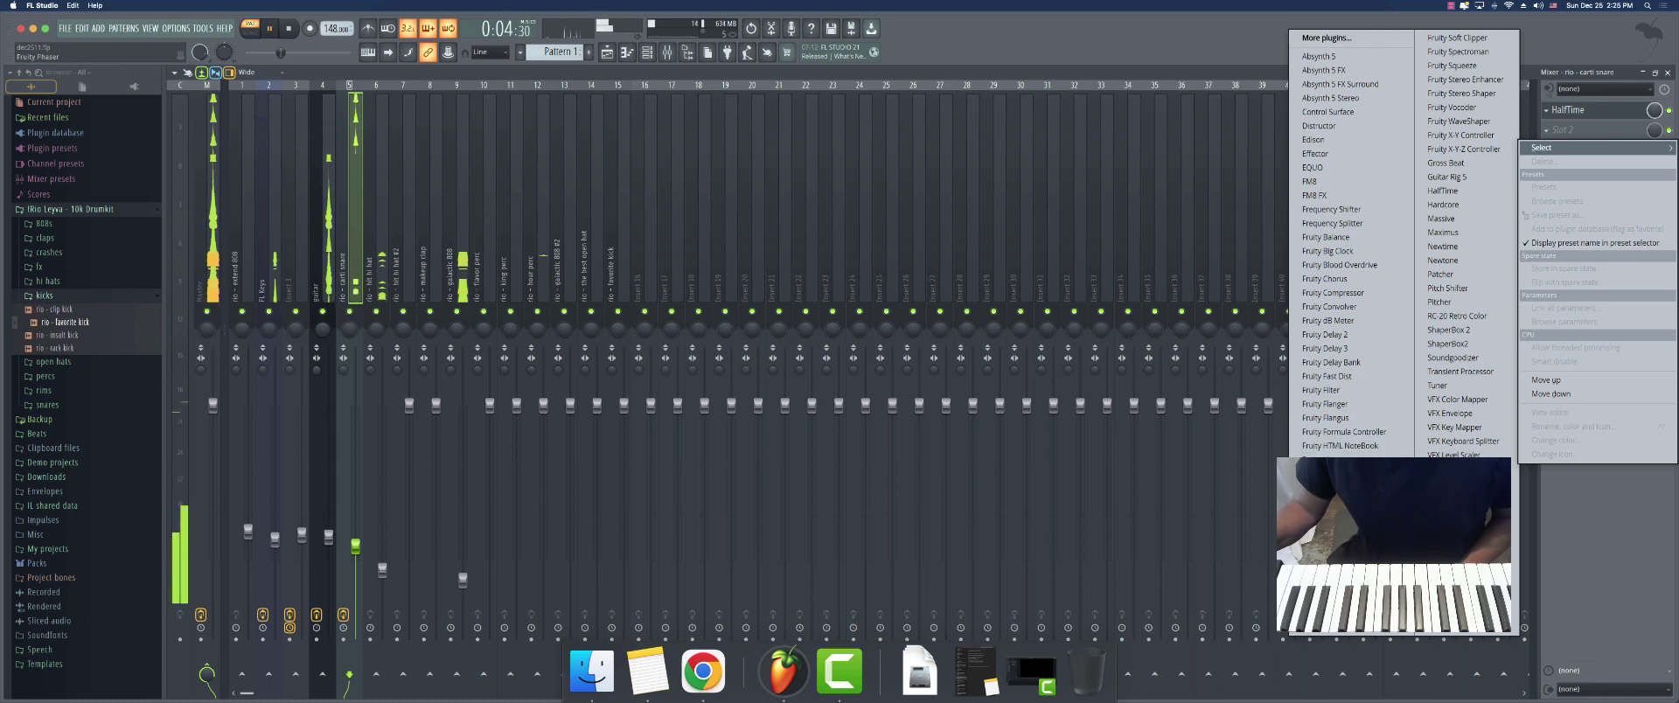
click(1339, 599)
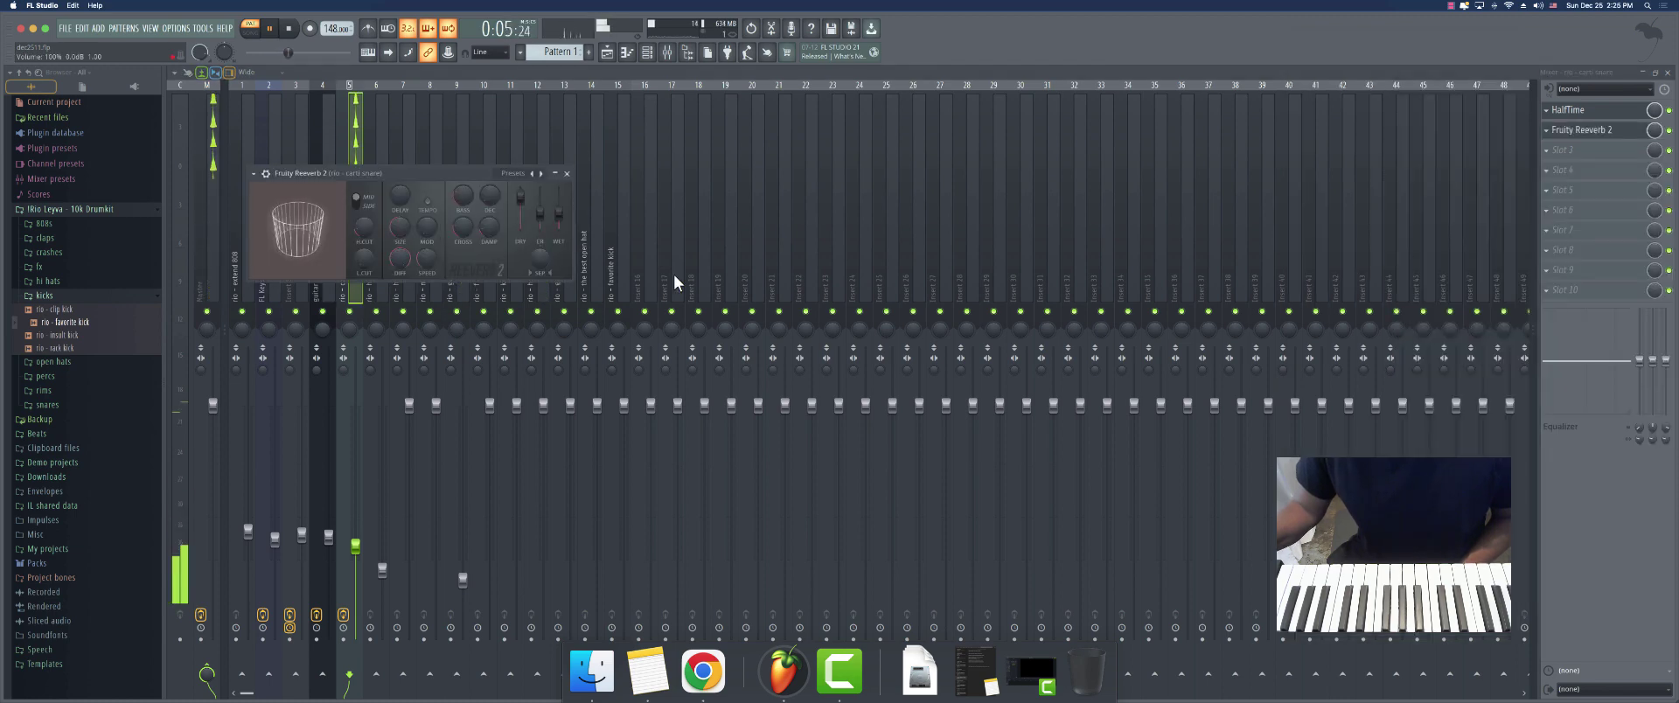
click(567, 174)
click(1668, 74)
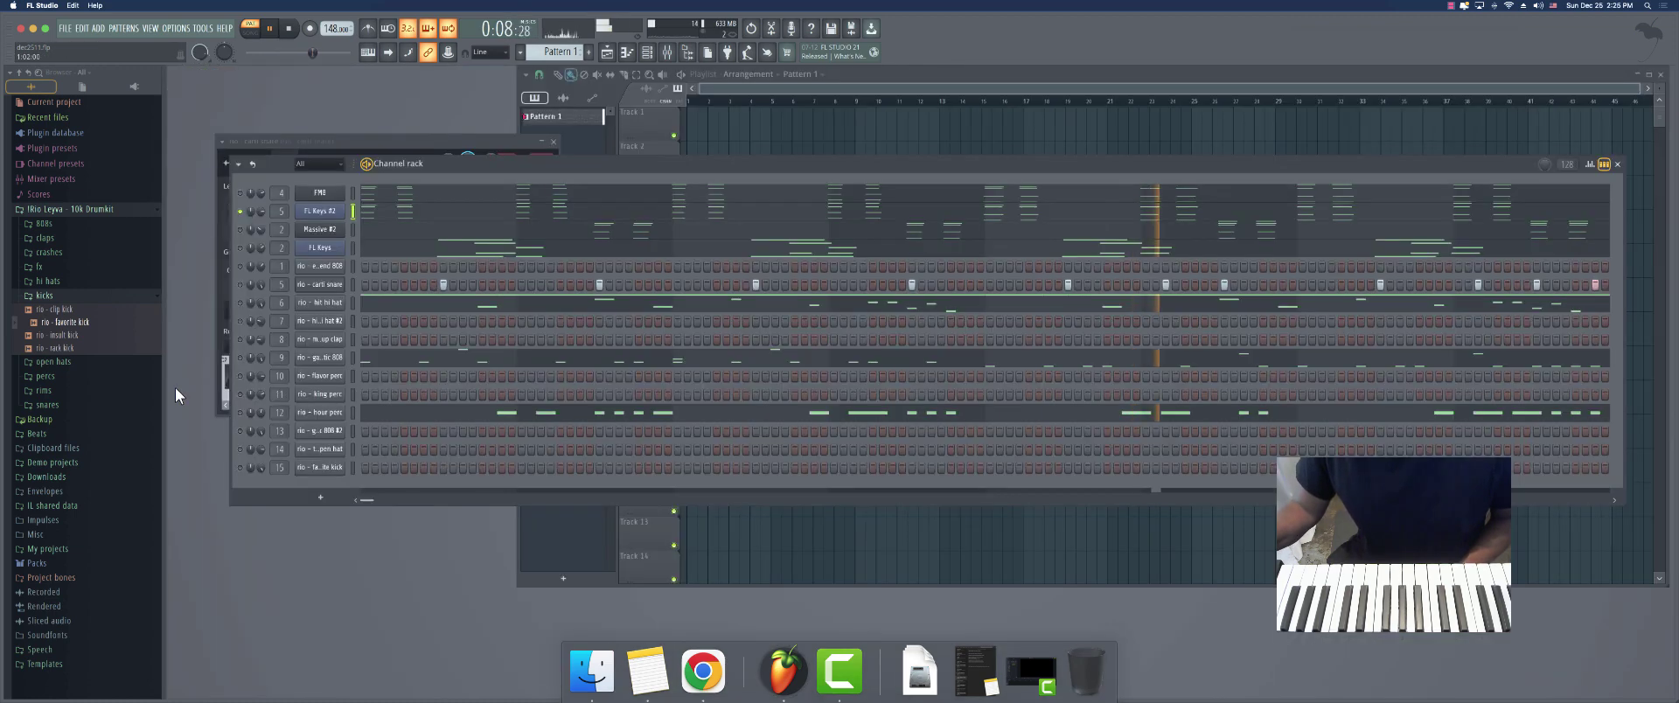
Strum the cloned FL Keys chords with the Strumizer, adjusting the start time strength
click(406, 217)
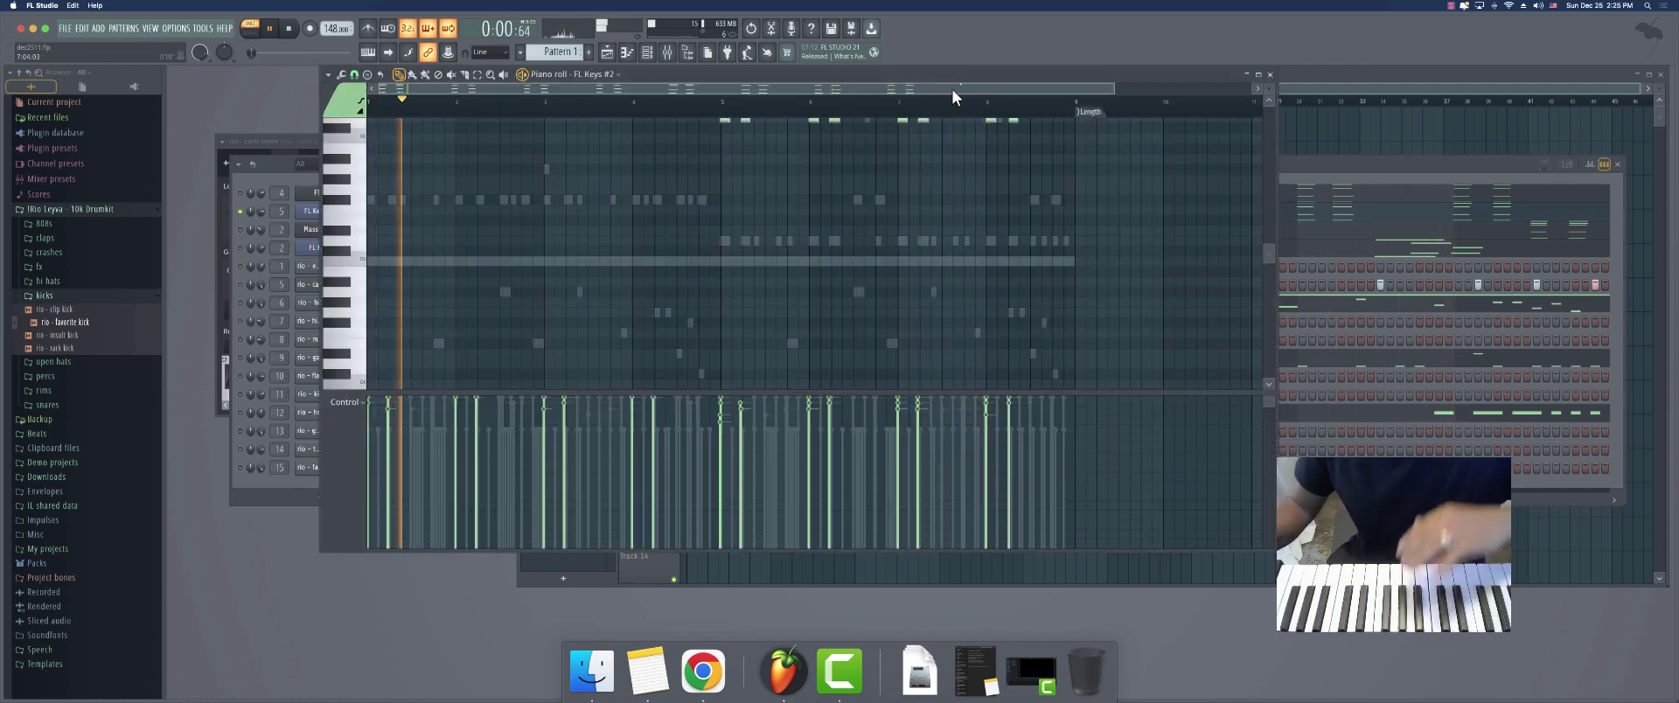
click(1270, 74)
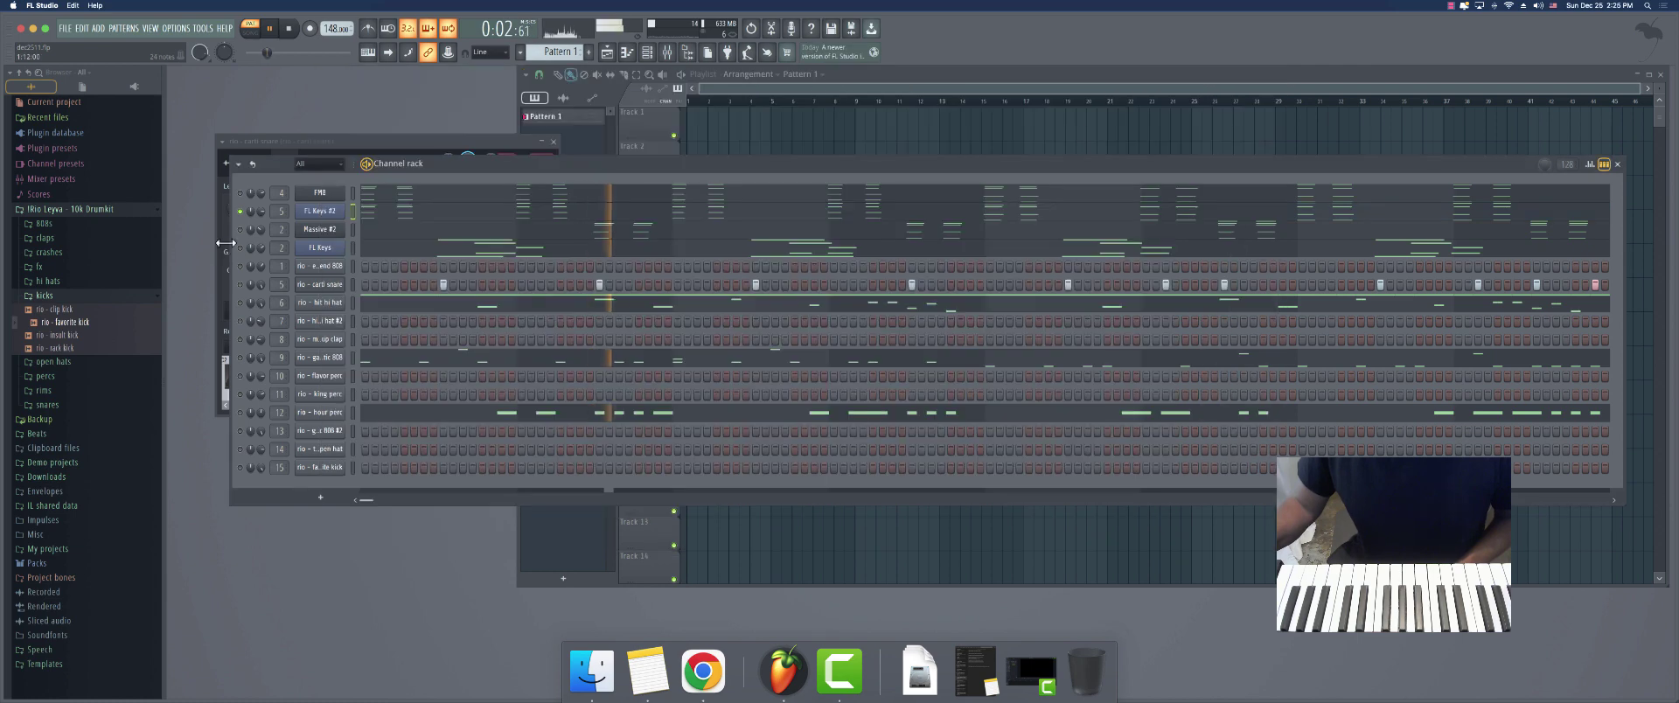
click(375, 214)
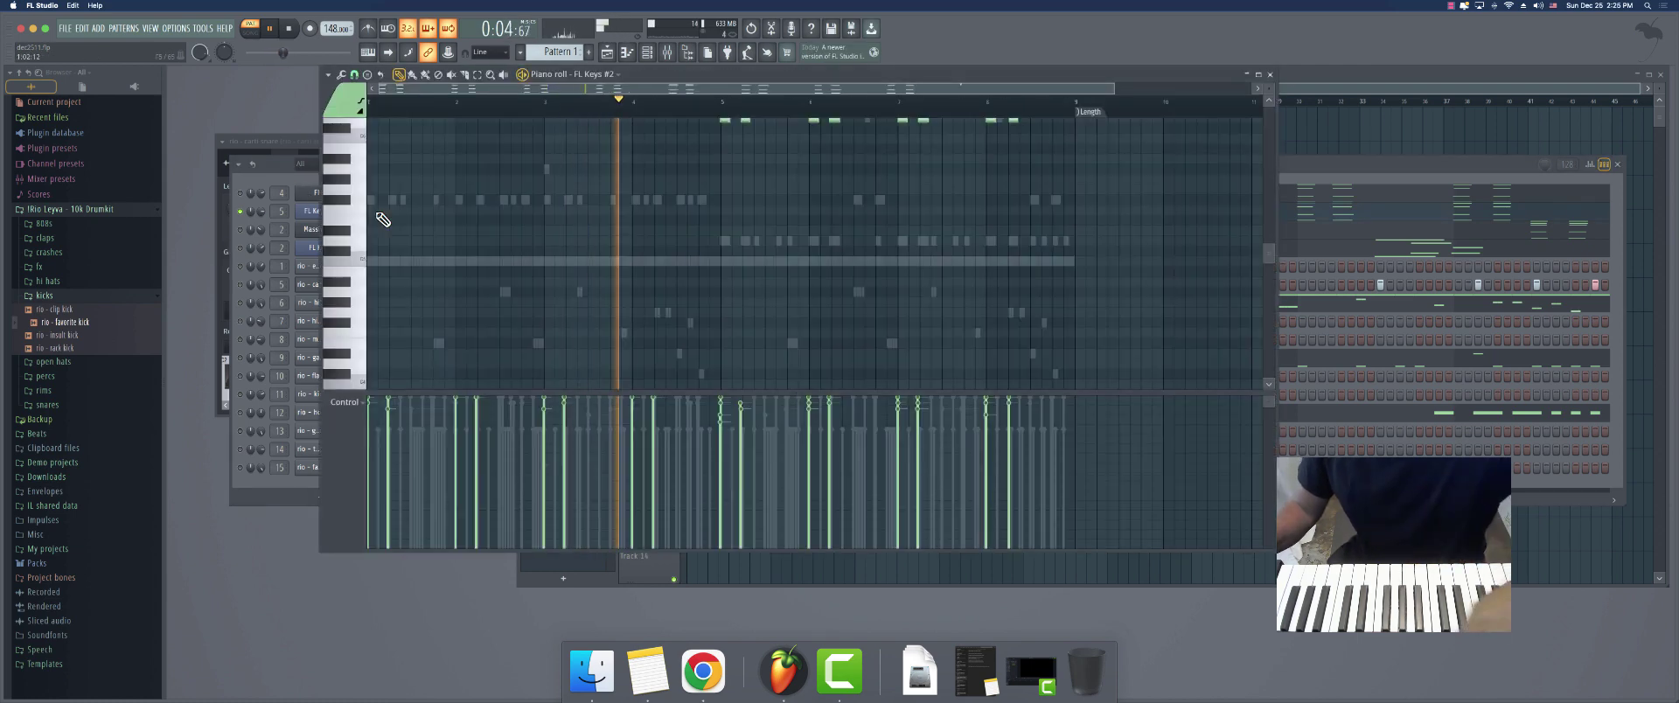
key(alt+s)
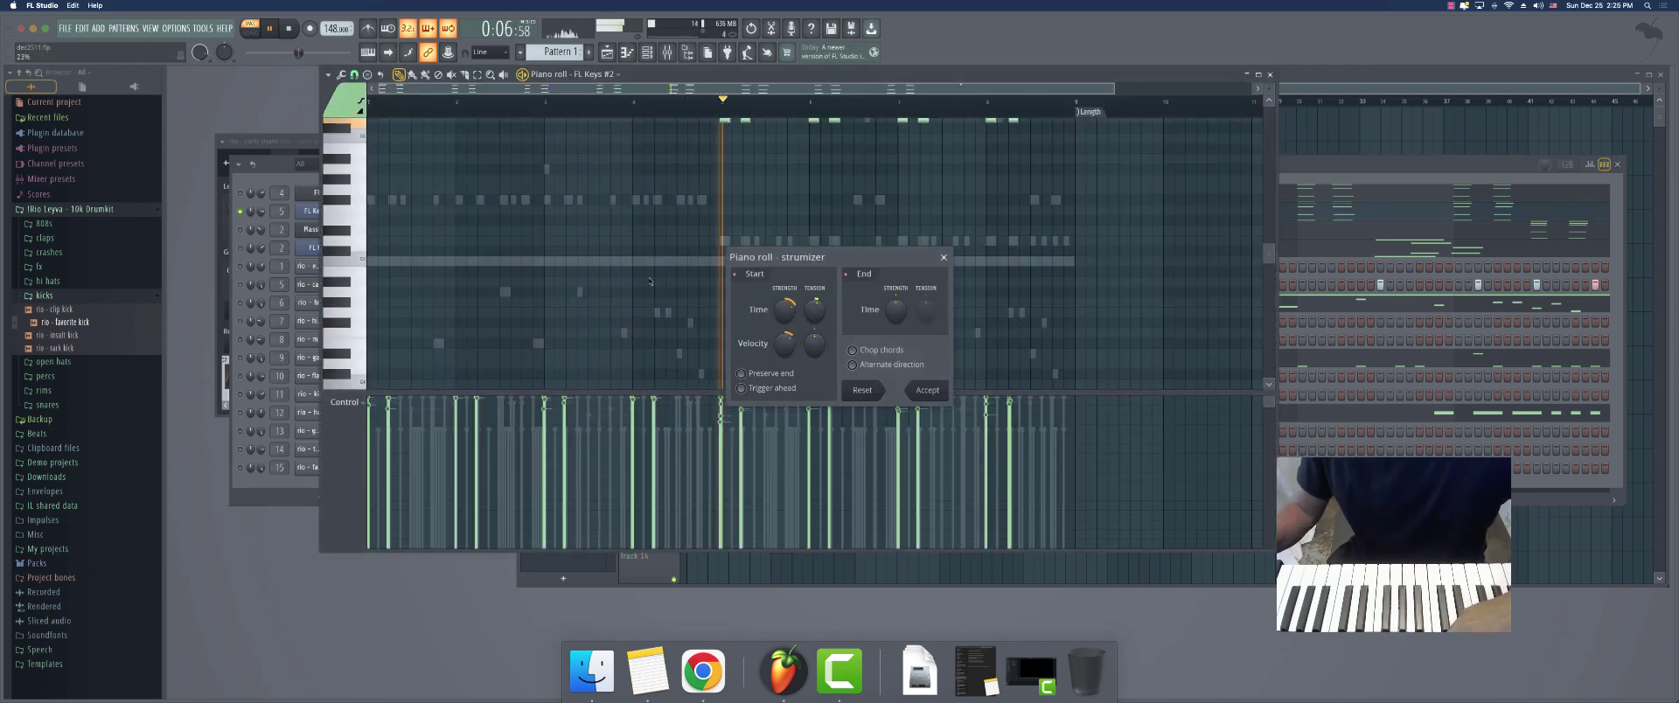
drag(790, 315, 790, 310)
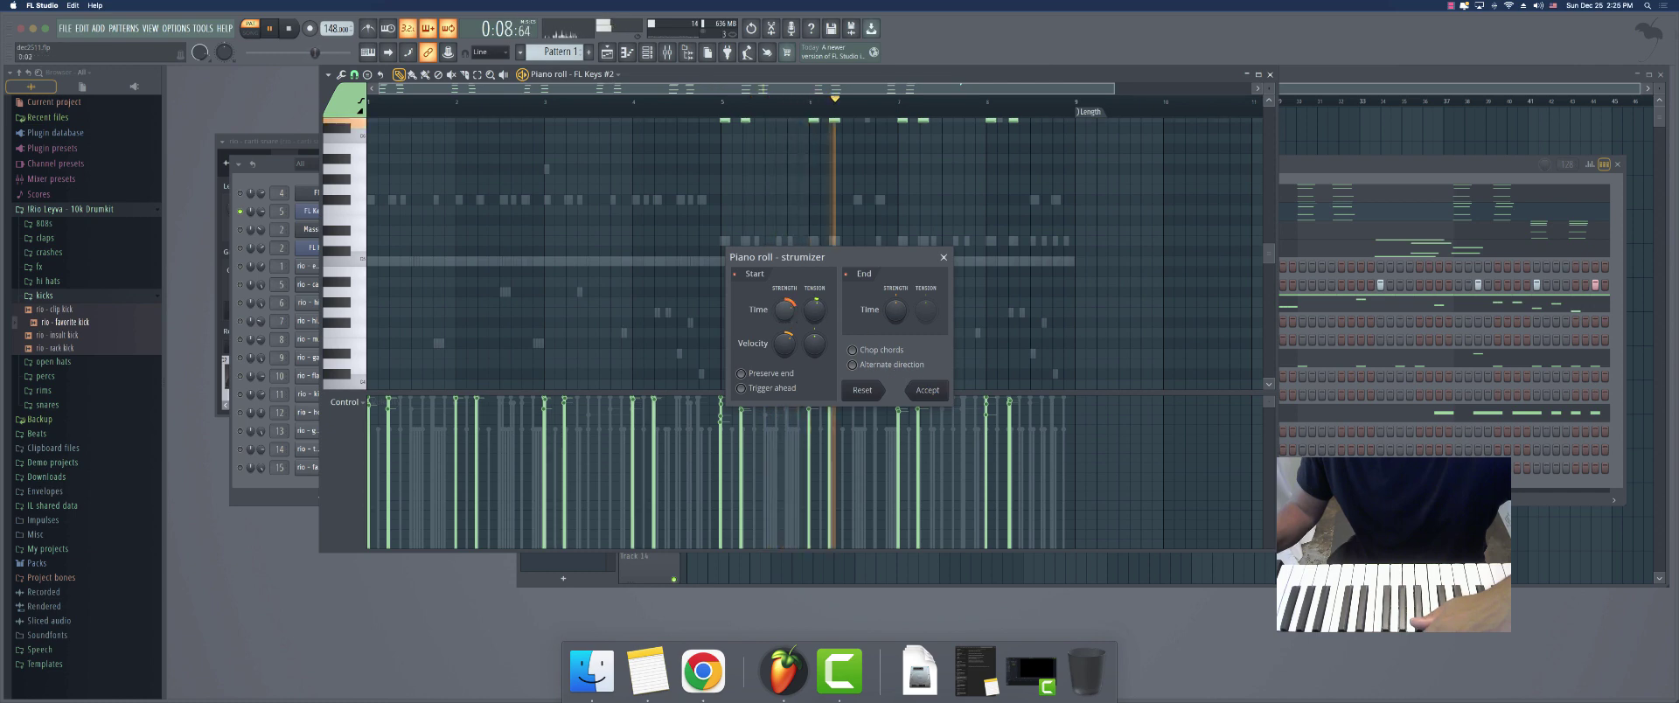
click(927, 390)
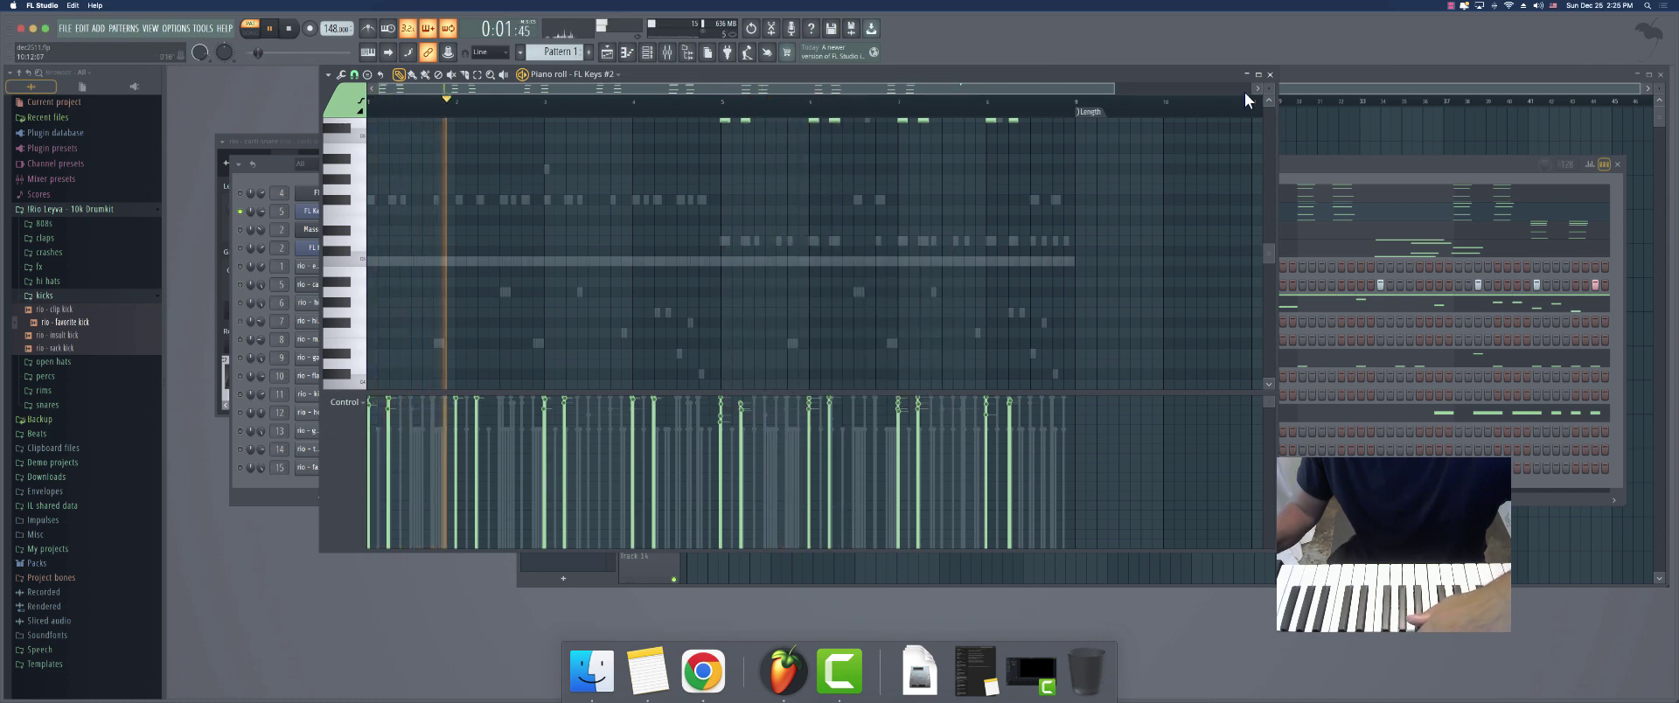
click(1271, 75)
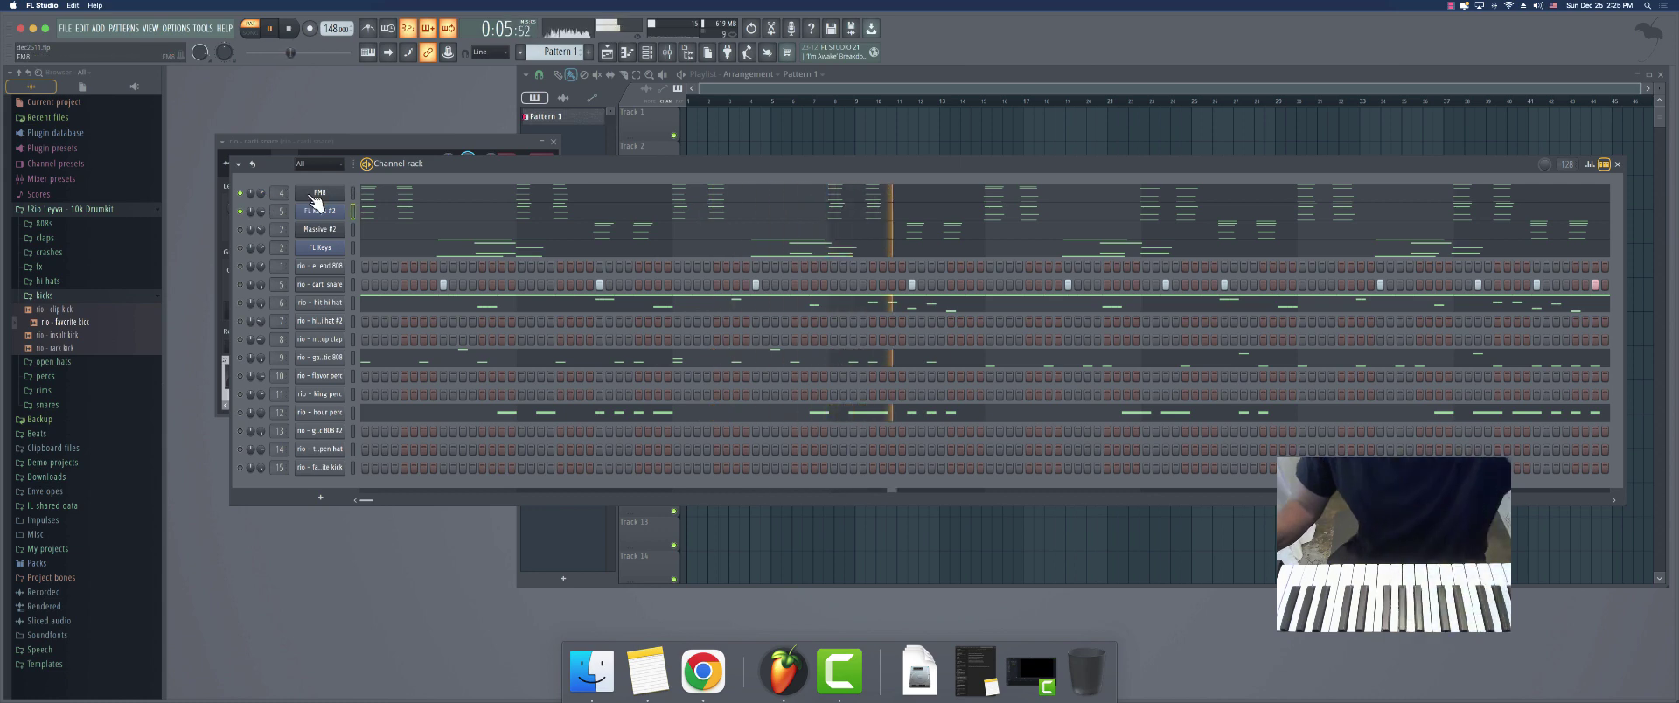
Review the original FM8 notes and cut the low shelf EQ band on its guitar mixer track
click(390, 196)
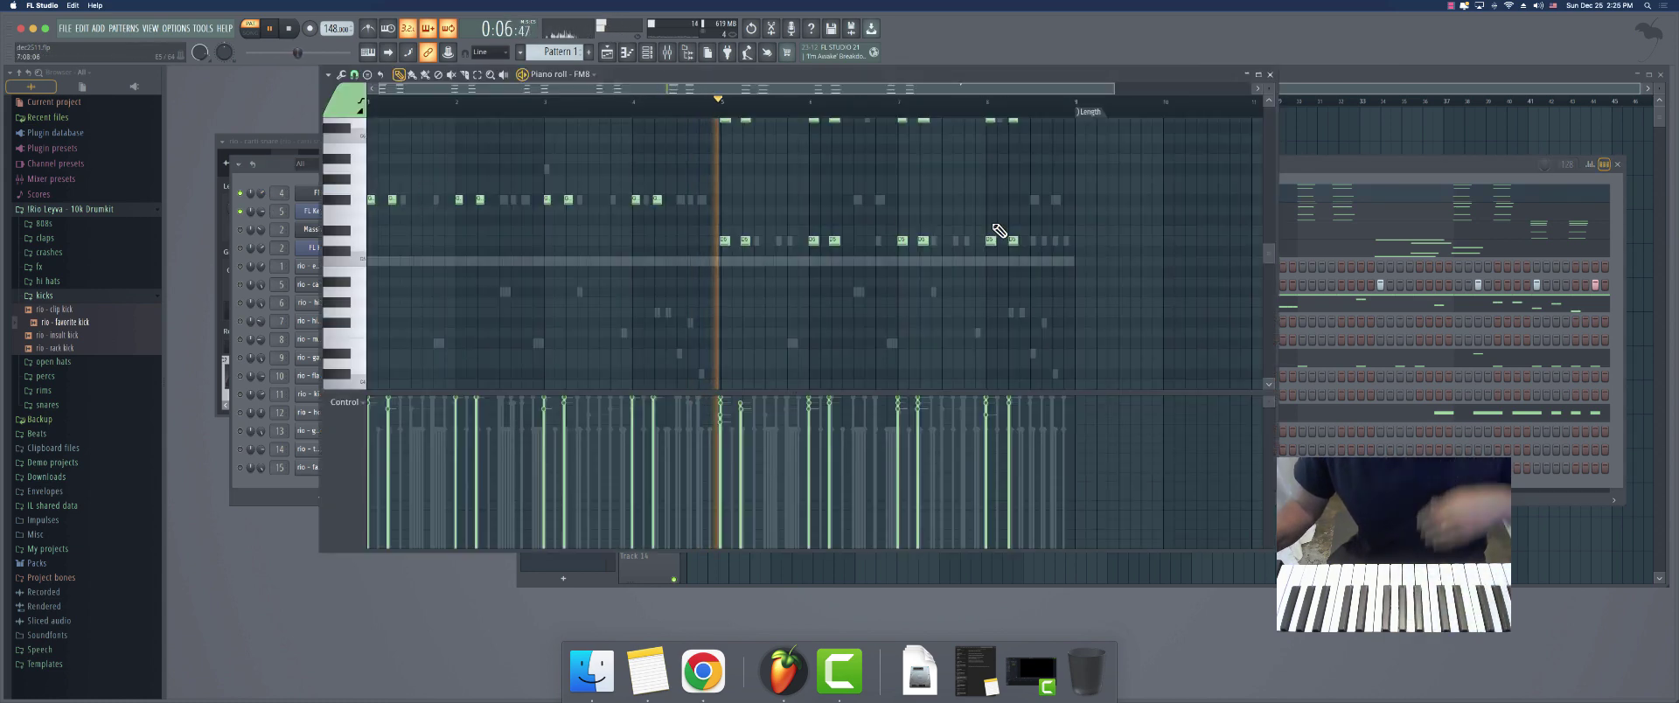
click(1271, 75)
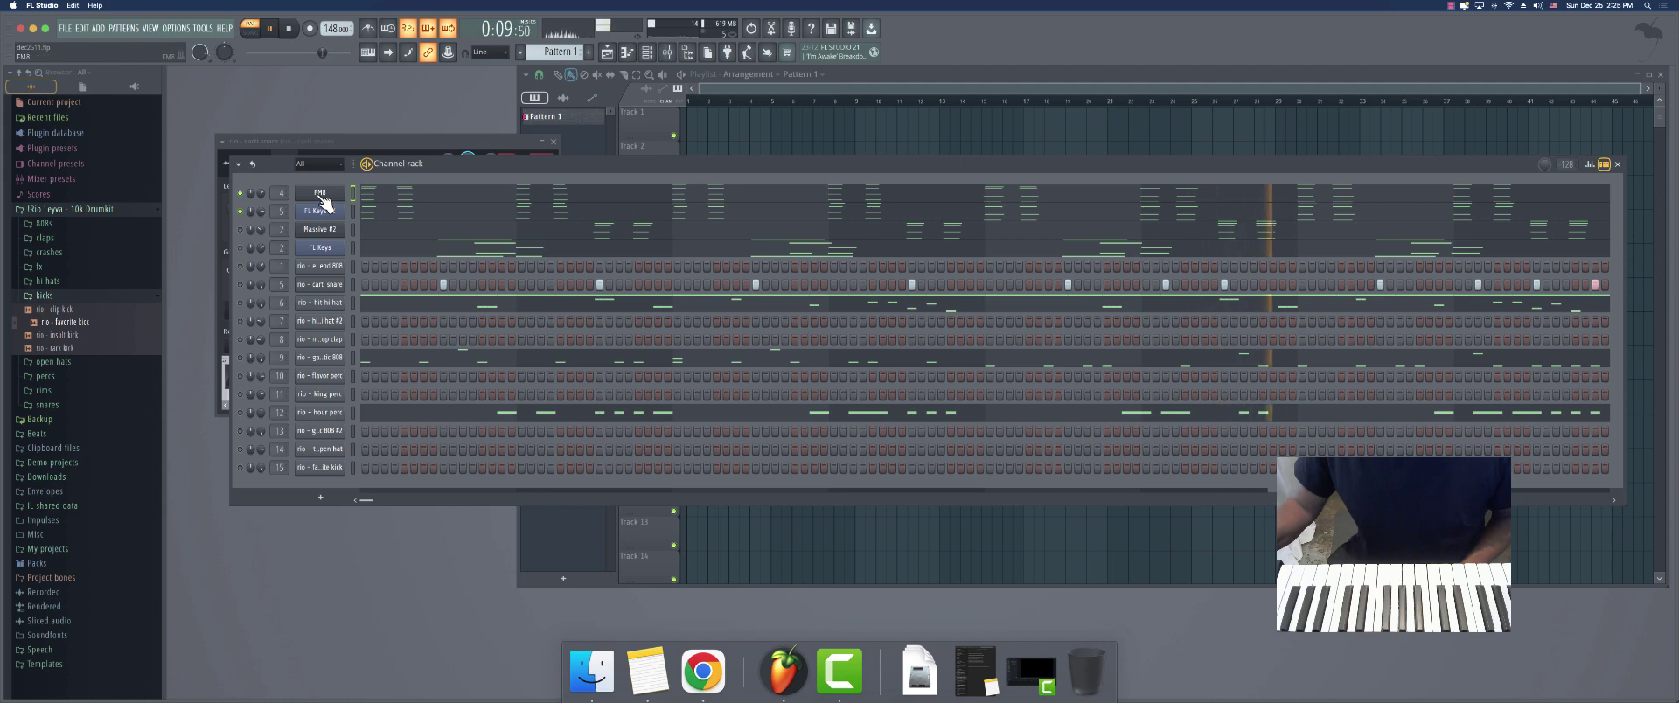
click(275, 192)
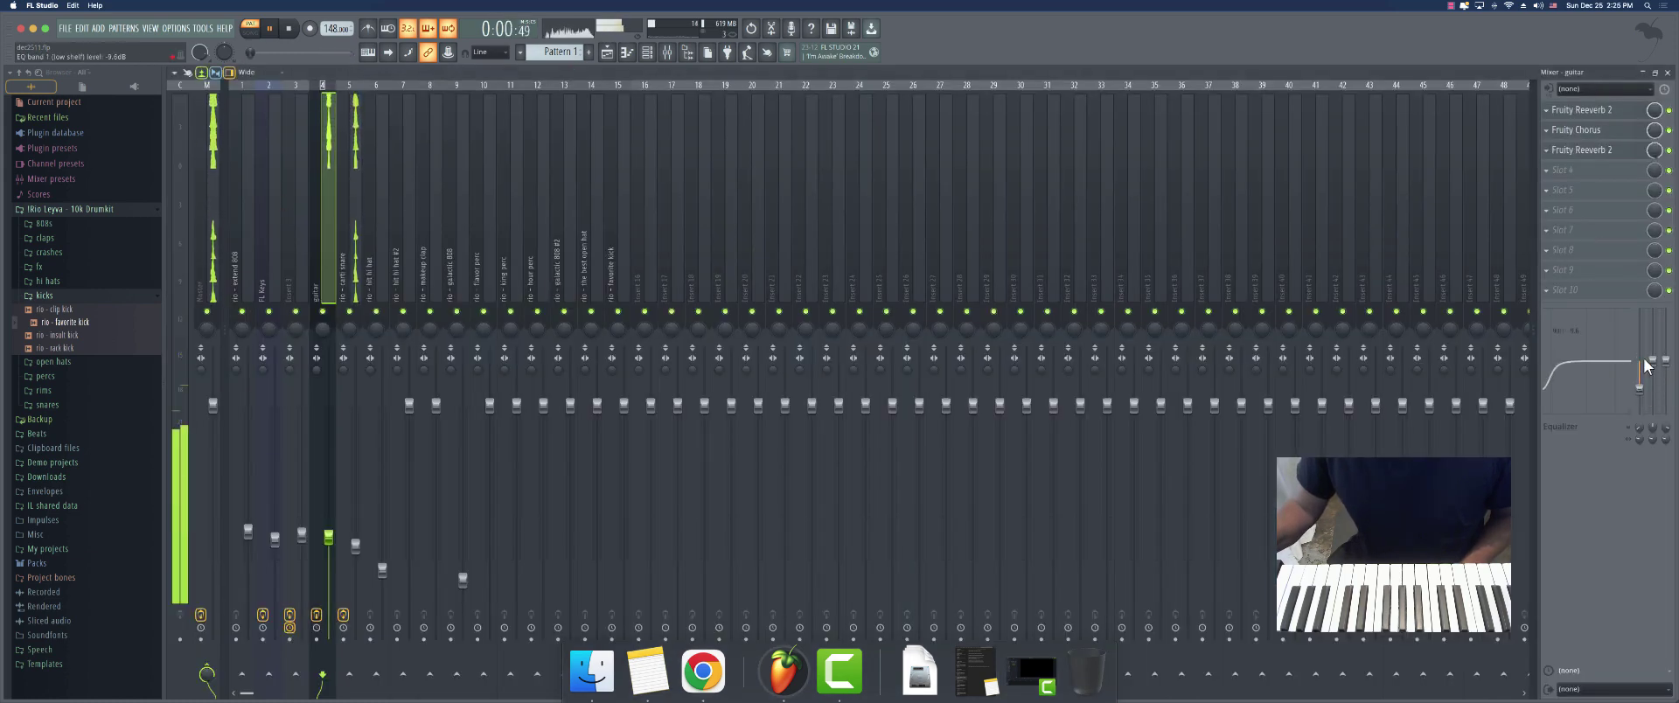
click(1669, 73)
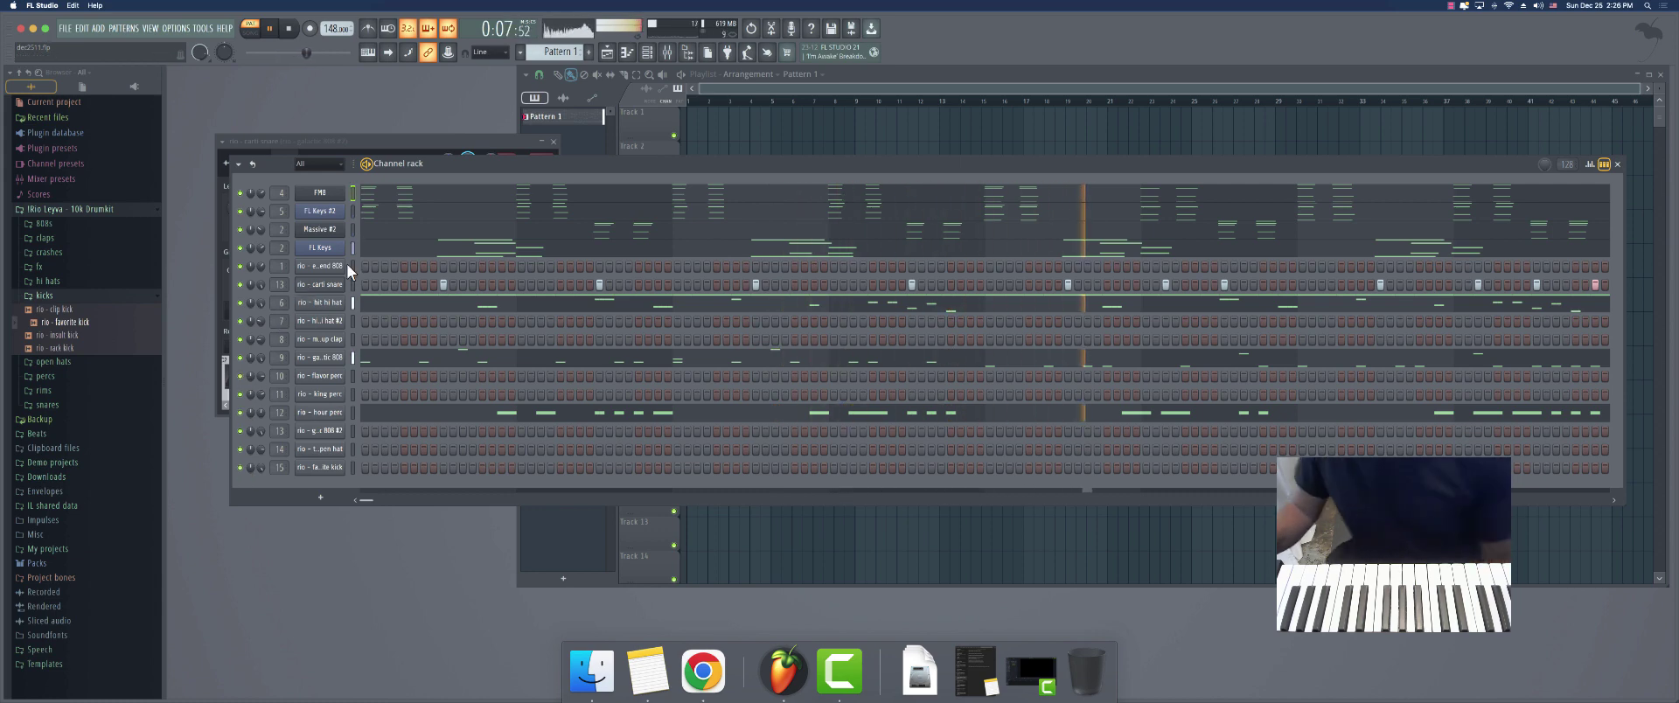
Place a Pattern 1 clip at the start of Track 1 in the playlist
click(685, 133)
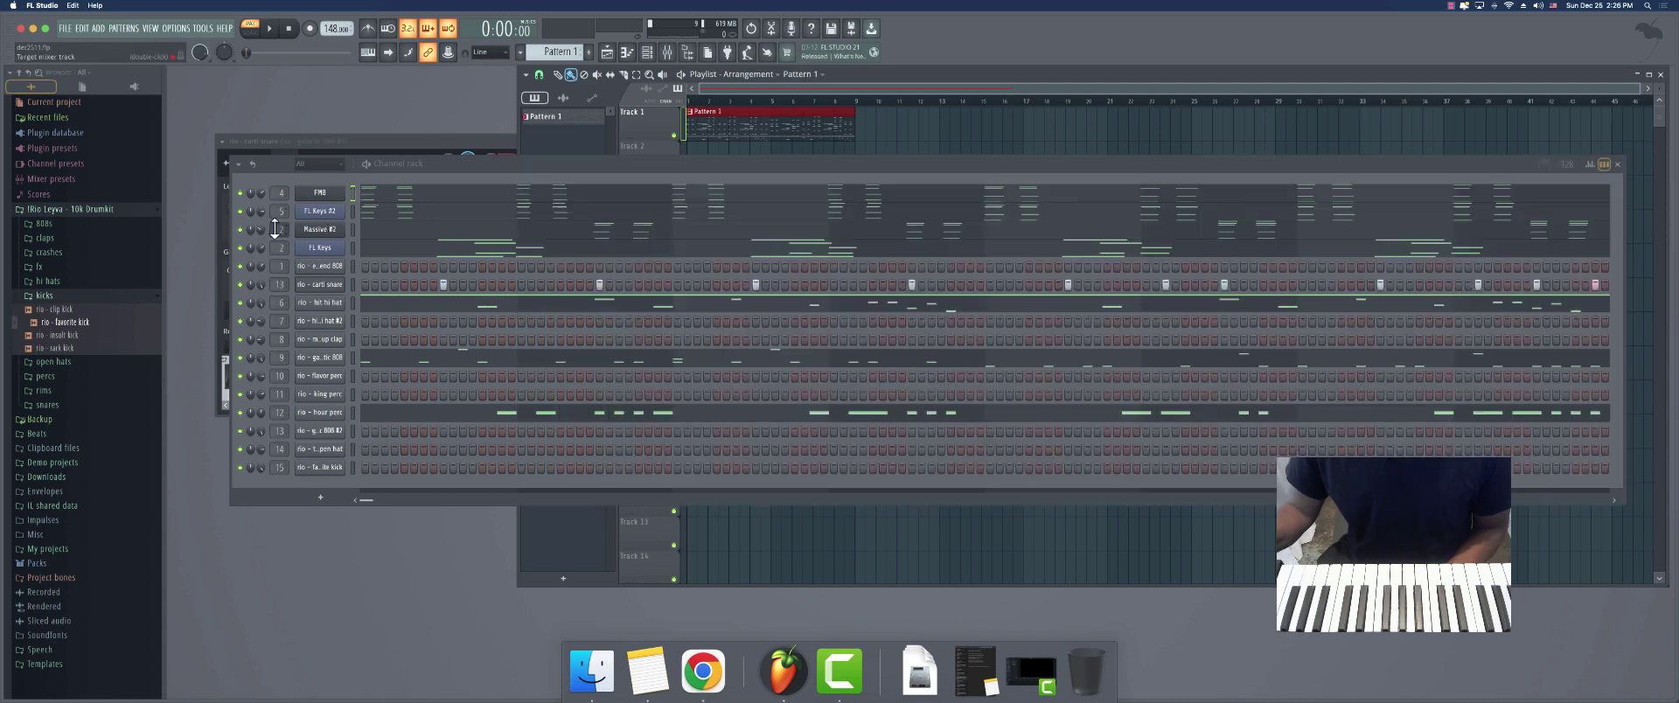
Split Pattern 1 by channel so each instrument gets its own pattern
key(F9)
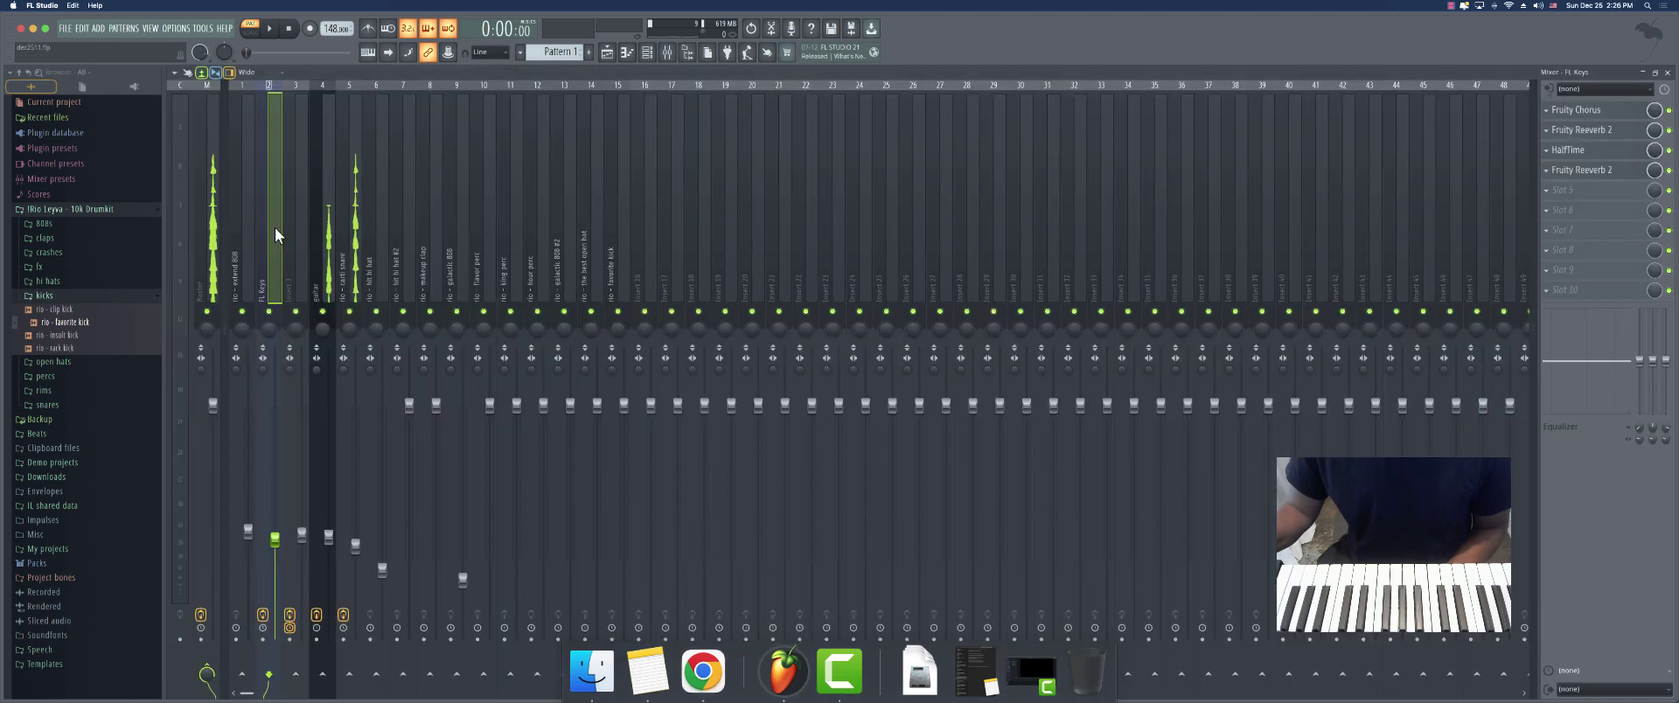
click(1668, 73)
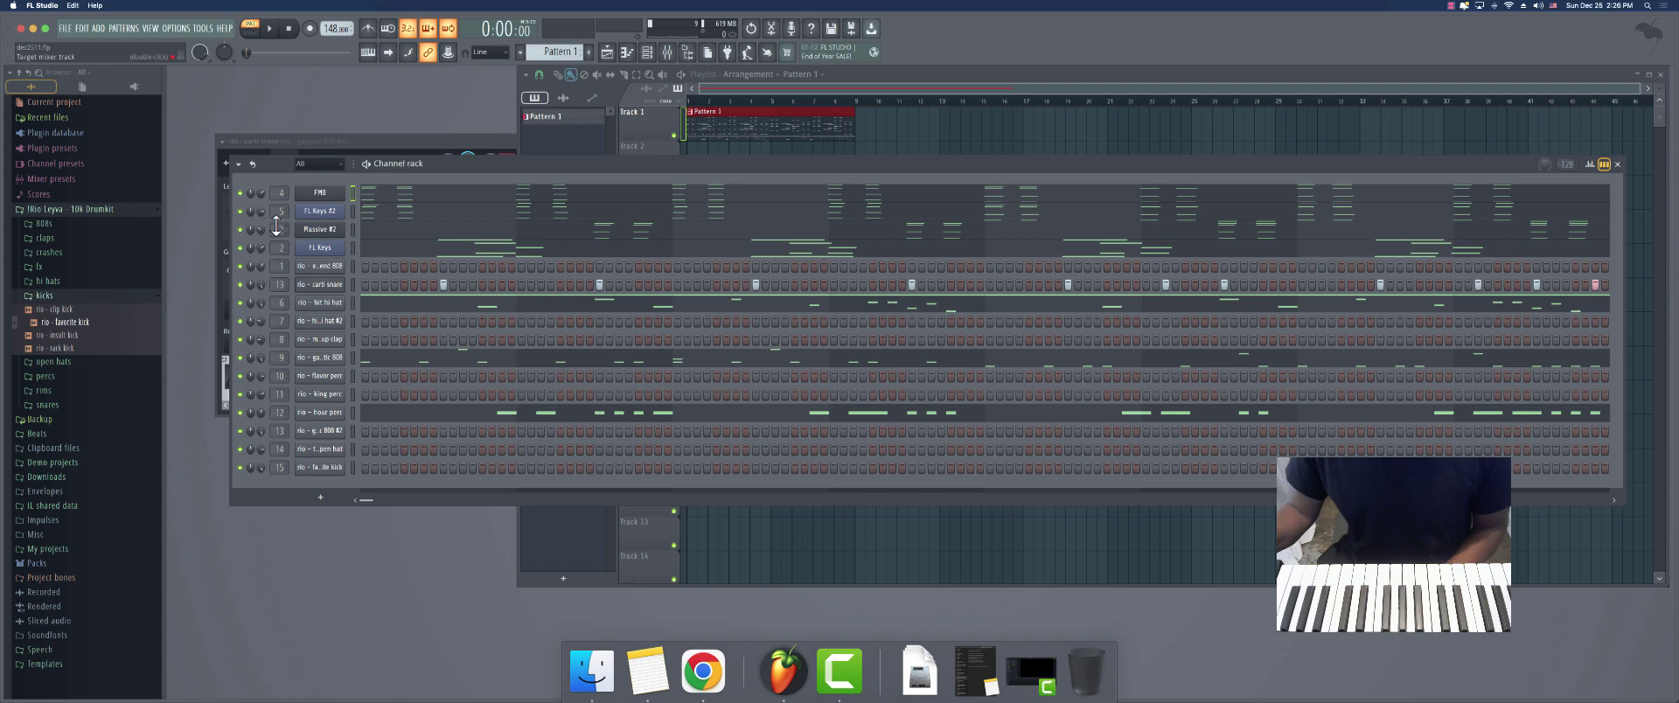
click(649, 128)
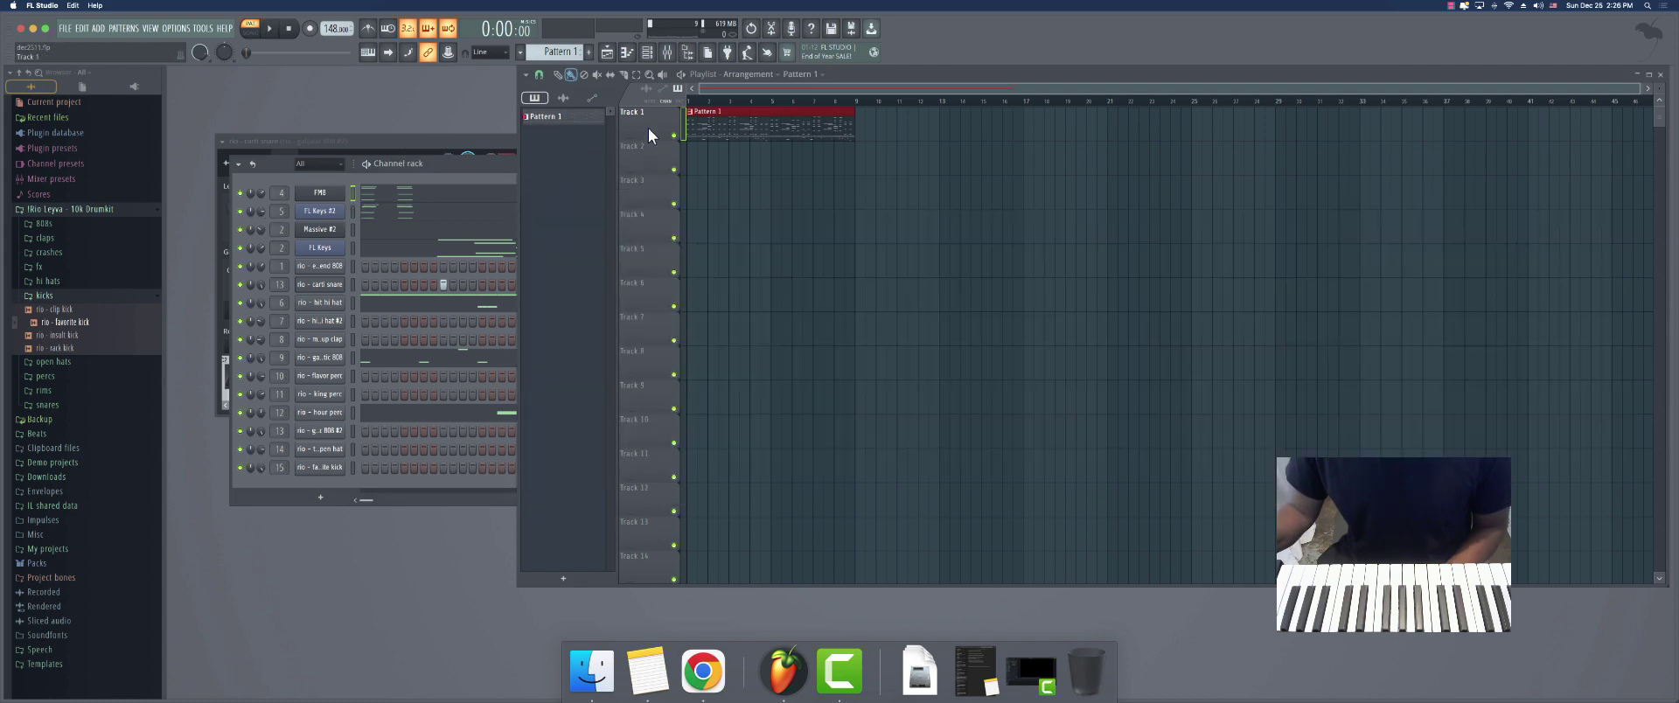
right_click(714, 128)
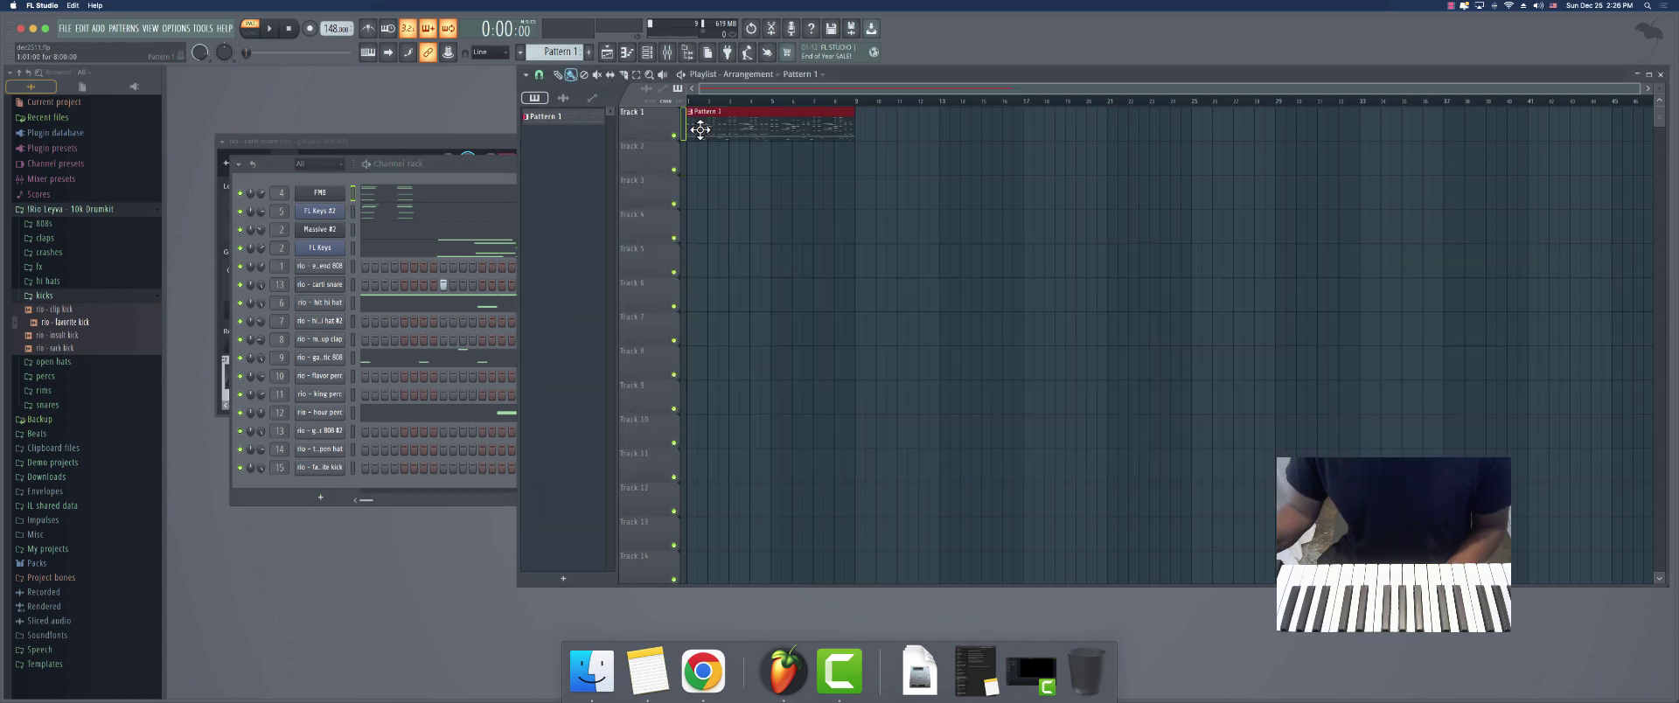
right_click(556, 118)
click(589, 341)
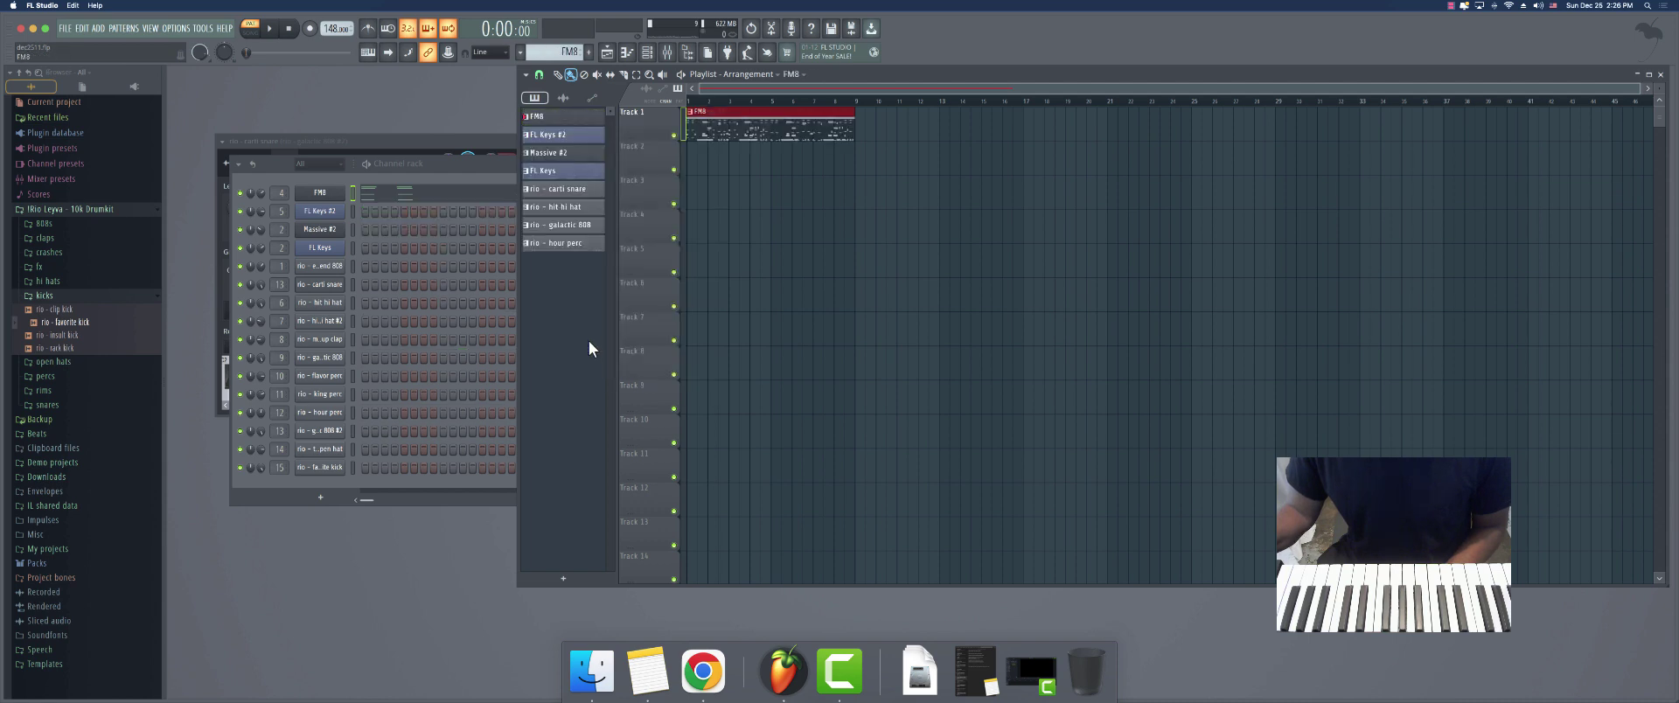
Remove the split pattern's clip and place all eight channel patterns at bar 1 on Tracks 1 to 8
right_click(748, 127)
click(566, 245)
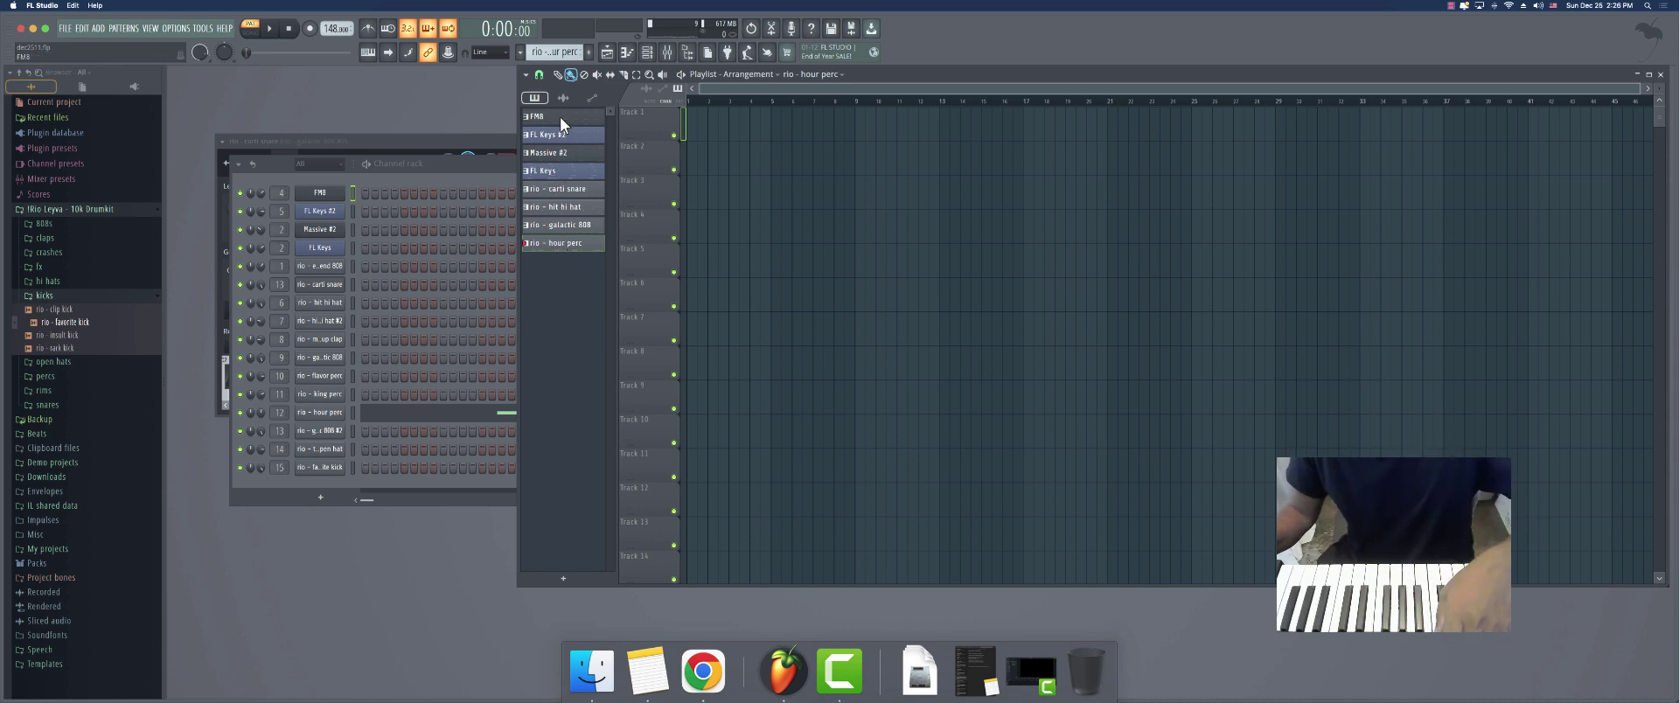
drag(560, 117, 695, 114)
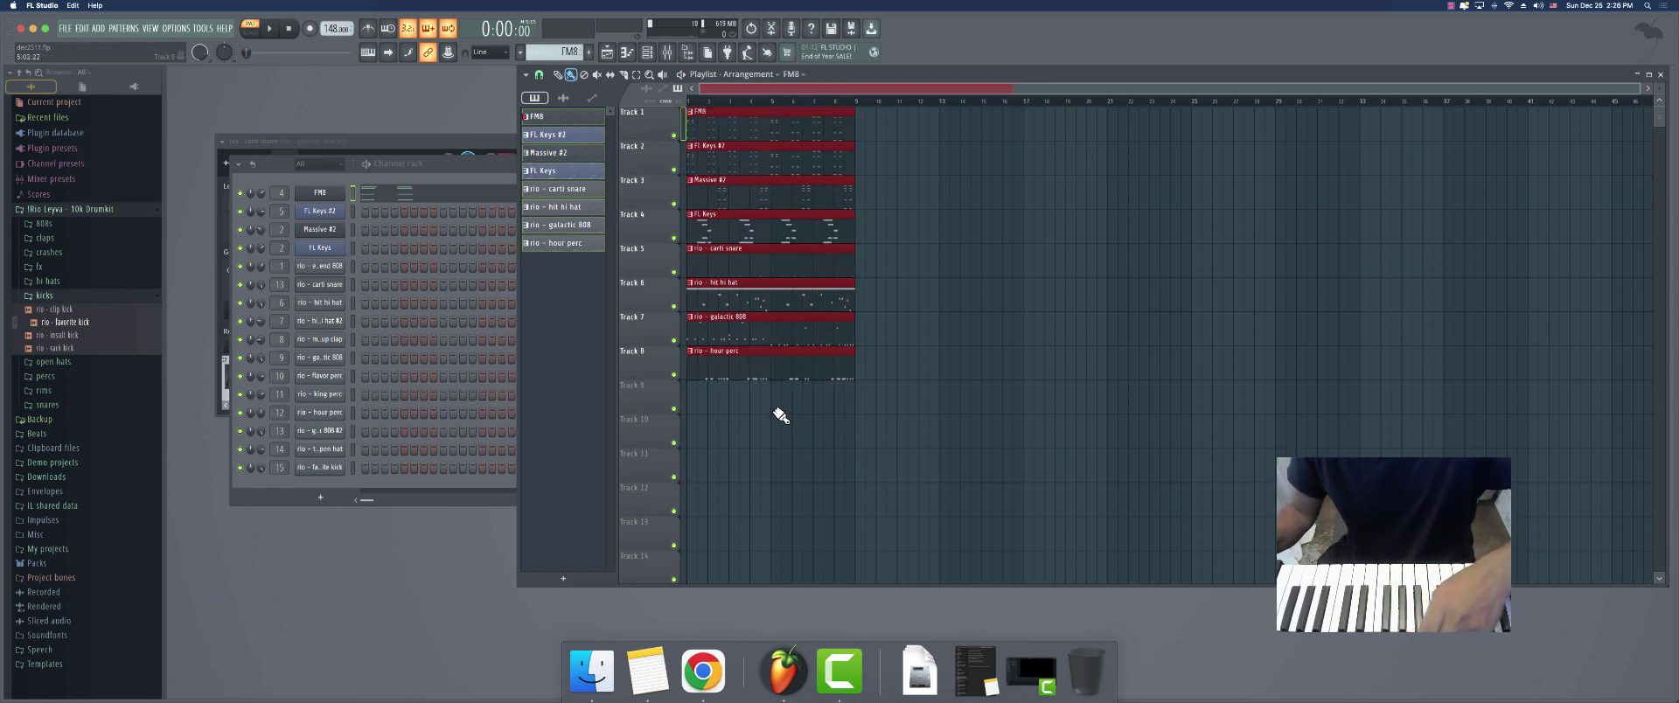
Duplicate the eight channel clips repeatedly end to end to extend the arrangement across the playlist
key(ctrl+b)
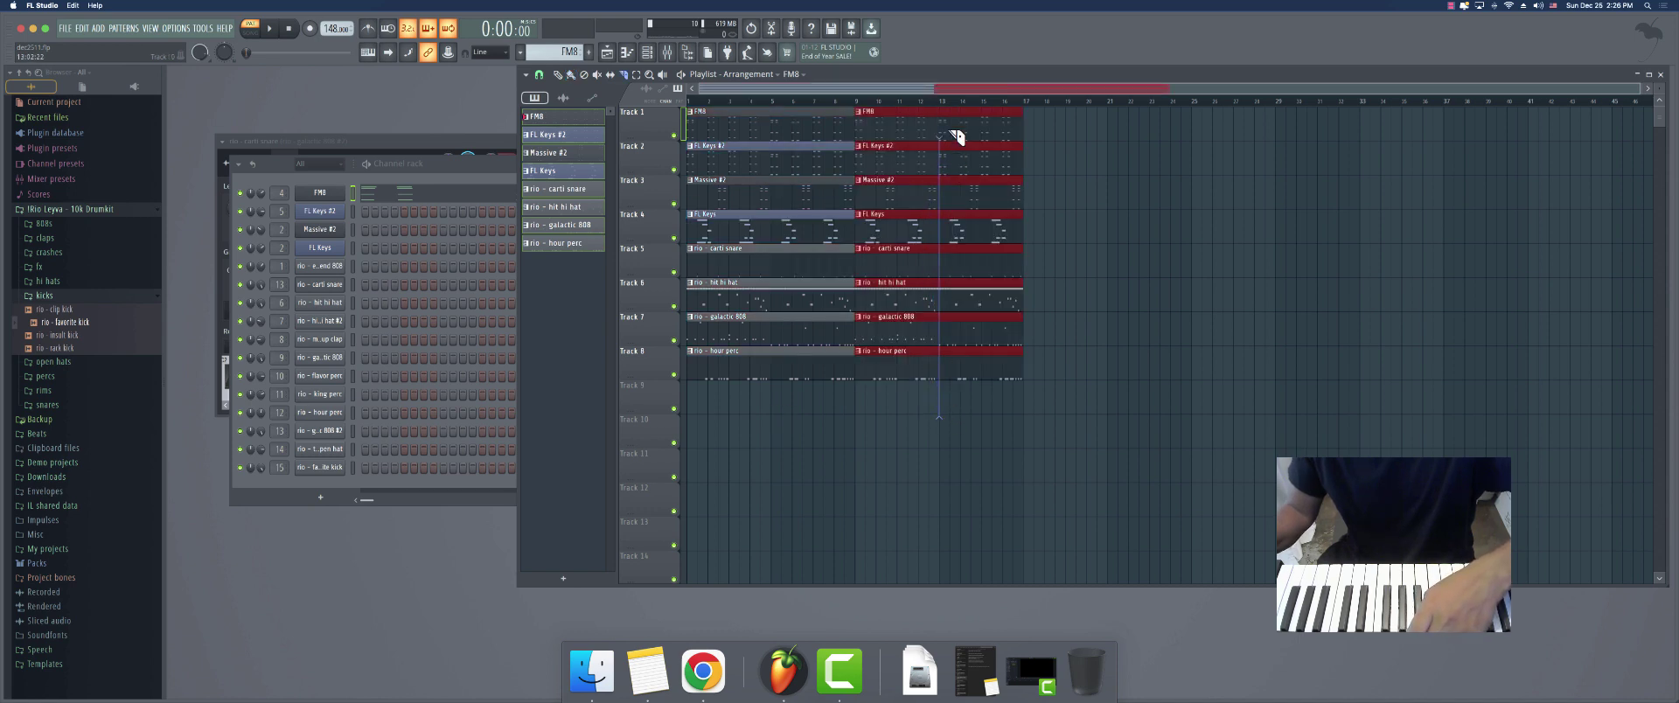
drag(1056, 412, 882, 129)
key(ctrl+b)
key(ctrl+b)
key(ctrl+b)
key(ctrl+b)
key(ctrl+b)
key(ctrl+b)
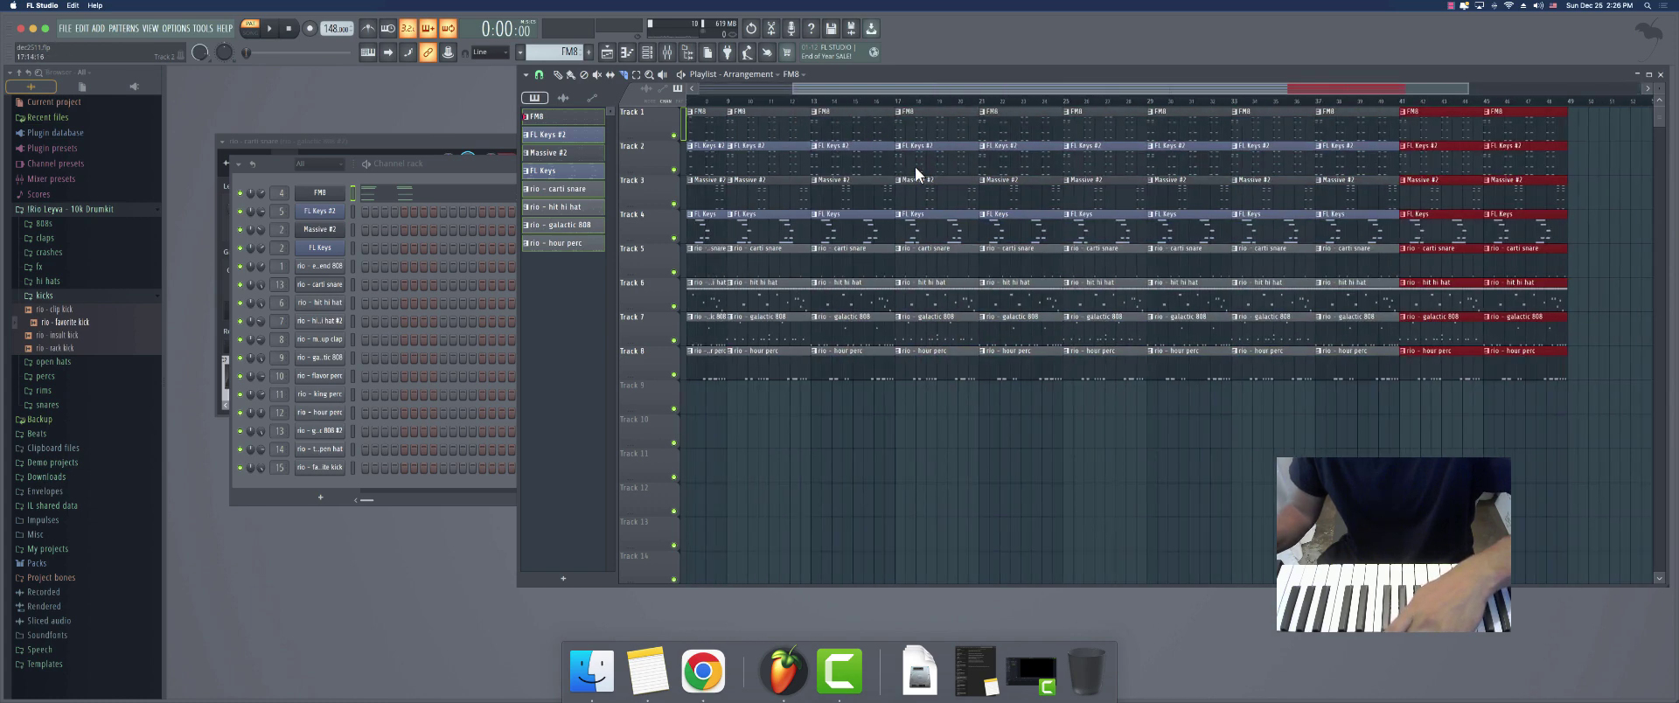
drag(936, 80, 687, 88)
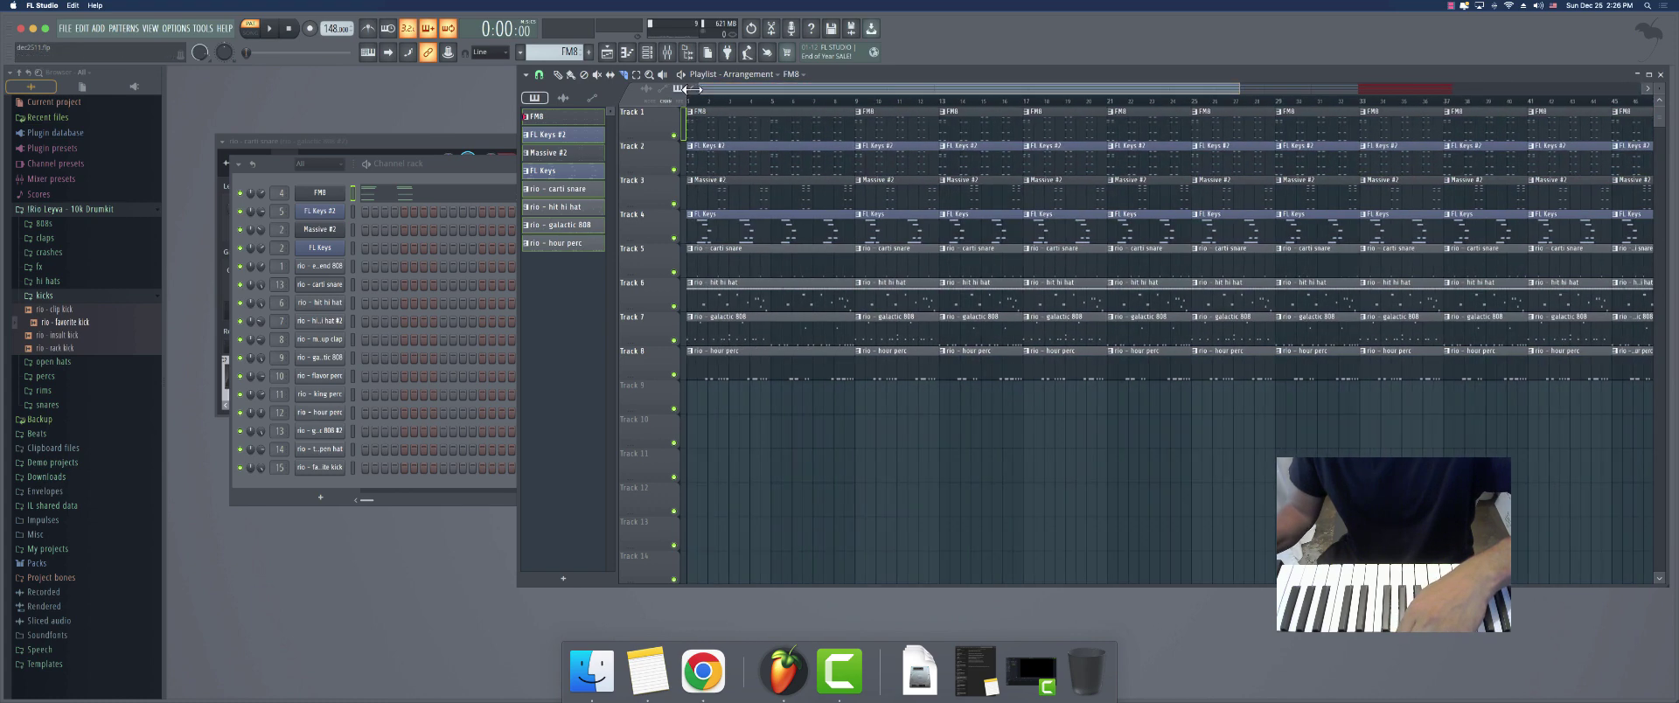
Delete the hour perc, galactic 808, hi hat, carti snare and FL Keys clips from the first eight bars
right_click(731, 366)
key(space)
right_click(730, 328)
right_click(728, 293)
right_click(727, 259)
right_click(725, 229)
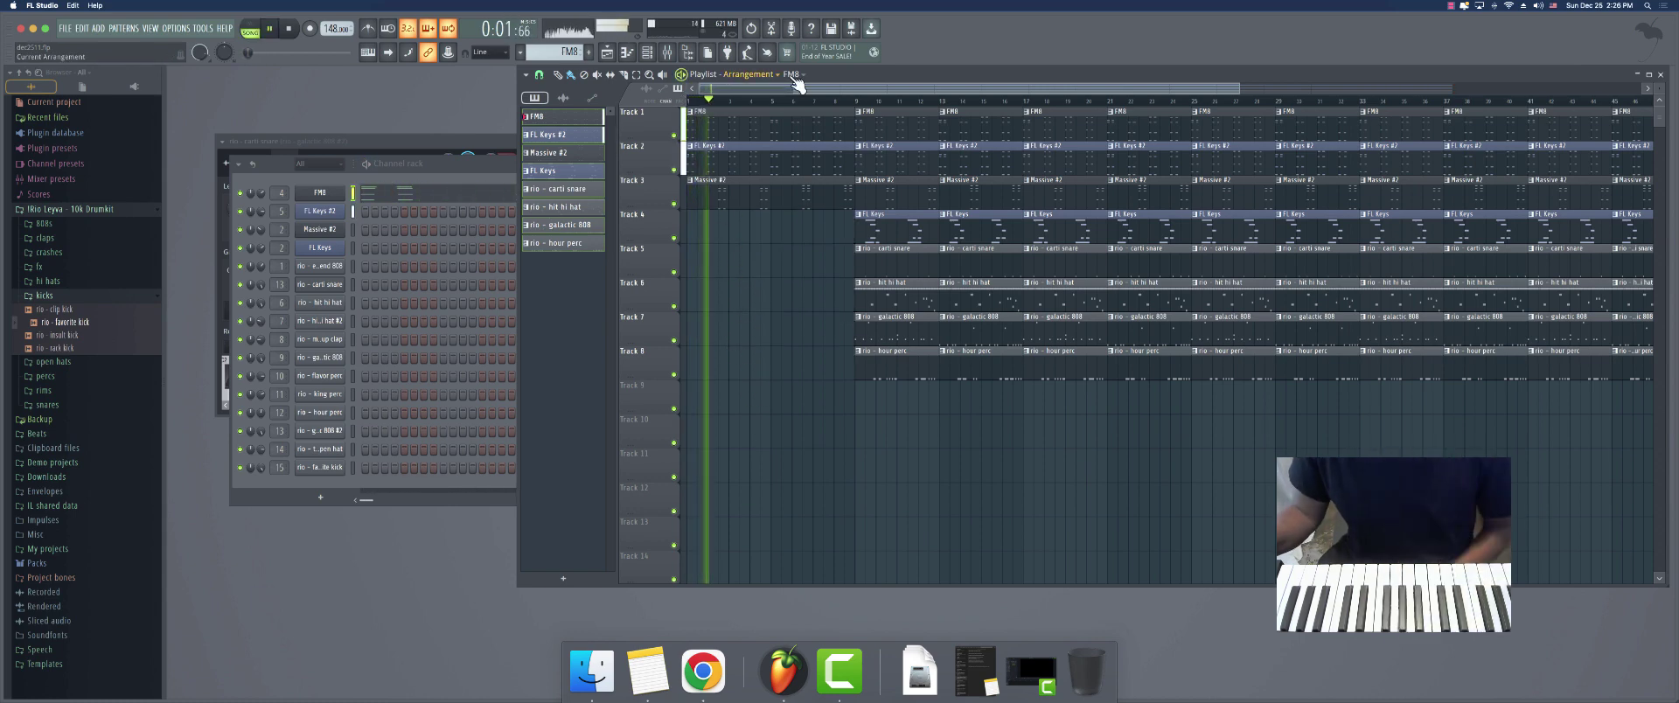
Listen to the arrangement from the intro into the full beat, moving the playlist aside and closing the HalfTime window
drag(796, 84, 552, 96)
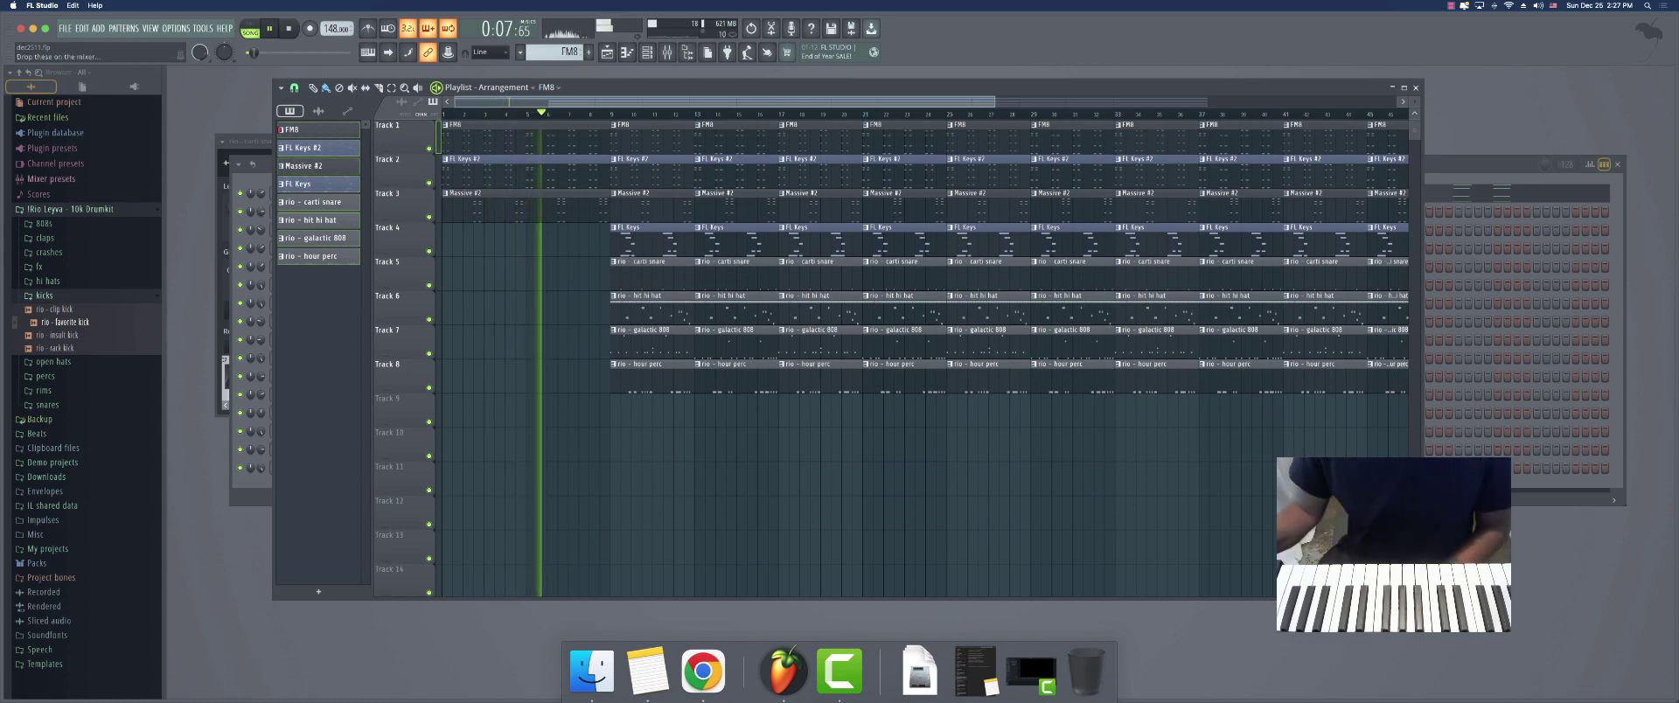
click(226, 384)
drag(221, 400, 303, 456)
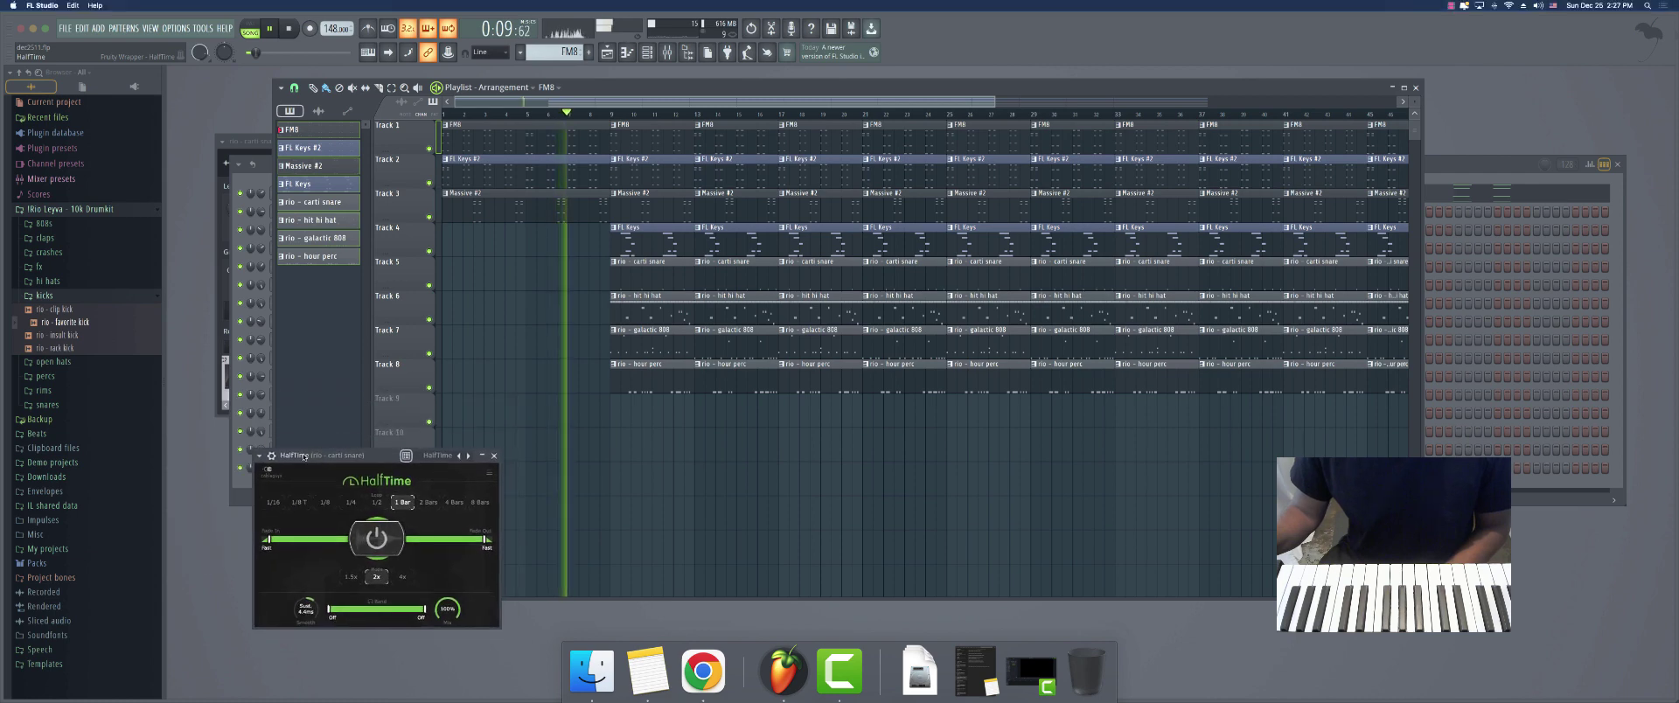
click(493, 456)
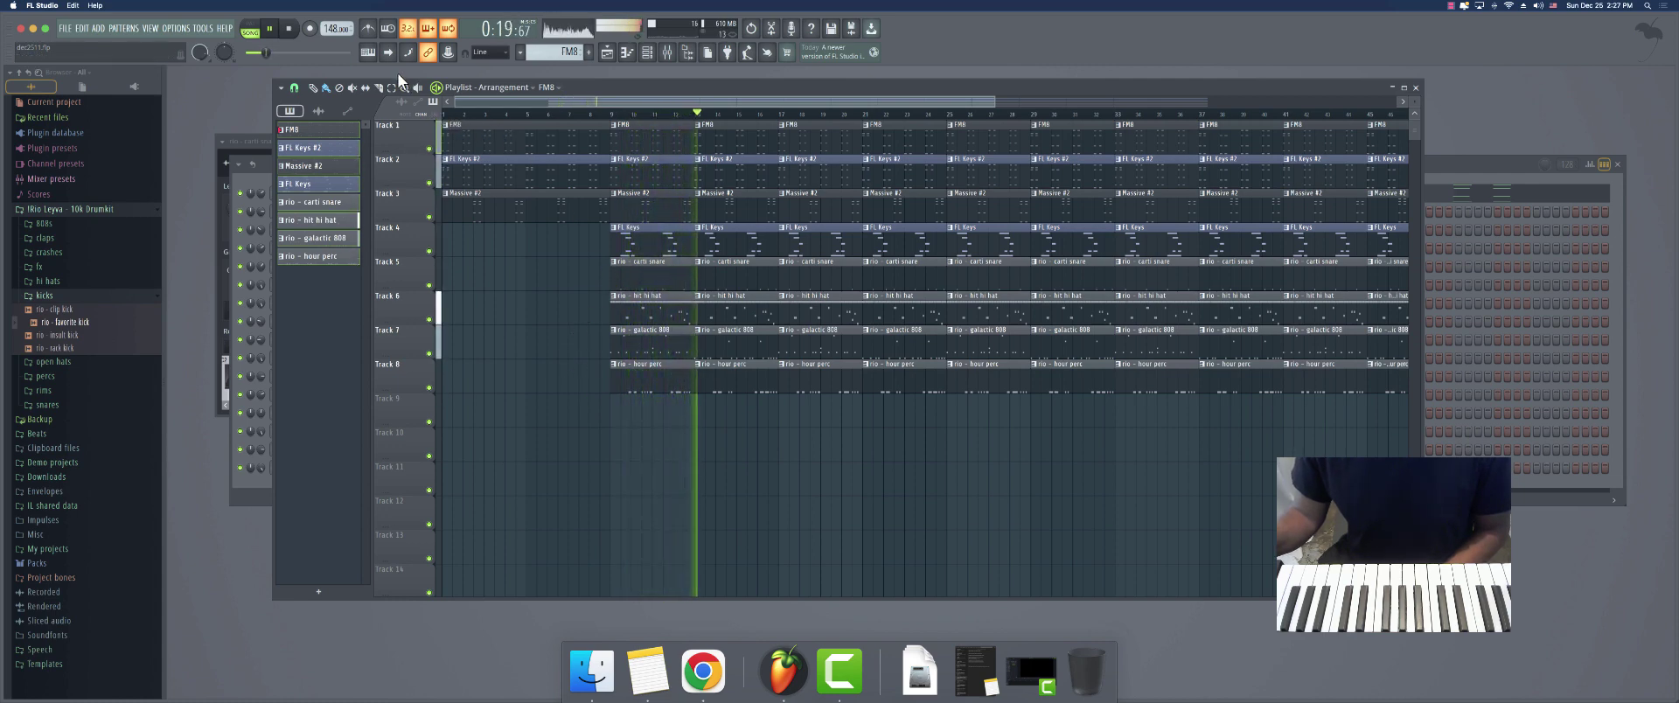
click(294, 29)
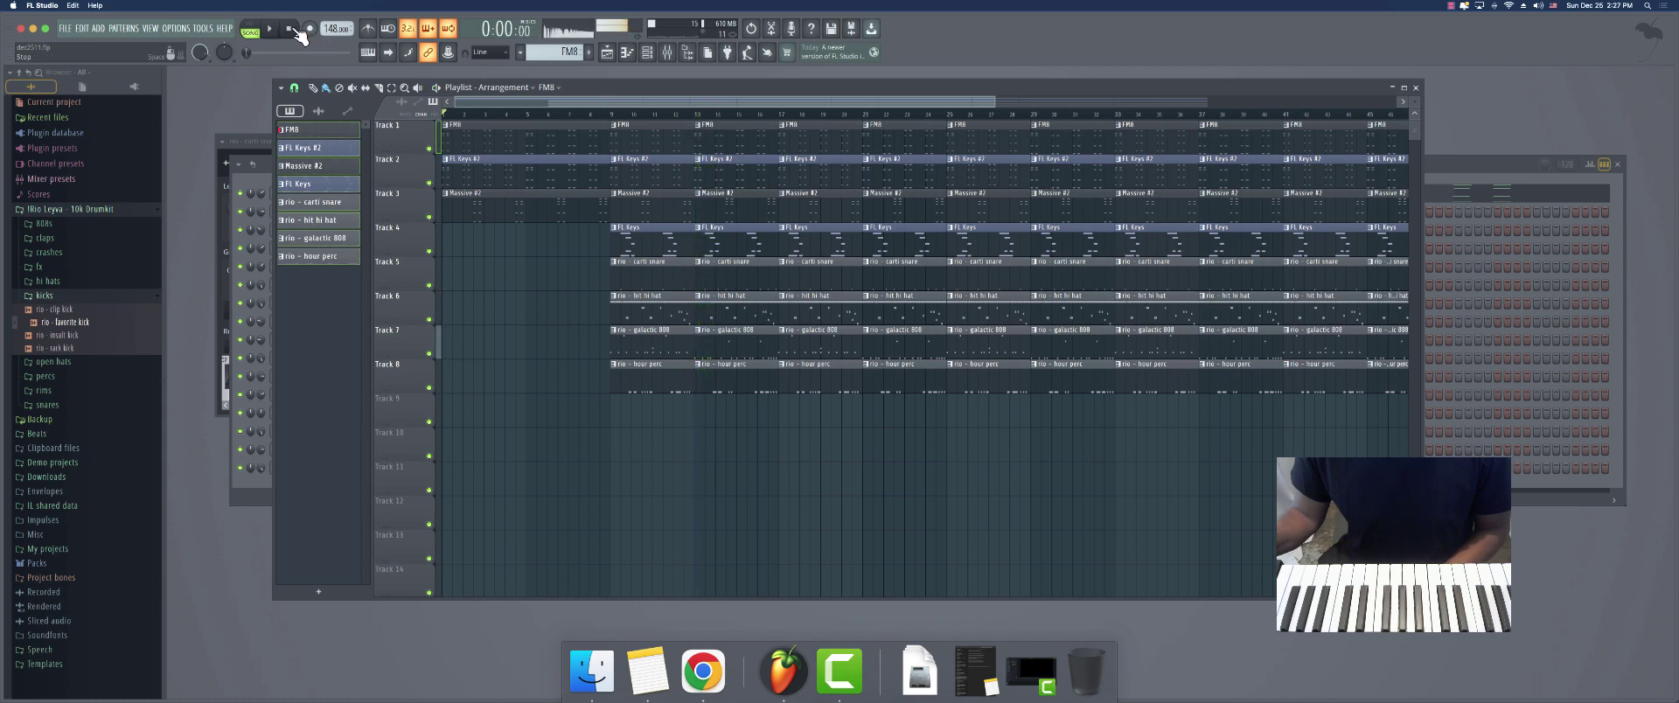
Solo Track 1 in the playlist and review the FL Keys #2 notes during playback
ctrl+click(429, 149)
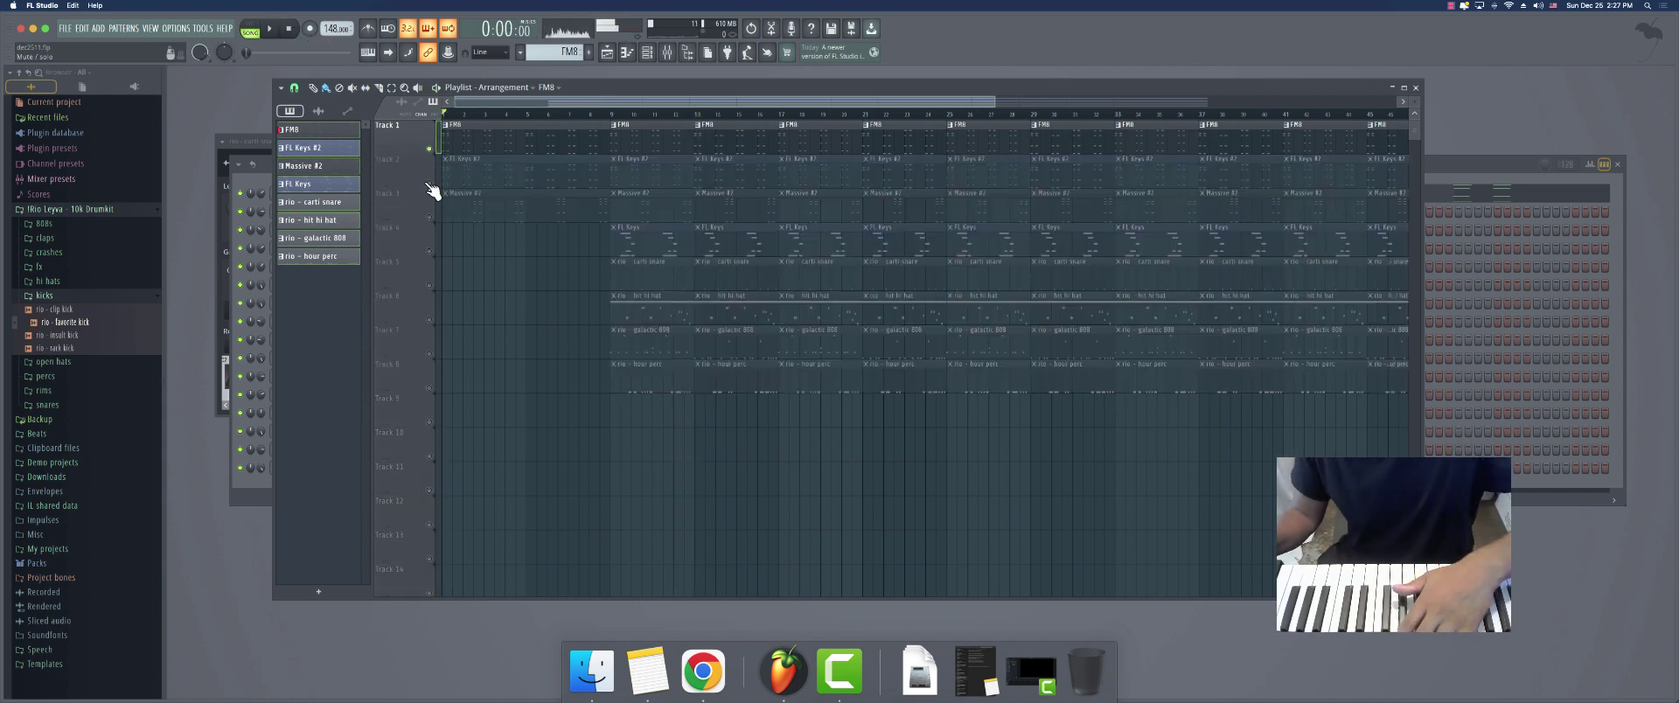
key(space)
double_click(450, 168)
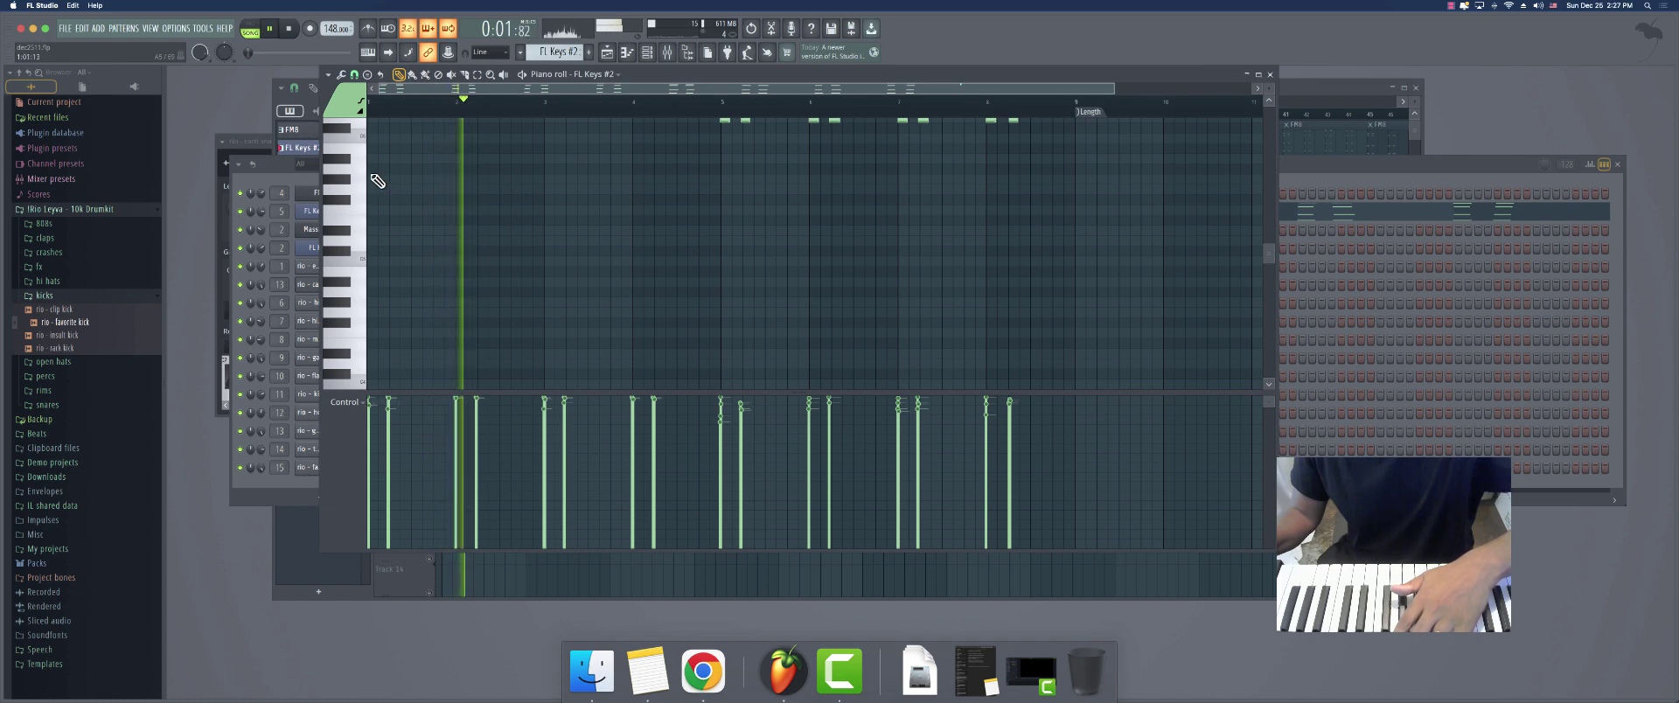
scroll(763, 277, up, 3)
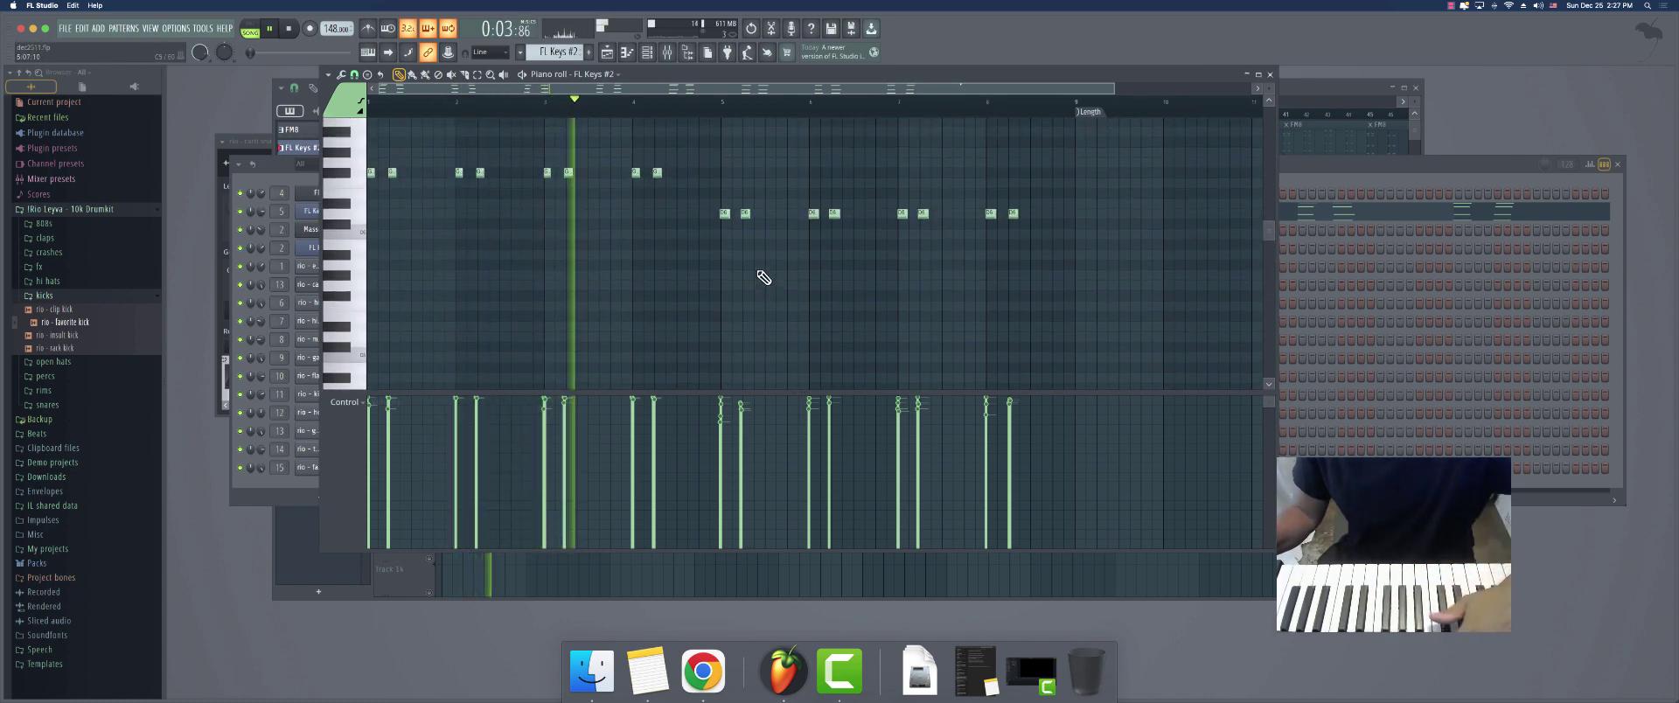
scroll(787, 263, up, 5)
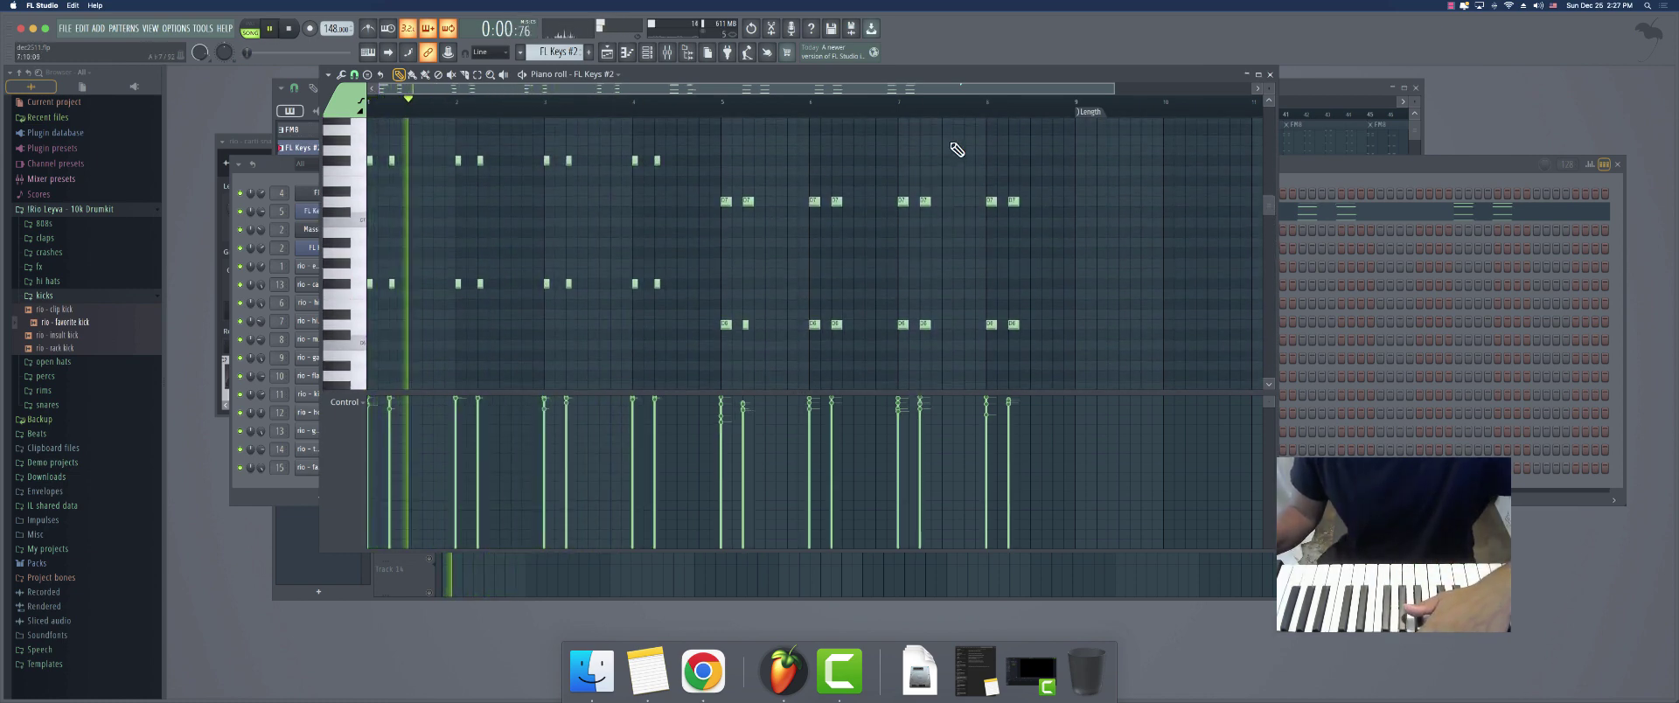
click(1271, 74)
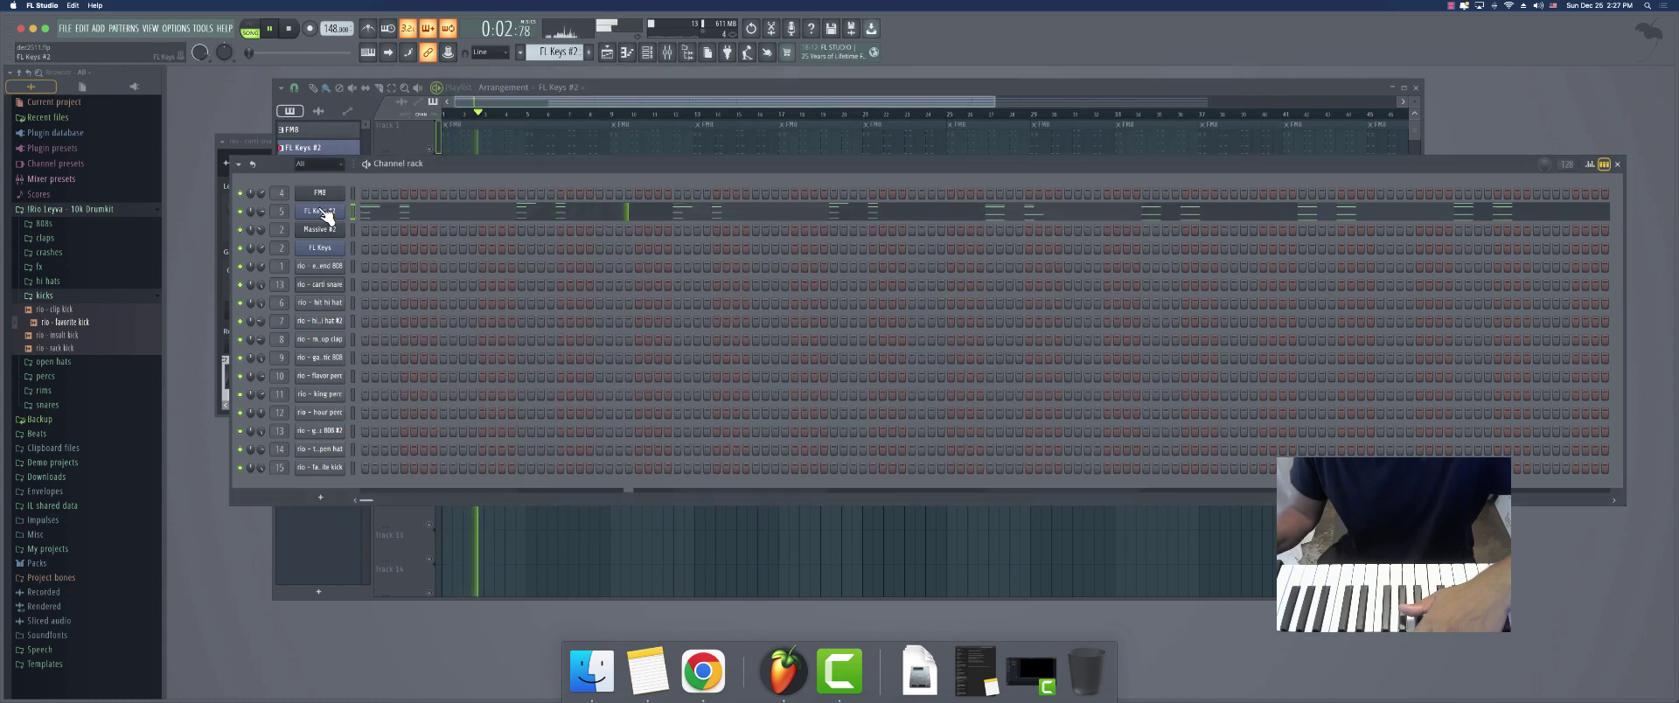
Bypass HalfTime on mixer track 5 and audition the FL Keys #2 notes without it
key(F9)
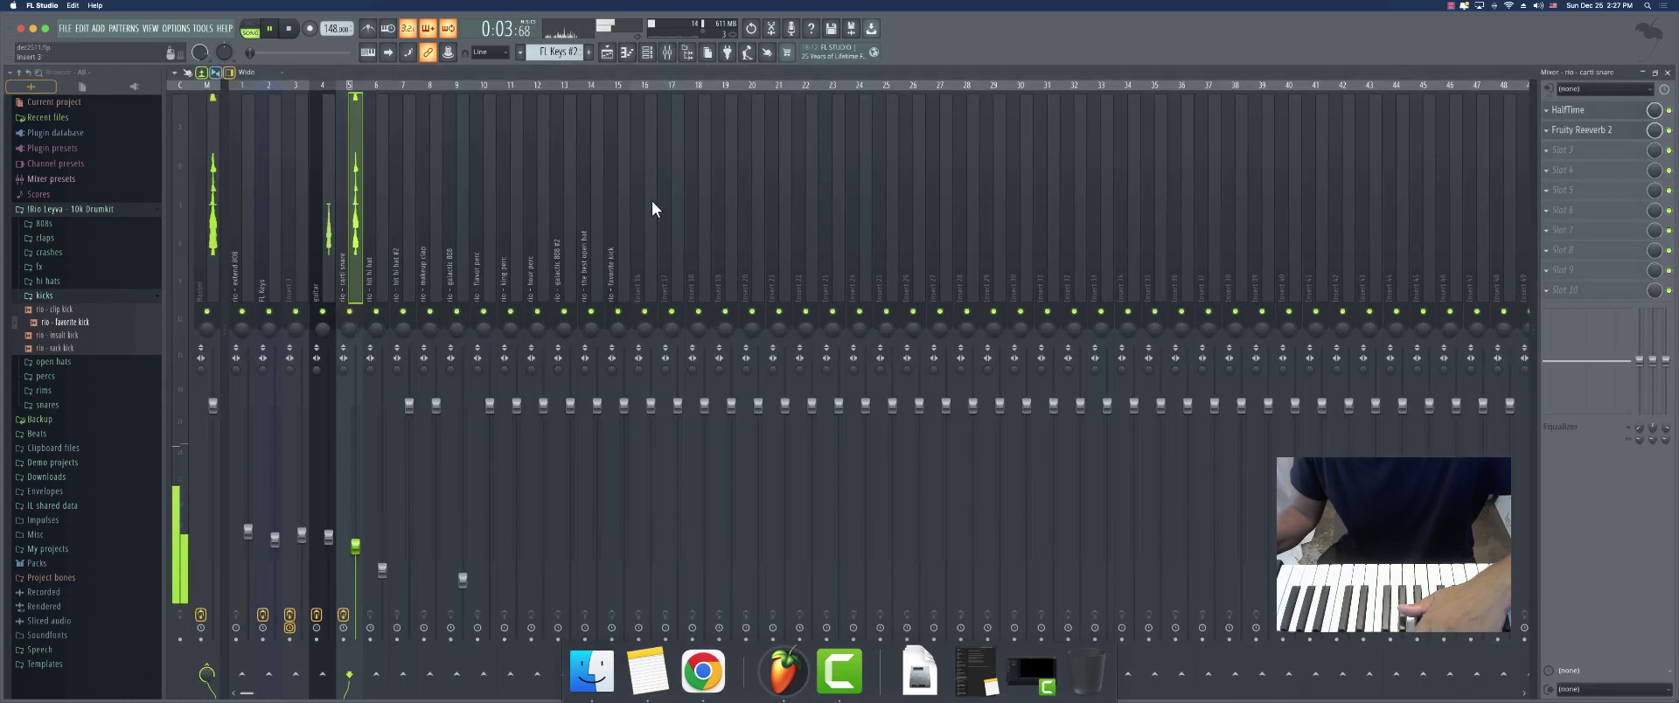
click(1668, 110)
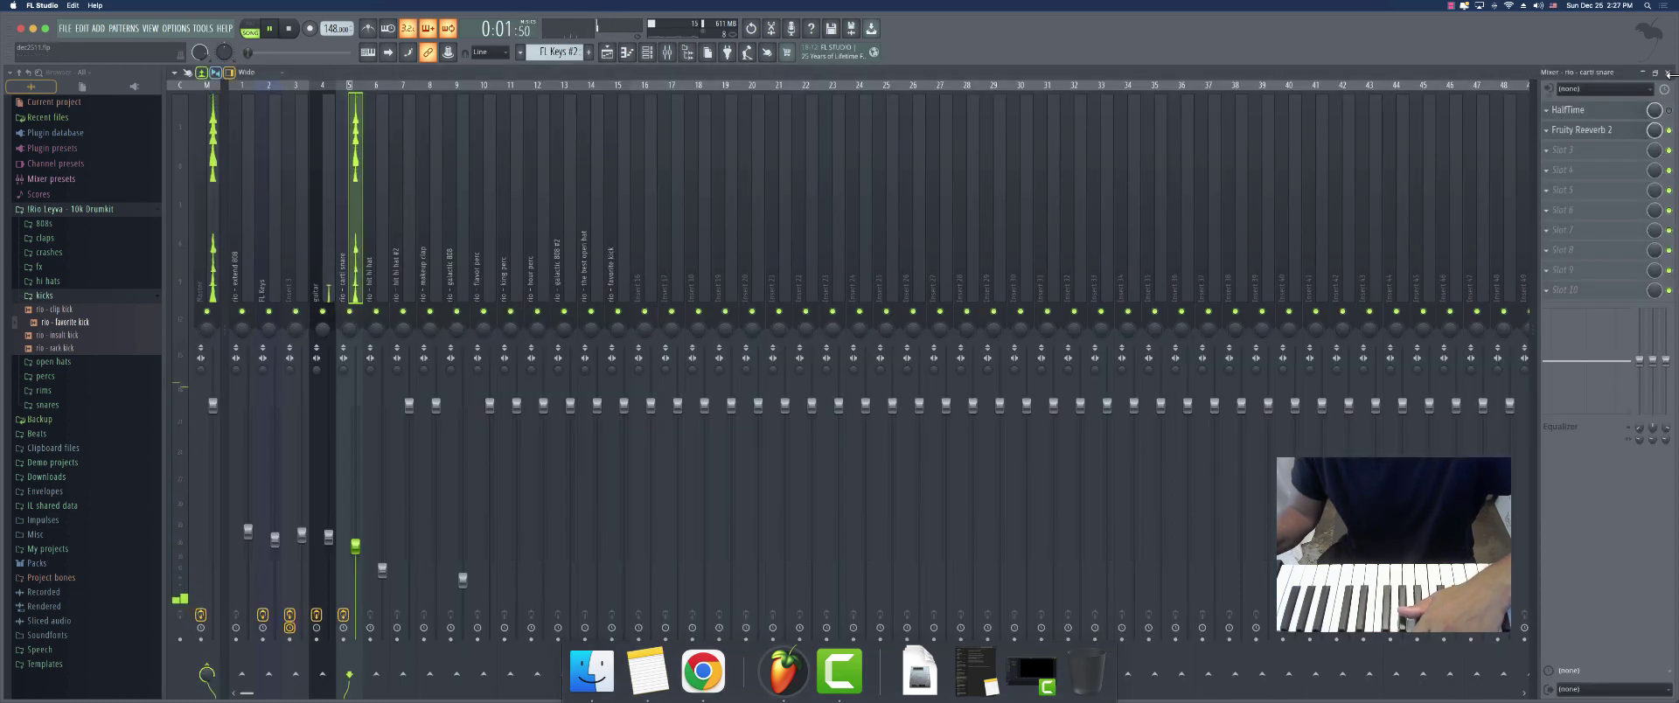
click(1668, 73)
click(411, 217)
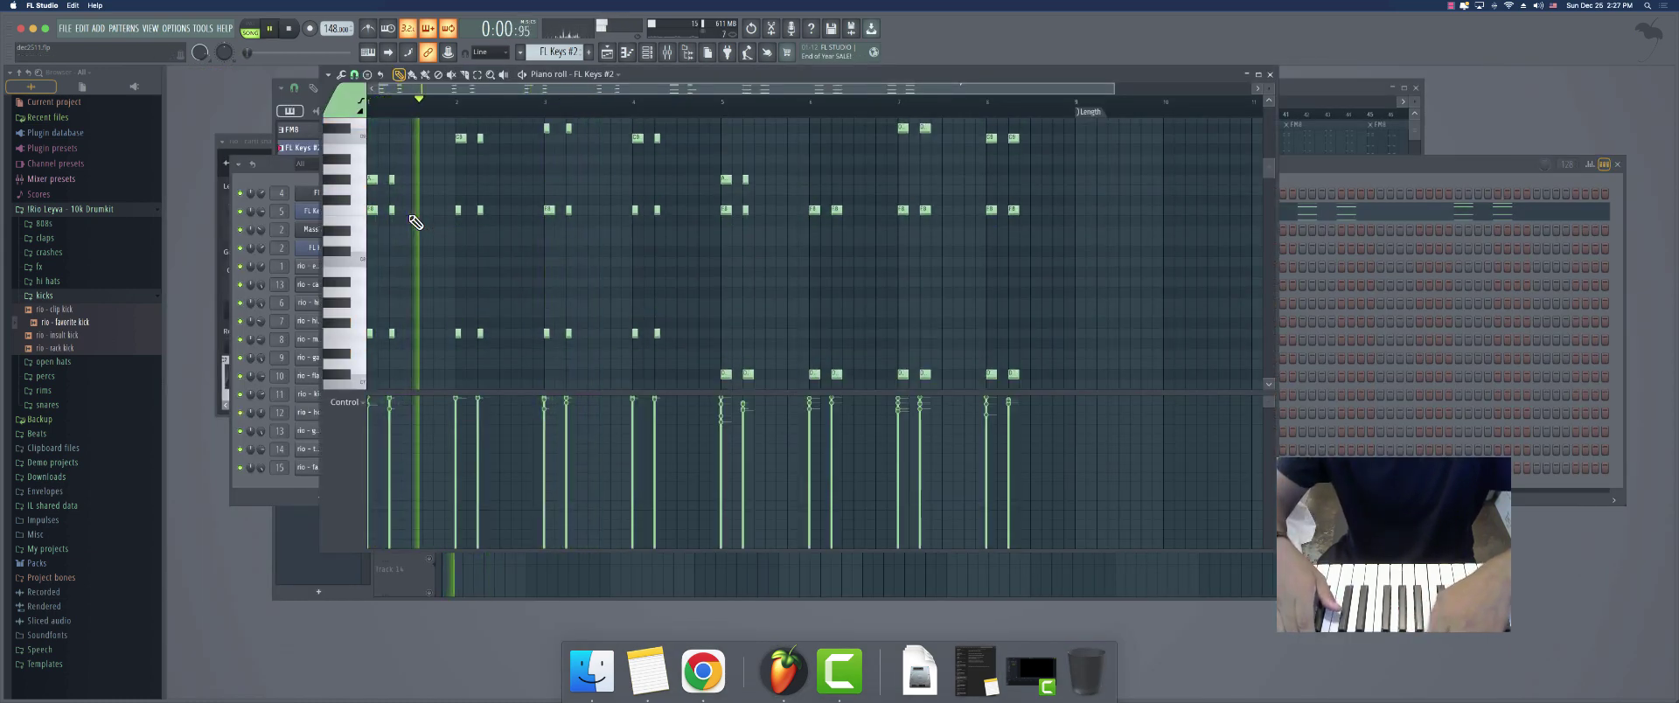
key(space)
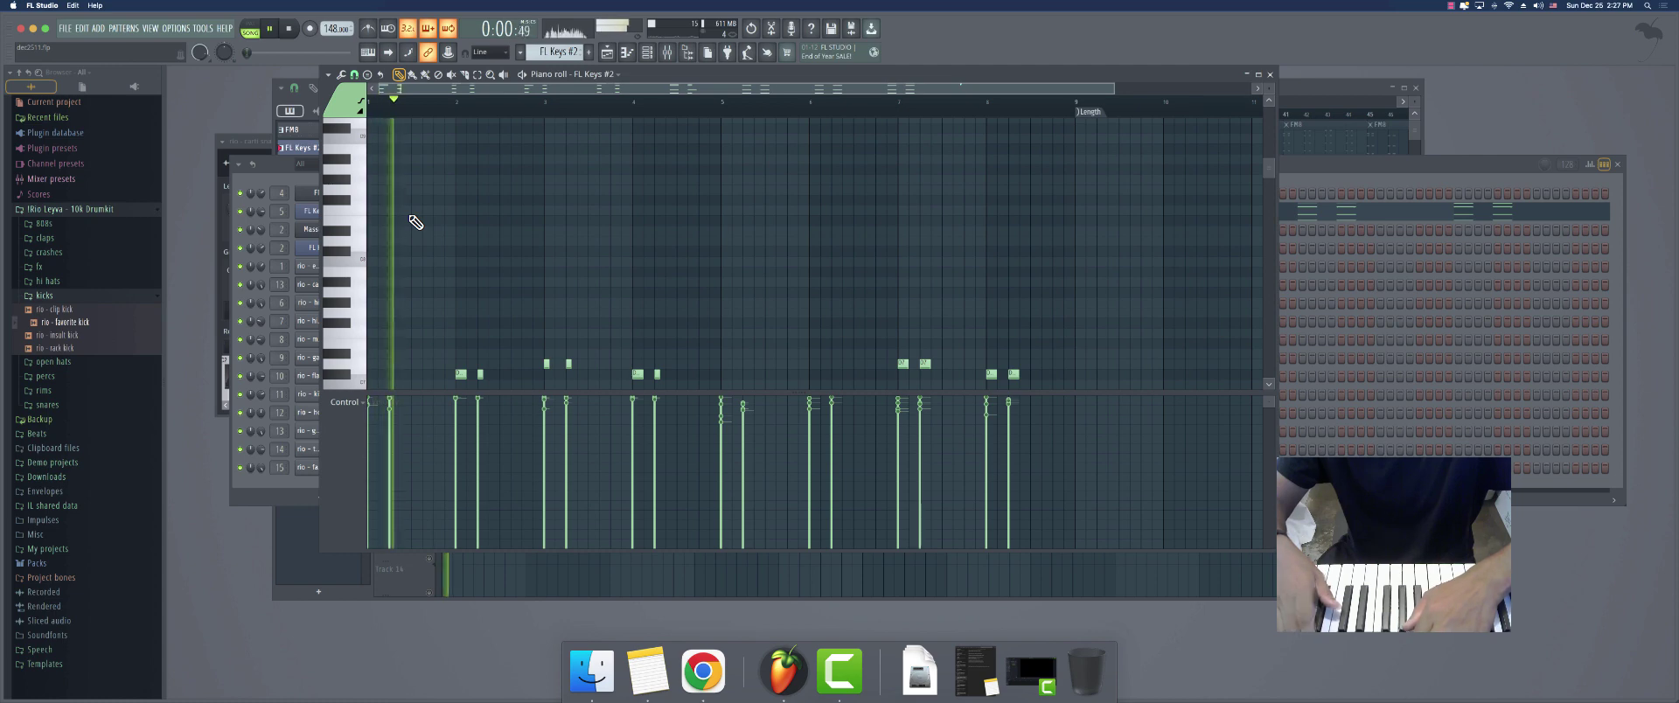
click(1270, 75)
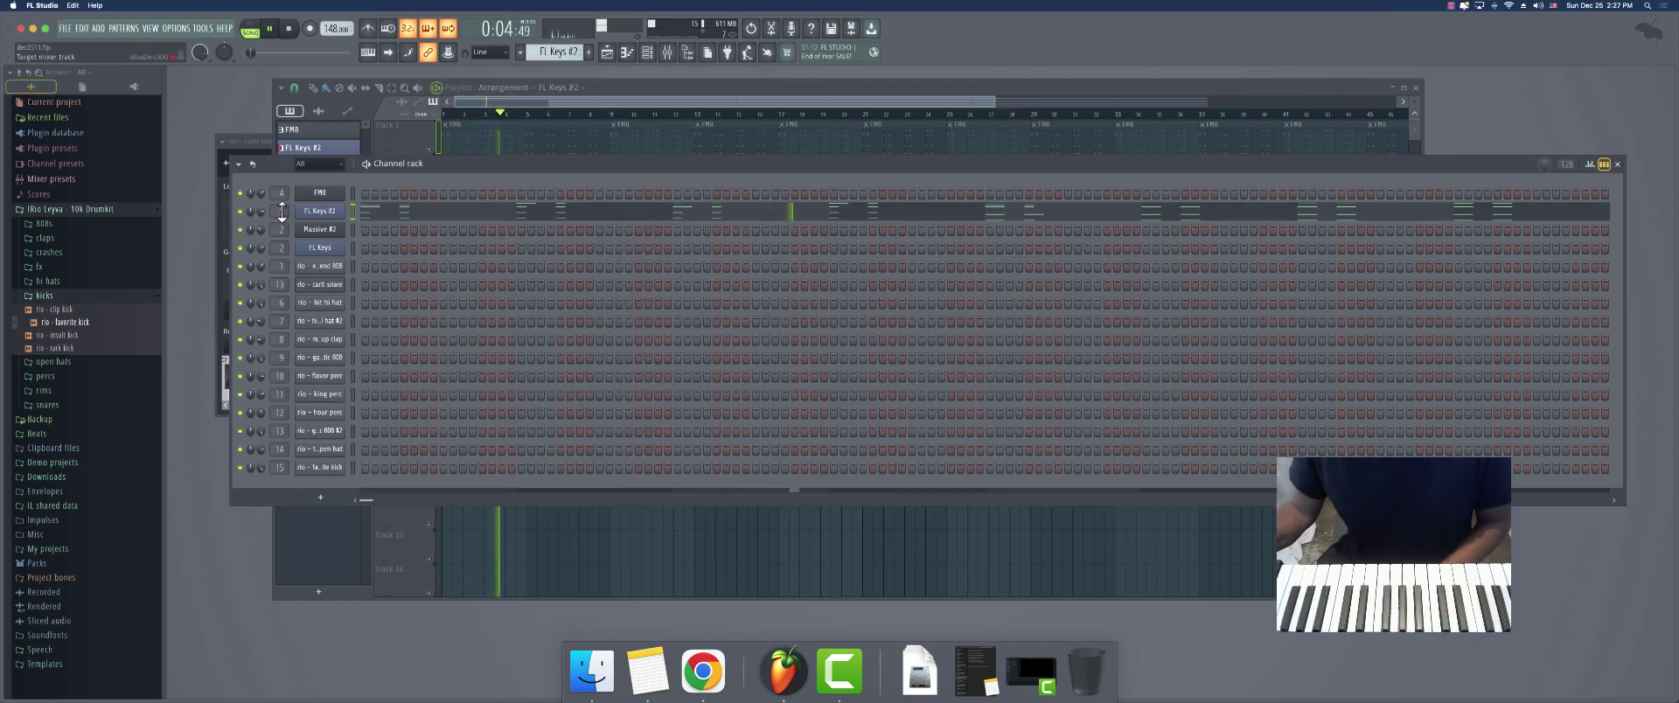
Add Fruity Chorus, Fruity Flanger and a second Fruity Reeverb 2 to effect slots 3, 4 and 5 of mixer track 5
key(F9)
click(1561, 150)
mouse_move(1544, 167)
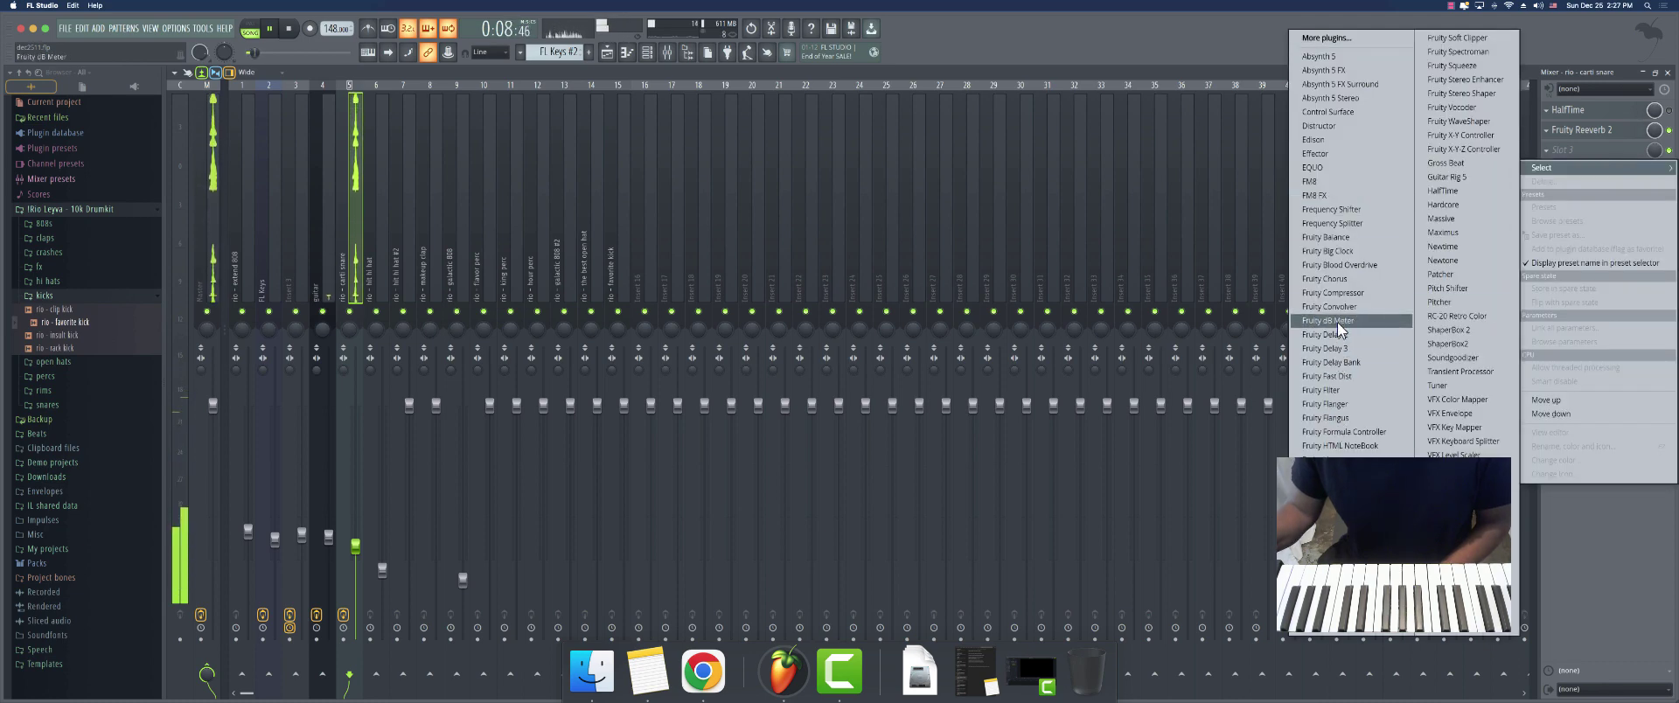
click(1341, 278)
click(1531, 175)
mouse_move(1575, 188)
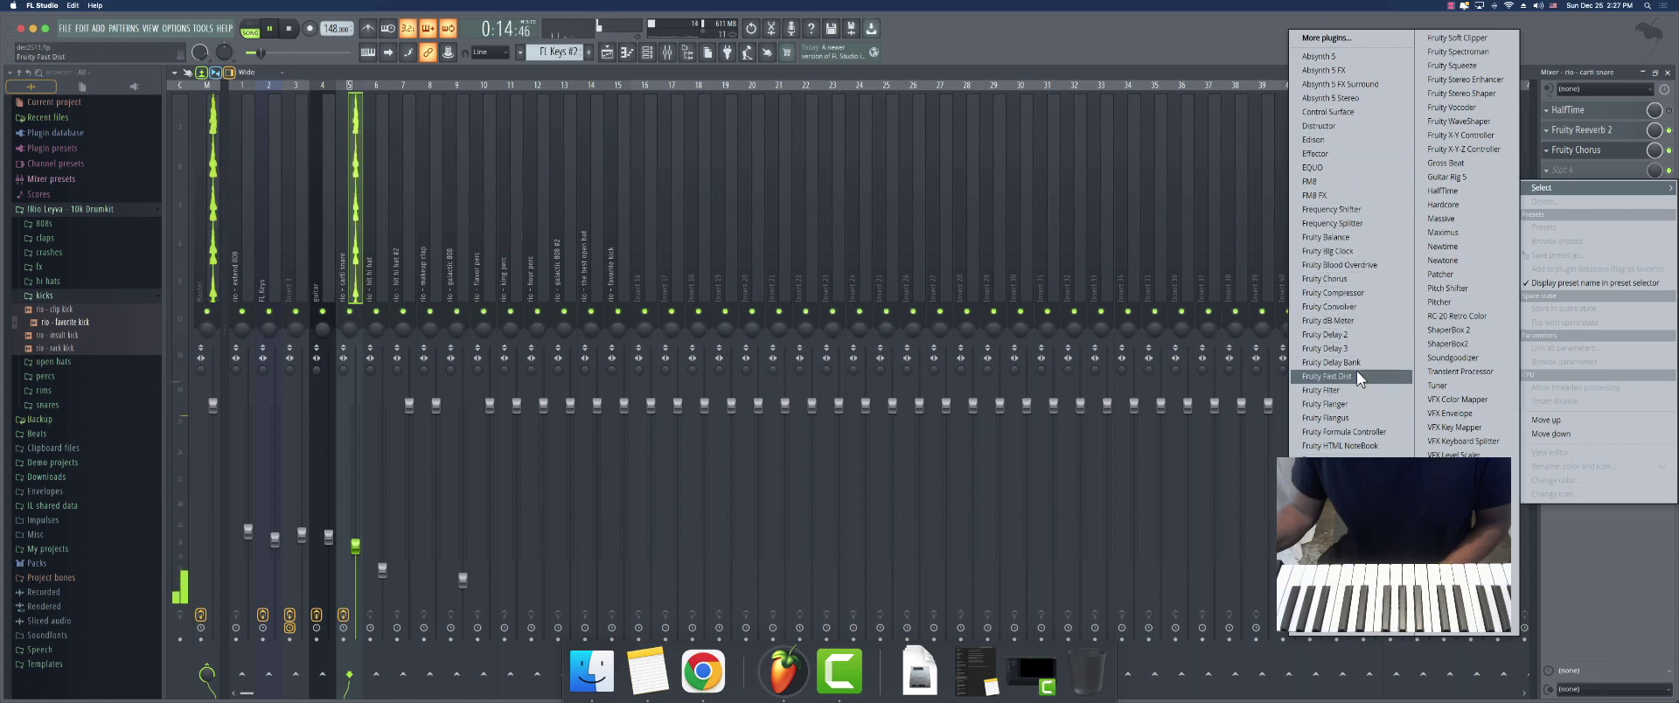
click(1338, 404)
click(1573, 190)
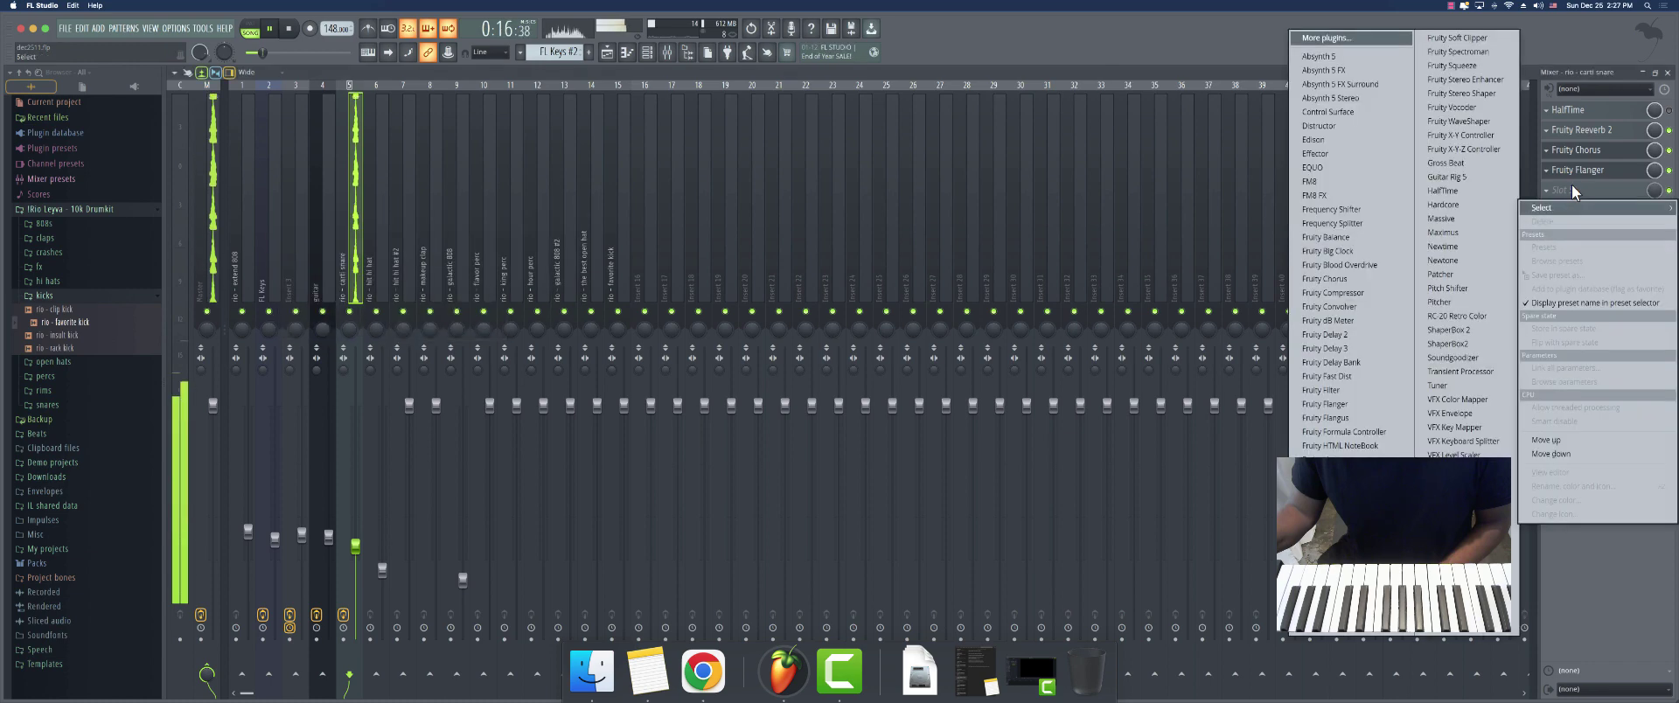
click(1338, 612)
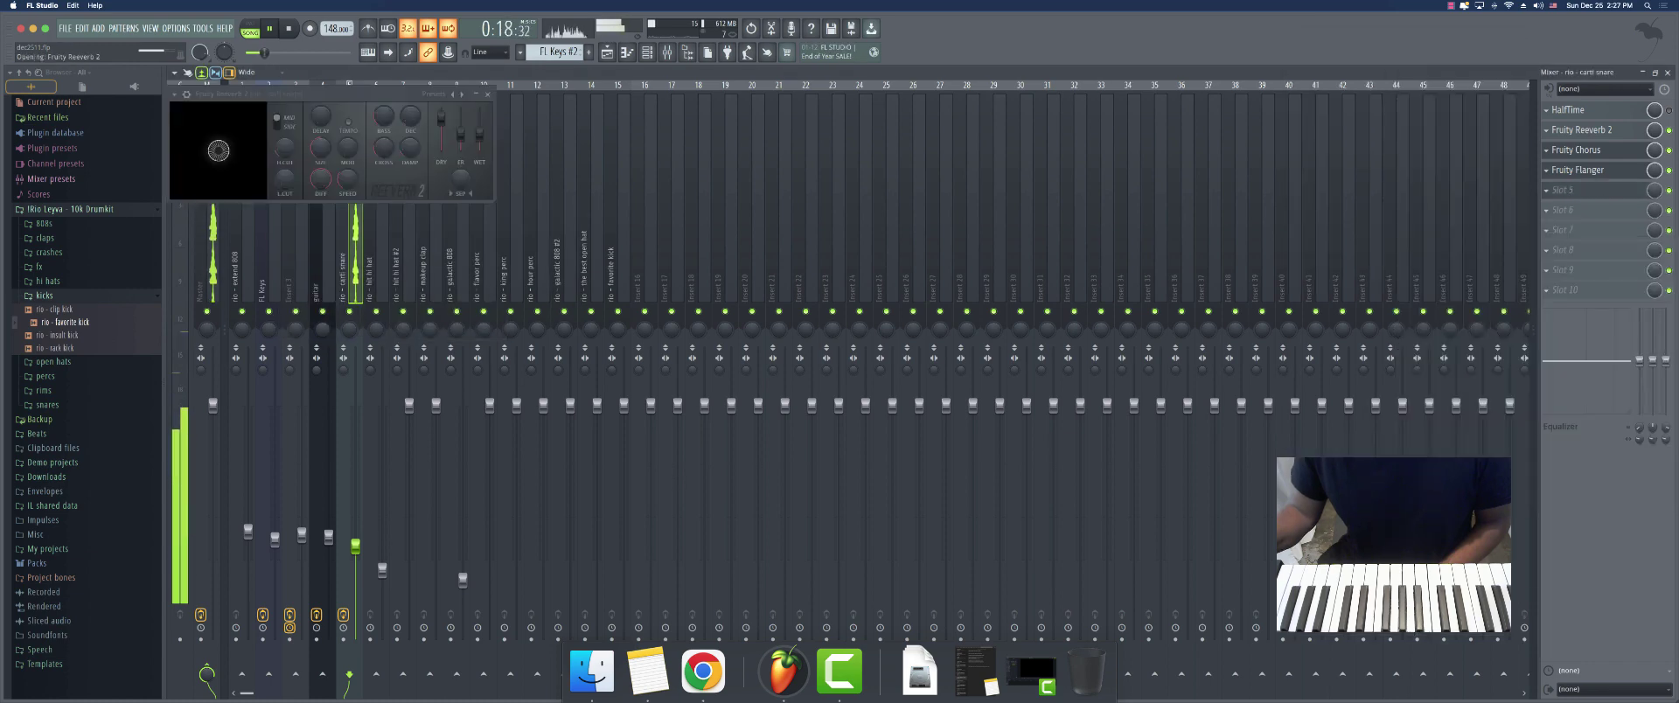
click(488, 95)
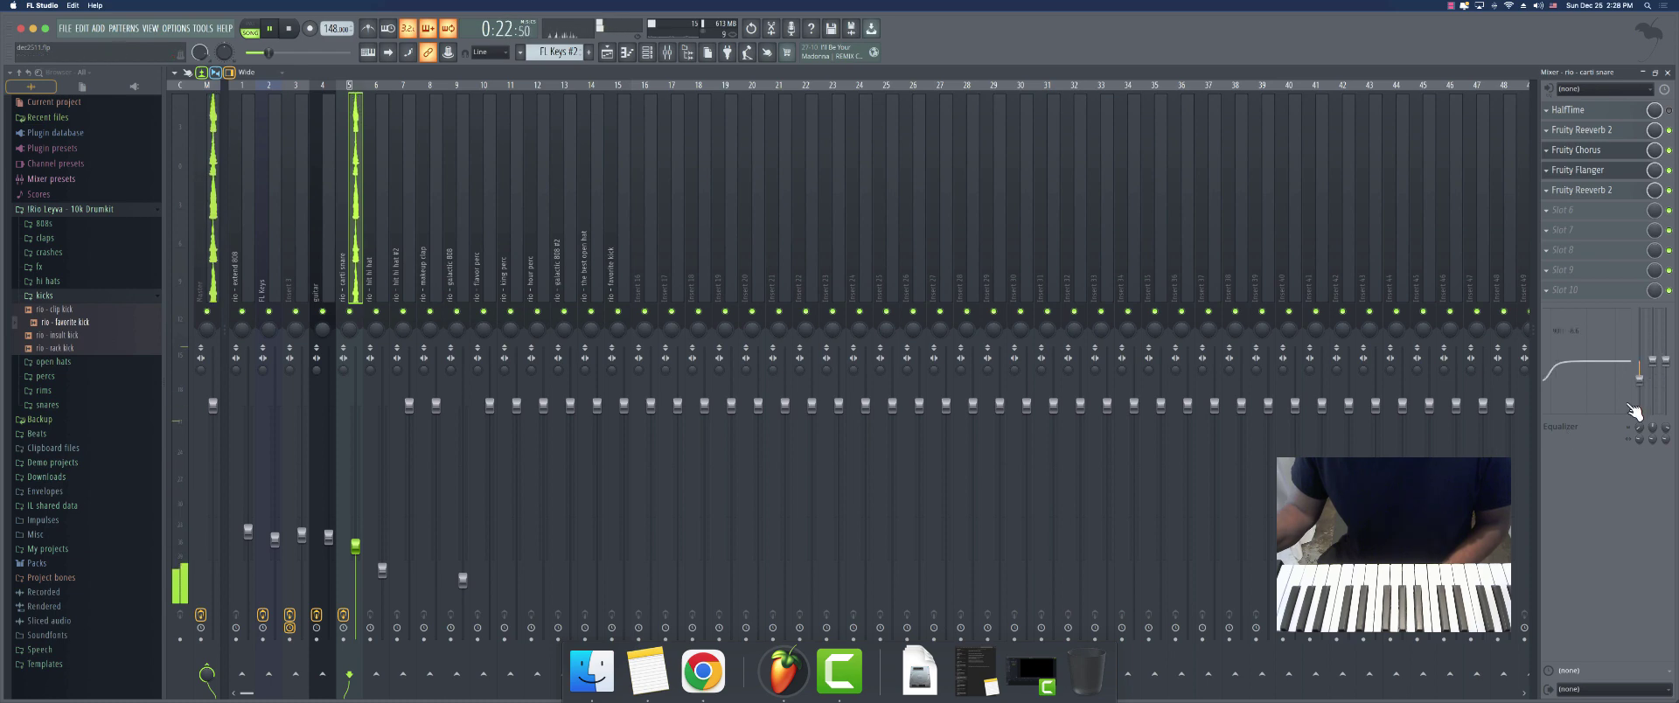
Cut the low and high shelf EQ bands on mixer track 5 and lower its volume fader slightly
drag(1668, 363, 1668, 406)
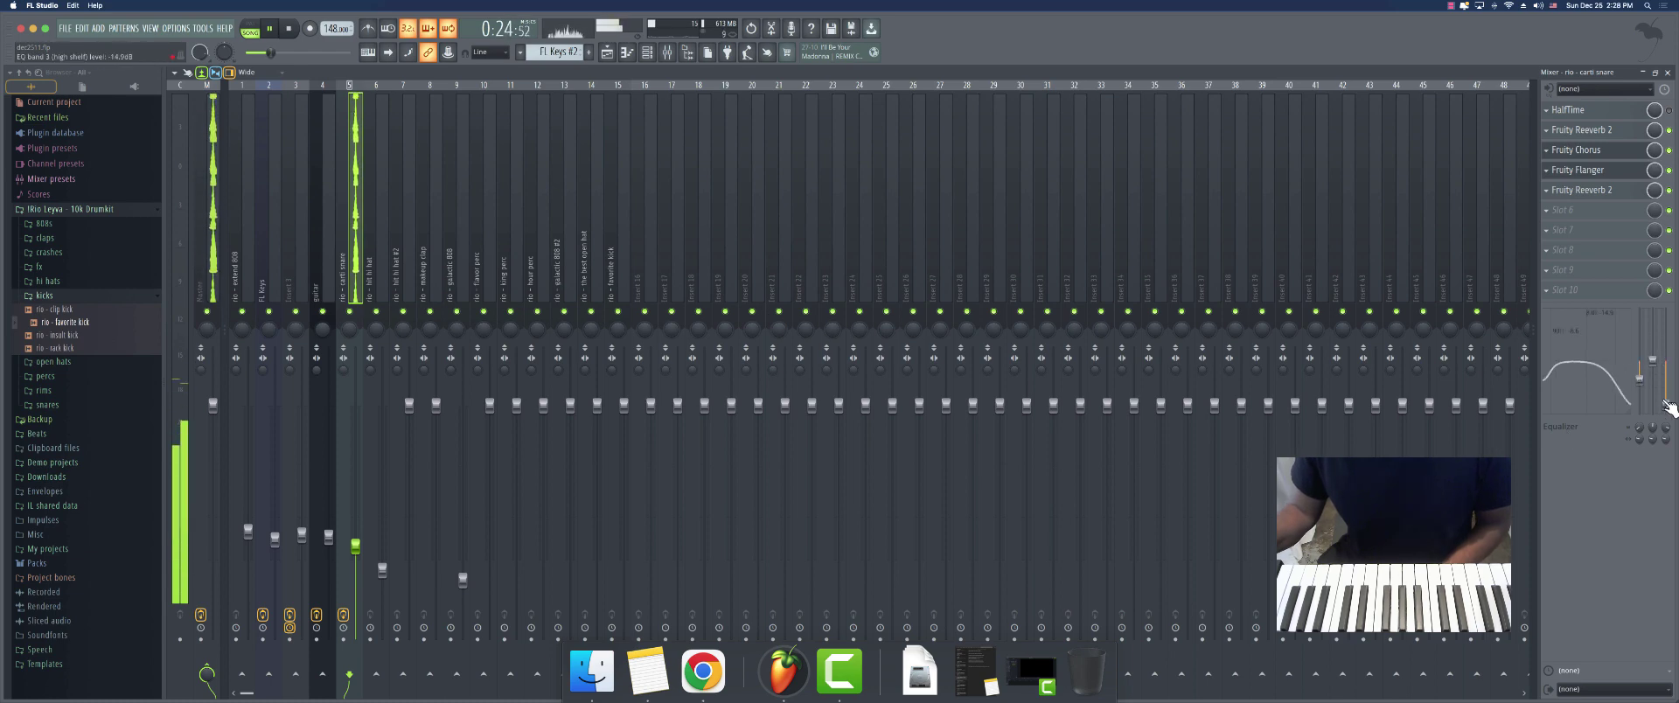
click(1668, 73)
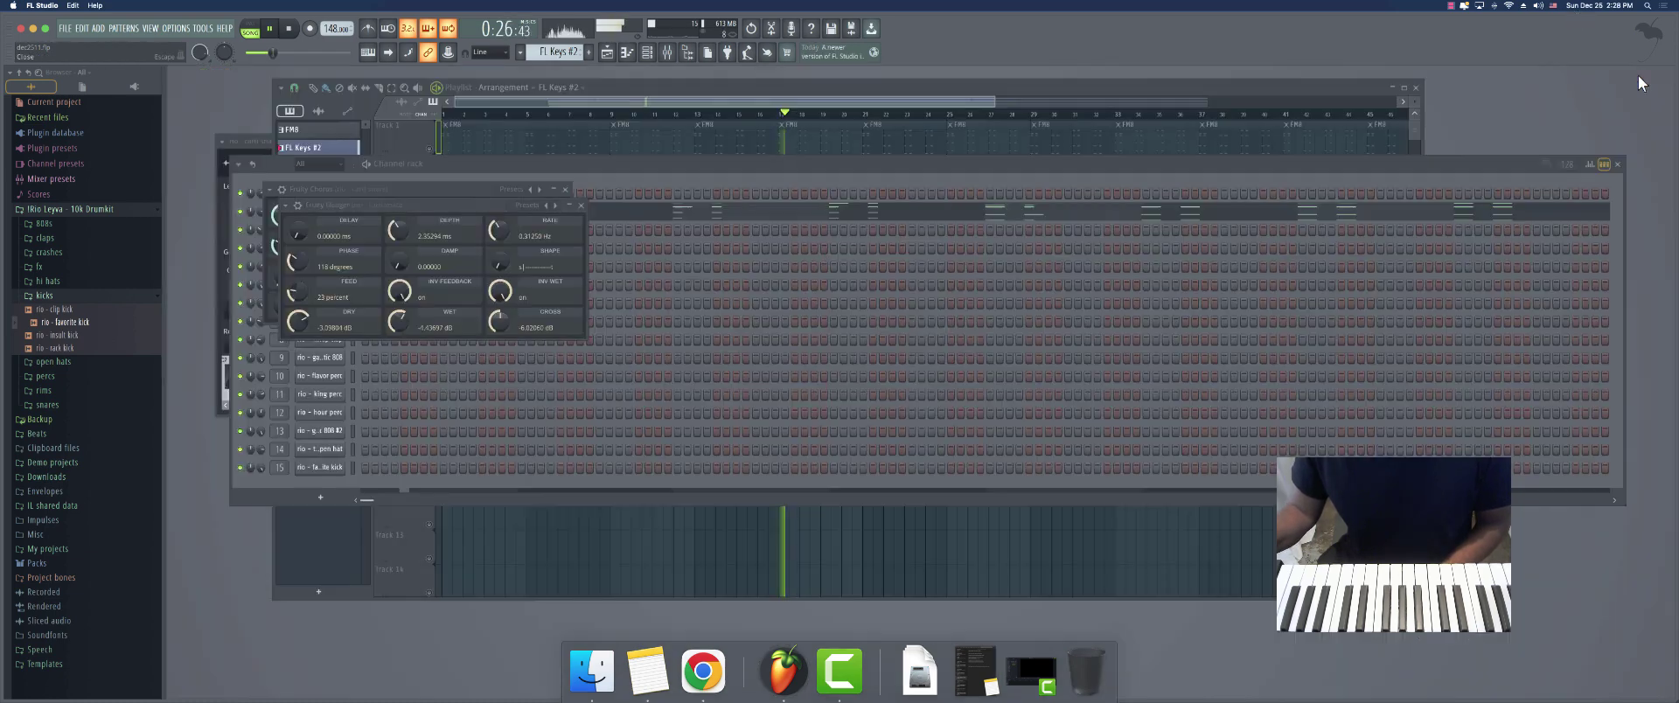
click(582, 205)
click(564, 189)
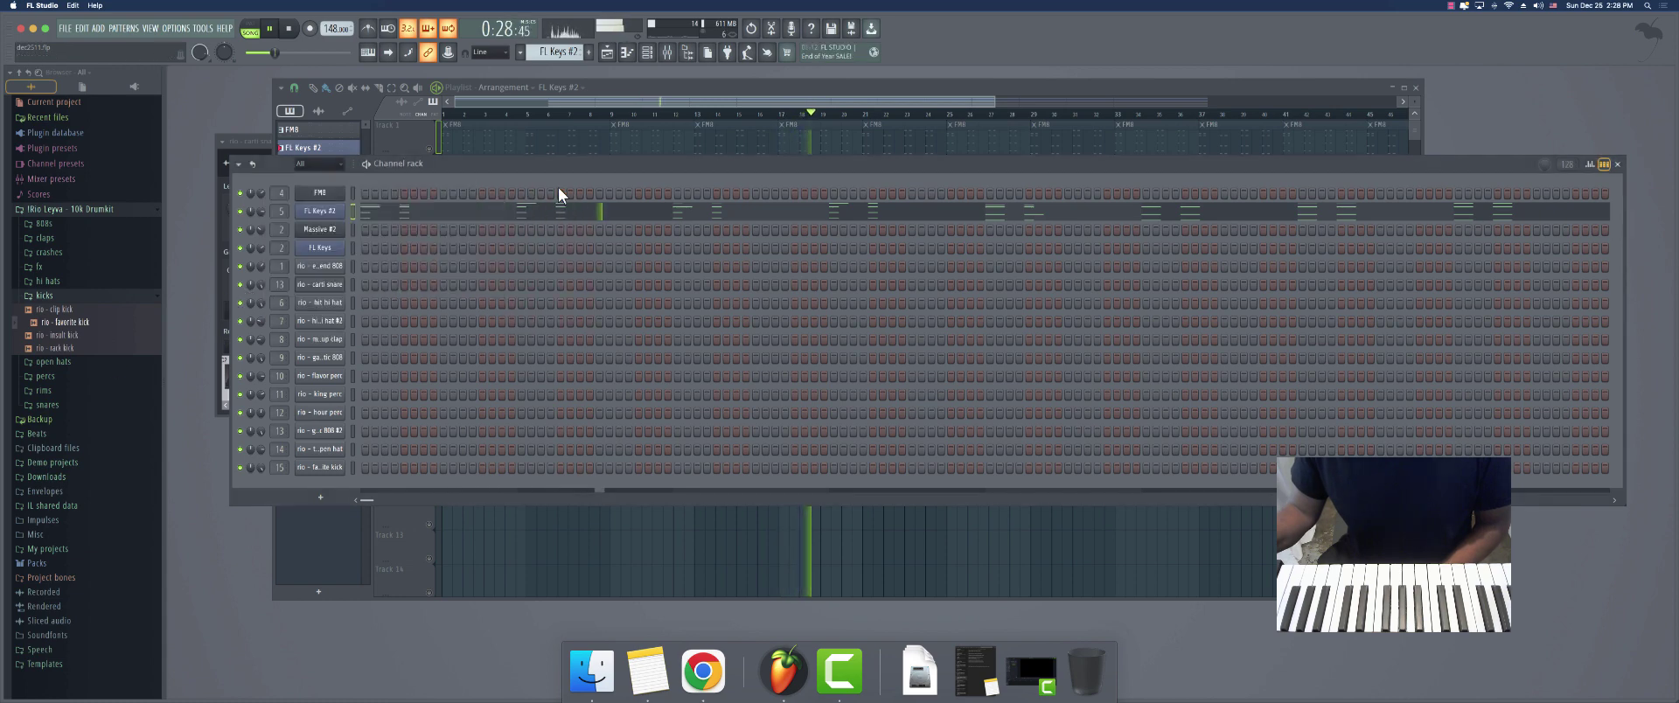
key(F9)
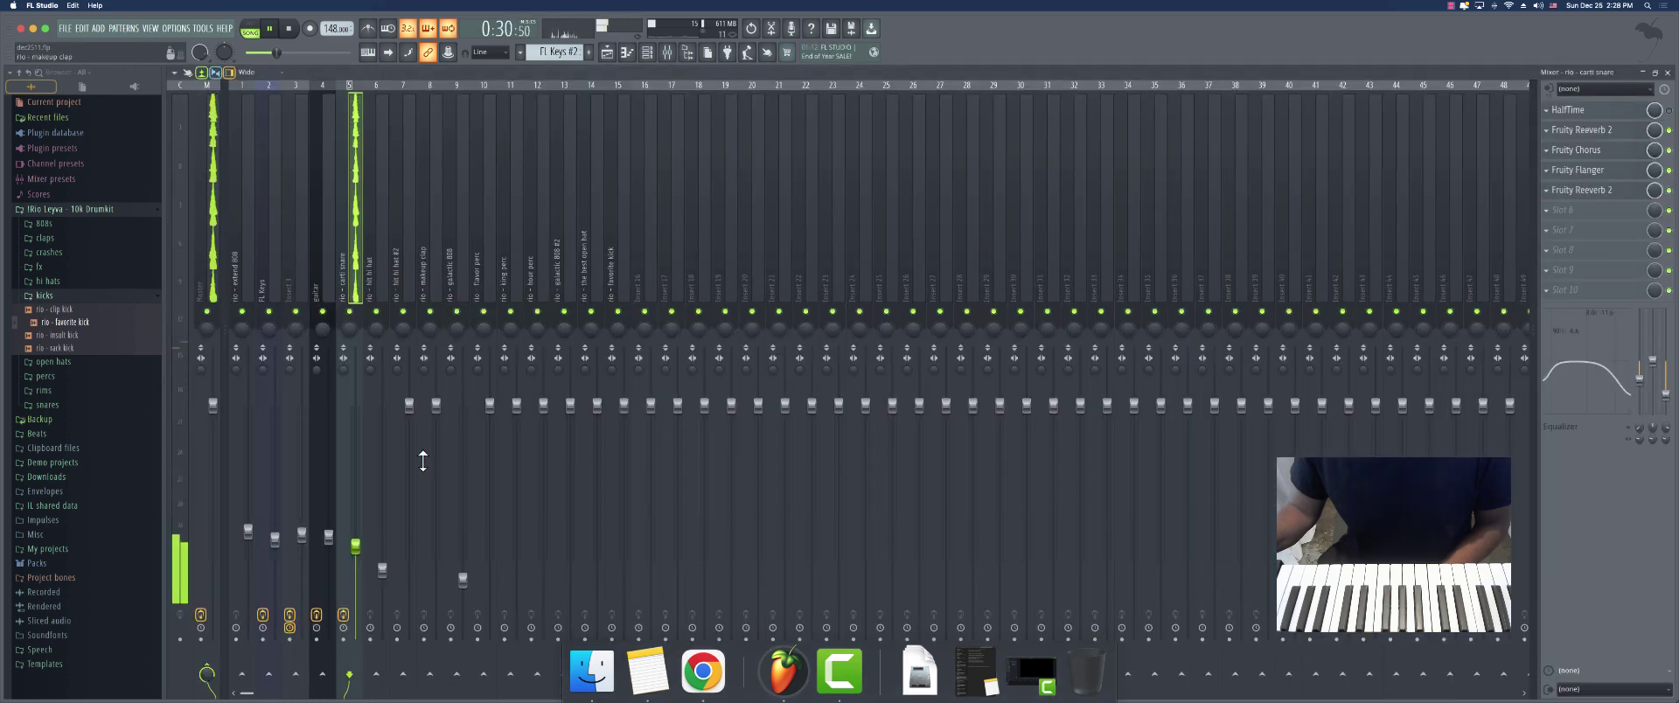
drag(355, 547, 355, 565)
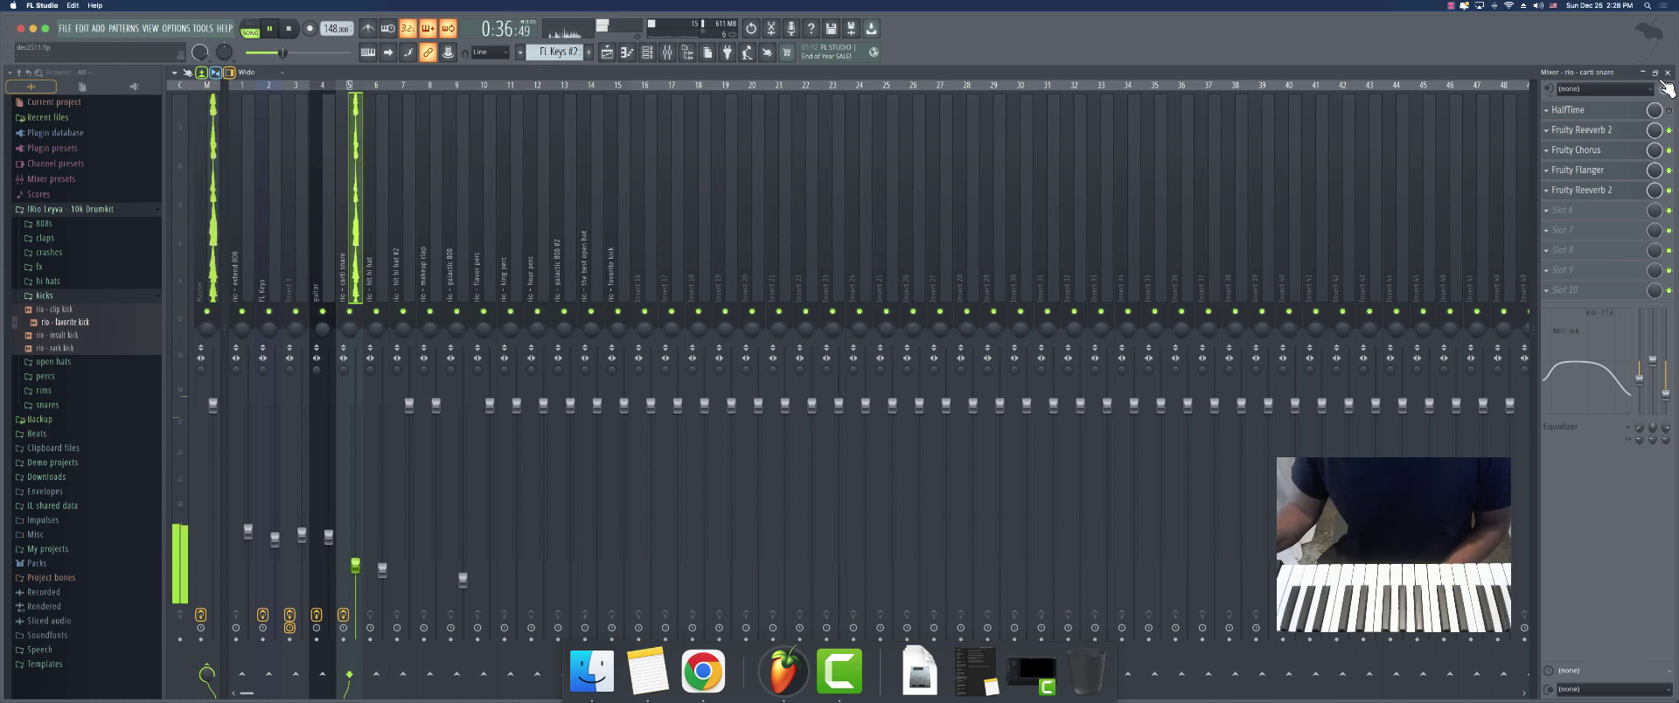
Return to the playlist, turn off the track solo so every track plays, and restart playback from bar 9
key(F9)
click(631, 92)
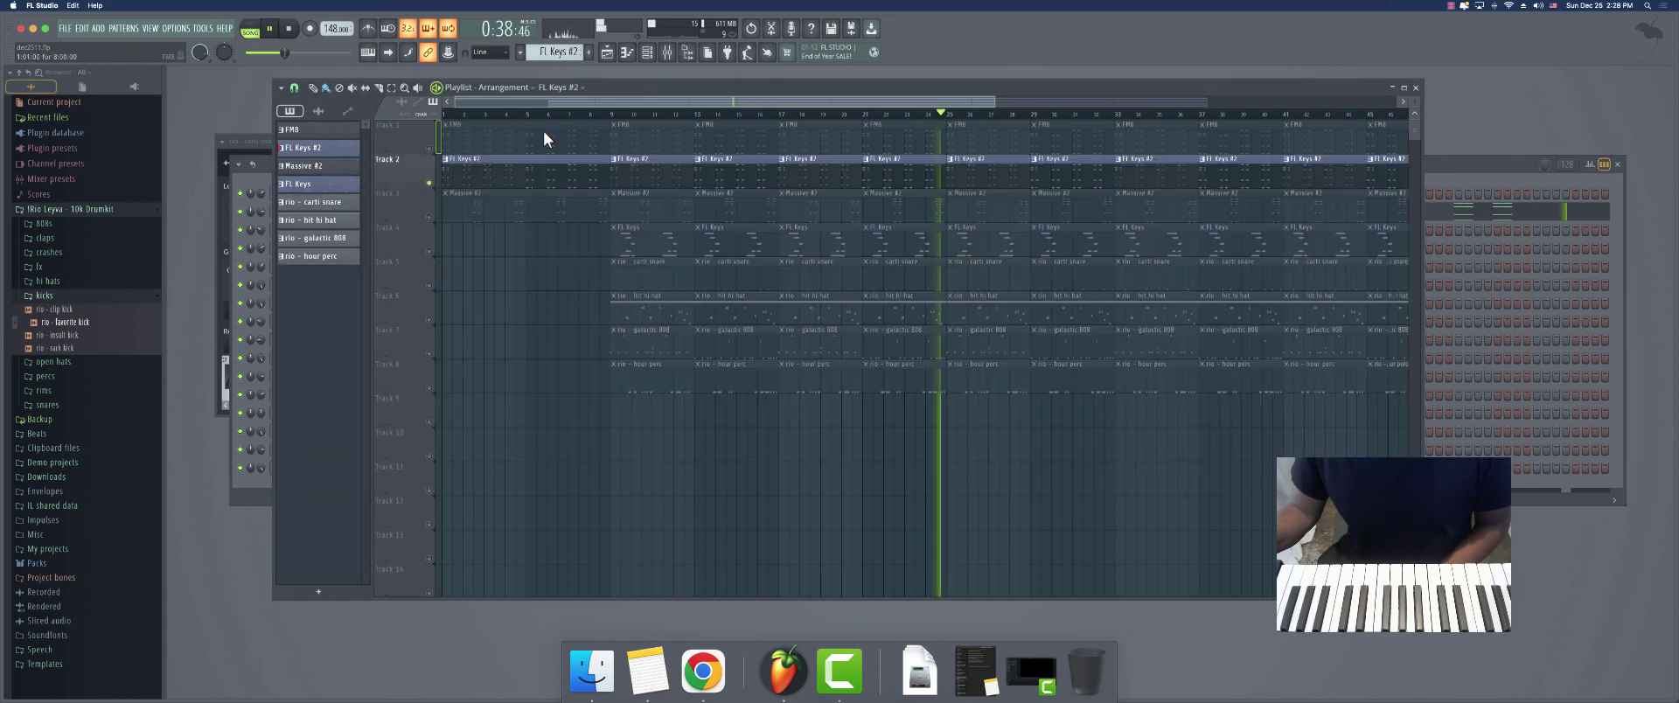
right_click(425, 188)
click(437, 190)
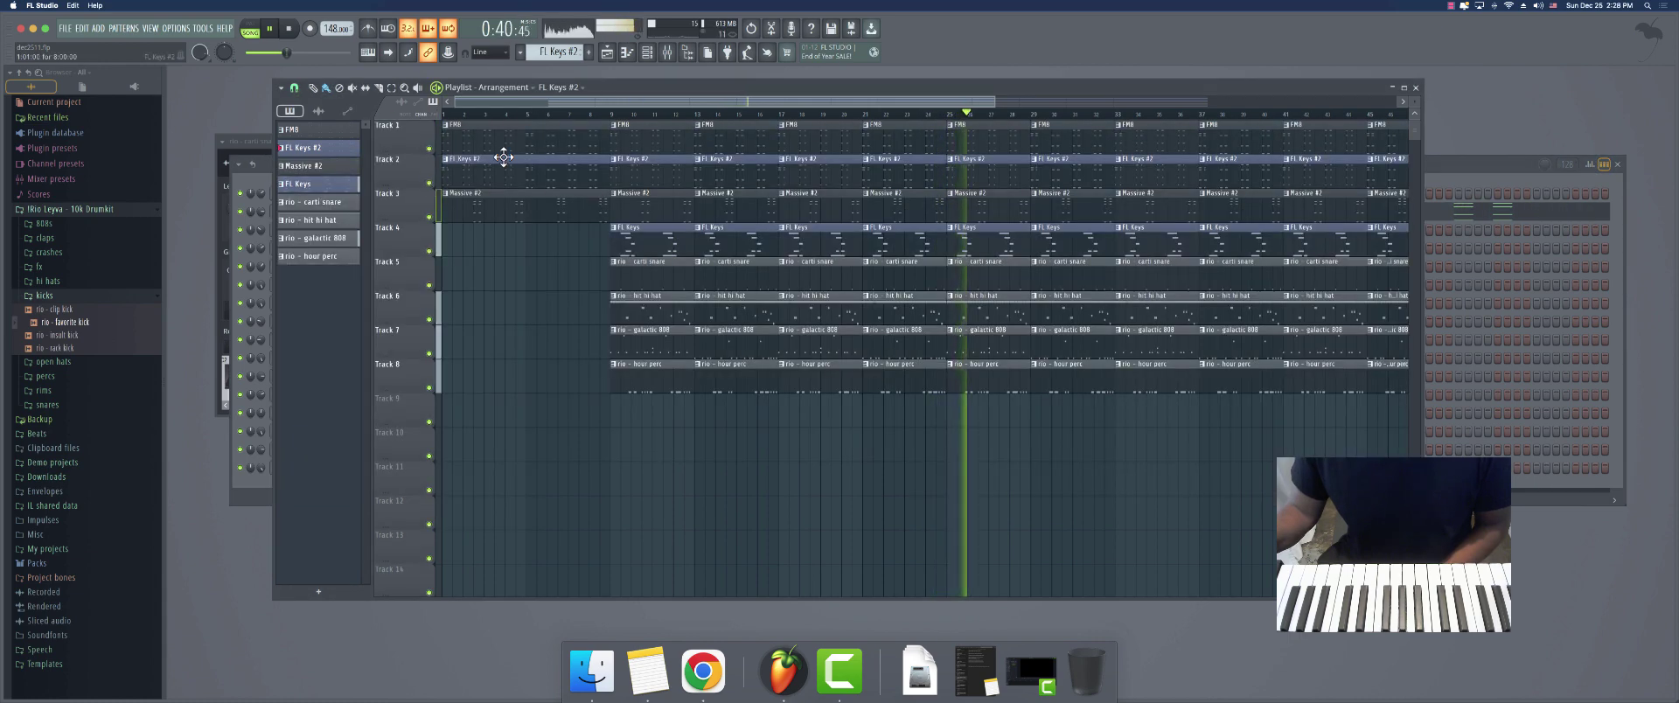
click(619, 115)
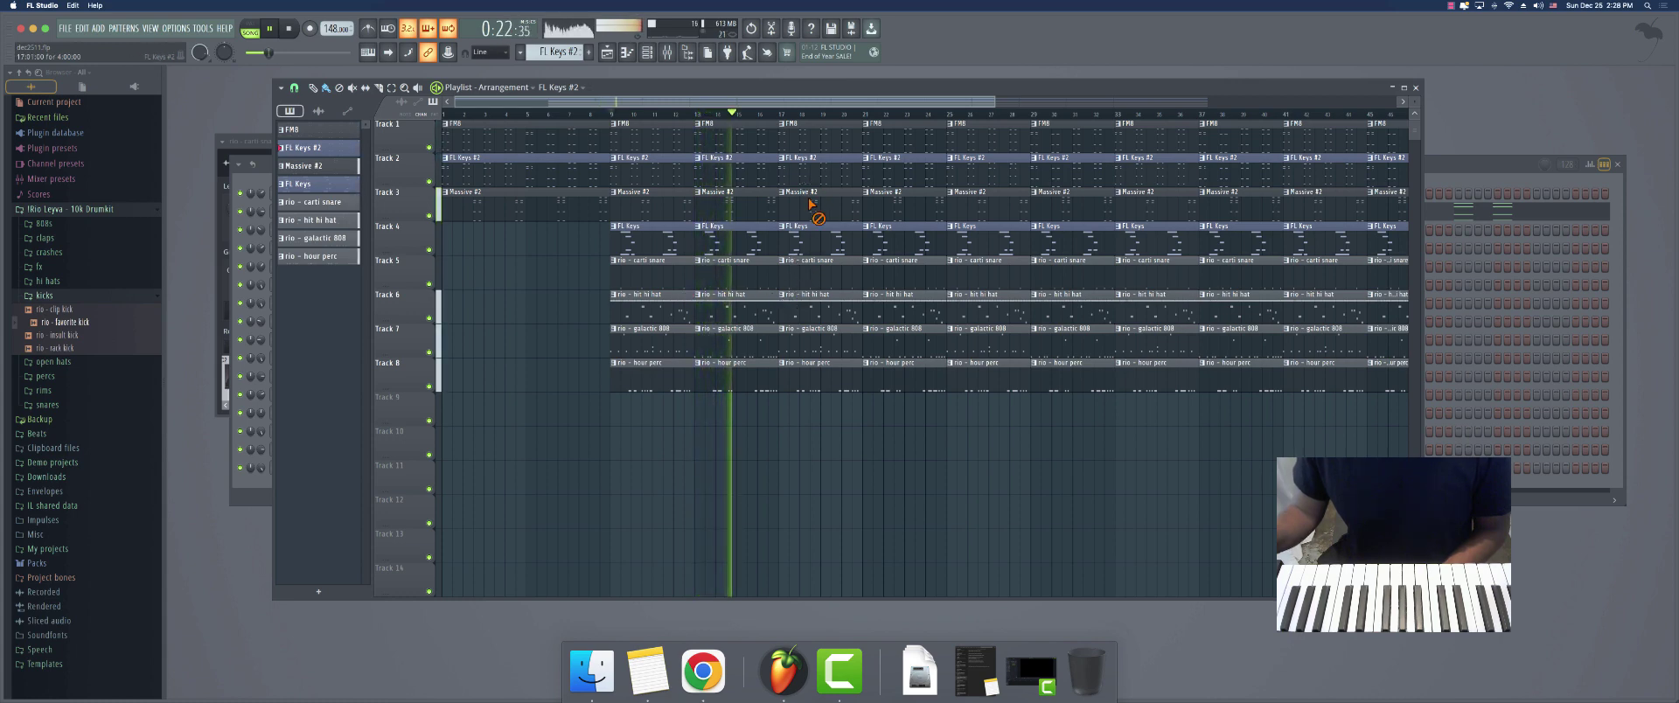
Delete the FL Keys #2, Massive #2, FL Keys, carti snare and hit hi hat clips in bars 17 to 24
right_click(813, 160)
right_click(813, 193)
right_click(813, 228)
right_click(814, 262)
right_click(816, 295)
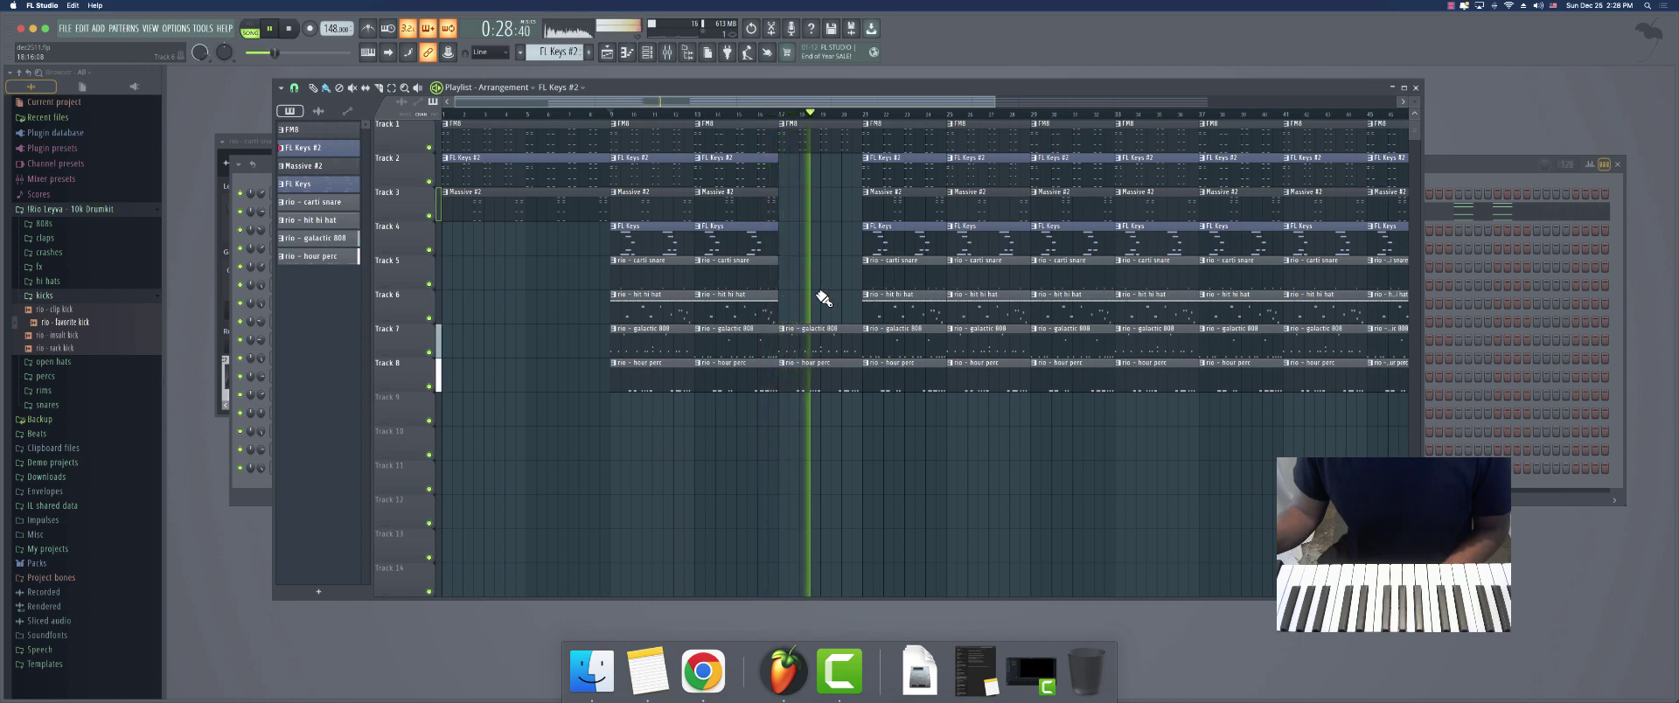
right_click(866, 160)
right_click(870, 193)
right_click(874, 227)
right_click(880, 261)
right_click(884, 296)
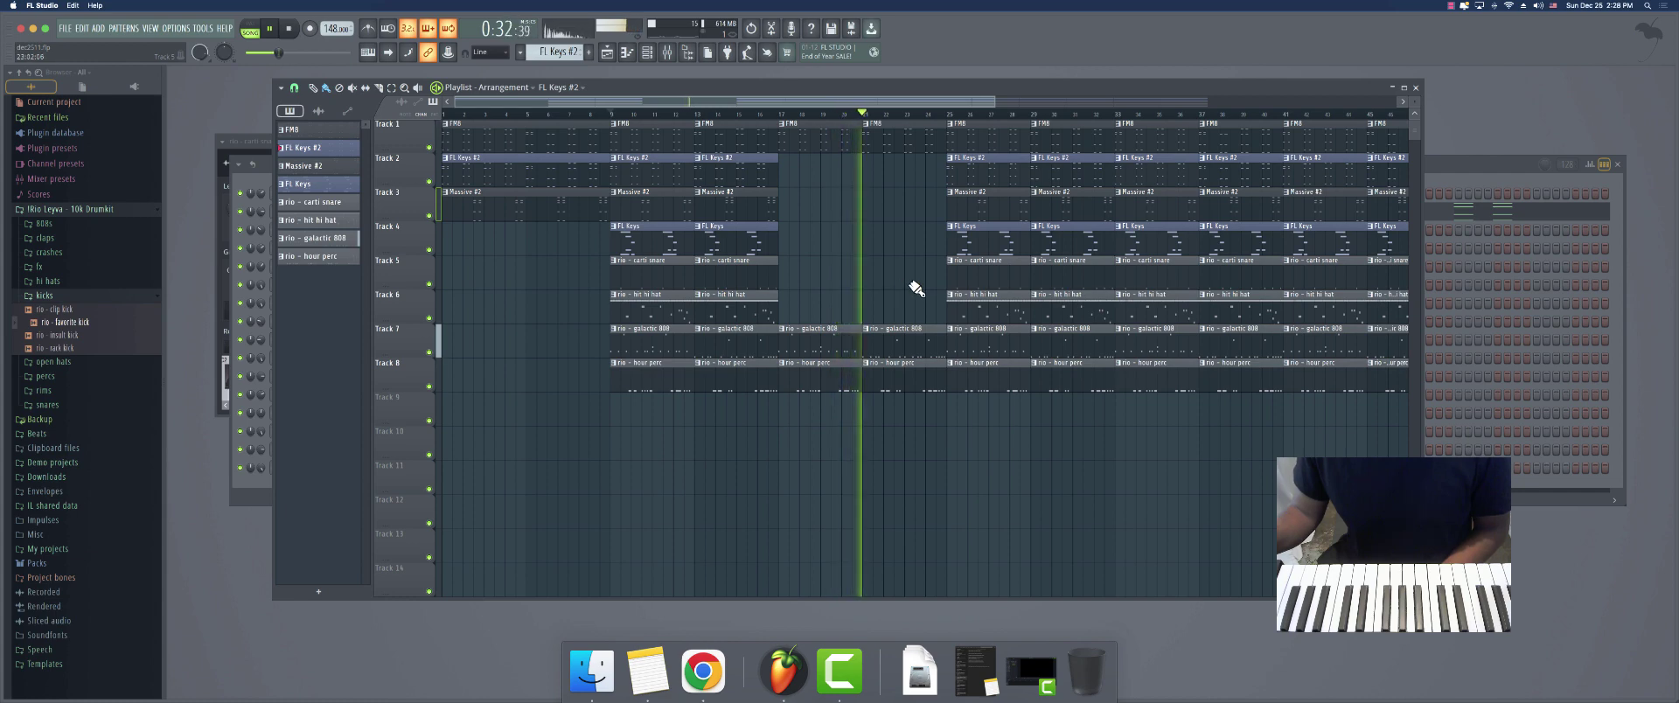
Delete the Massive #2 and FL Keys clips in bars 25 to 32 of the playlist
scroll(899, 285, right, 3)
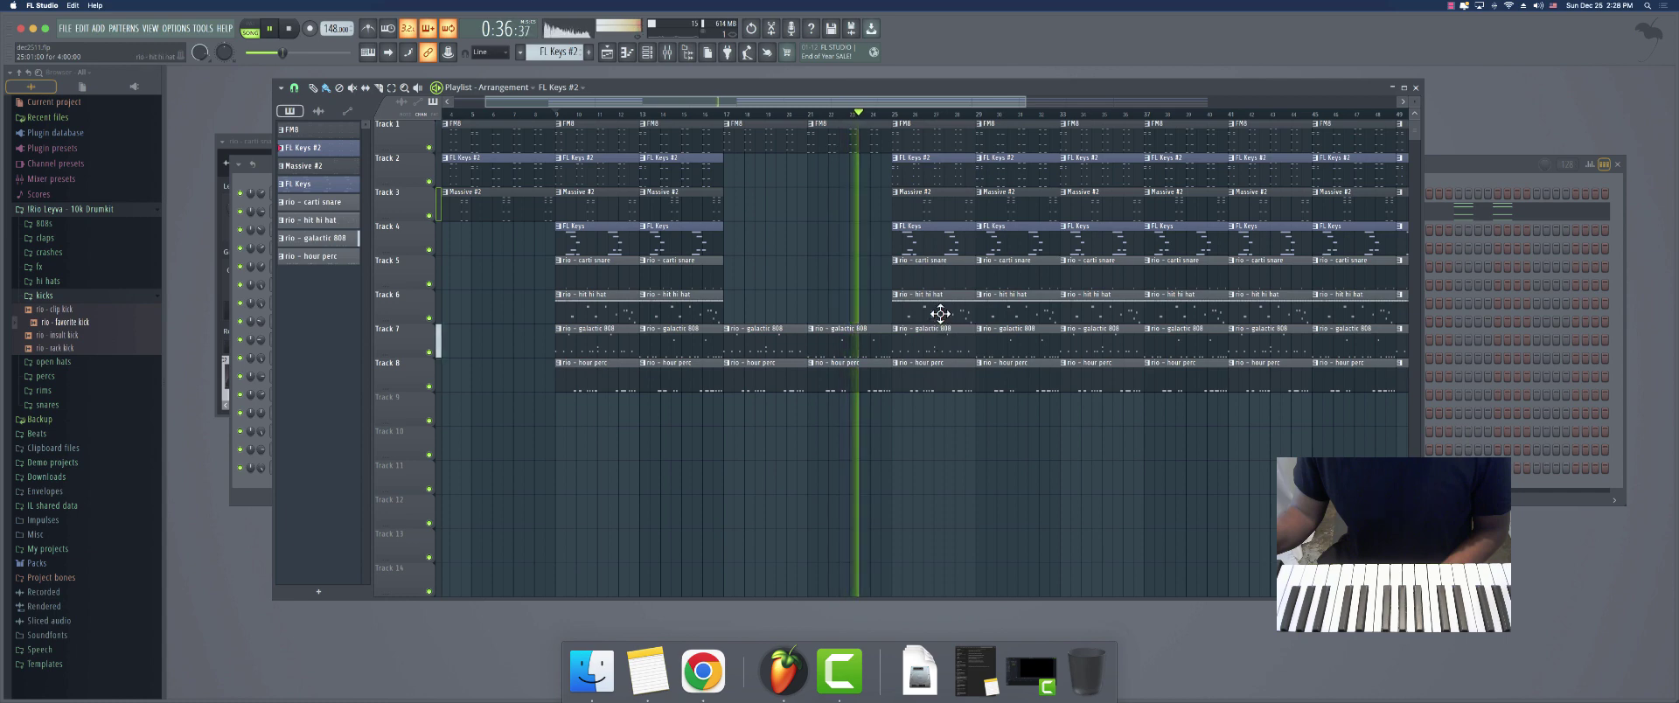
right_click(933, 238)
right_click(934, 210)
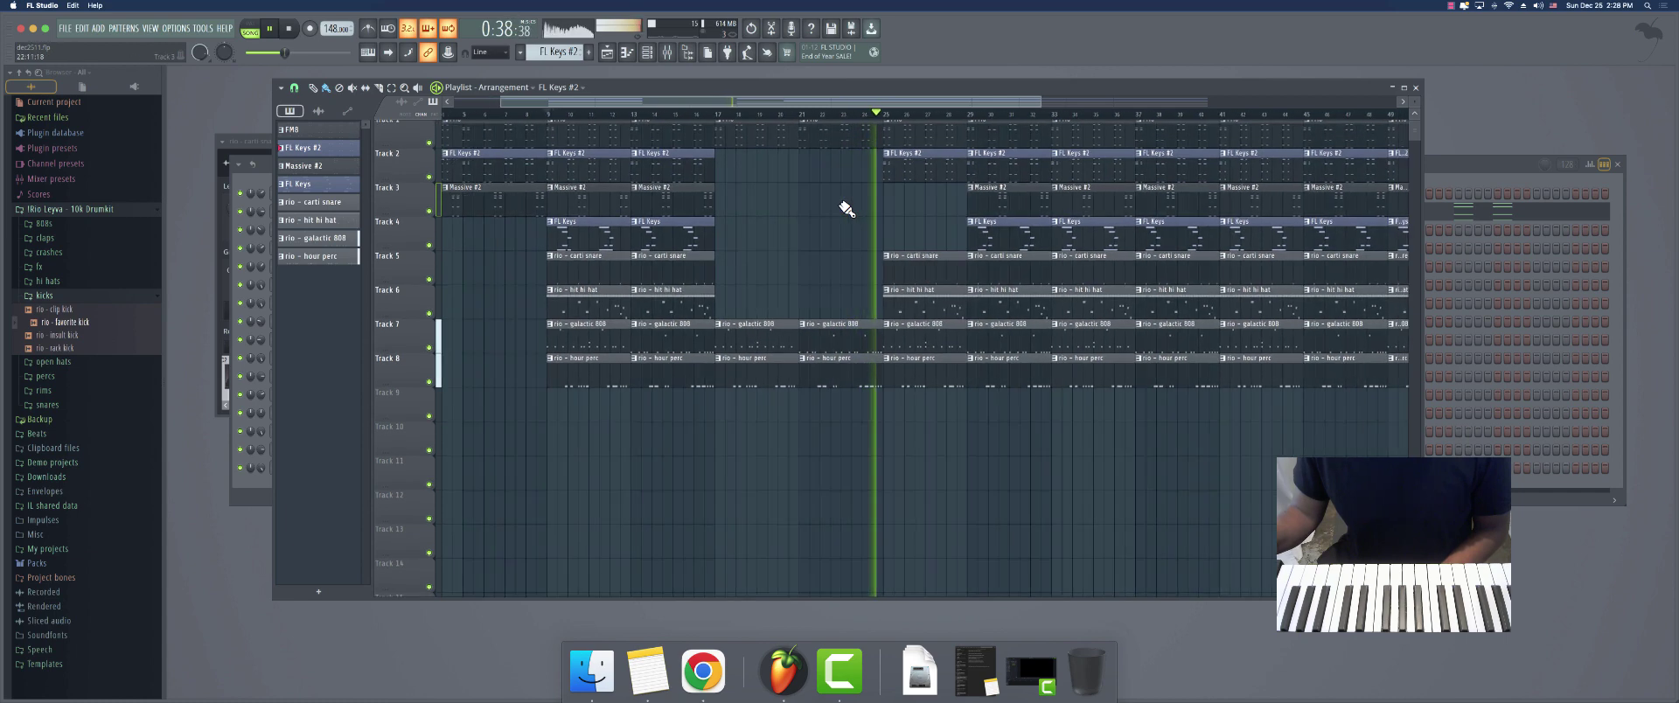
scroll(848, 212, right, 6)
scroll(753, 212, right, 4)
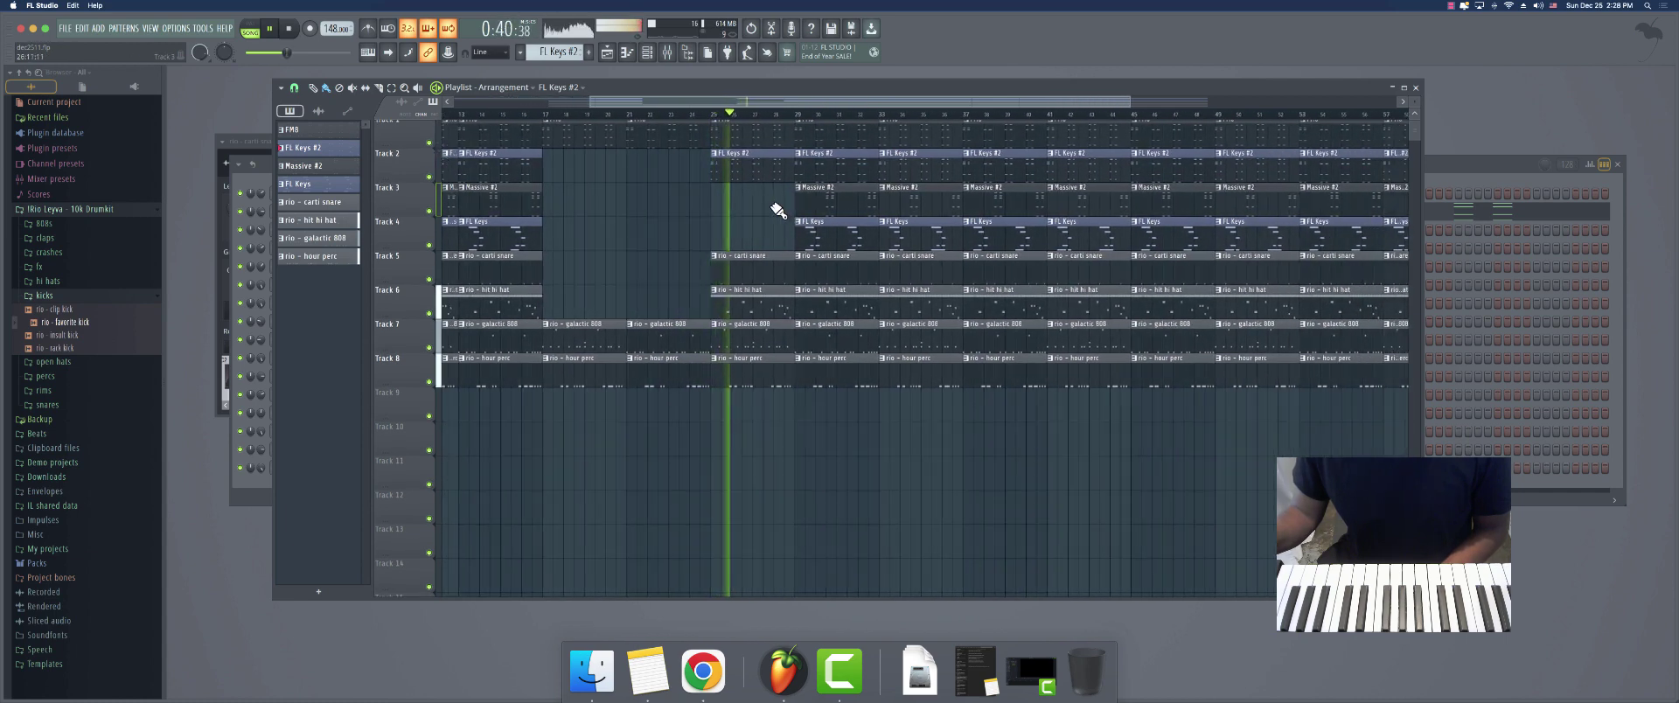
scroll(700, 104, down, 3)
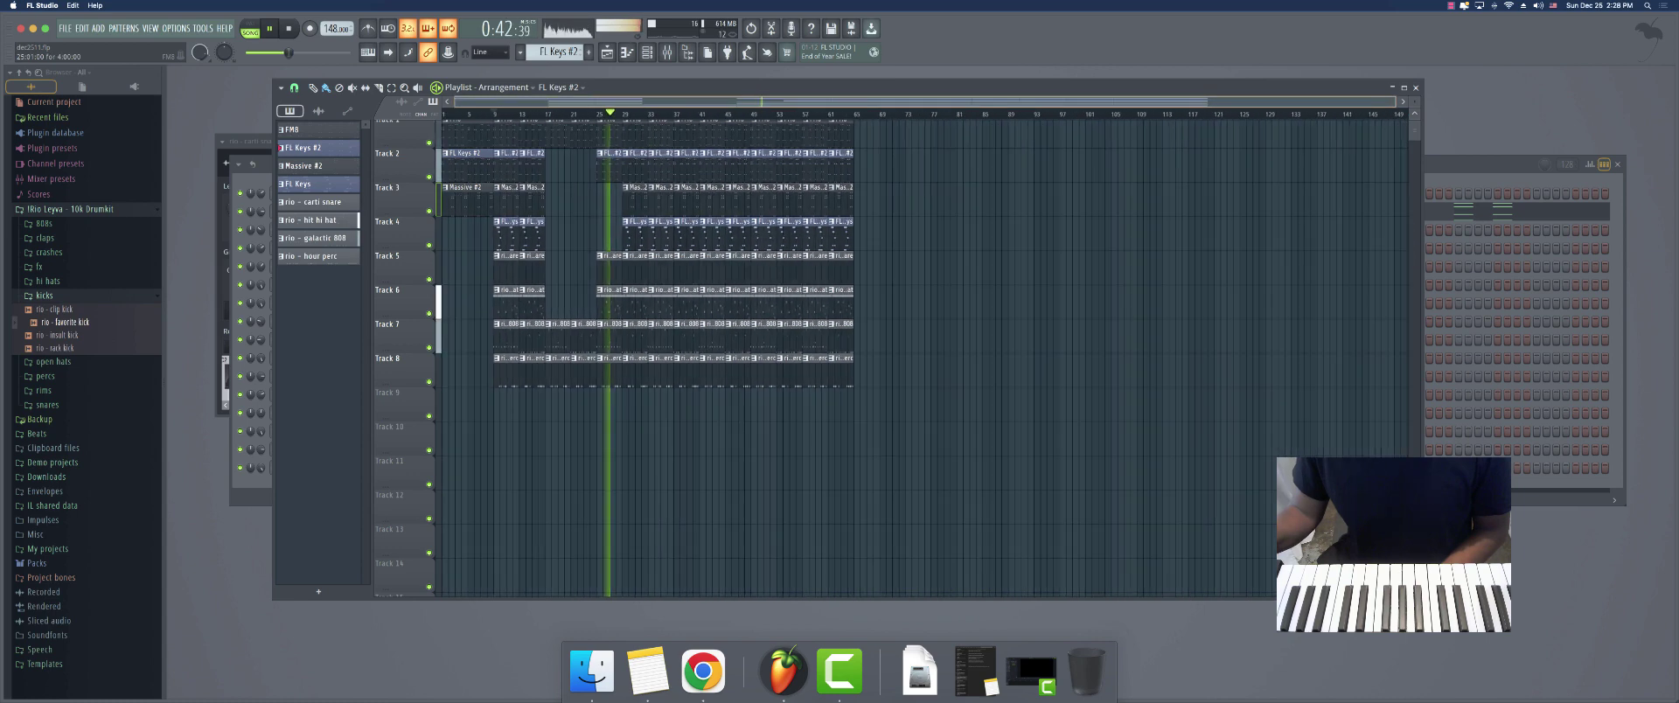
scroll(723, 138, up, 3)
right_click(907, 207)
right_click(907, 230)
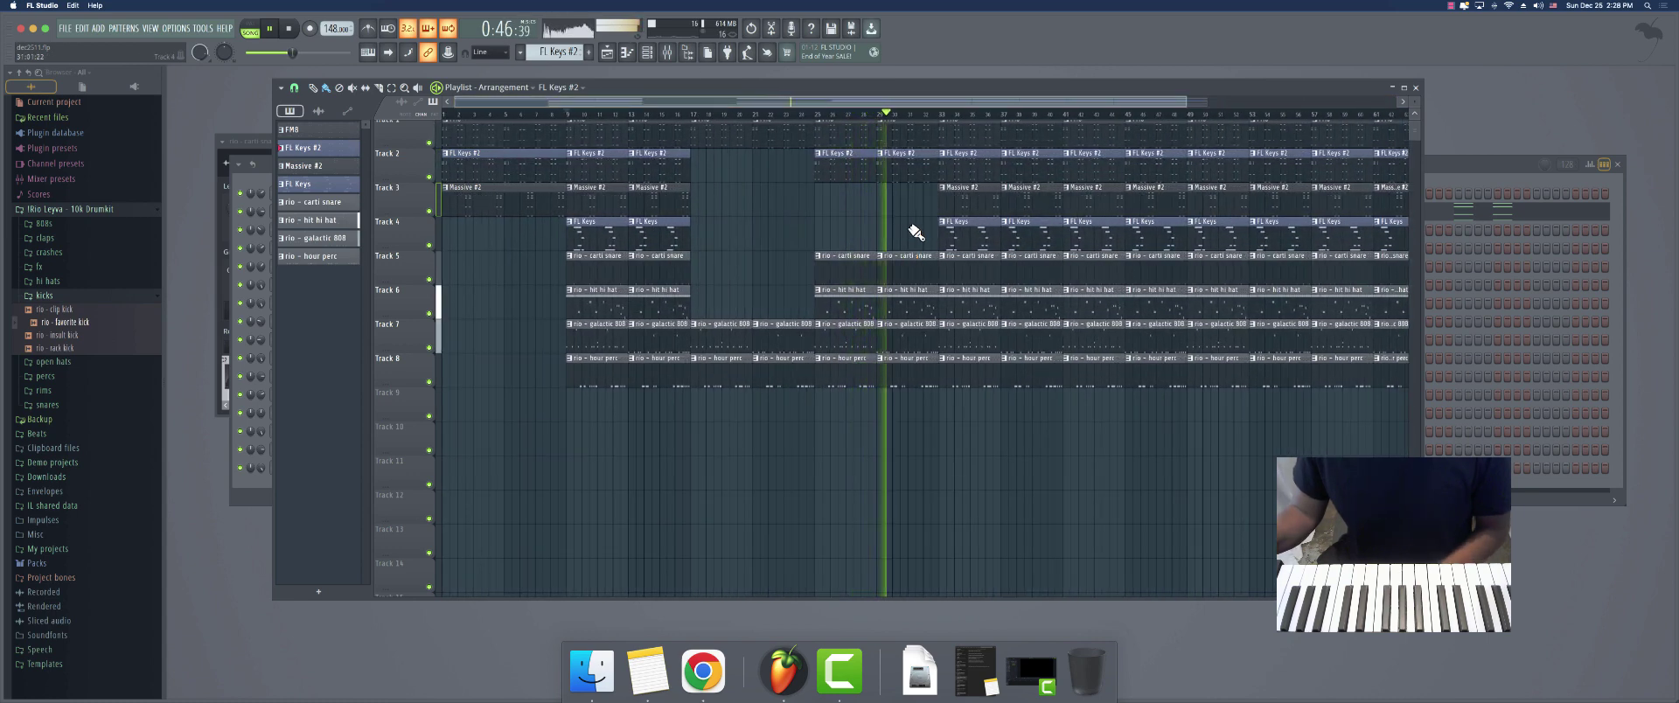
Trim the ends of the four drum clips starting at bar 29 slightly and delete the four drum clips at bar 33
drag(911, 232, 907, 424)
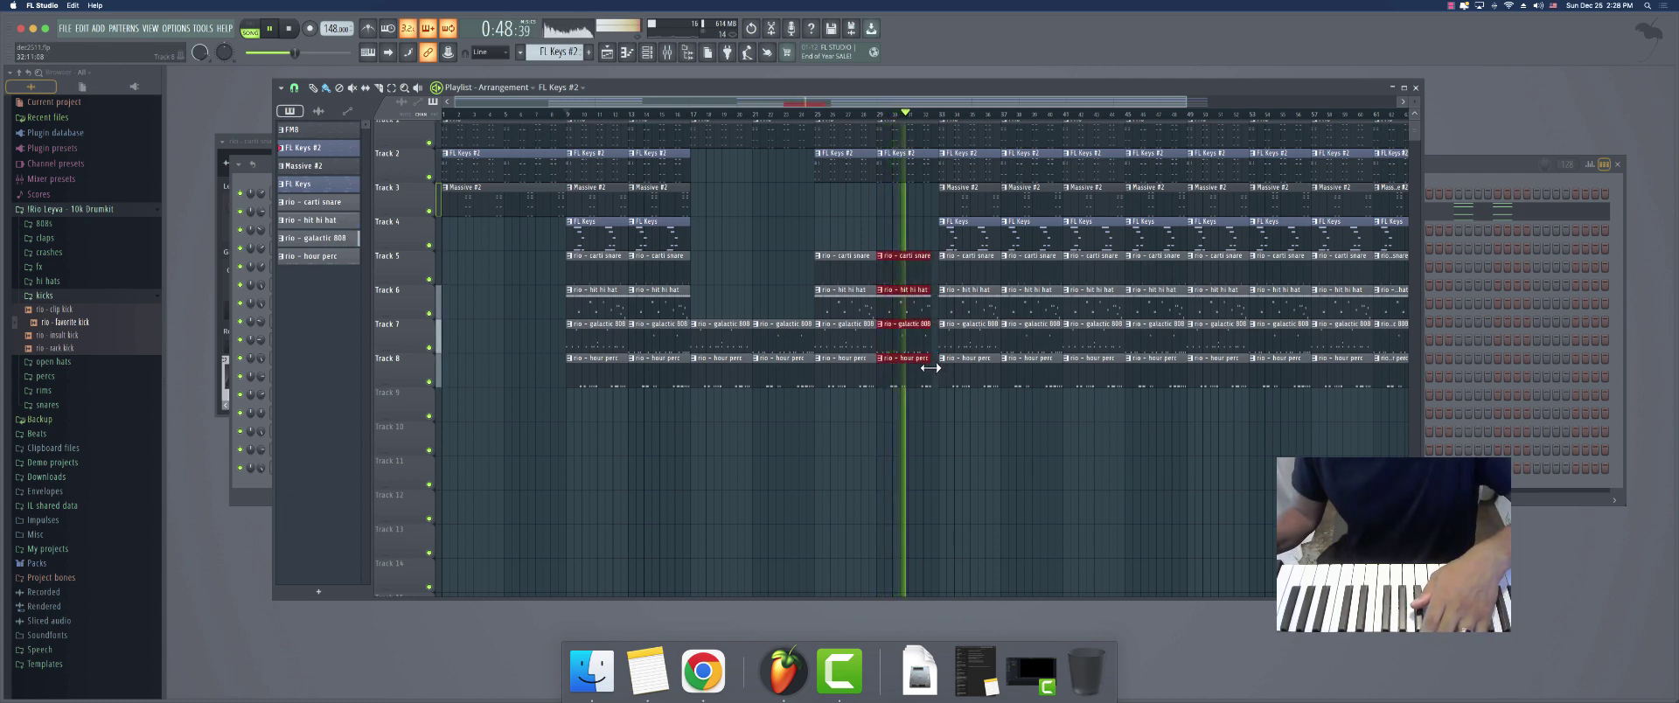
click(968, 438)
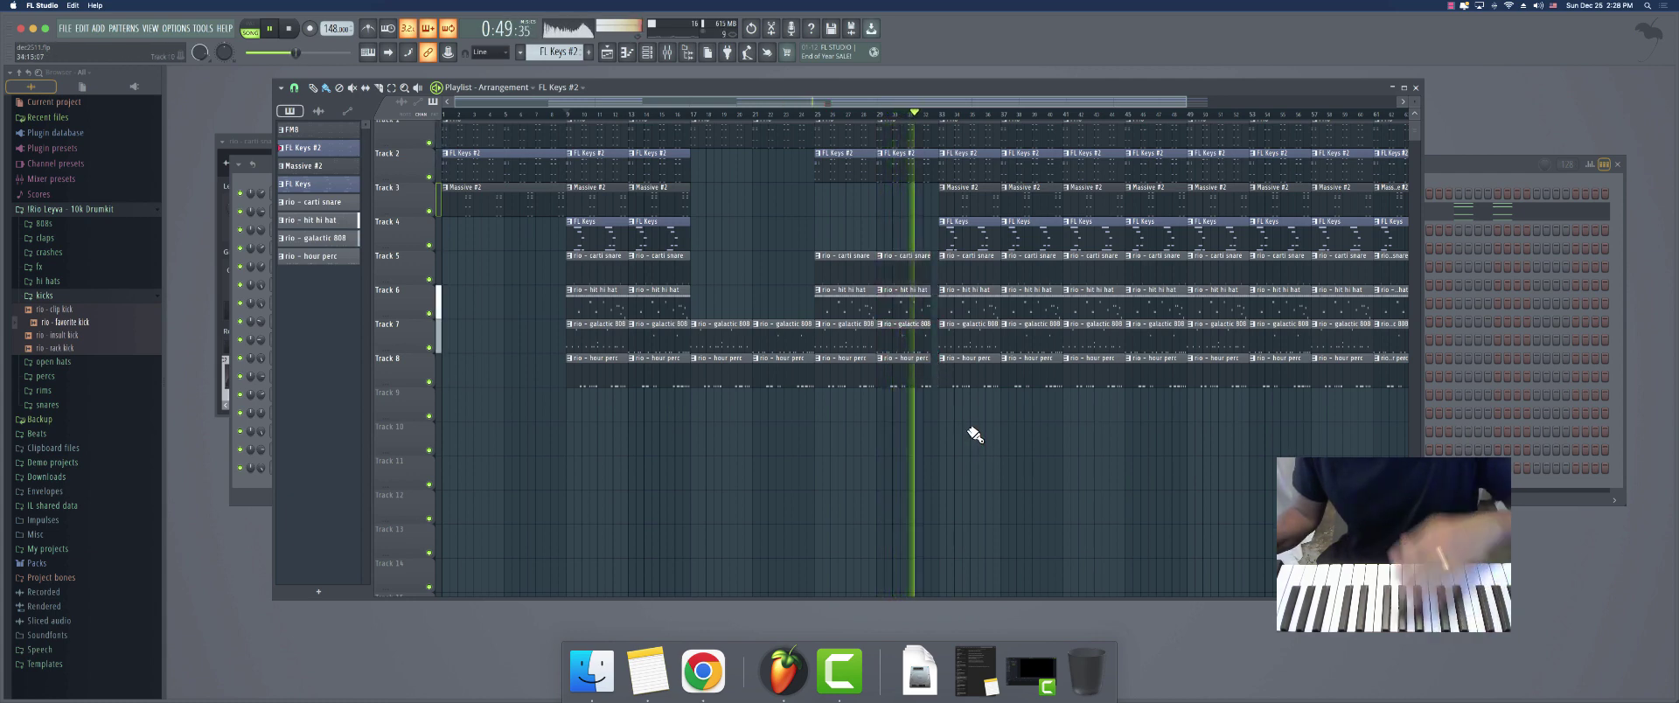
right_click(967, 262)
right_click(967, 297)
right_click(966, 332)
right_click(965, 368)
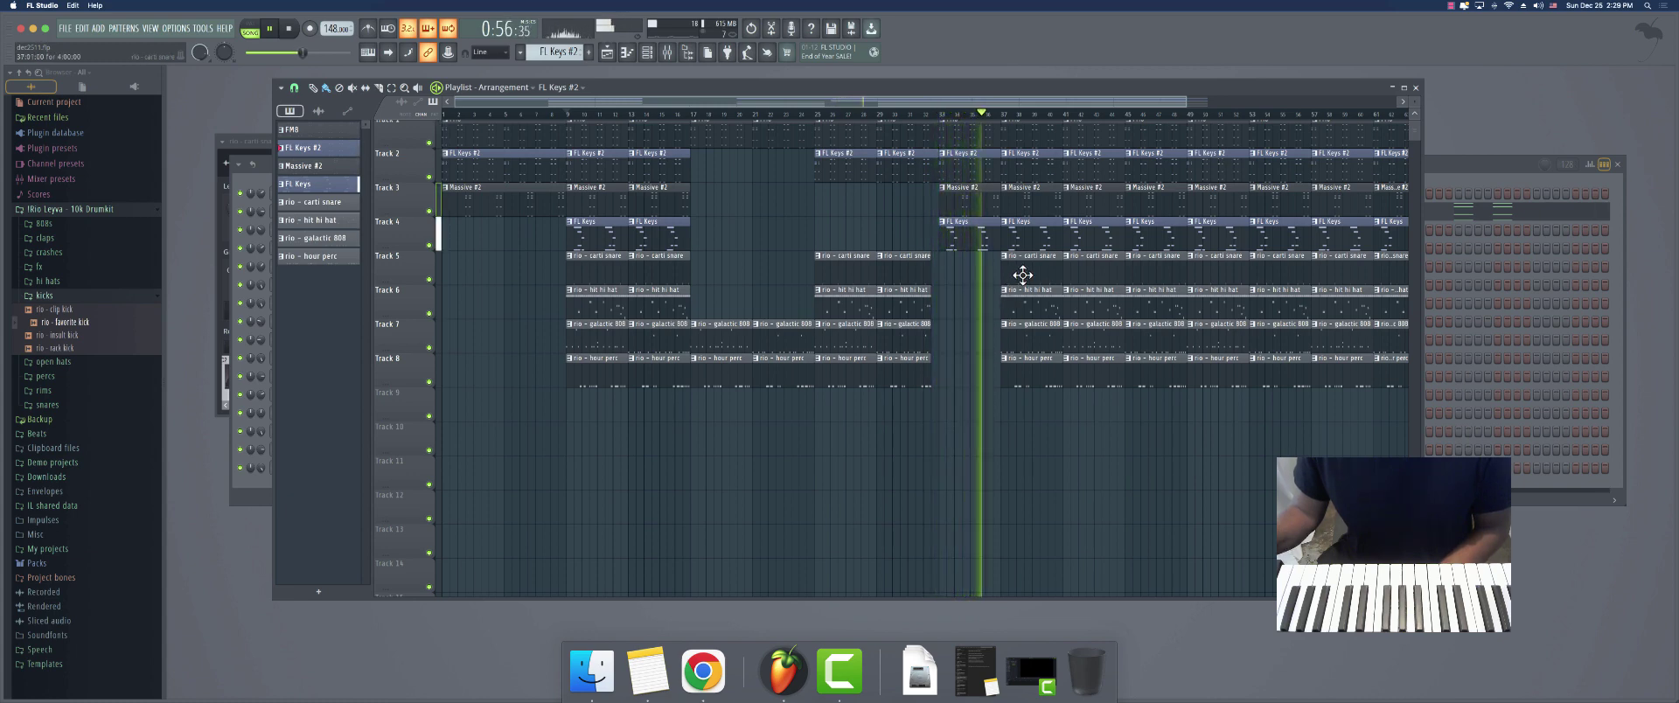
Delete the carti snare, galactic 808 and hour perc clips at bar 37 and trim the hit hi hat clip to start at bar 39
right_click(1020, 269)
right_click(1027, 332)
right_click(1029, 363)
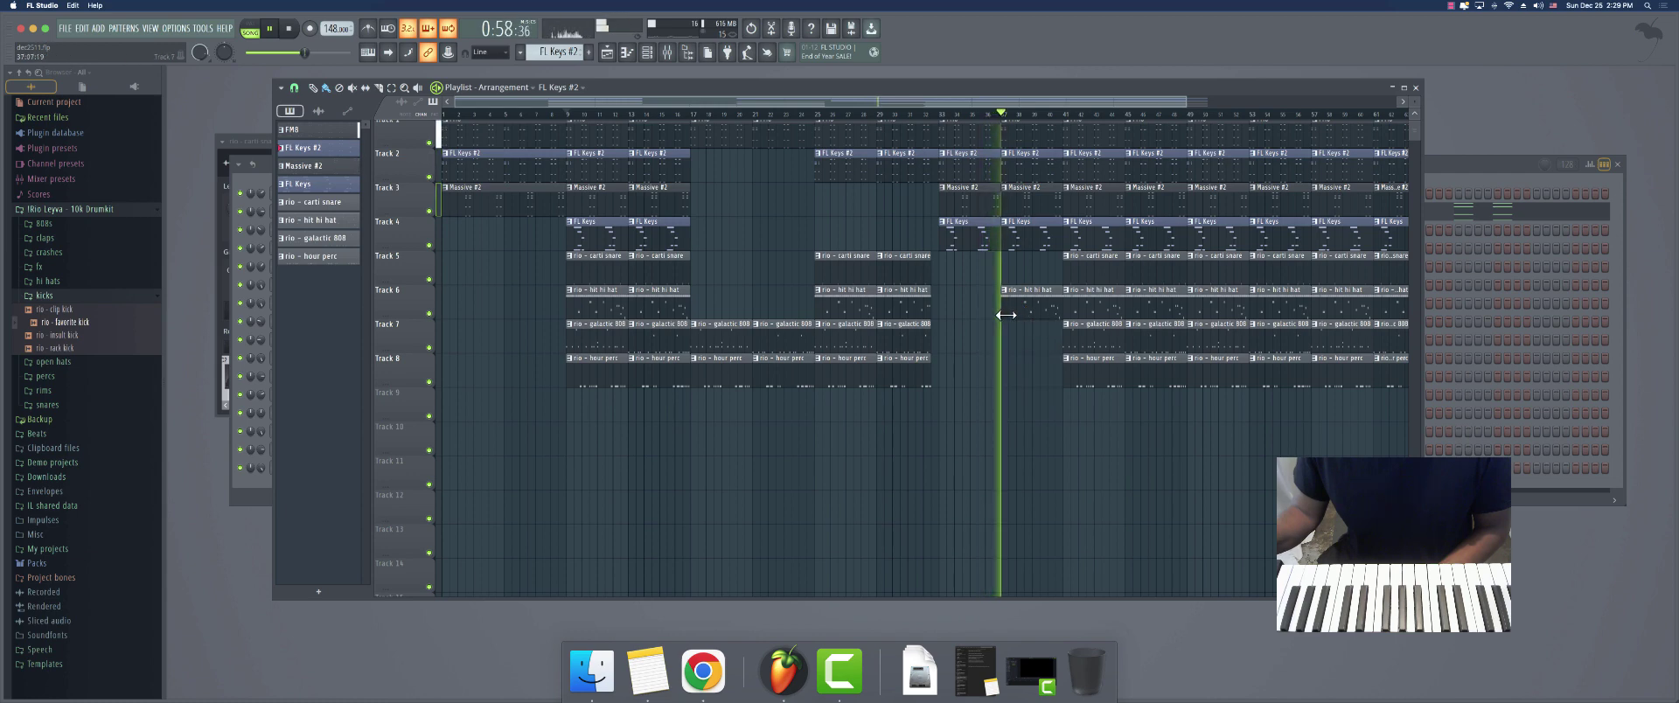
drag(1001, 304, 1034, 304)
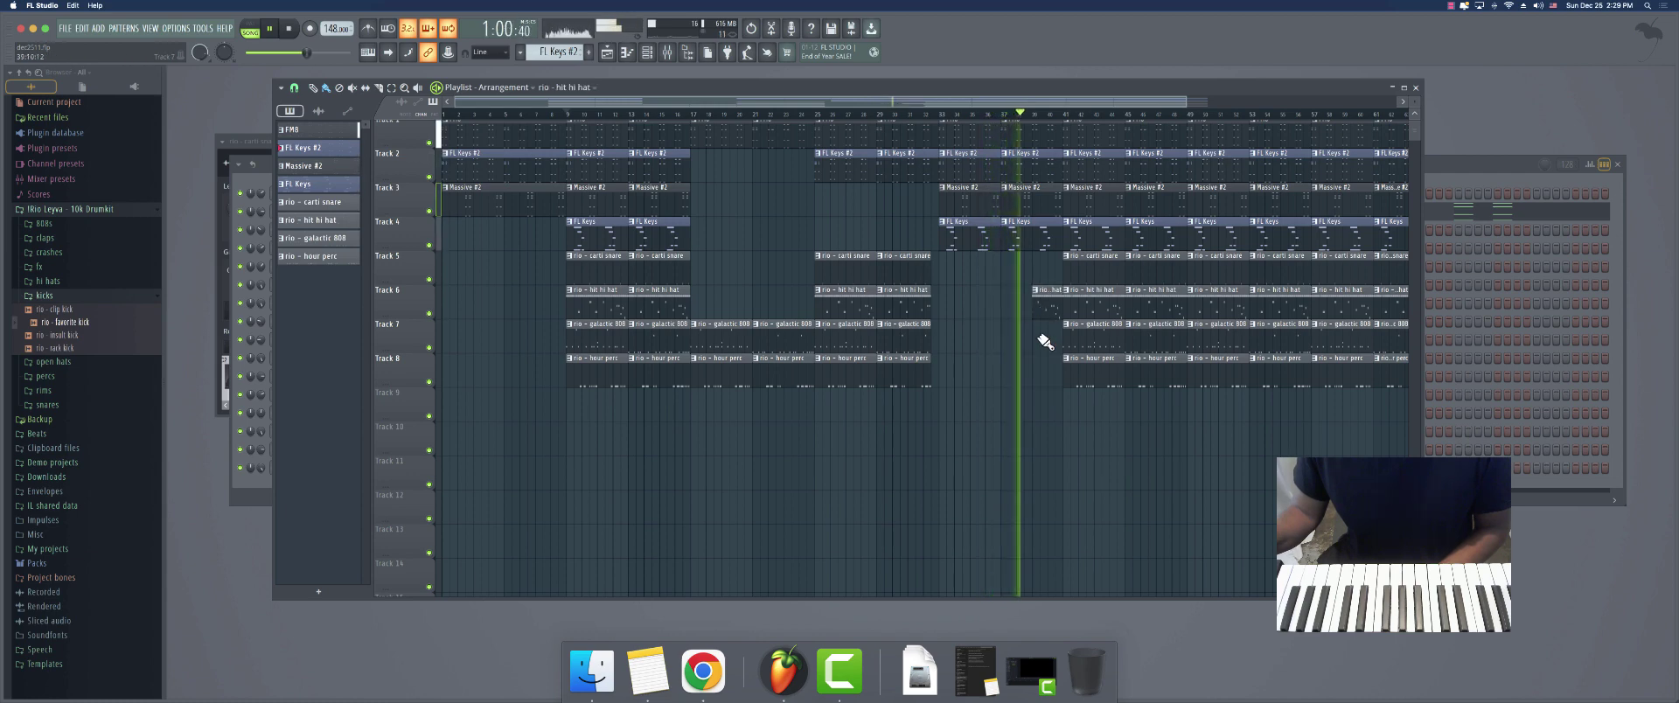
Delete all playlist clips from bar 49 to the end of the arrangement
scroll(994, 338, right, 3)
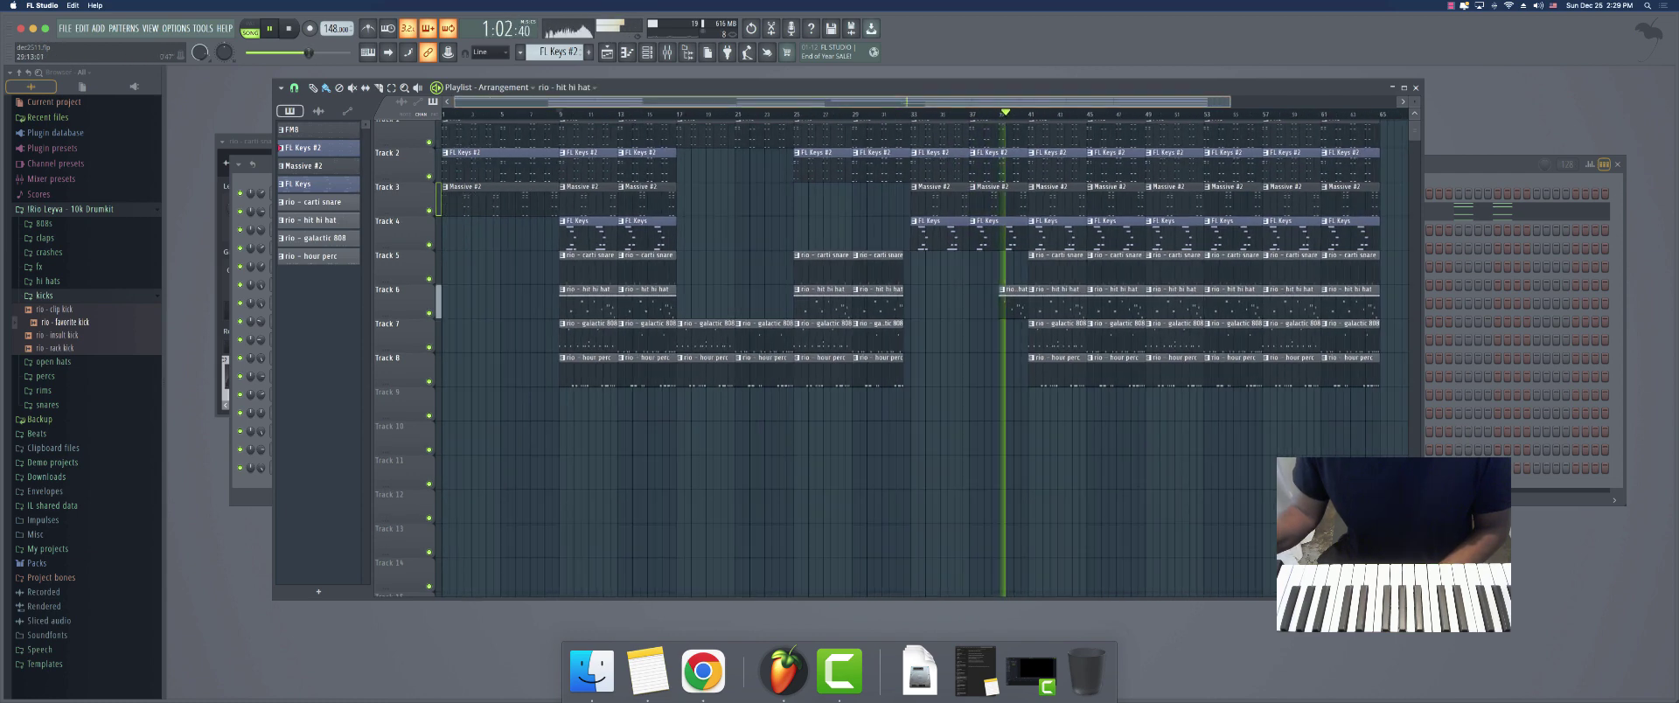
scroll(827, 122, down, 3)
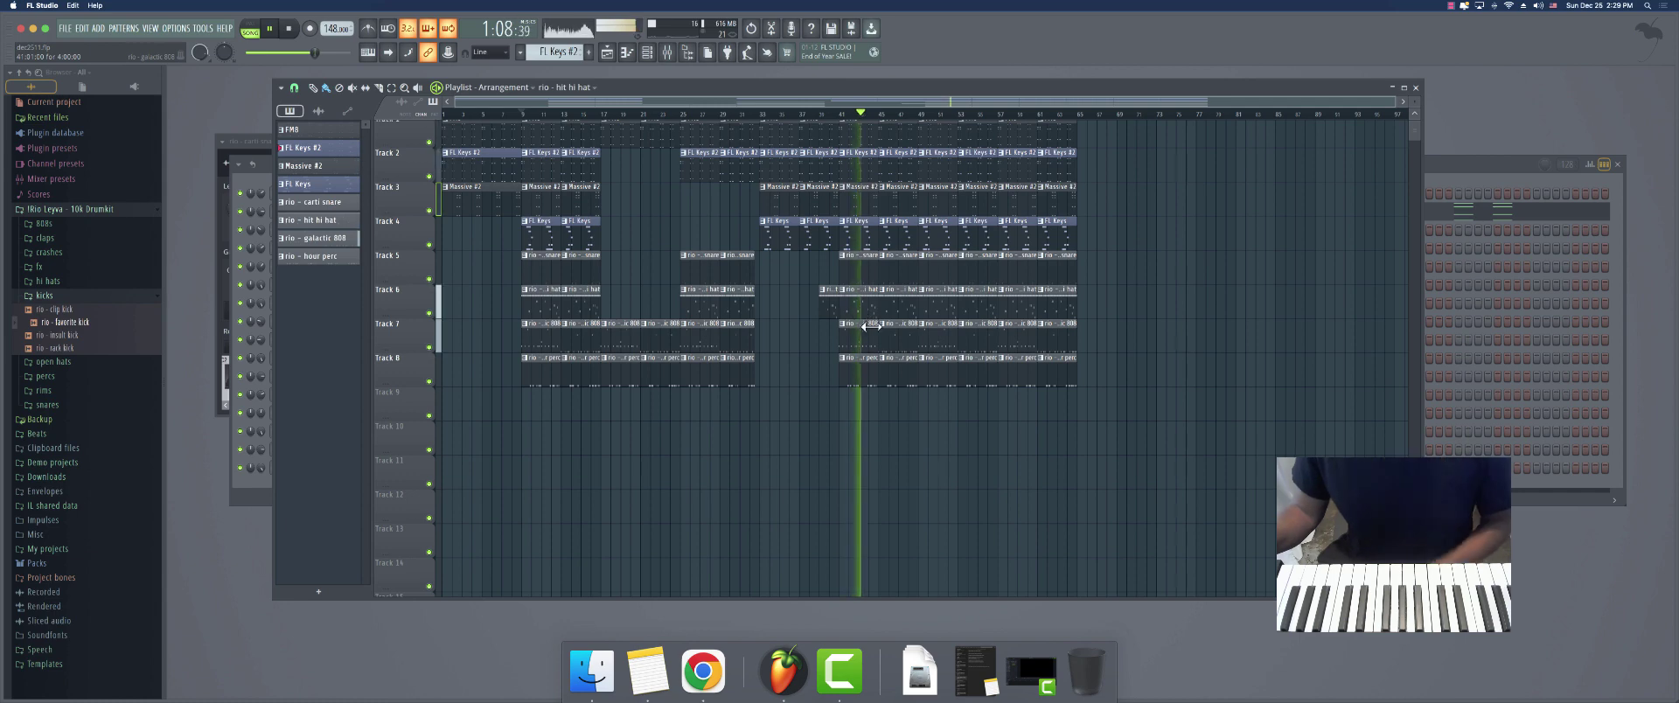
drag(1122, 454, 929, 129)
key(Delete)
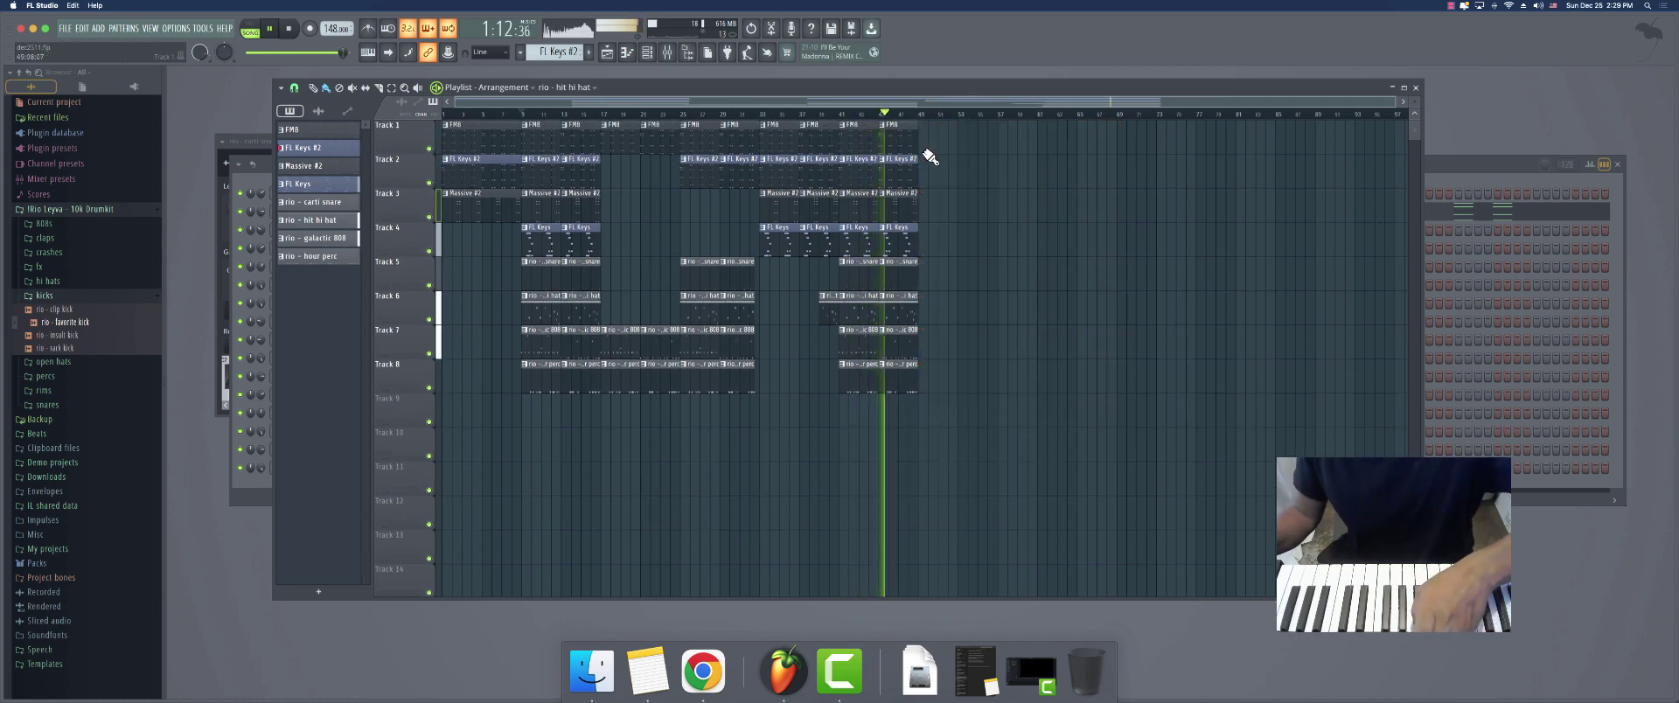
Duplicate the clips of bars 17 to 48 on all tracks and place the copy directly after them at bar 49
mouse_move(969, 440)
mouse_down()
mouse_move(588, 123)
mouse_move(938, 145)
mouse_up()
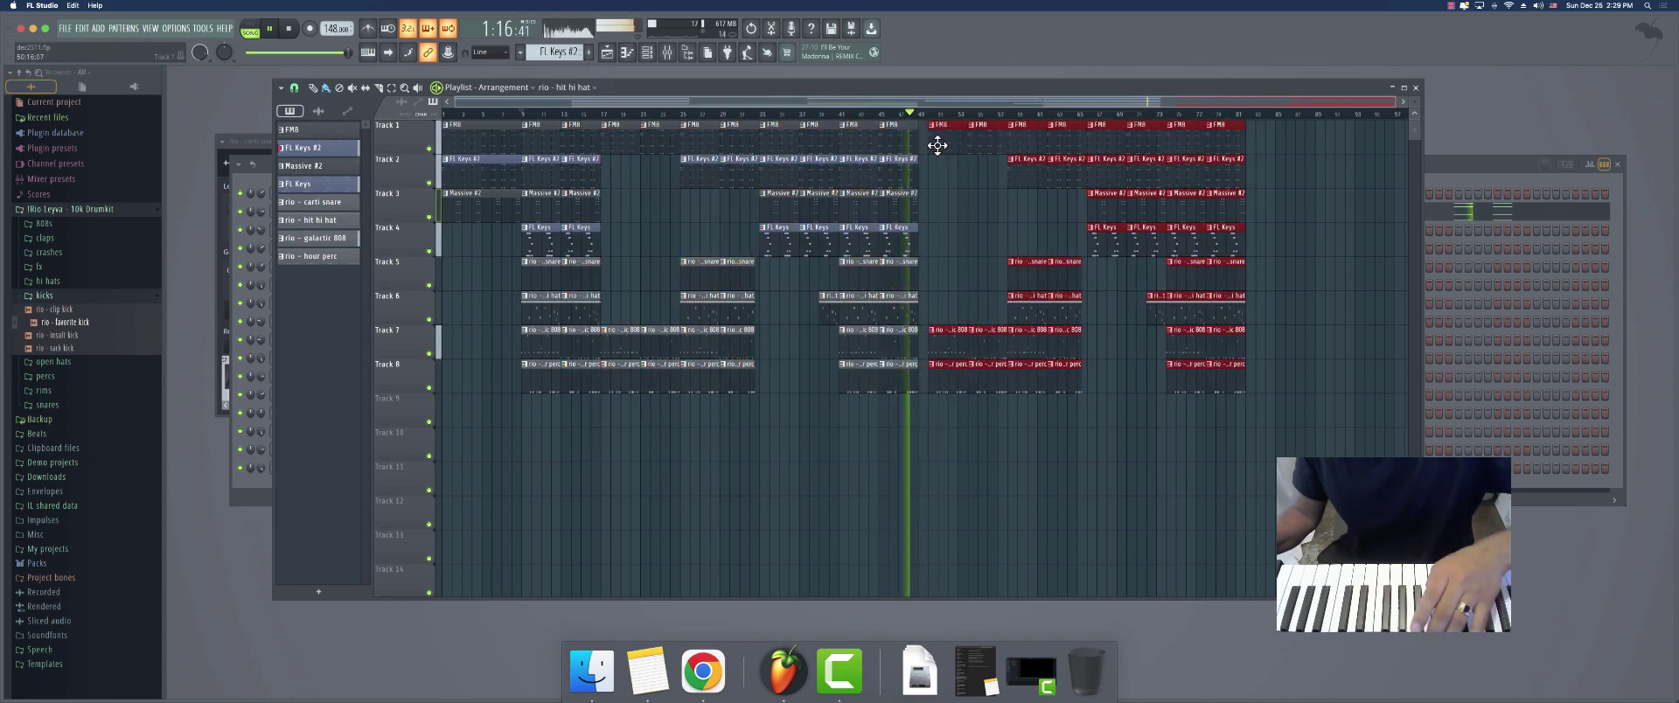
drag(942, 145, 931, 147)
click(886, 166)
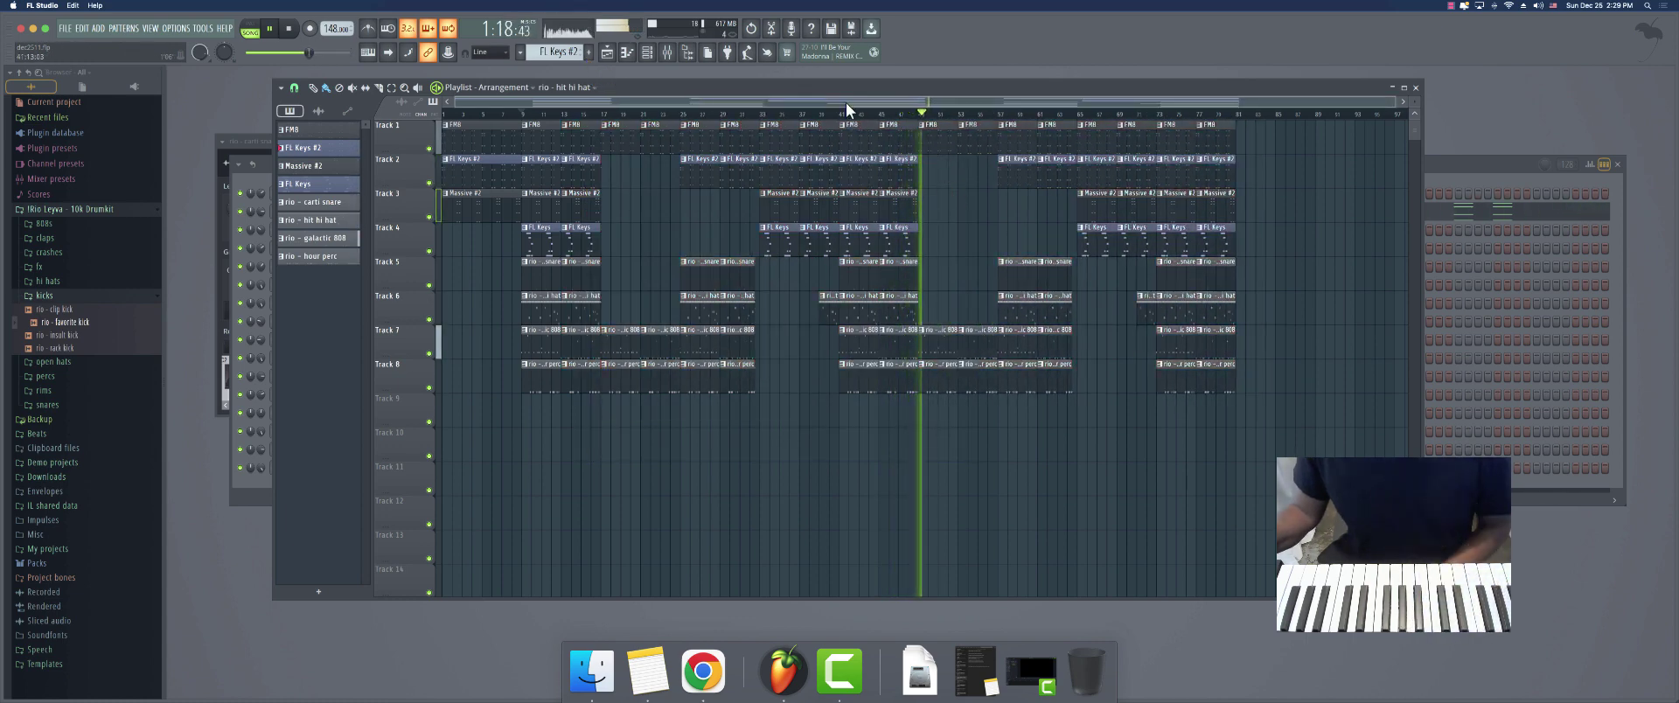
Duplicate the whole arrangement and place the copy directly after it at bar 81
scroll(847, 103, down, 4)
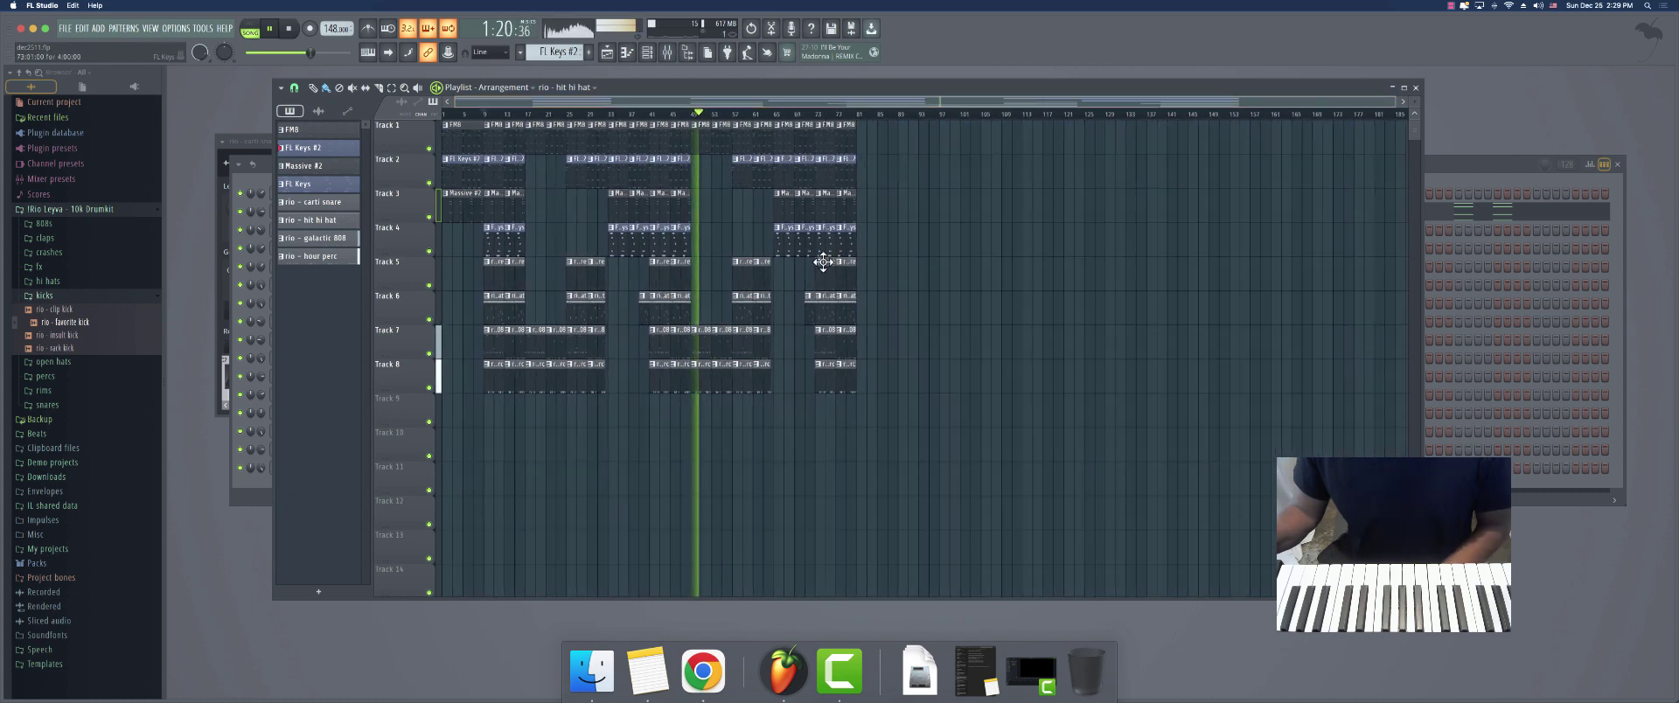
key(ctrl+a)
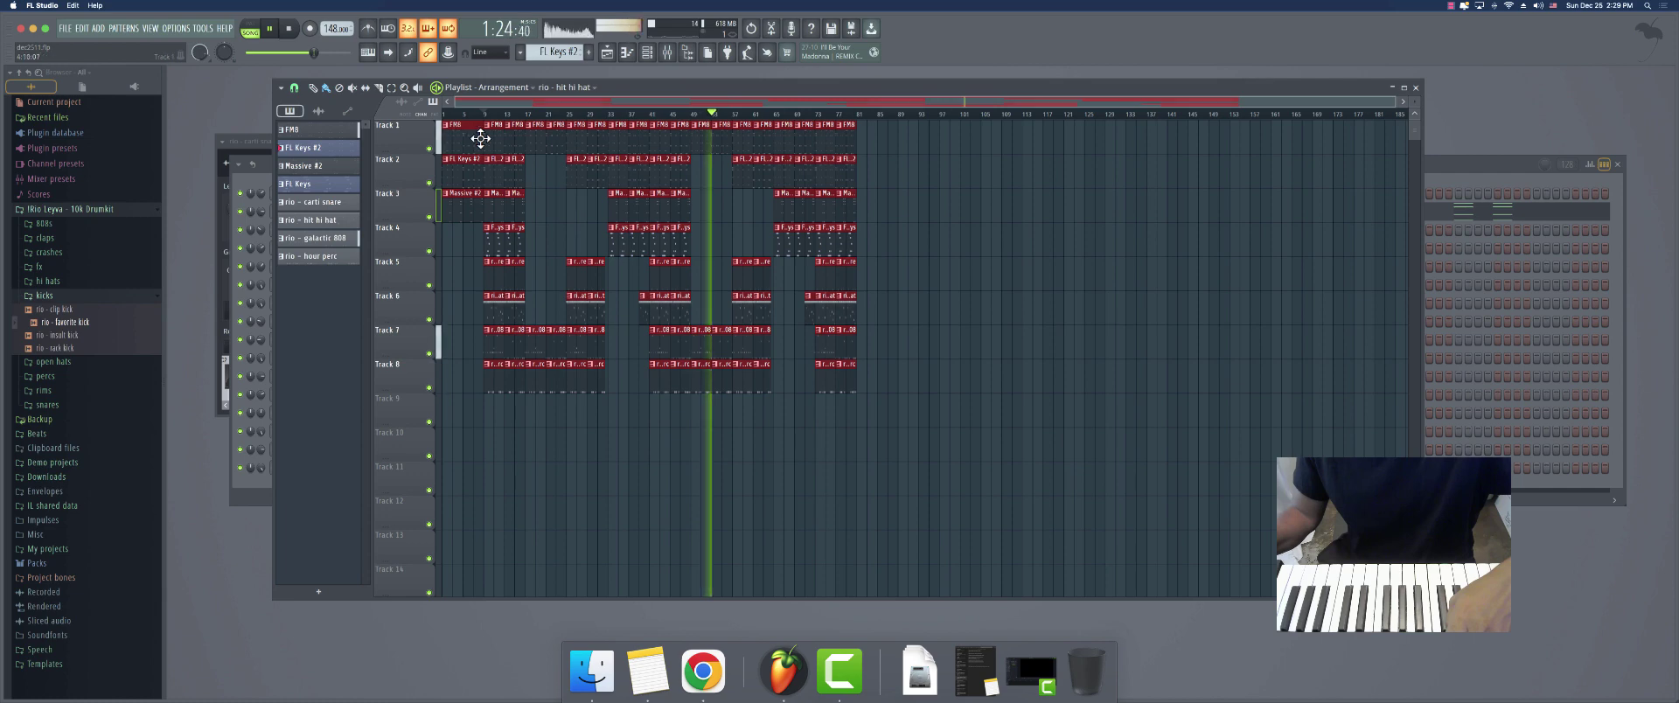
drag(480, 138, 896, 221)
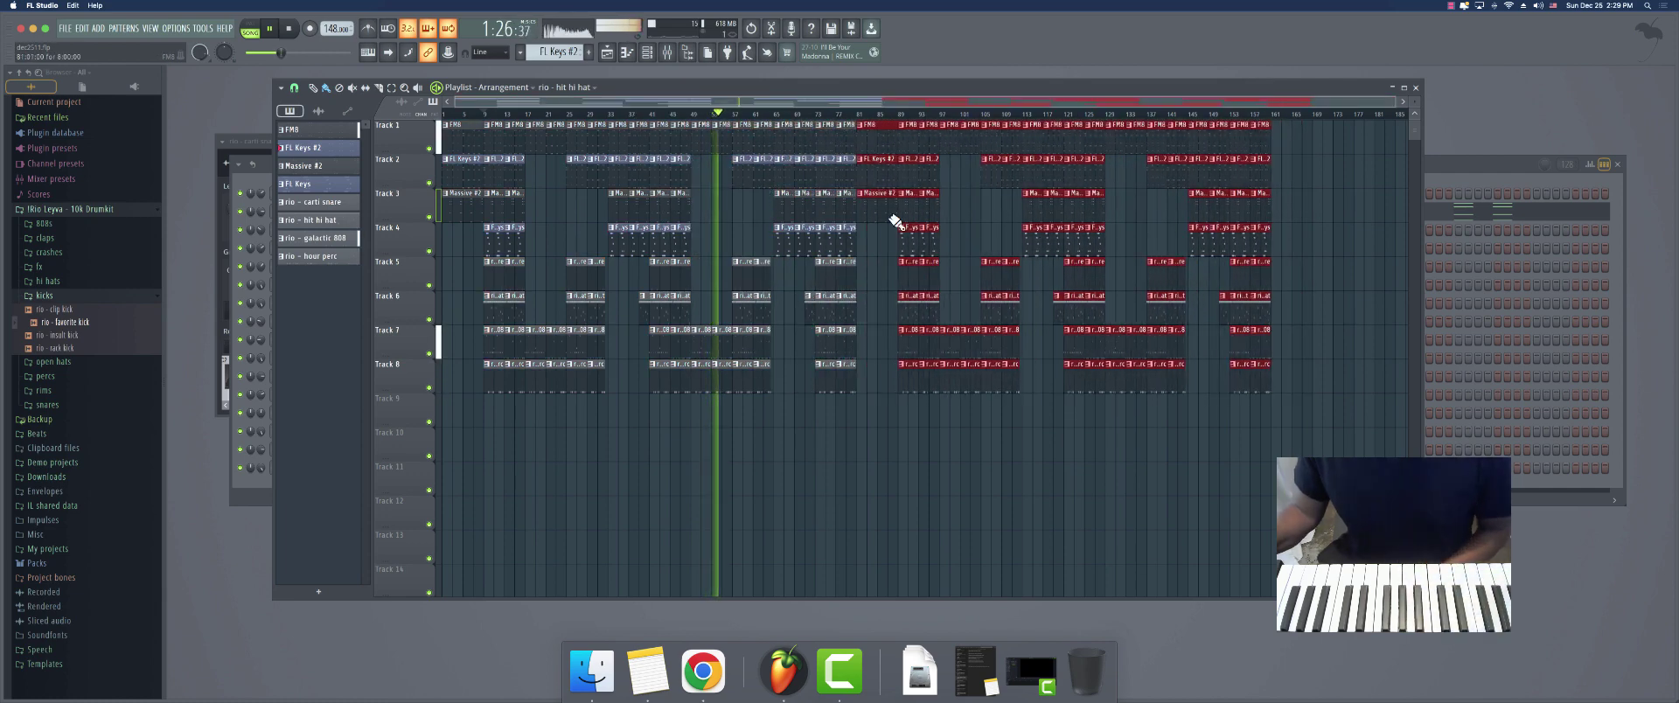
click(846, 457)
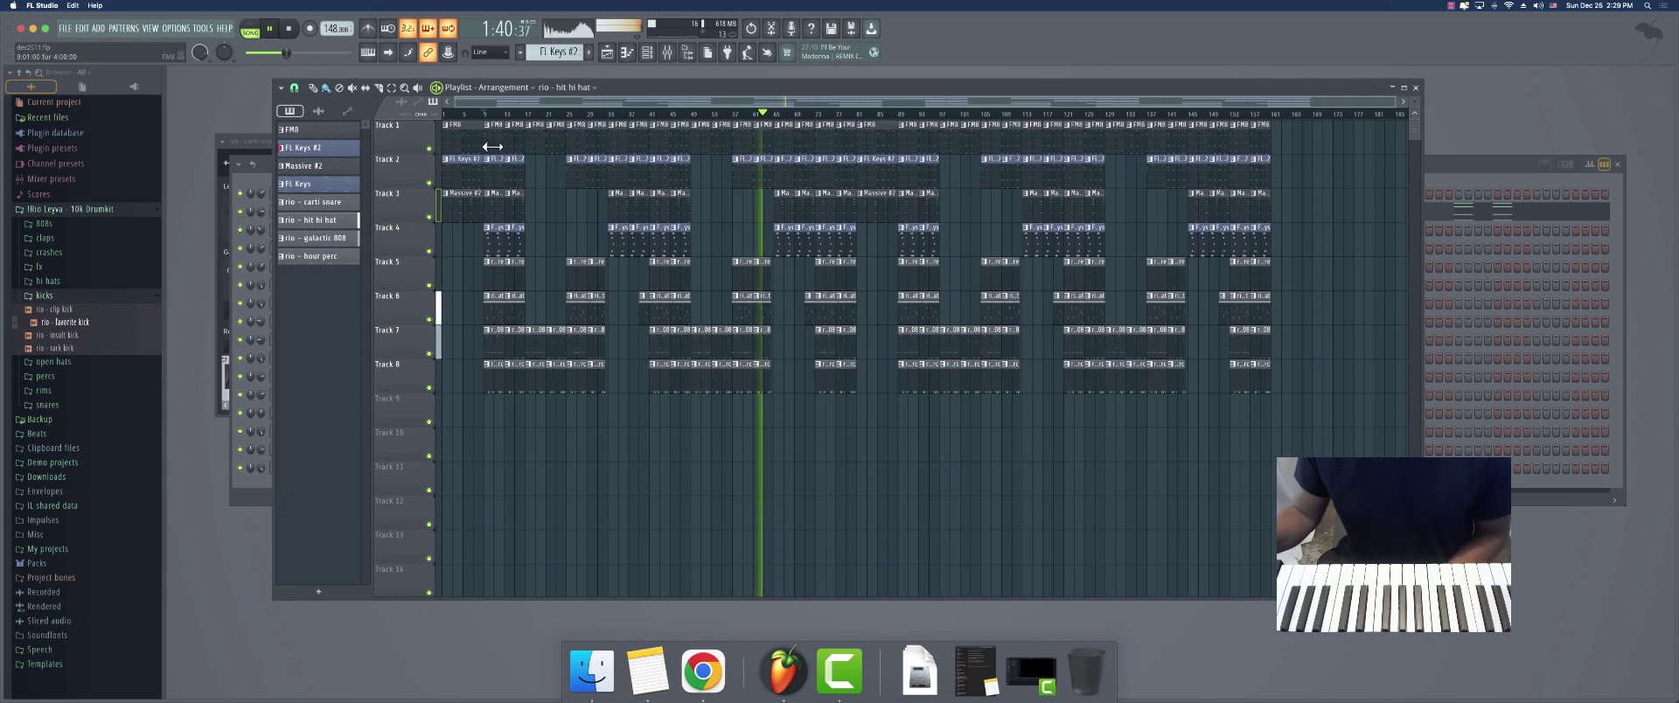
Make the FM8 clip at bar 73 on Track 1 unique and view its notes in the piano roll
click(594, 131)
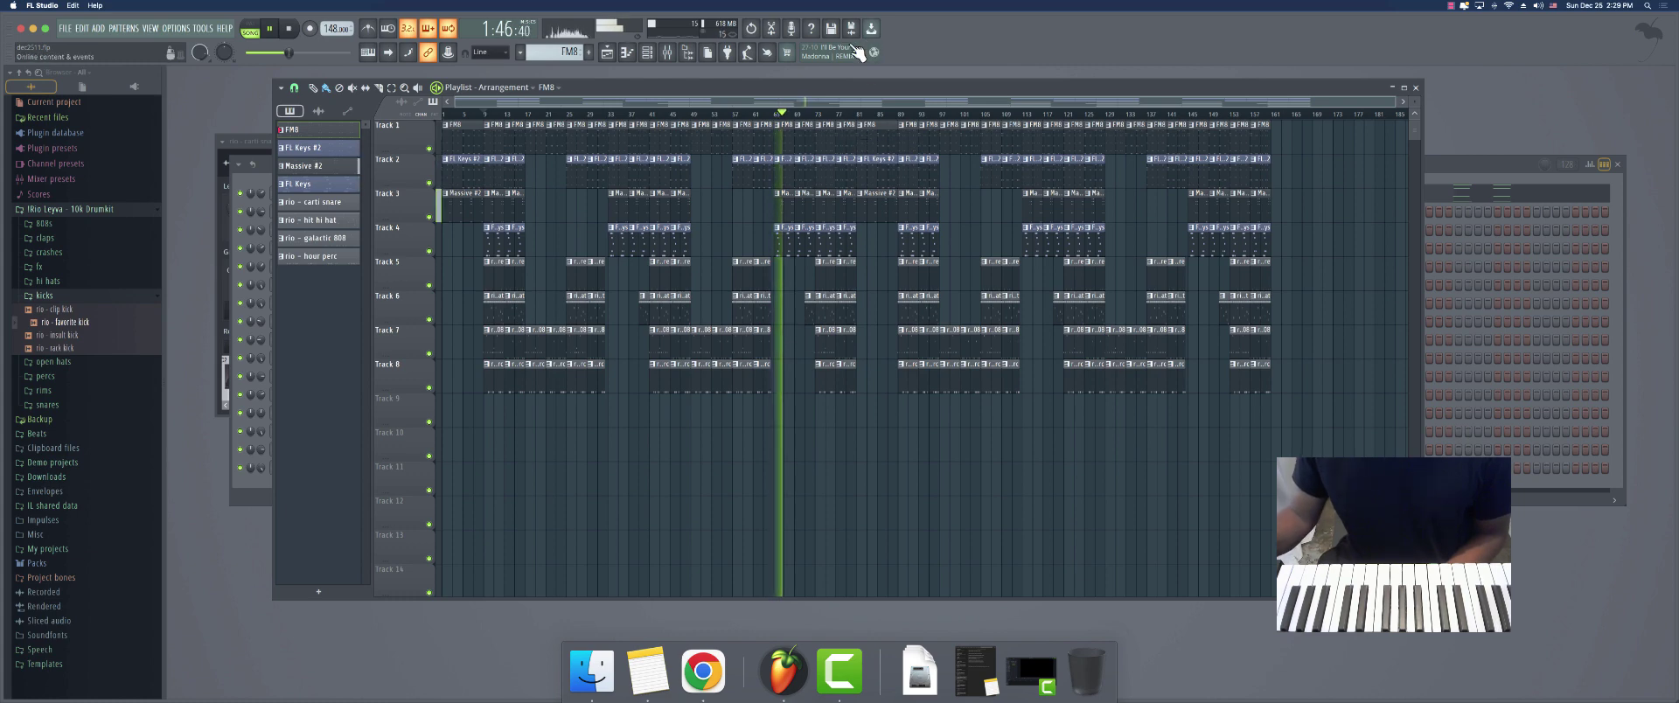
click(817, 130)
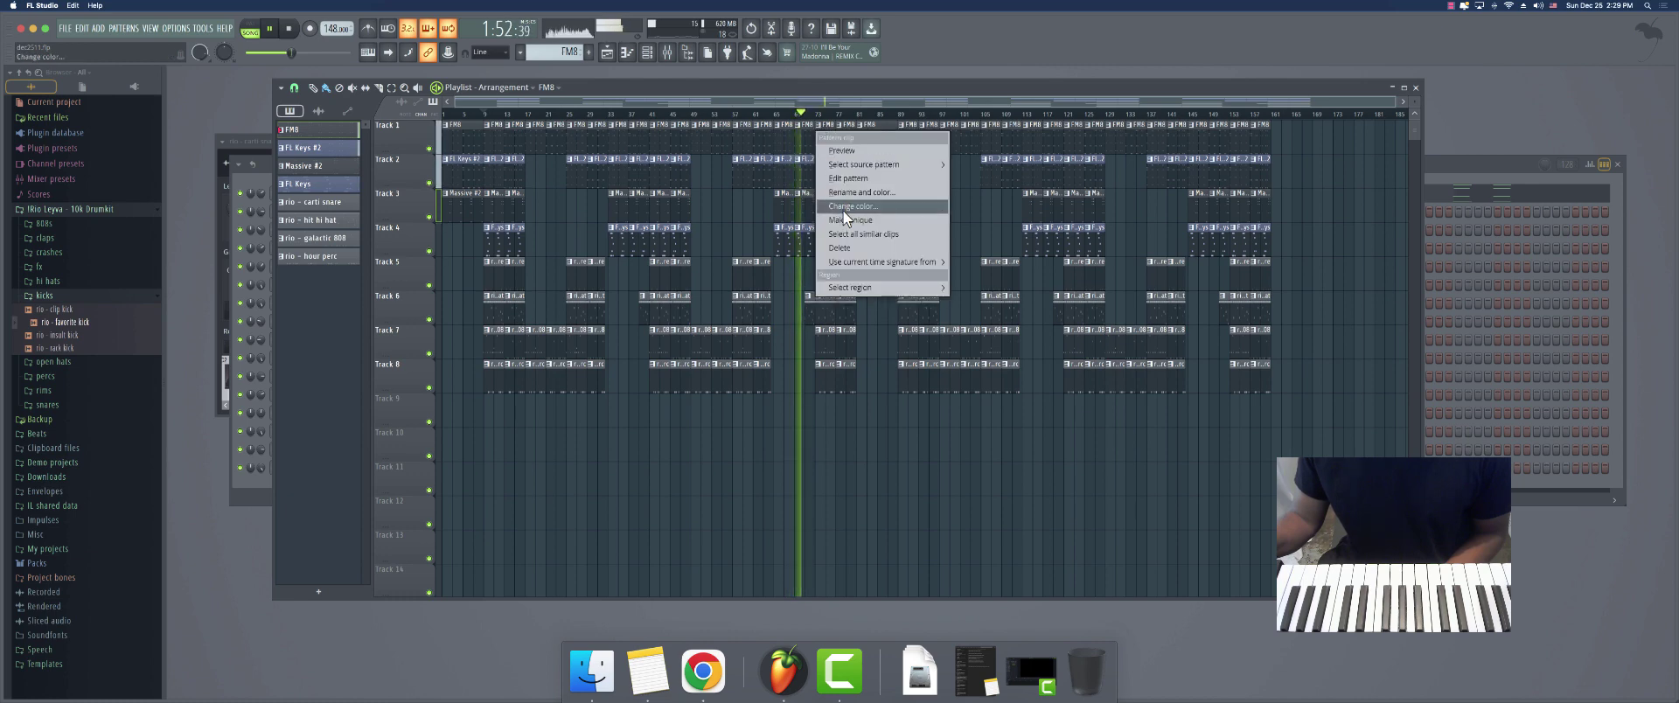
click(843, 215)
double_click(817, 133)
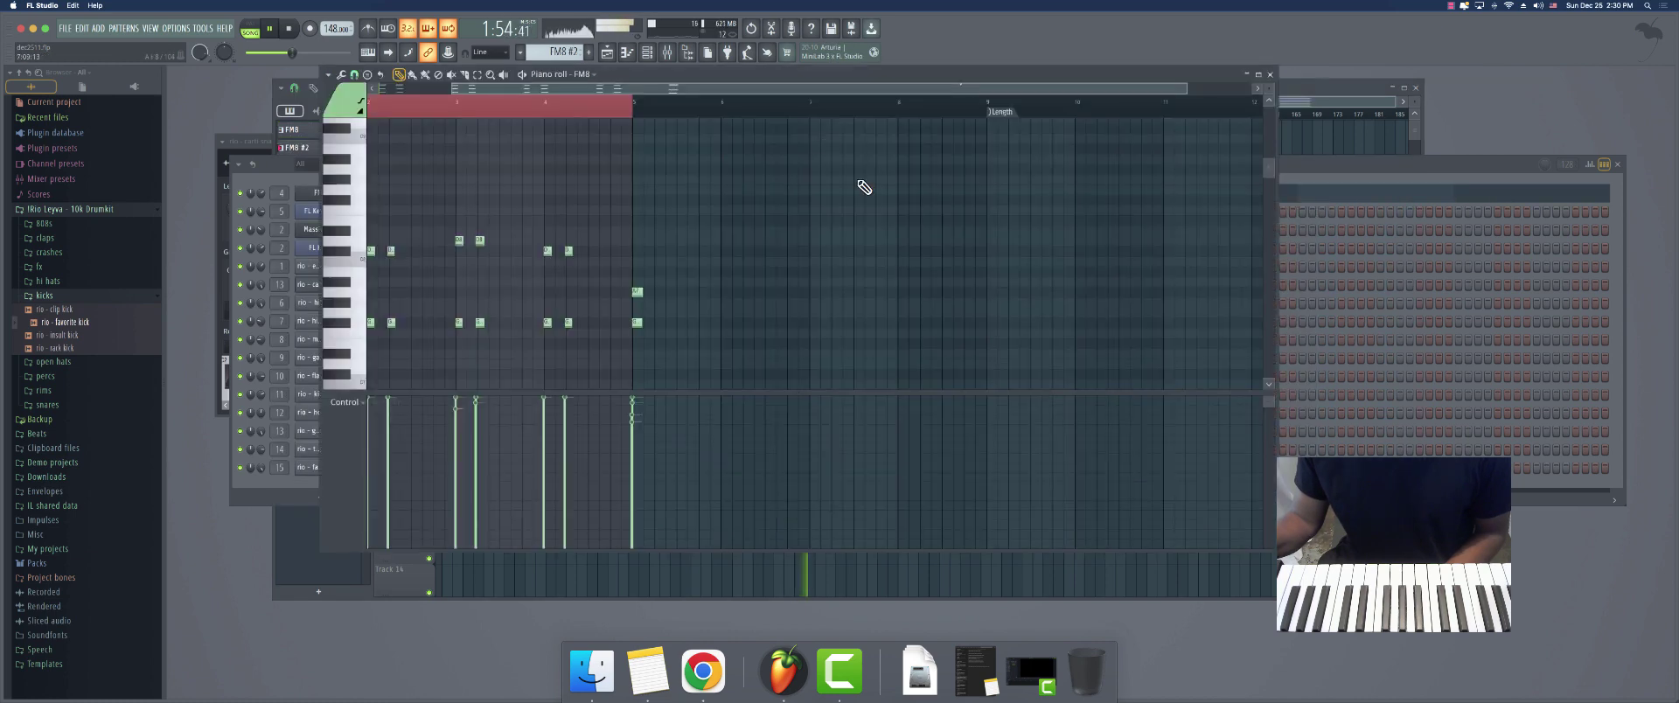
scroll(864, 187, down, 4)
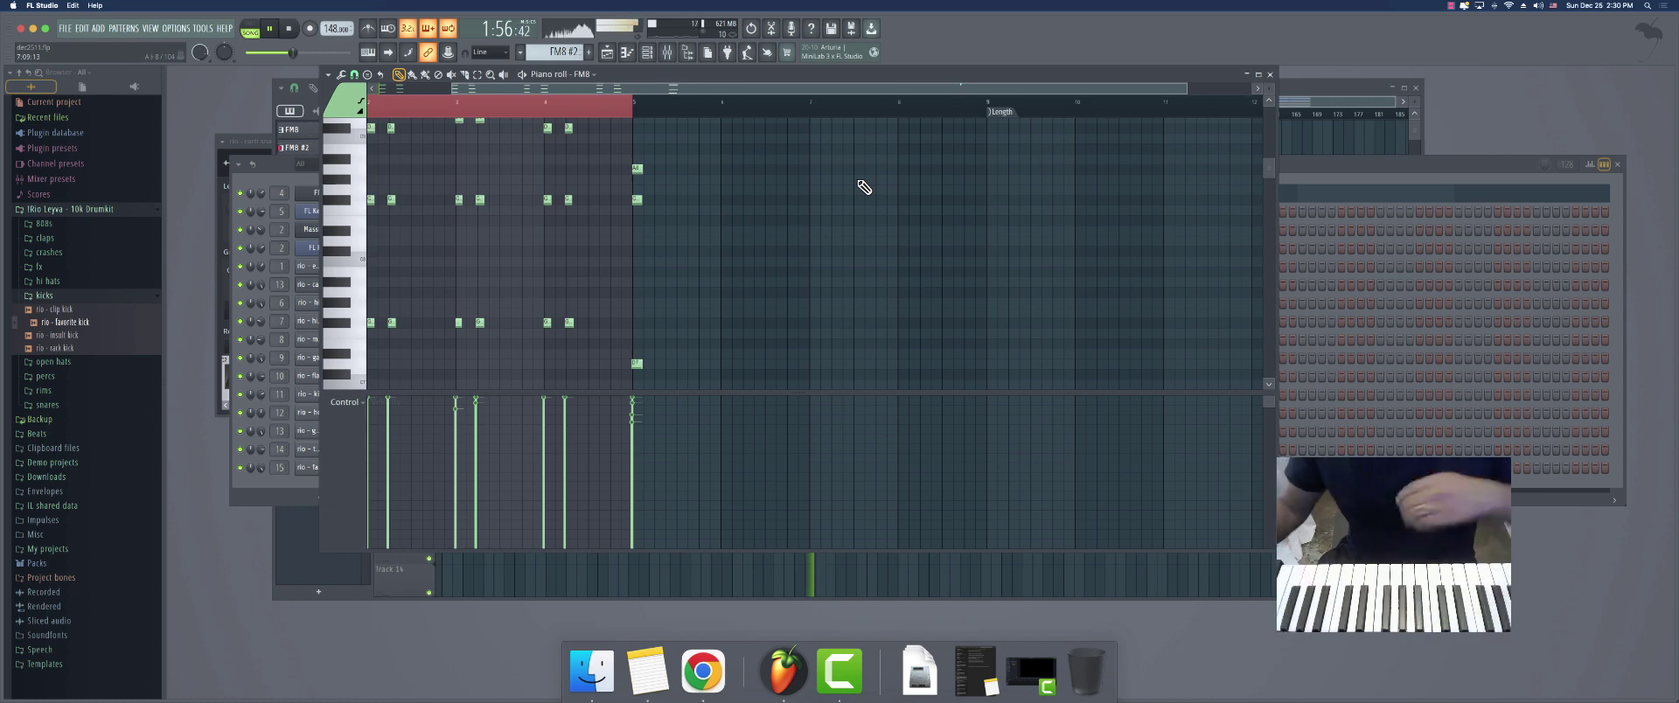
click(1270, 75)
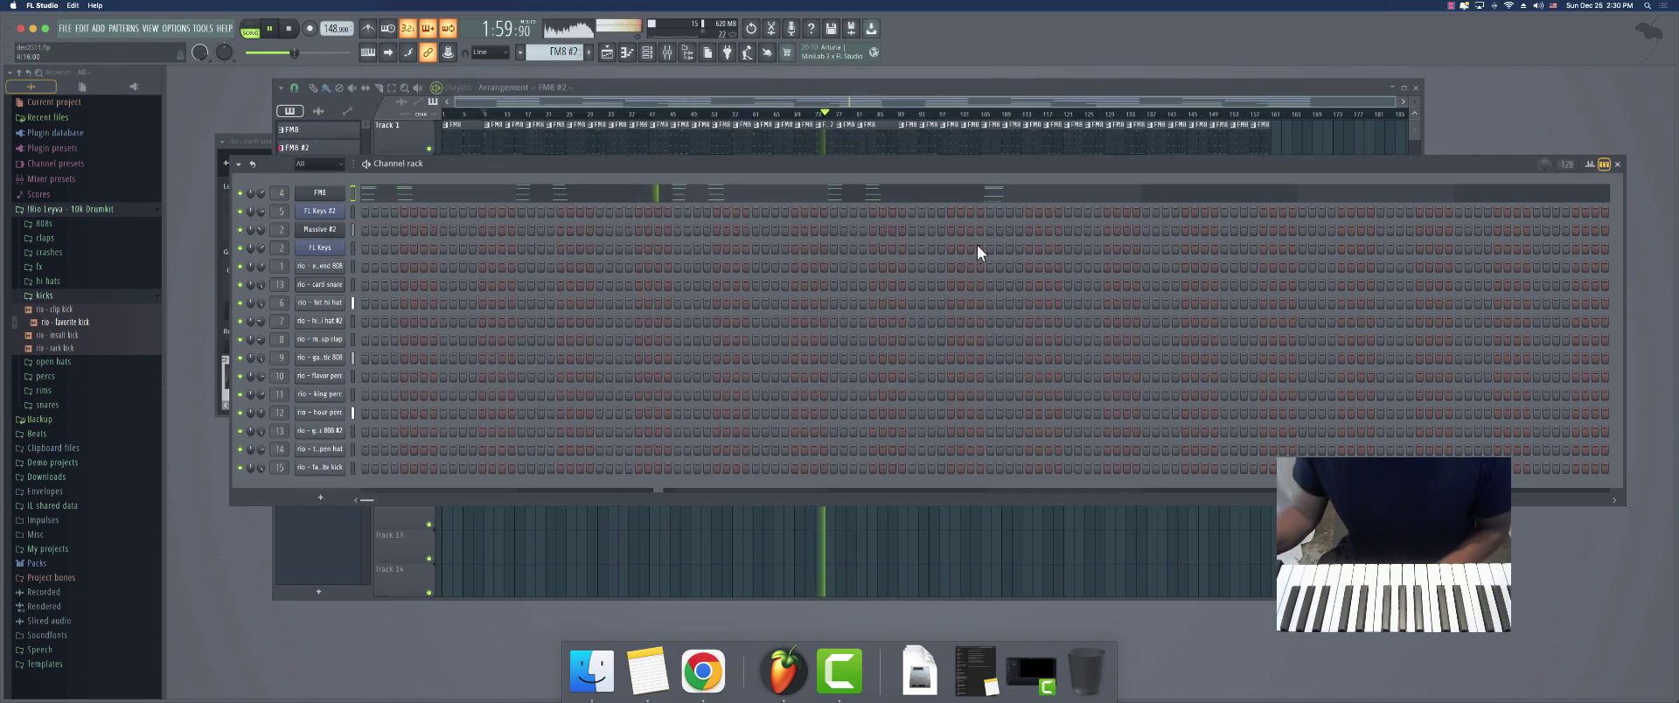
click(974, 87)
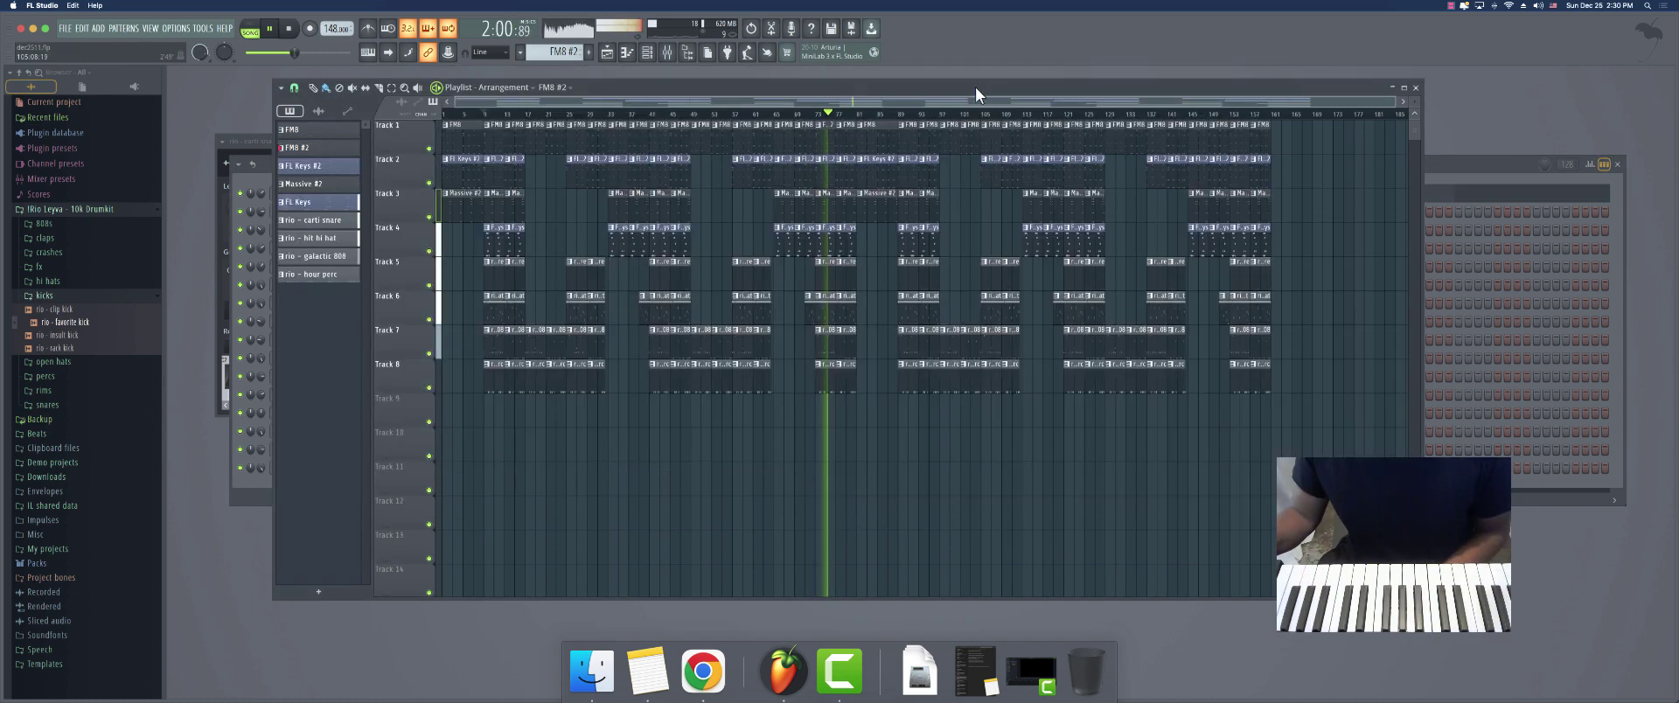
Make the FM8 clip at bar 105 on Track 1 unique, check its notes in the piano roll, and return to the playlist
click(829, 172)
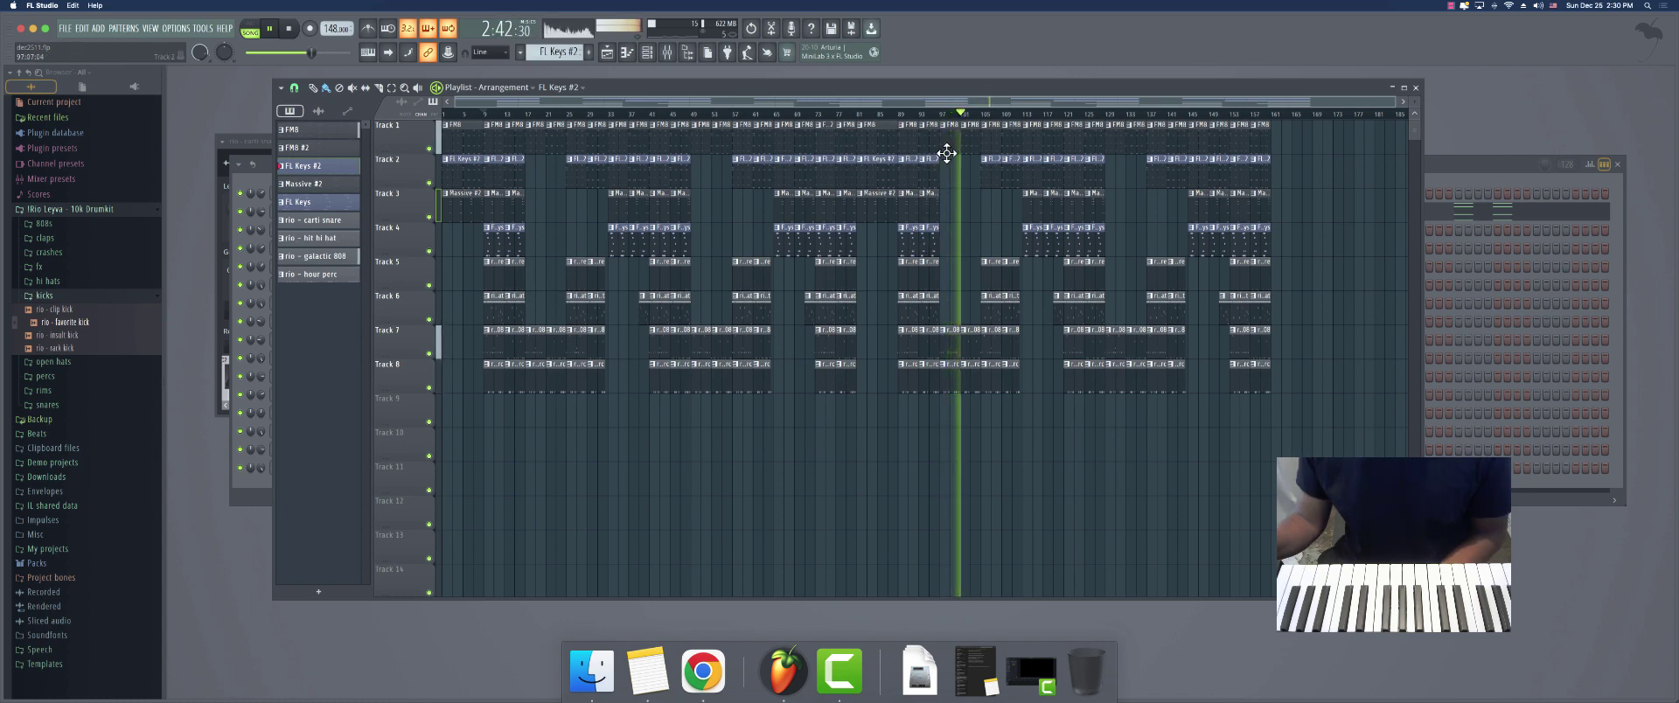
click(984, 125)
click(995, 216)
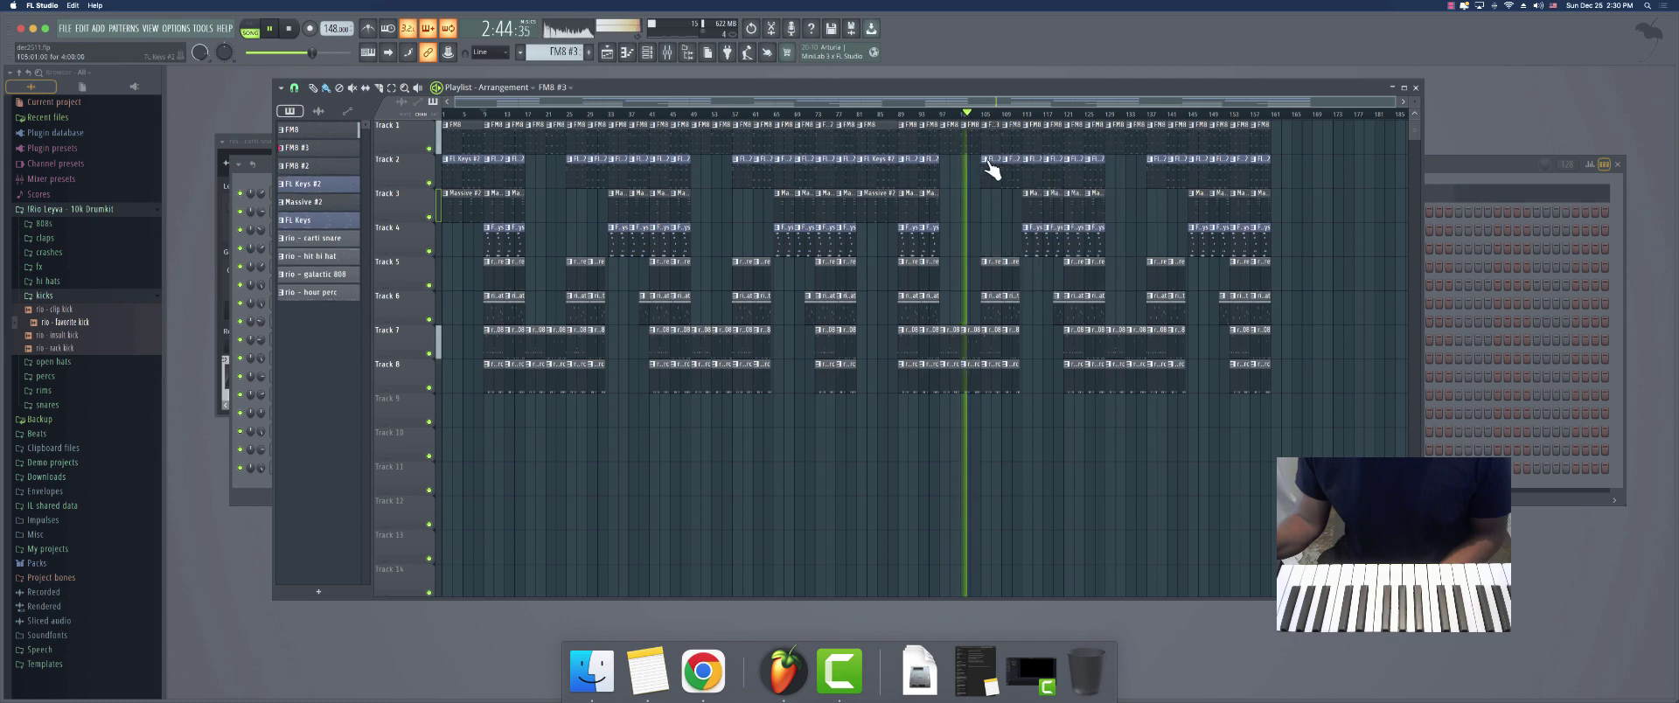
double_click(989, 139)
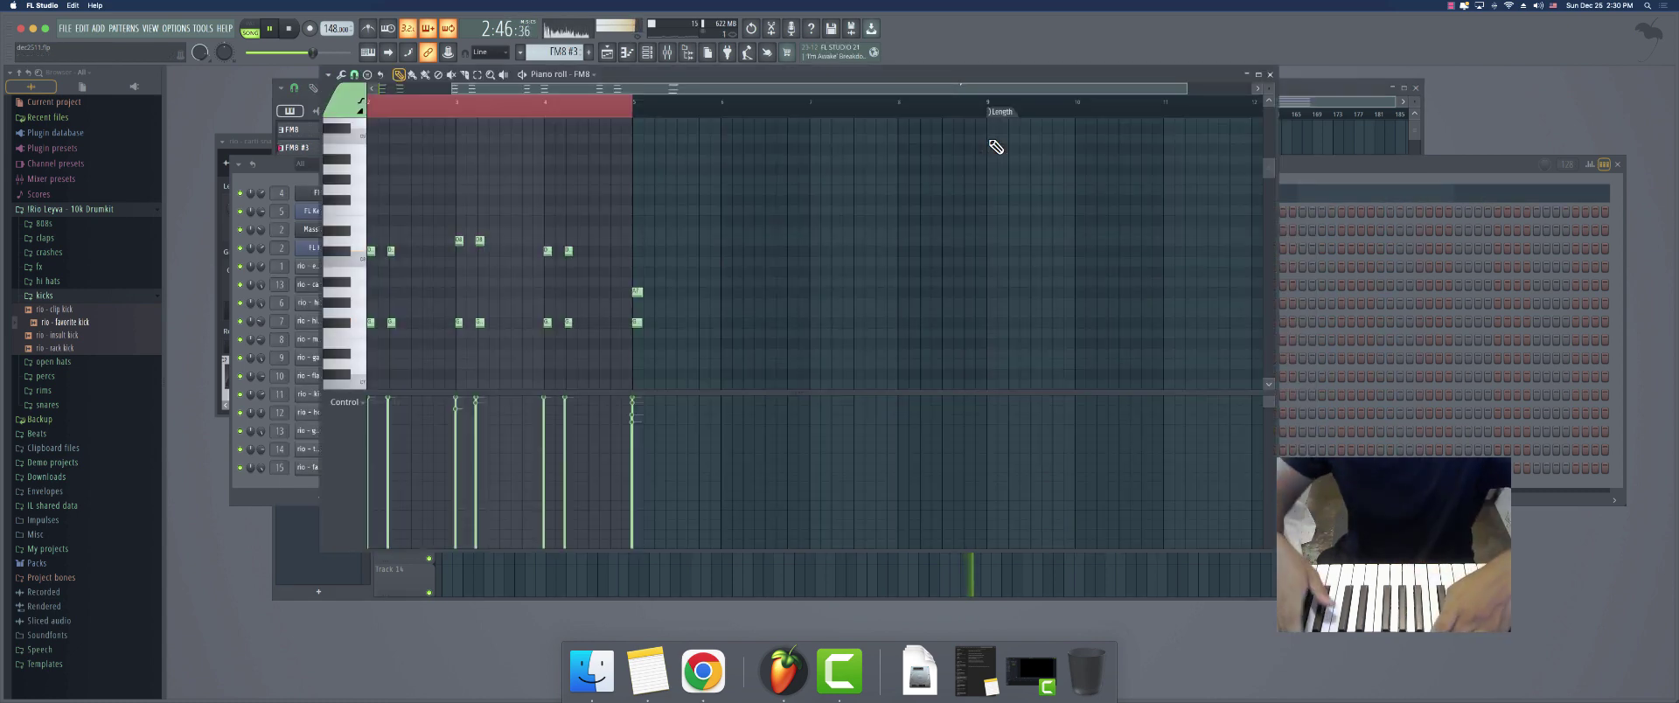
click(1270, 75)
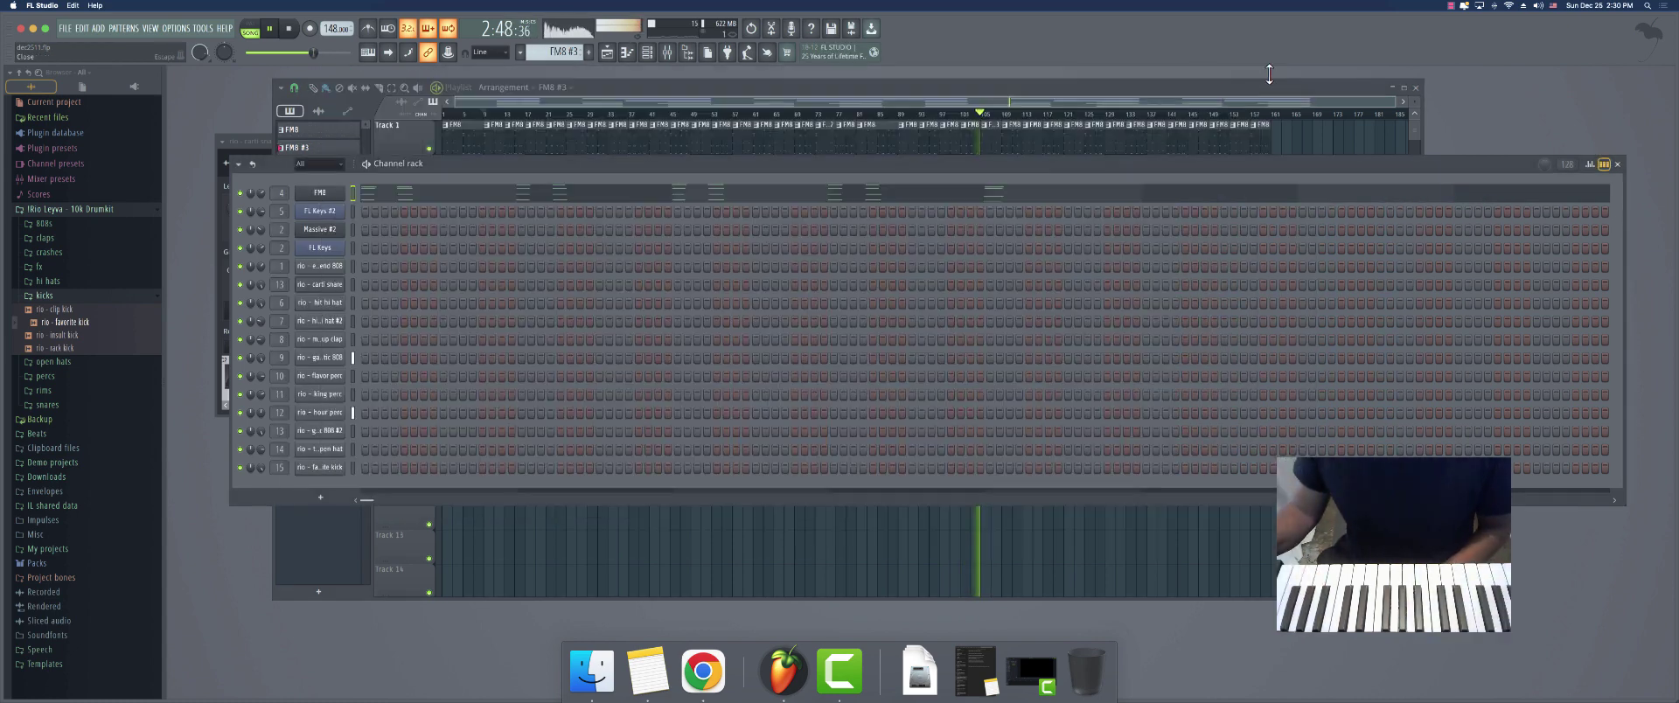
click(1042, 85)
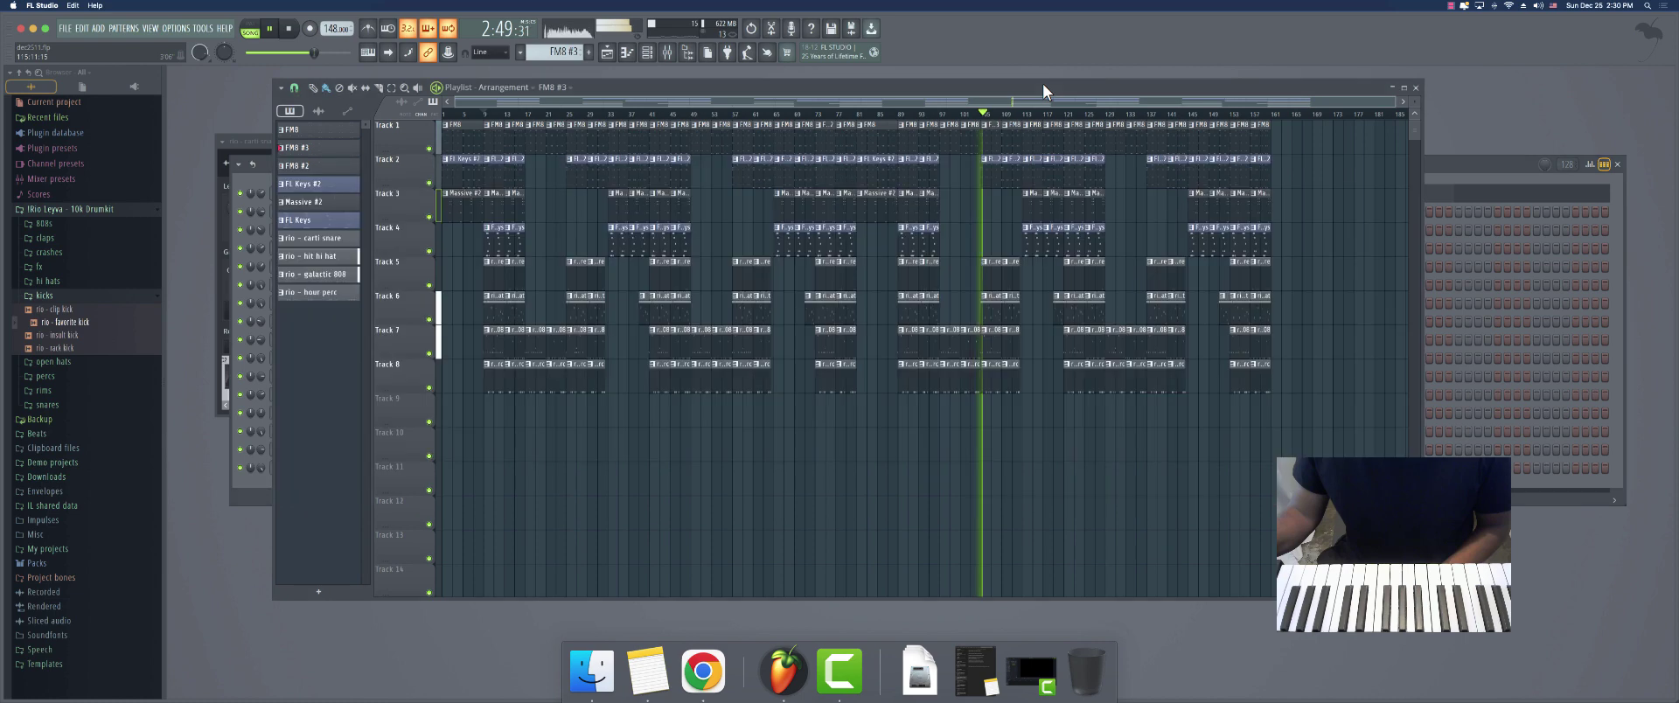
Make the Massive clip at bar 117 on Track 3 unique, check its notes in the piano roll, and return to the playlist
click(1012, 142)
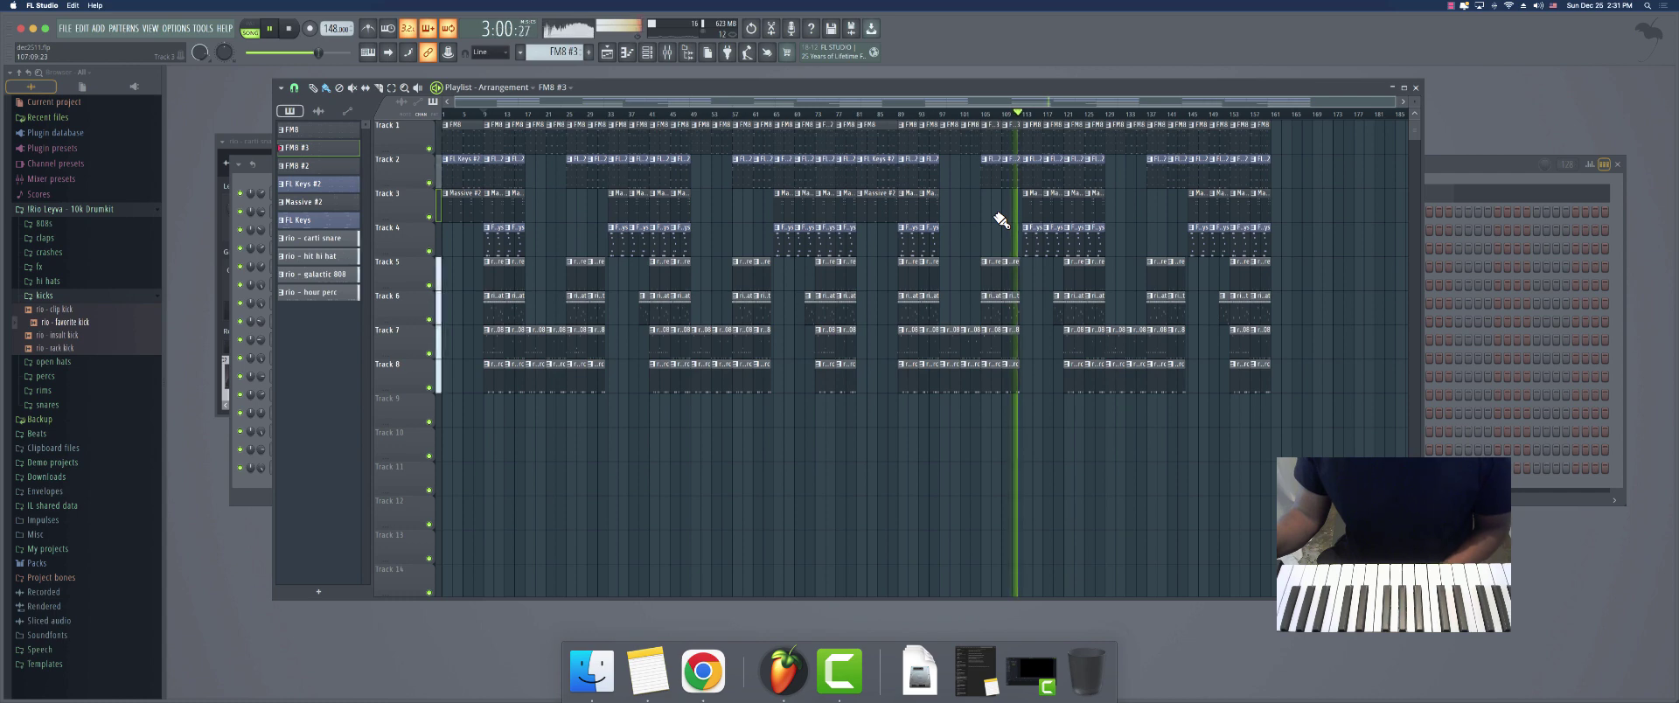
right_click(1049, 203)
click(1051, 214)
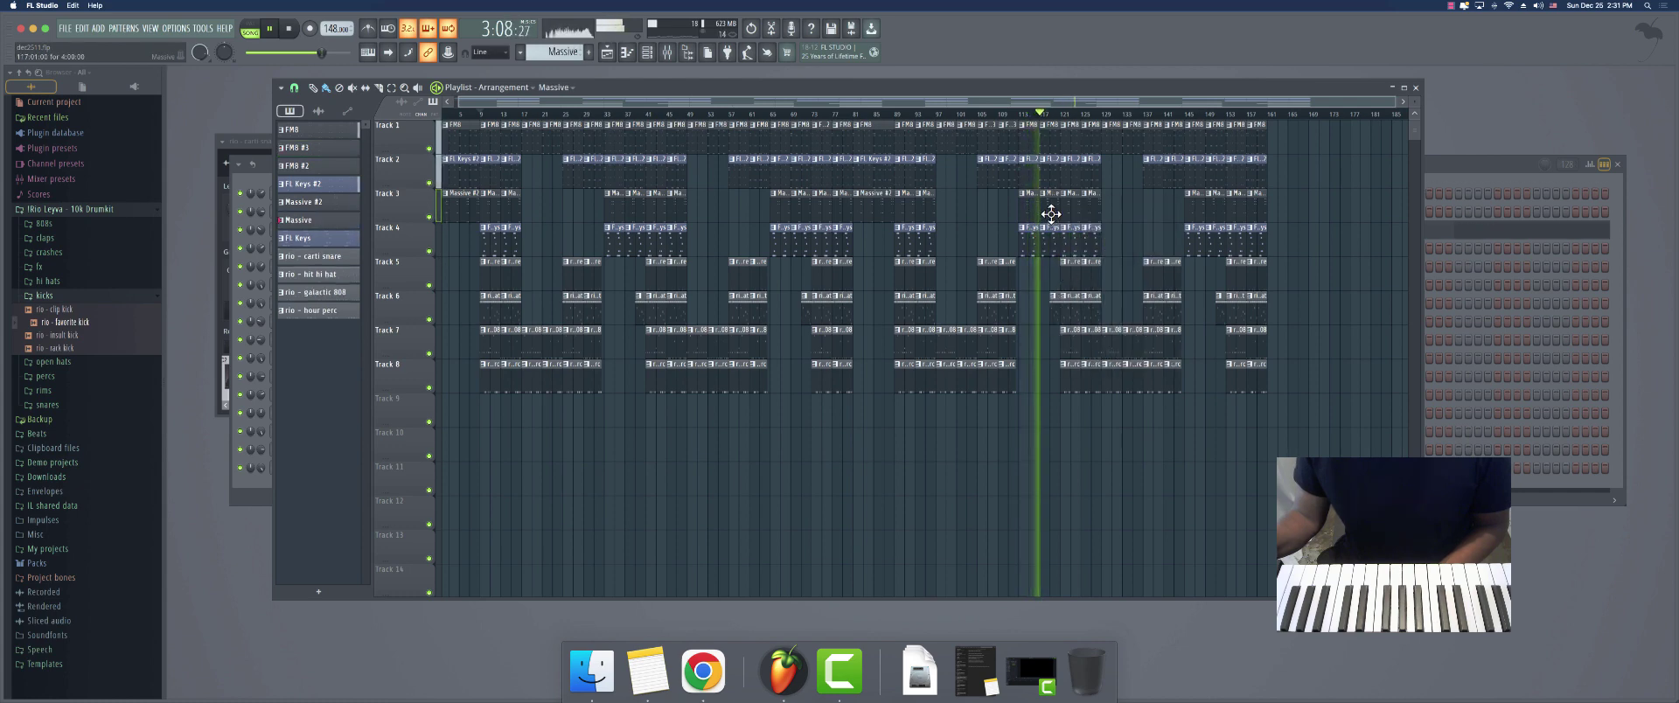
double_click(1051, 213)
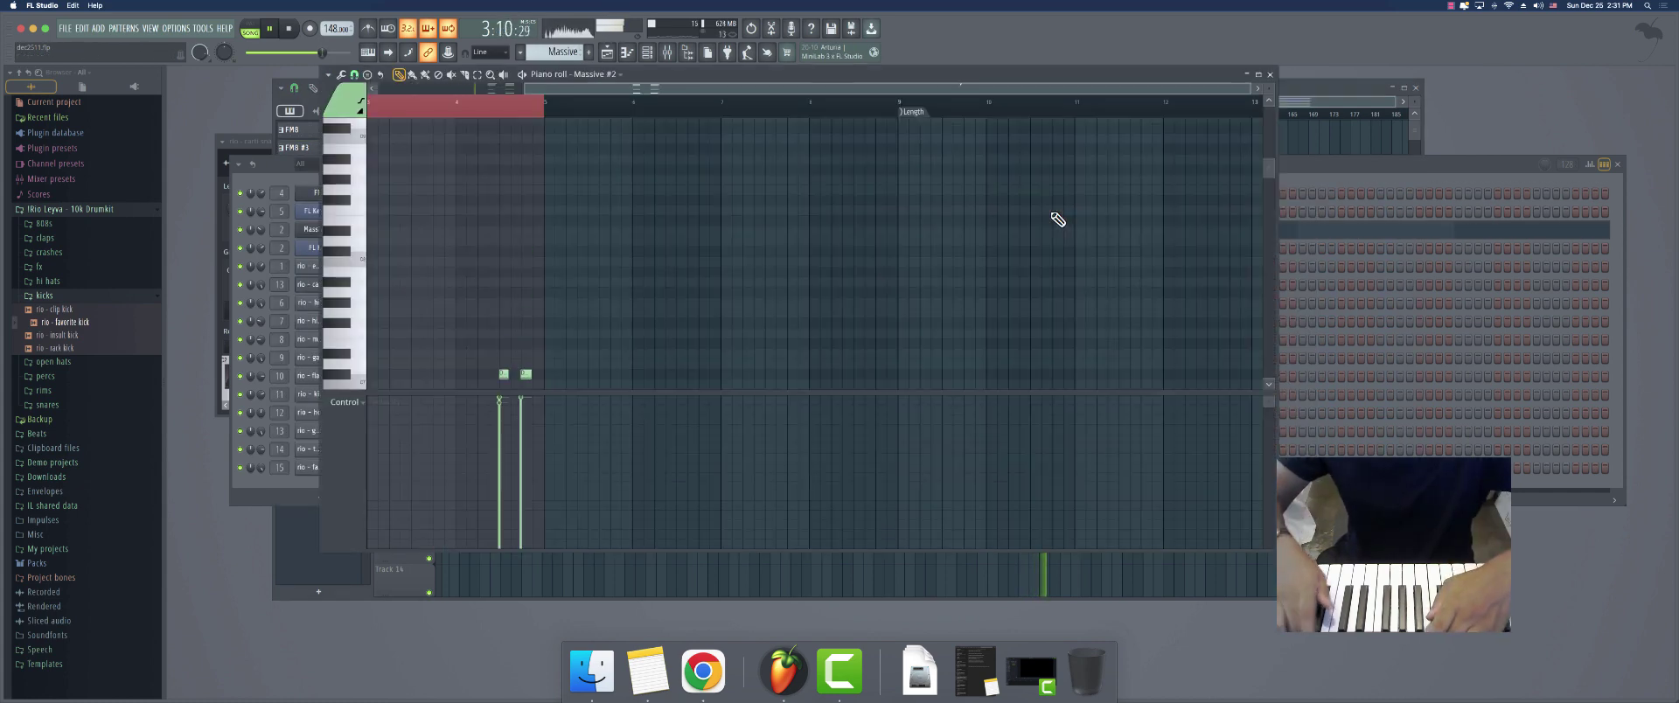
click(1270, 74)
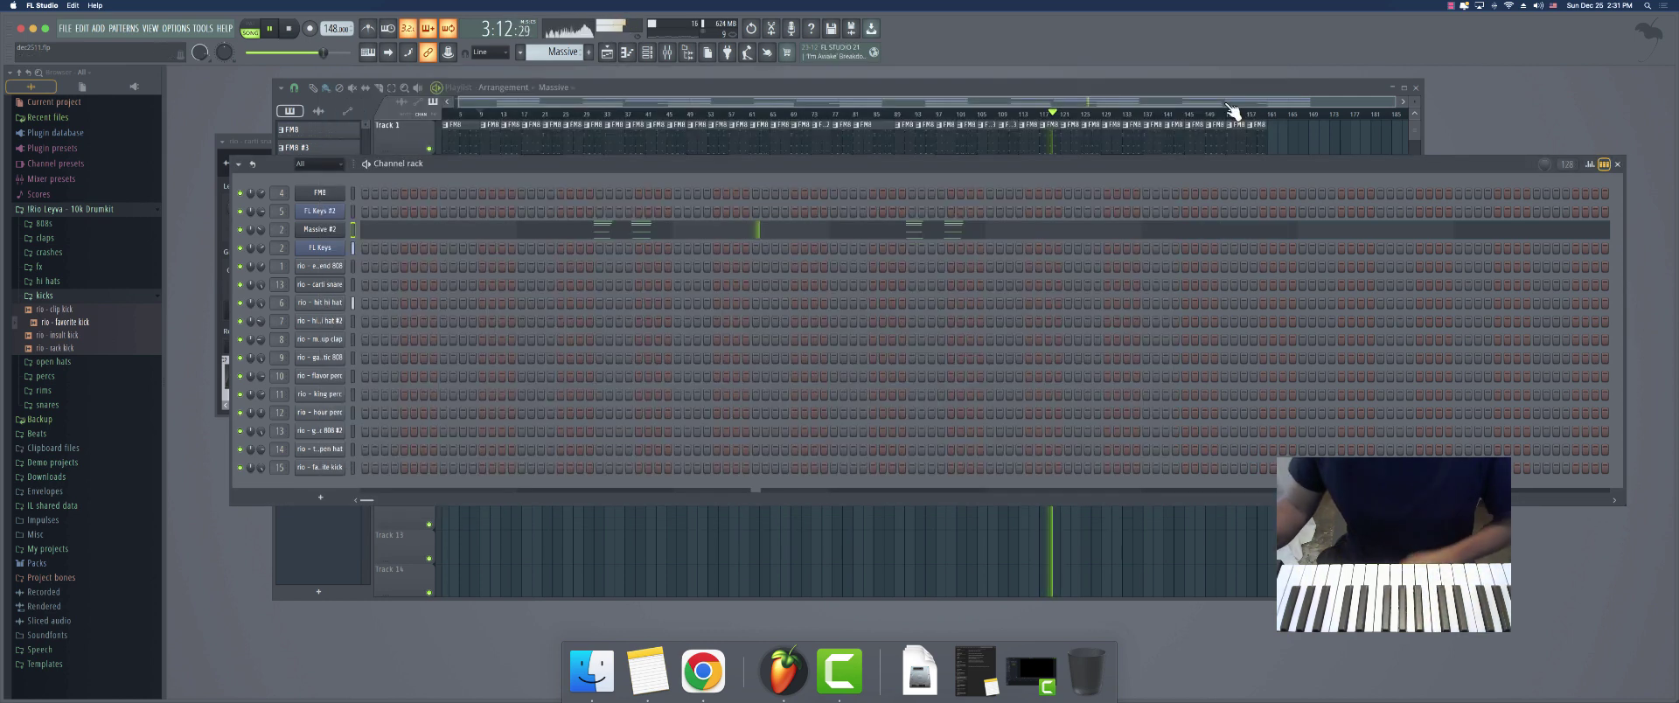
click(1106, 82)
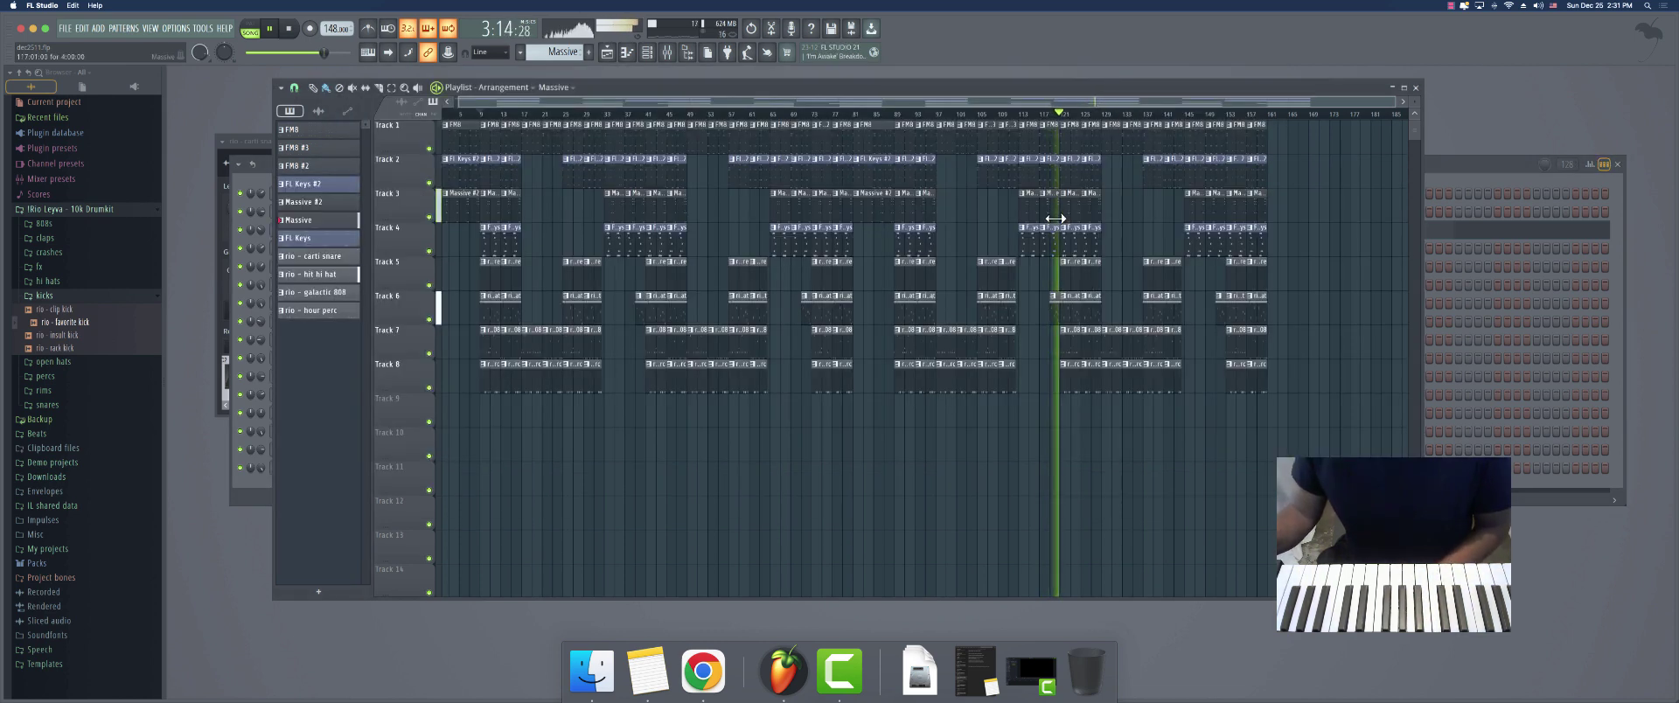
Try removing Massive clips from Track 3 around bars 81 and 113, and undo the removal
click(1083, 205)
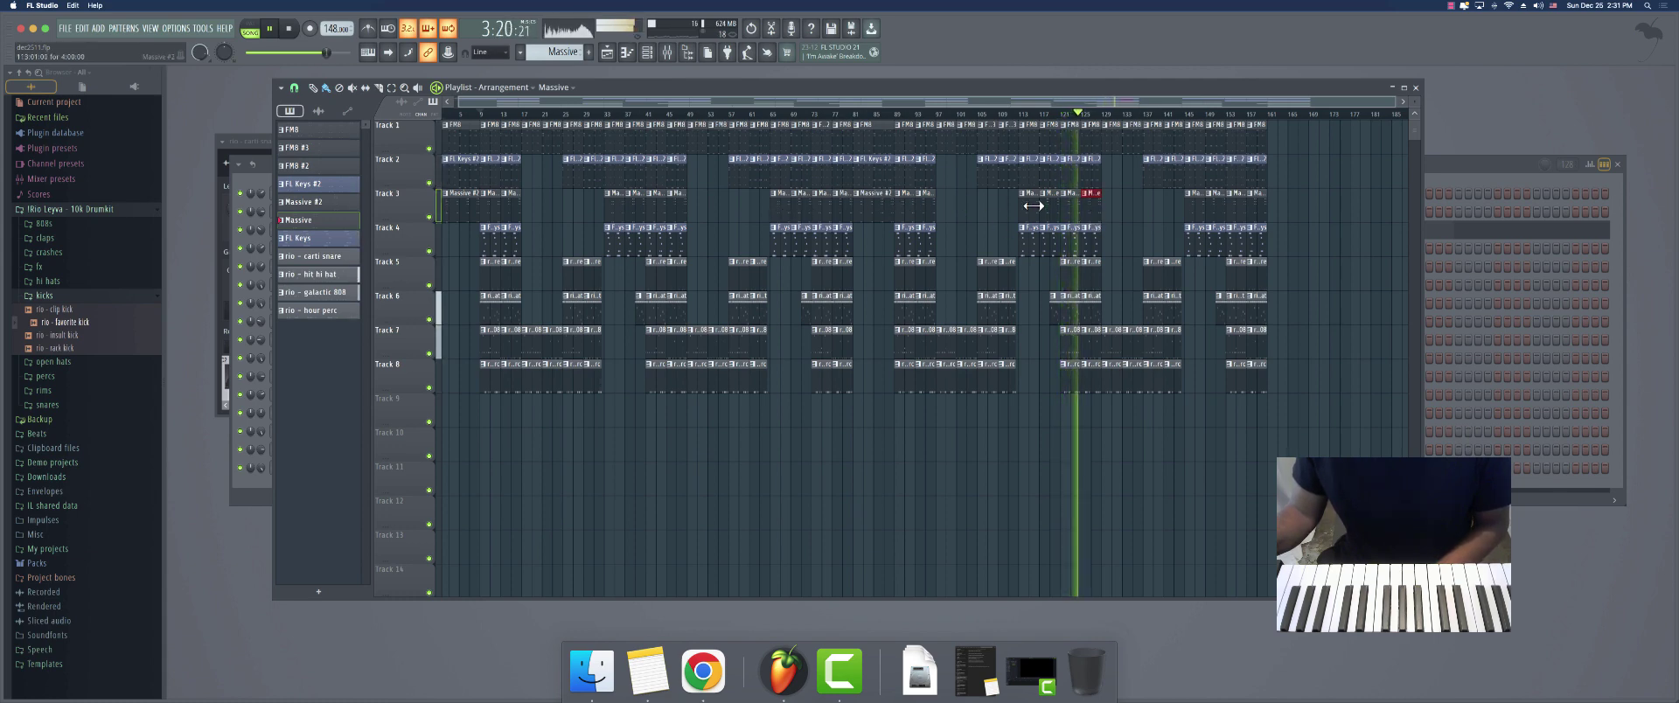
right_click(923, 208)
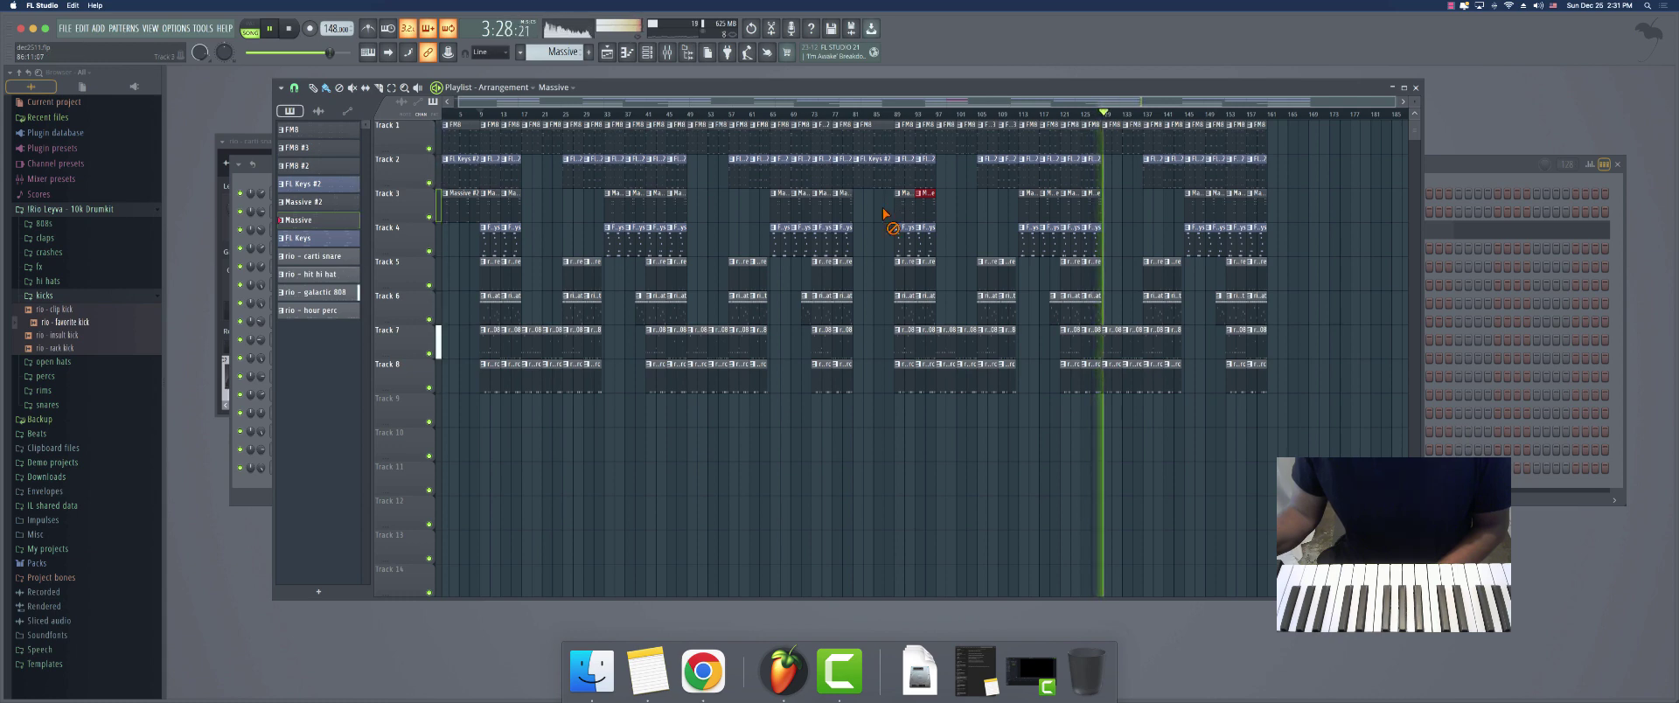
key(super+z)
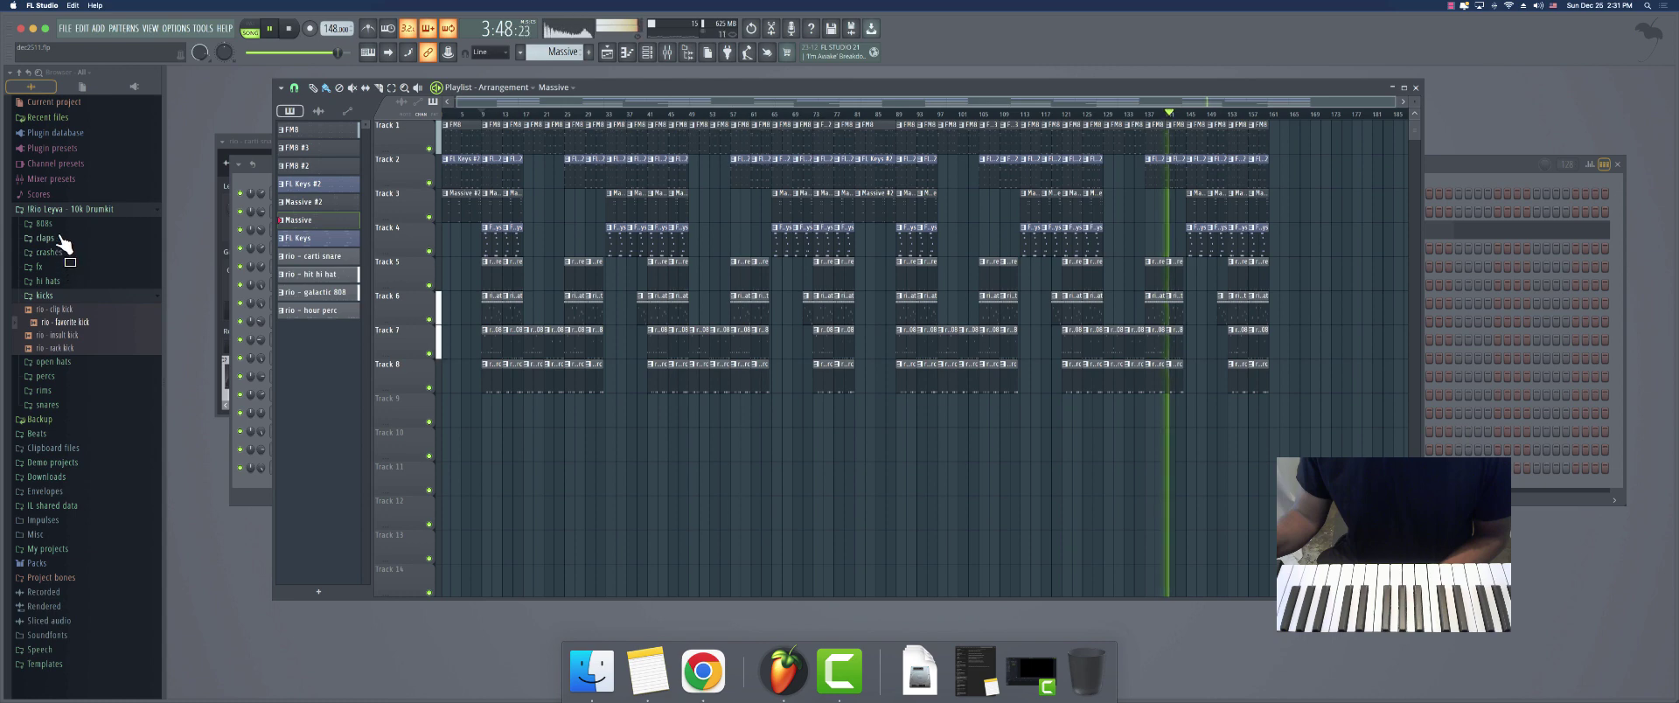
Place the rio - ocean fx sample from the drum kit's fx folder on Track 9 at bar 145 and play the transition into it
click(57, 267)
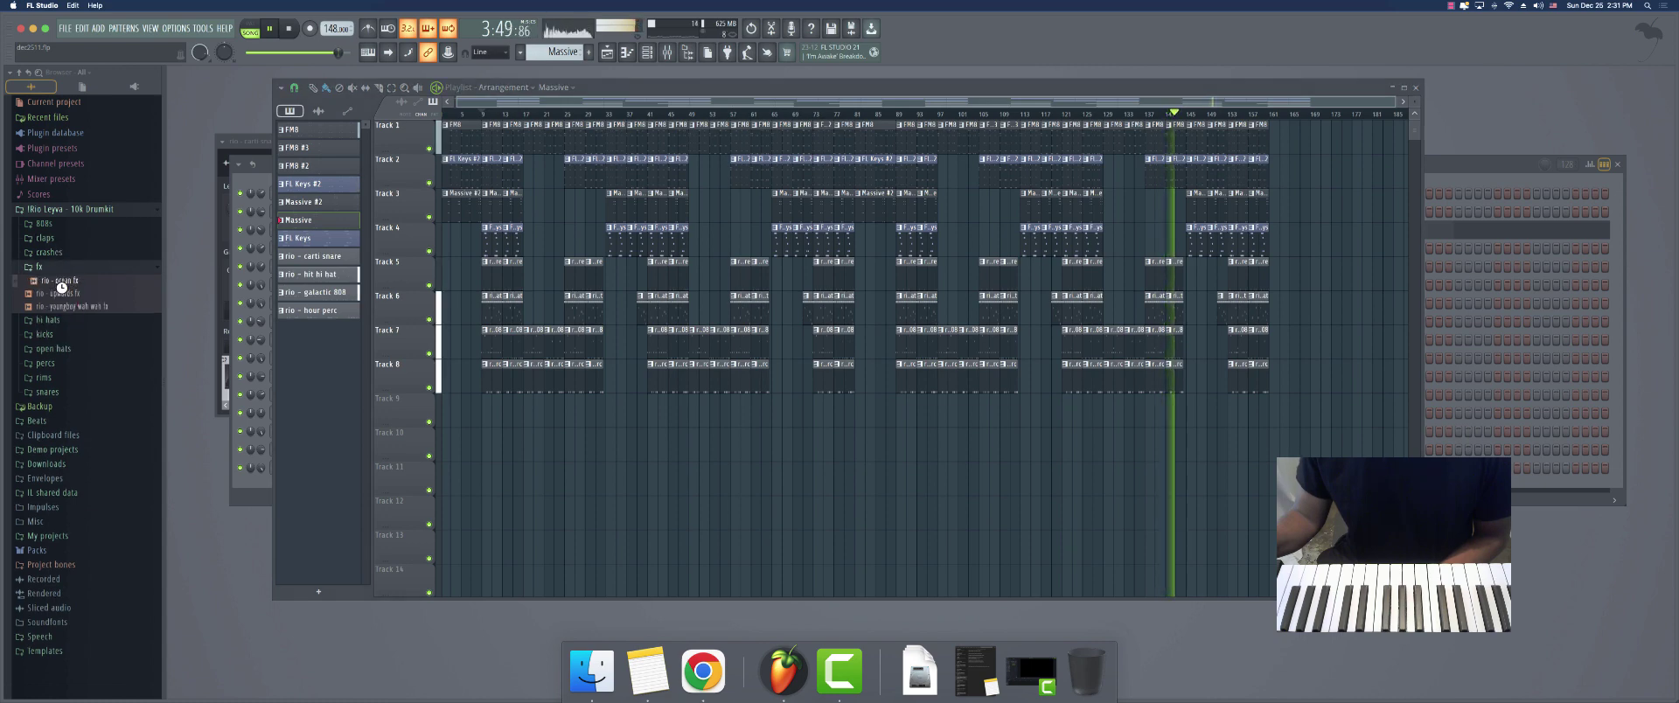
drag(61, 287, 1198, 441)
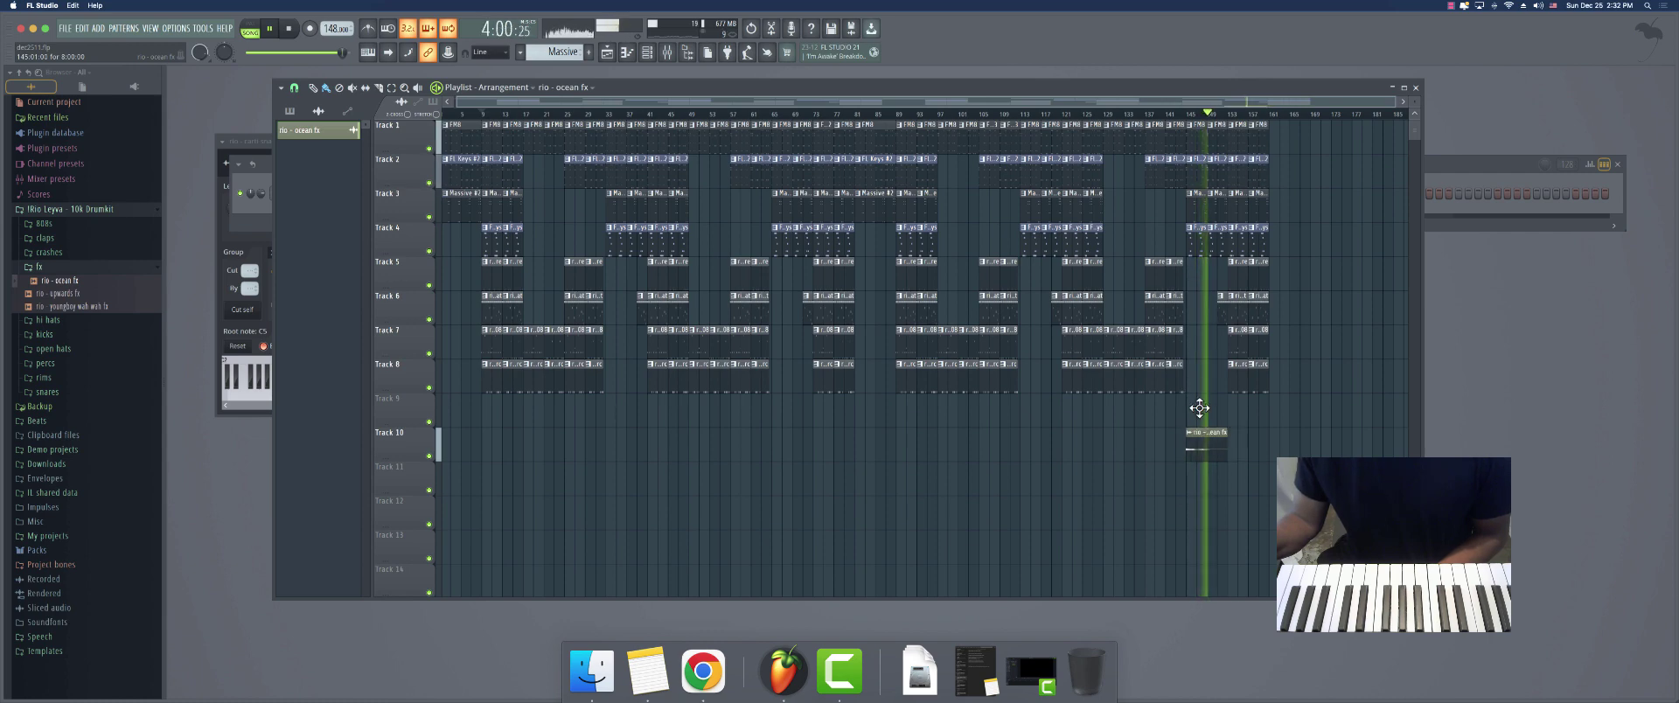
drag(1199, 407, 1197, 389)
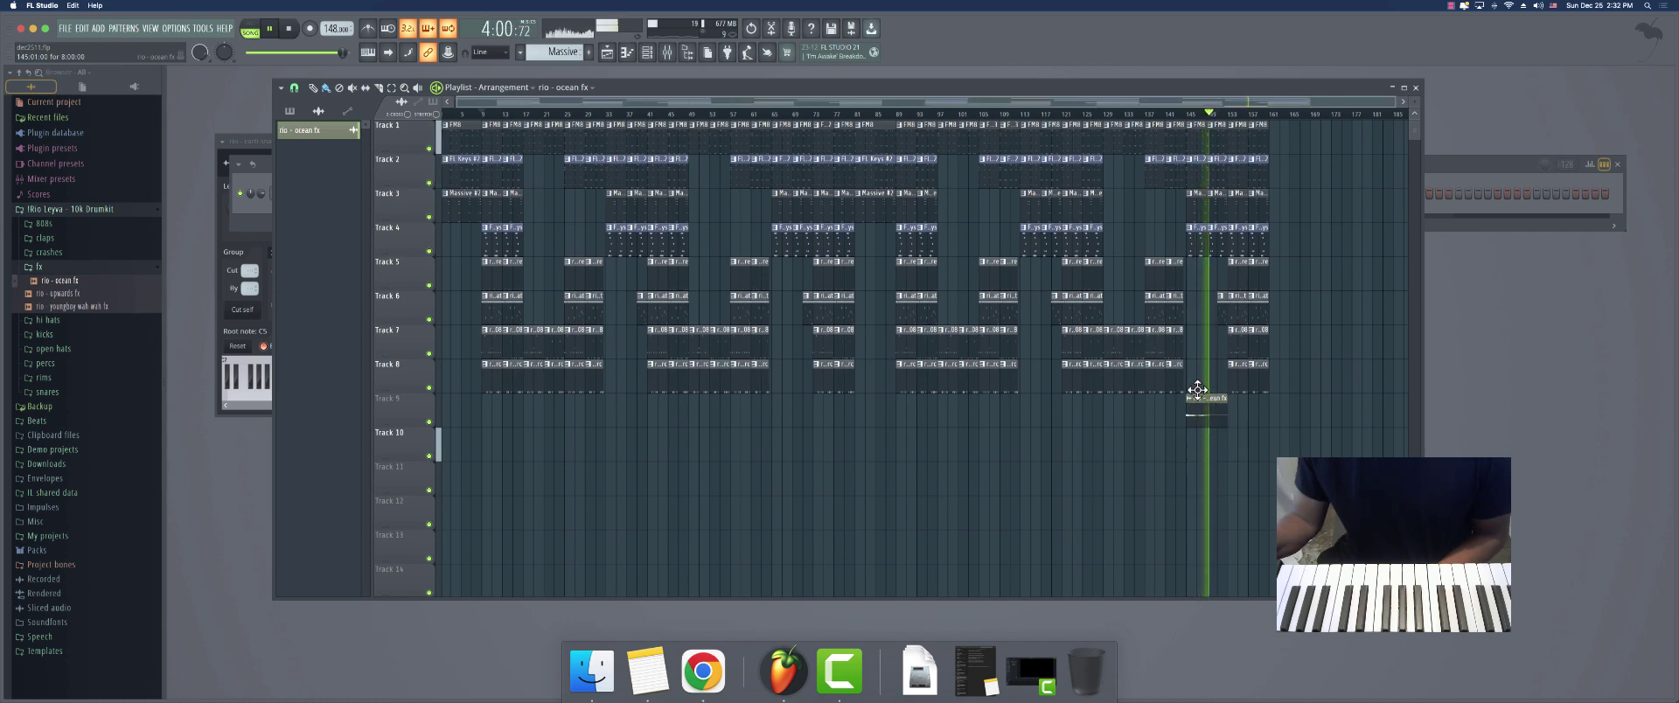
click(1184, 115)
scroll(1184, 114, up, 4)
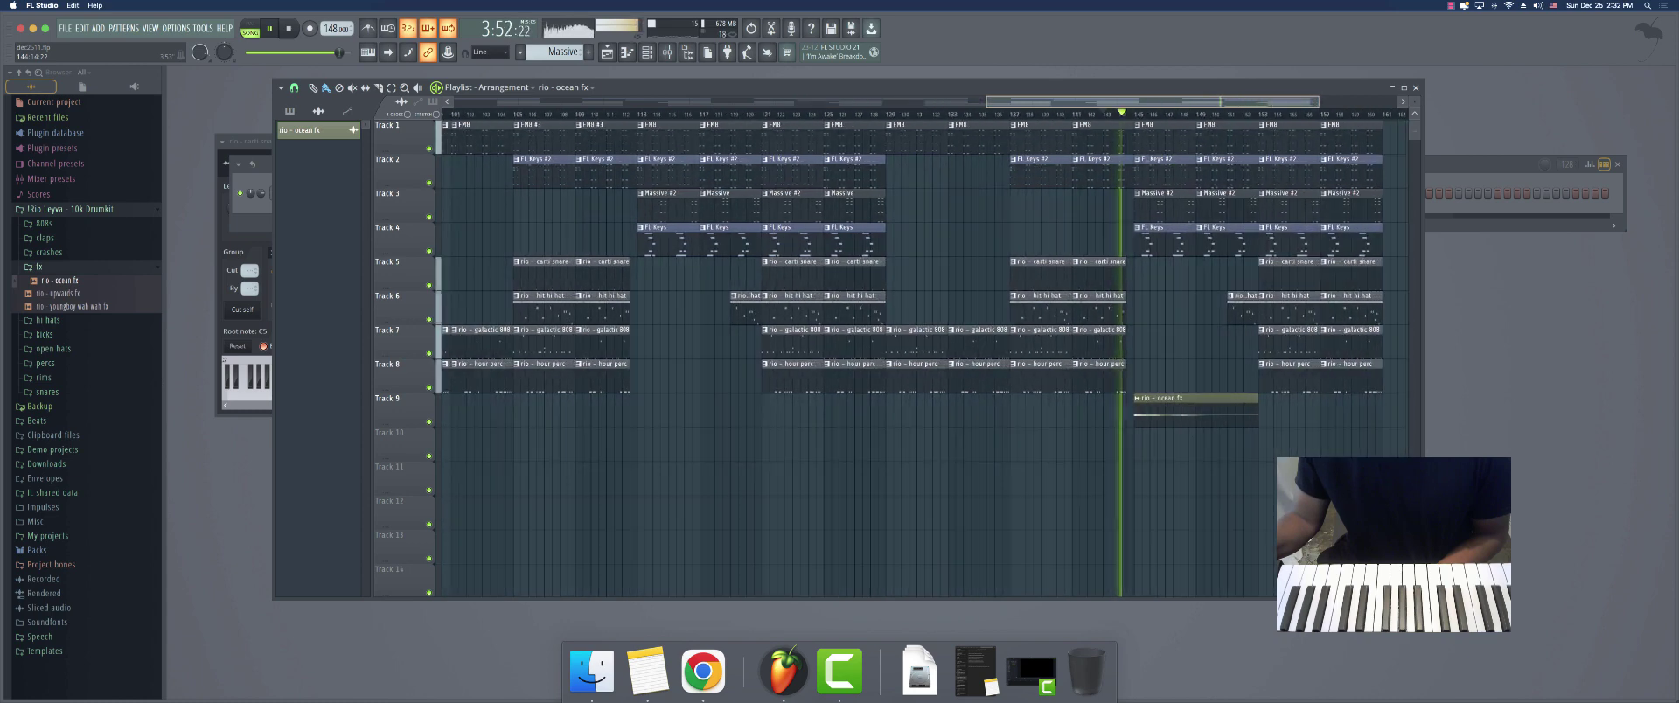
scroll(1184, 115, up, 2)
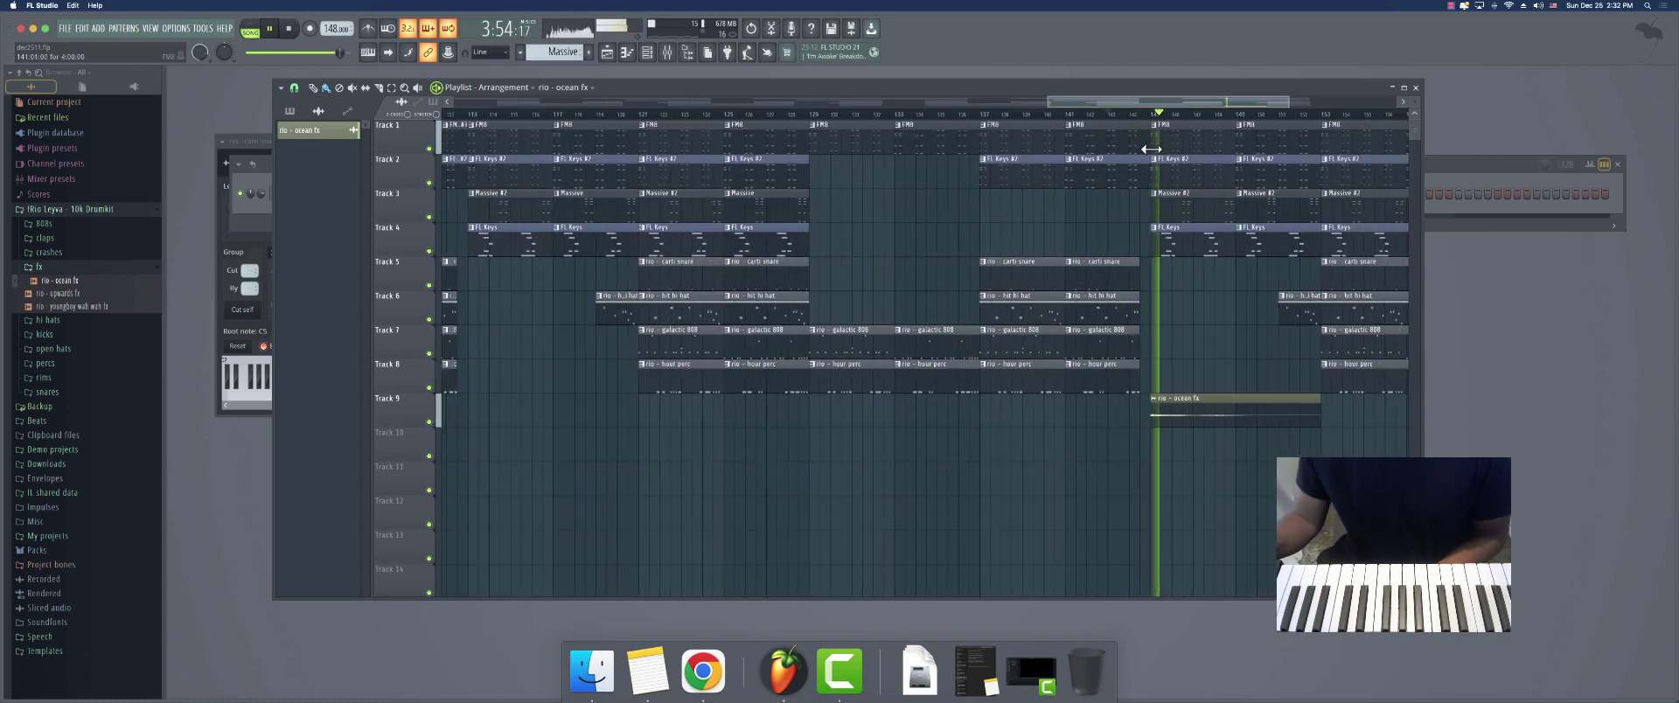
Place copies of the rio - ocean fx clip on Track 9 at bars 113 and 65
scroll(1123, 105, down, 6)
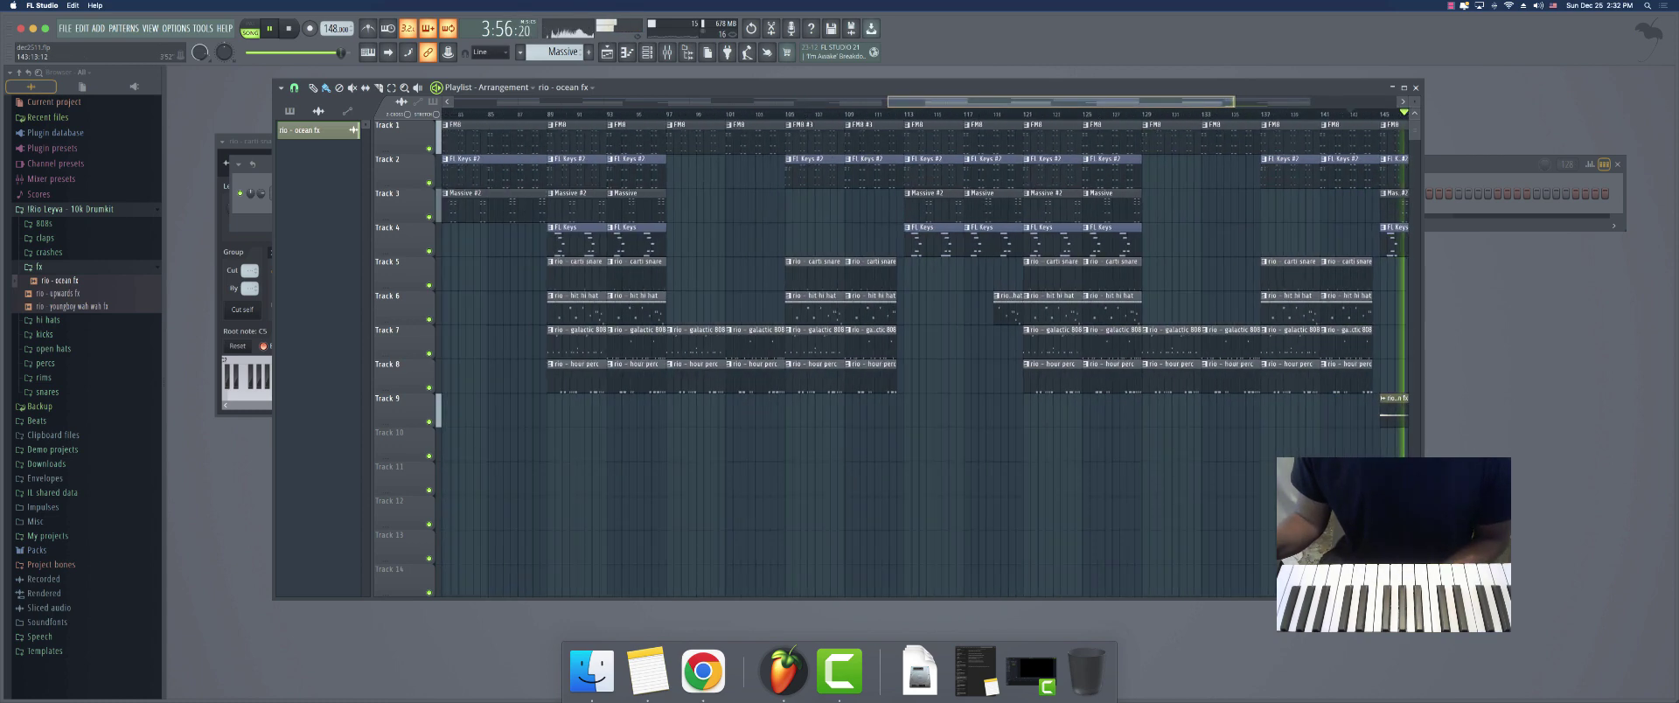
scroll(1142, 329, down, 1)
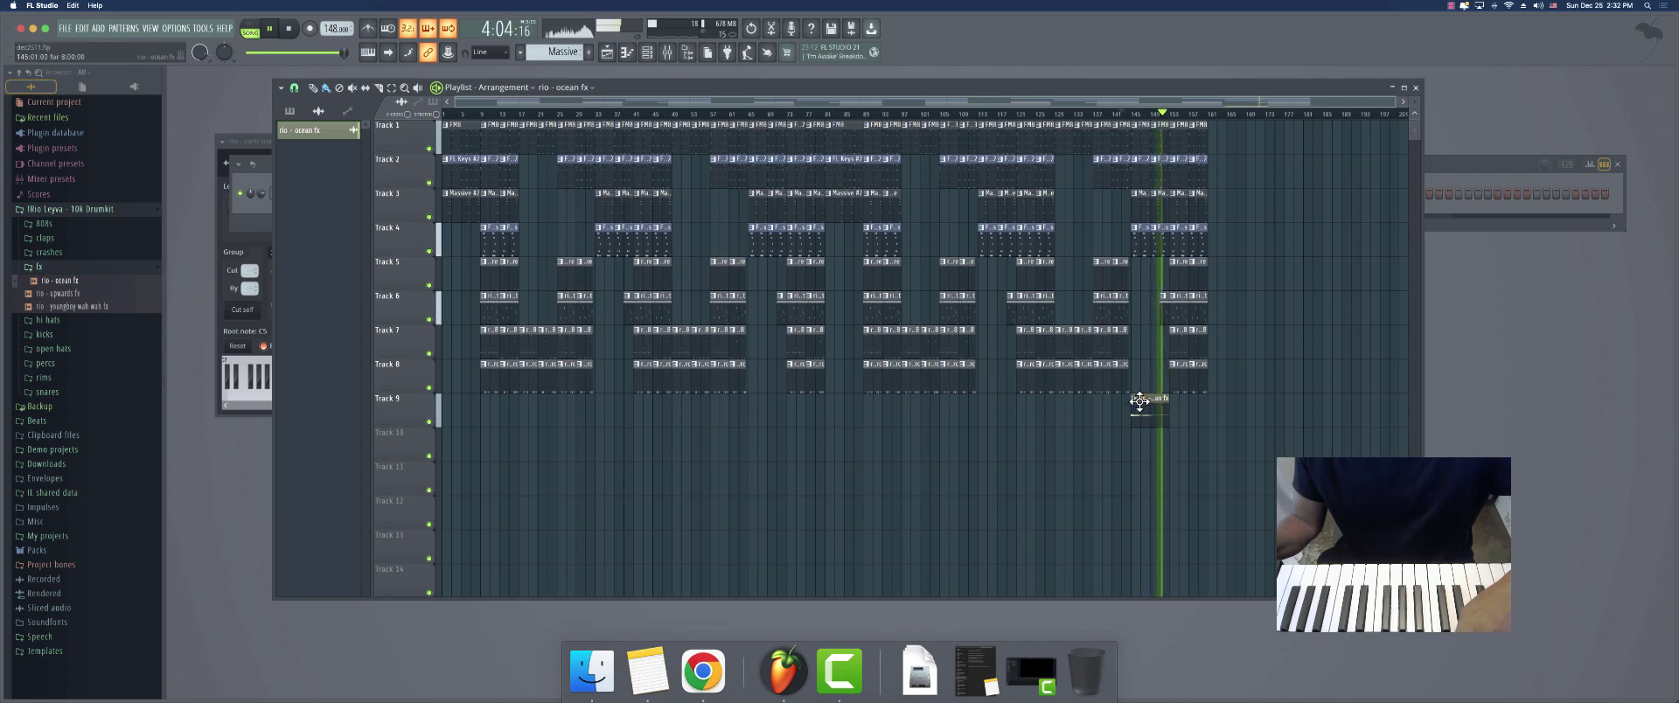
click(984, 415)
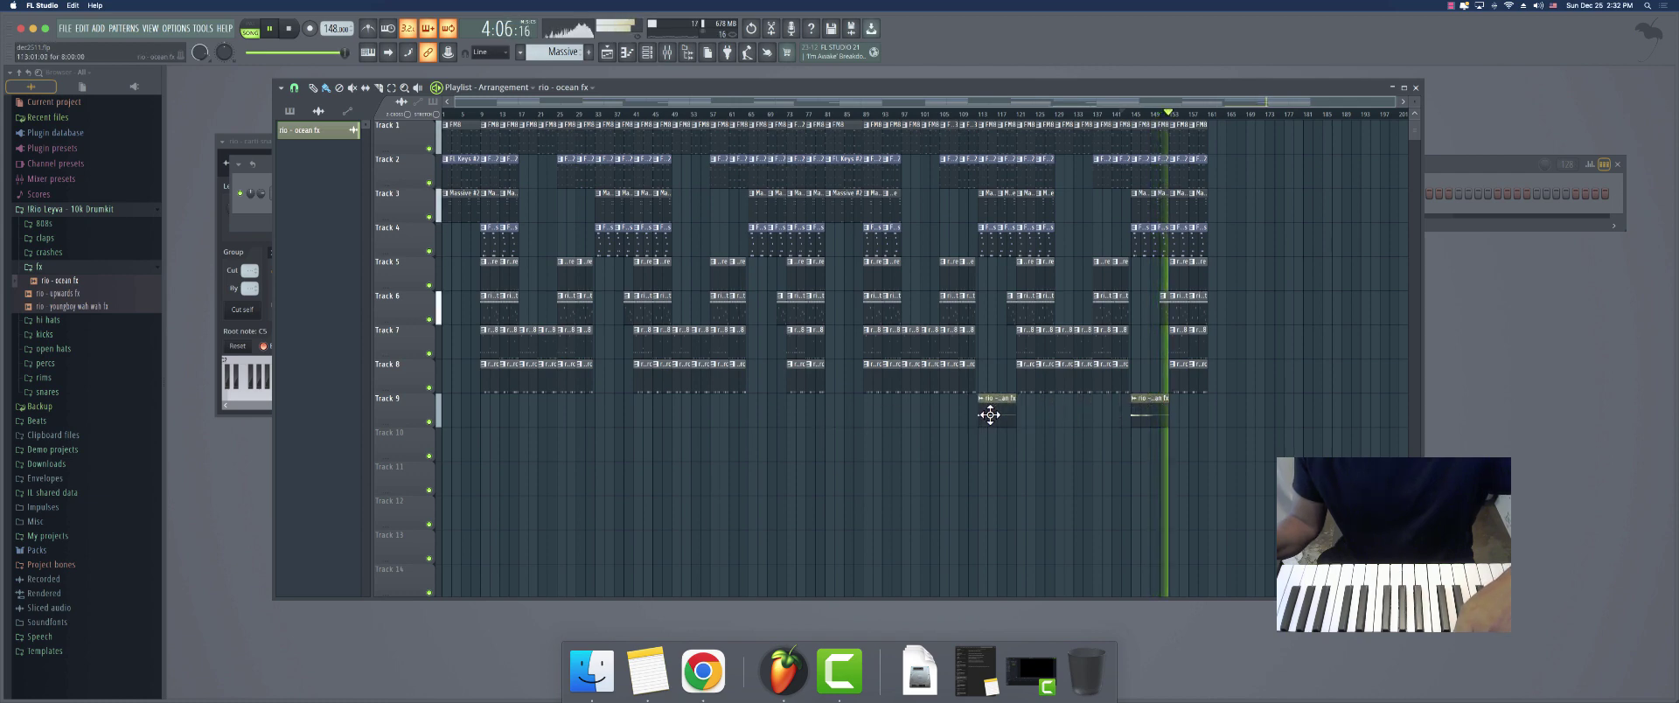
drag(783, 411, 765, 411)
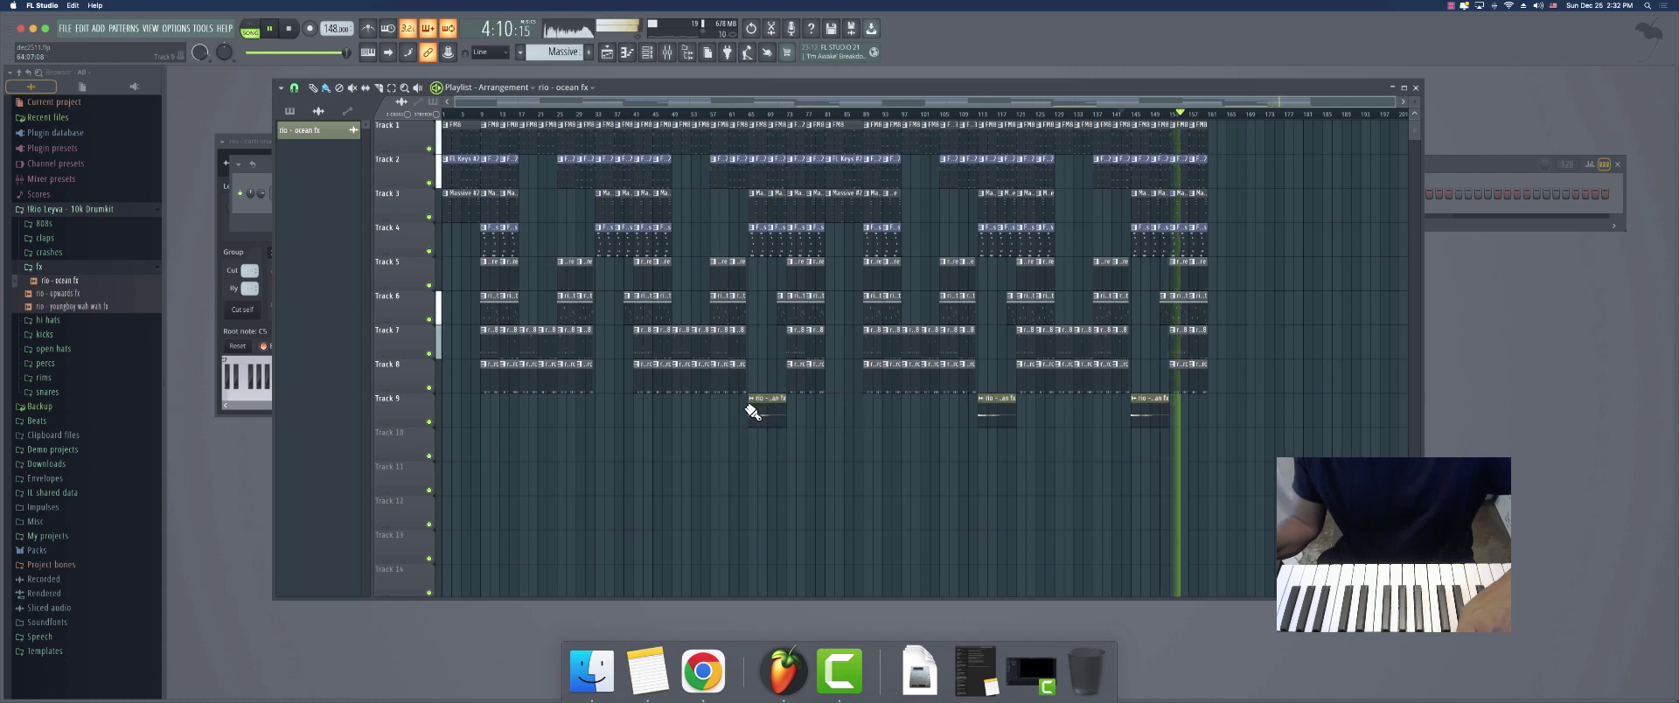
Audition the remaining fx samples and examine the drum kit's open hats and crashes folders
click(58, 306)
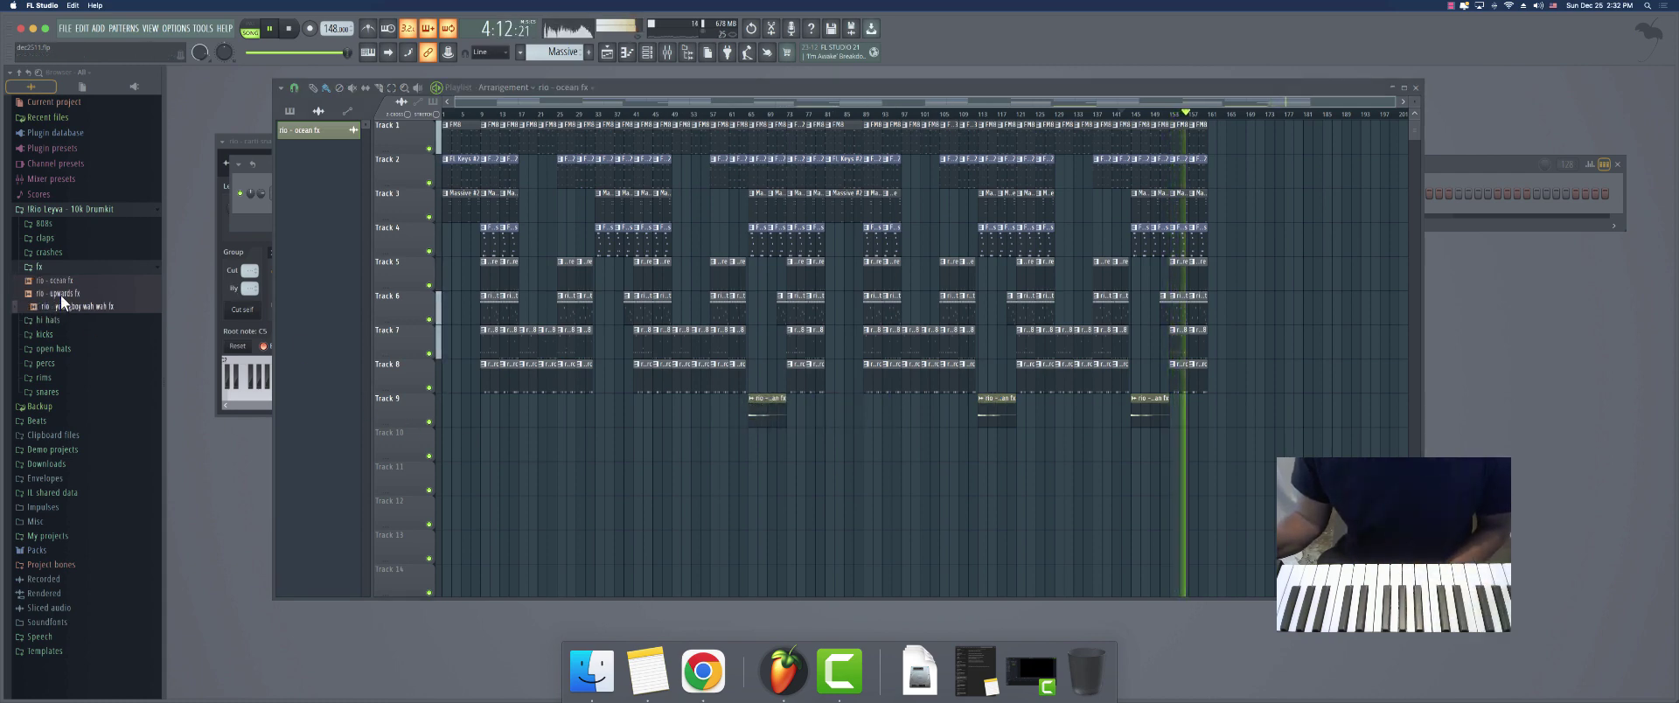
click(61, 293)
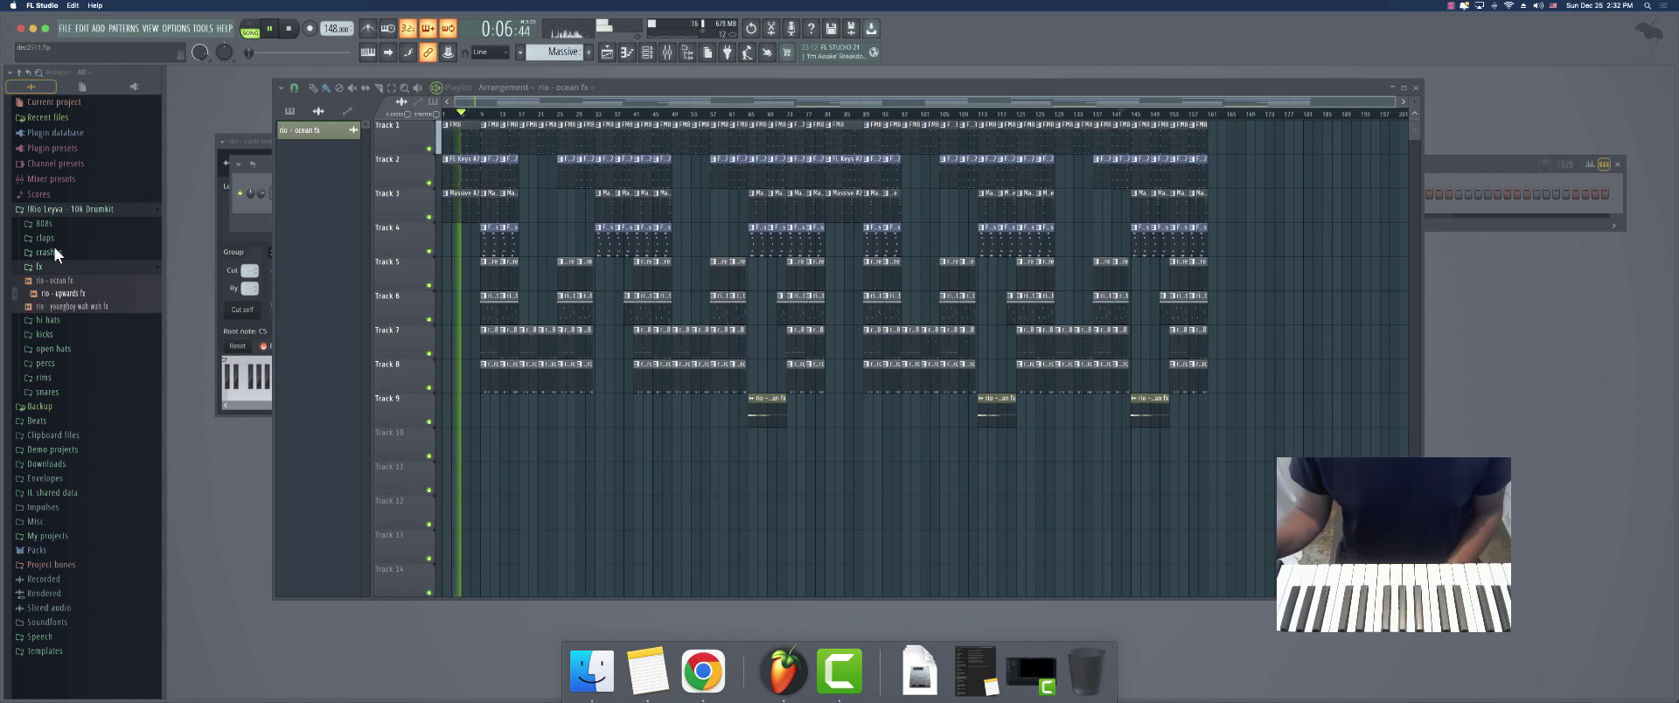
click(59, 350)
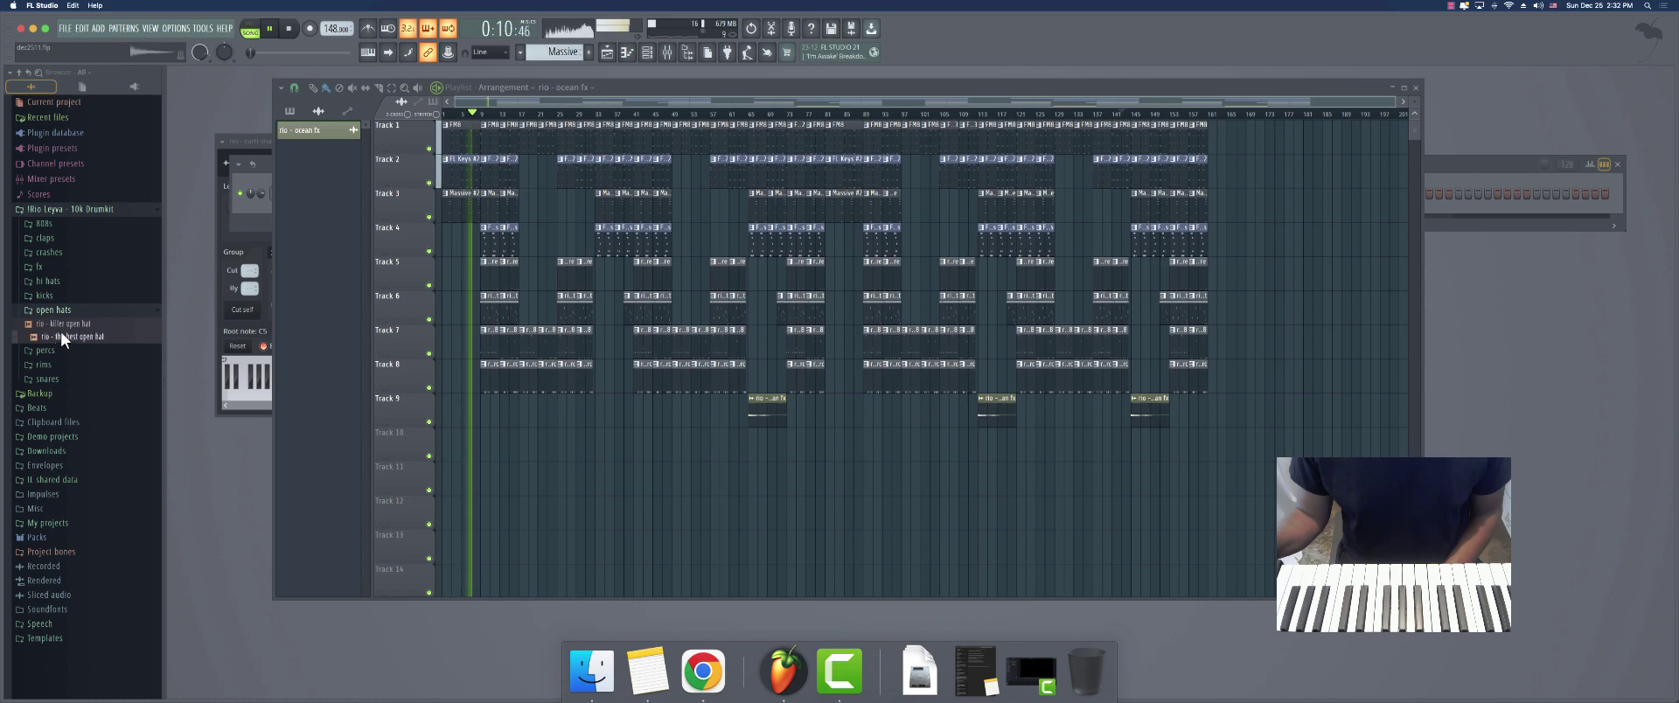
click(52, 253)
click(55, 268)
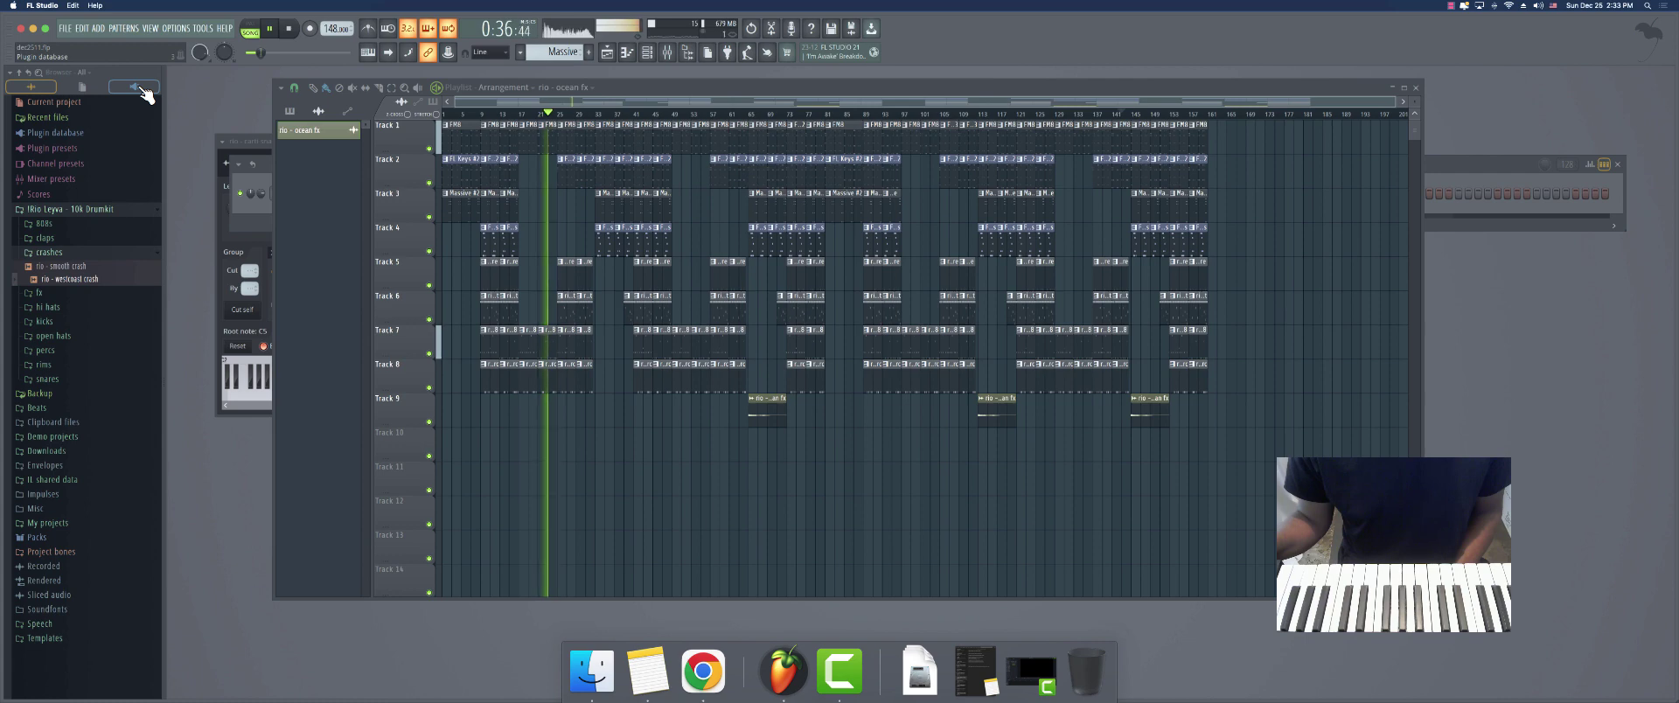
Look through the current project's edit history and the list of recently used samples, plugins and project files
click(82, 86)
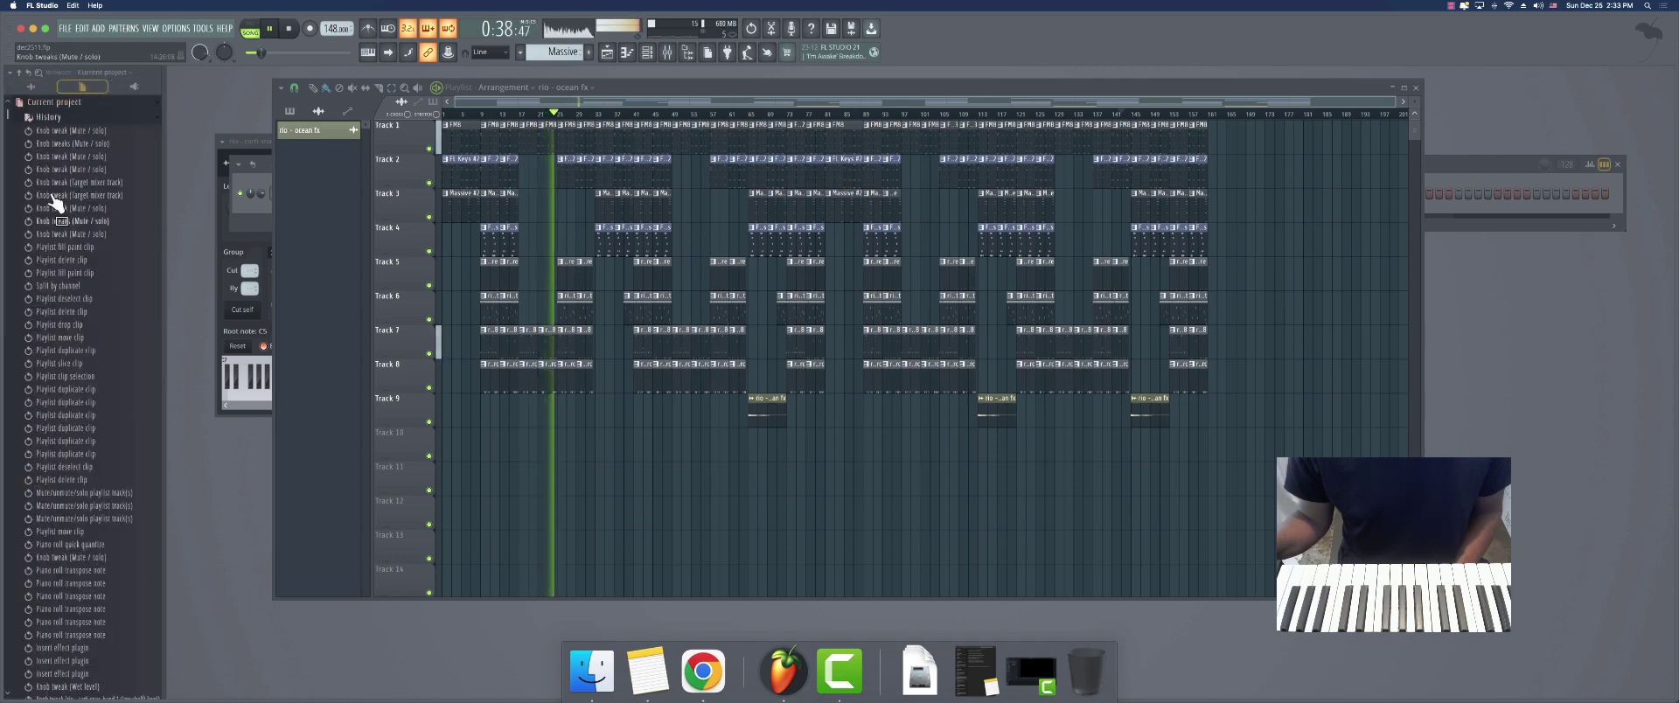
scroll(90, 338, down, 2)
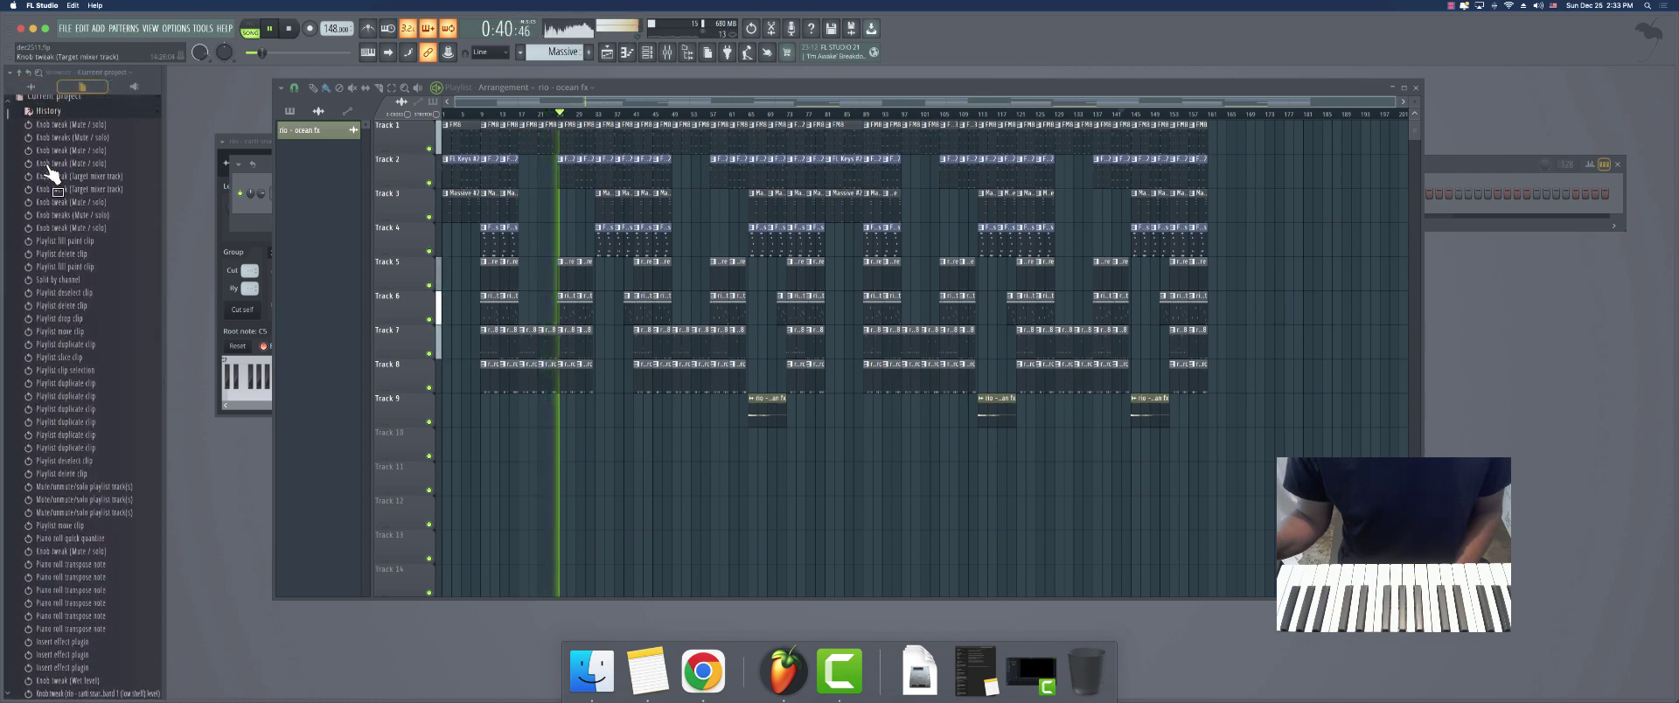
scroll(53, 175, up, 2)
click(46, 119)
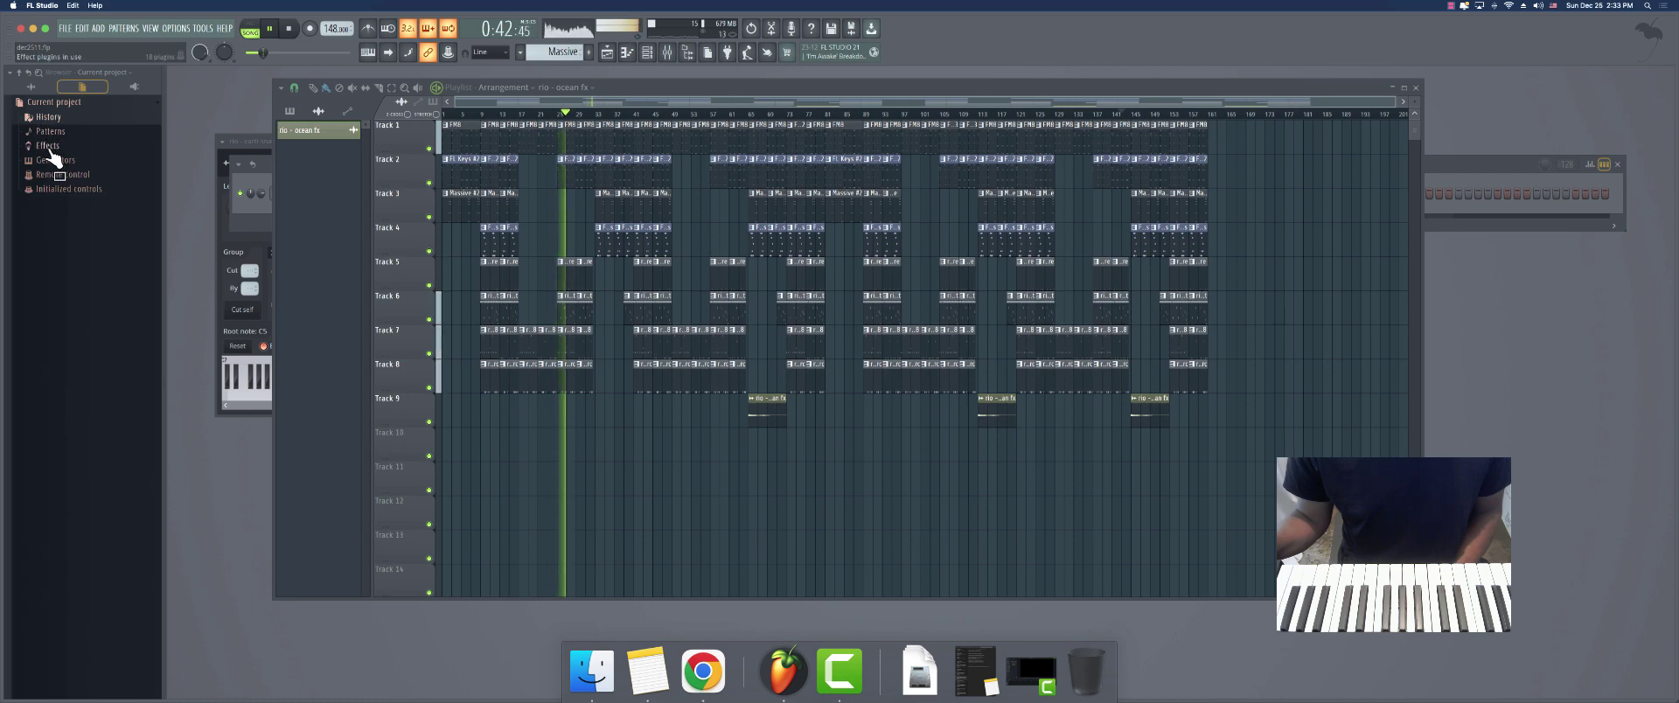
click(47, 90)
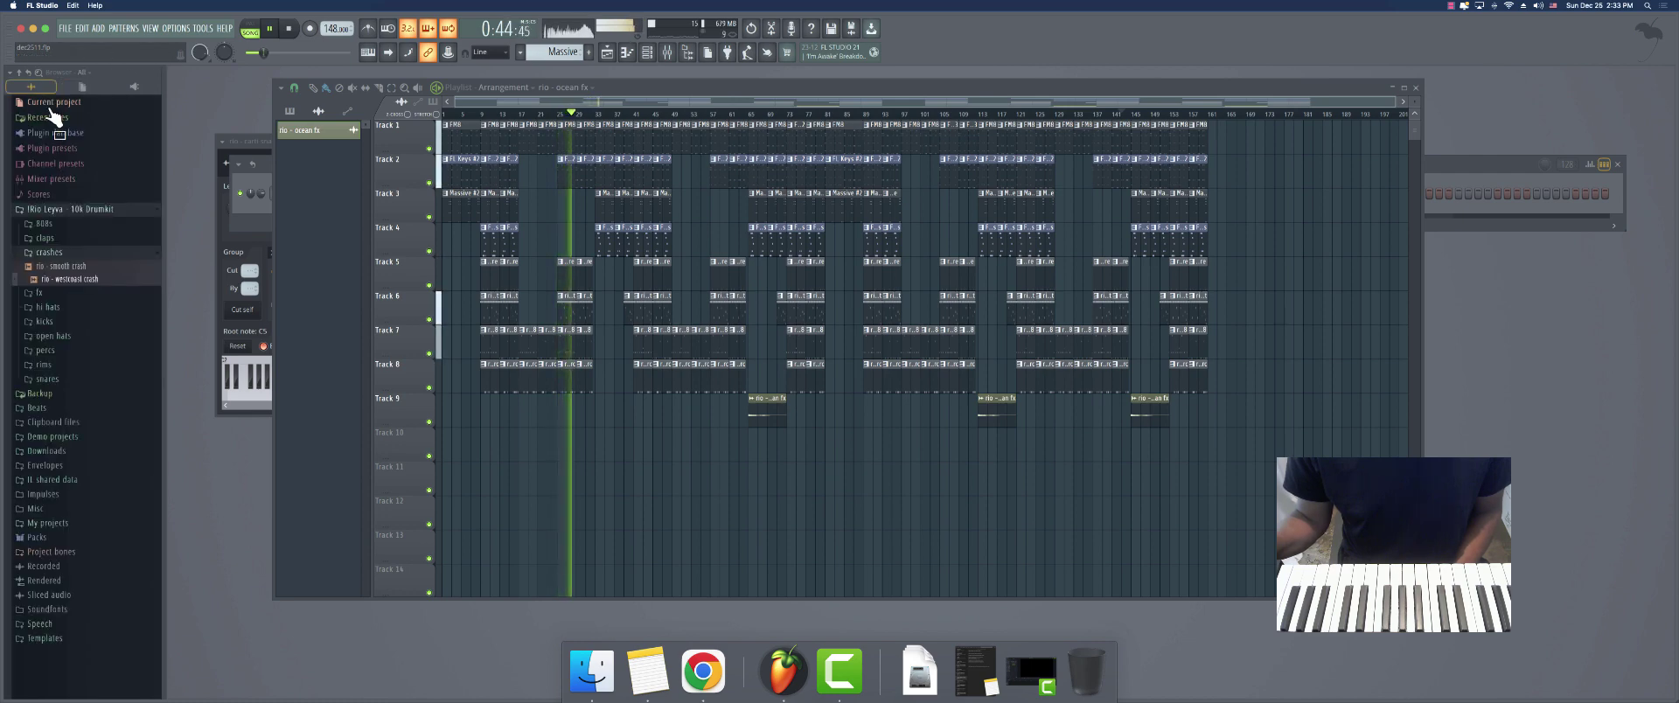
click(53, 117)
scroll(68, 254, down, 2)
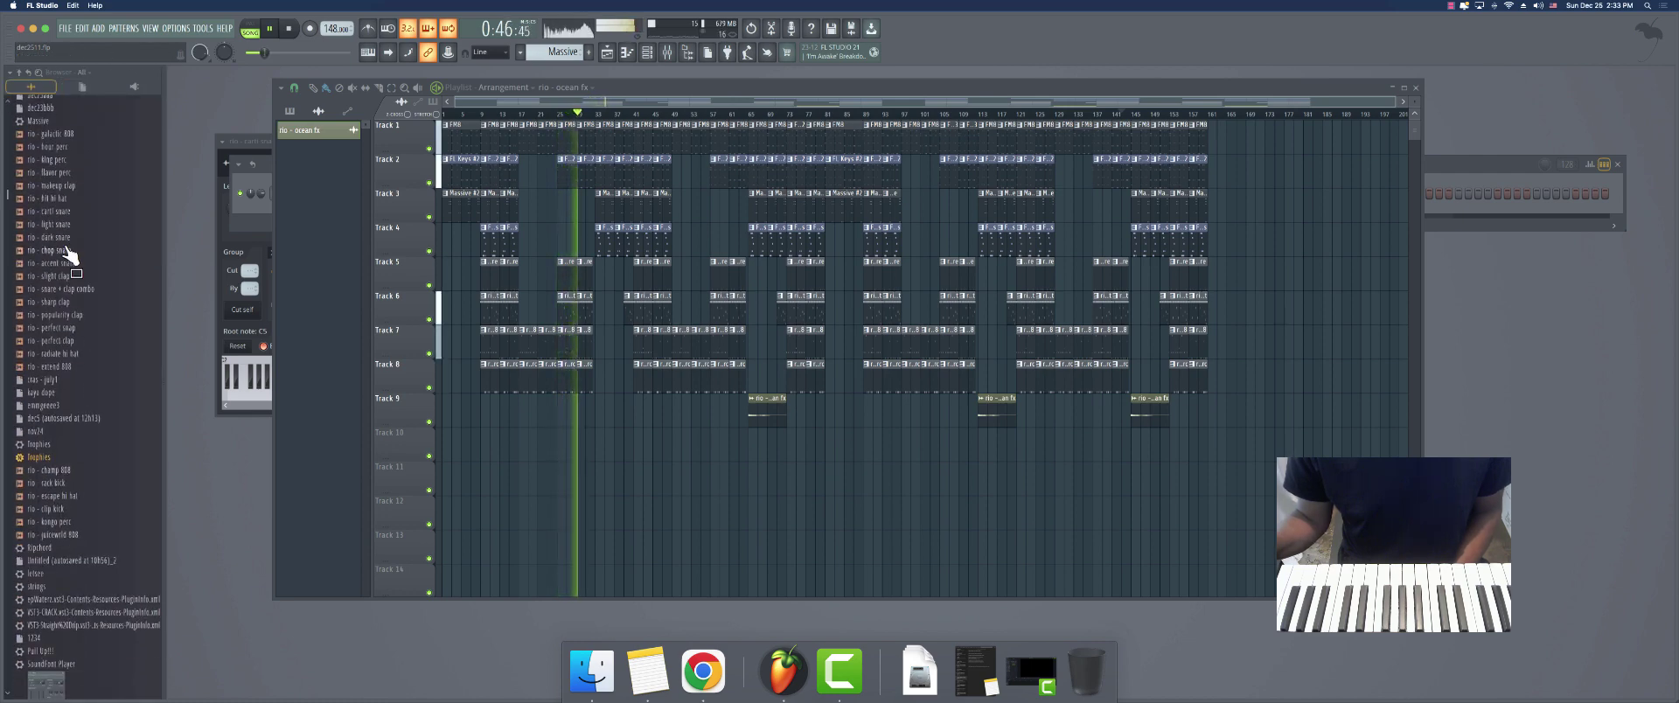
scroll(70, 254, down, 10)
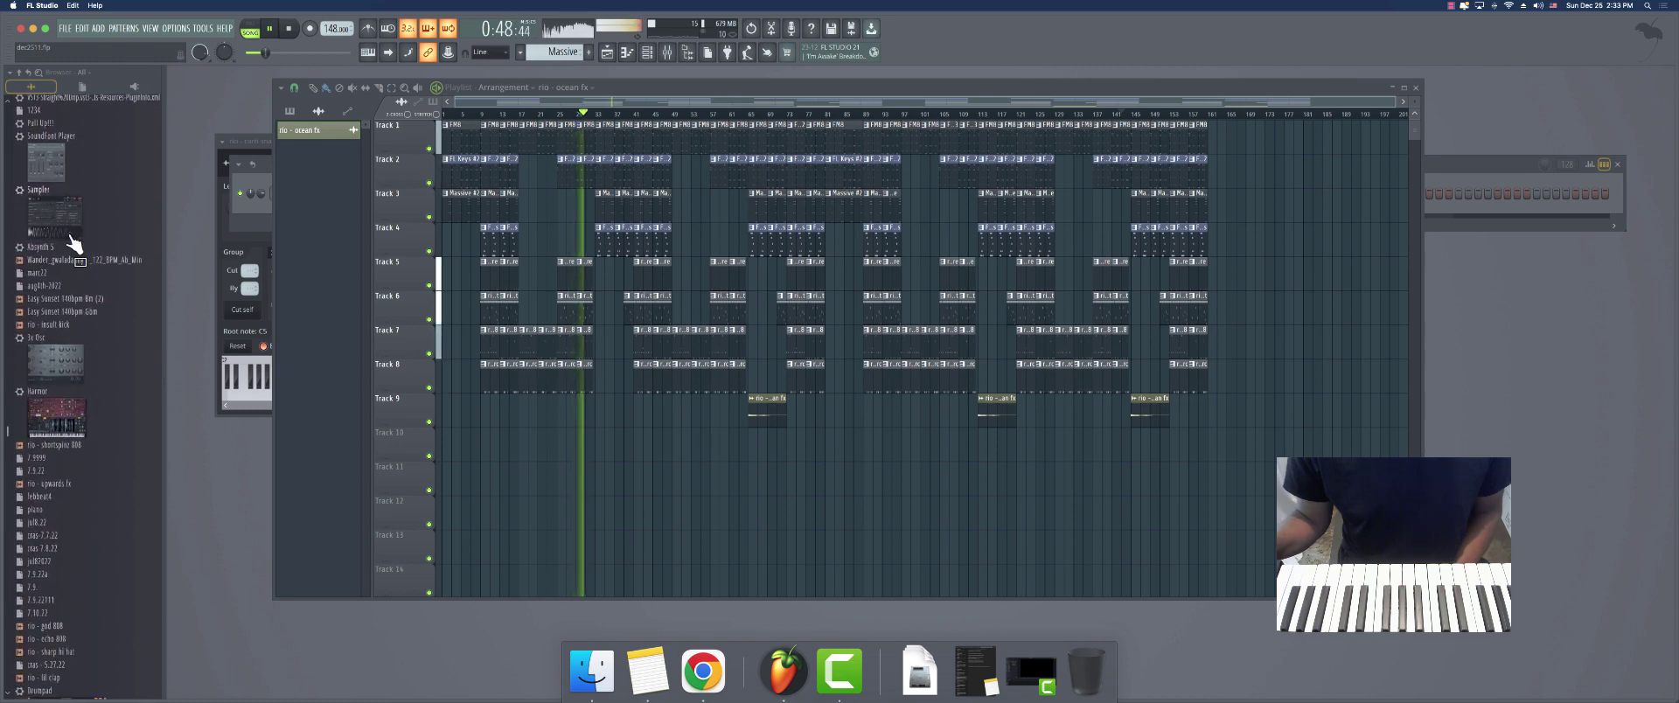
scroll(77, 262, down, 10)
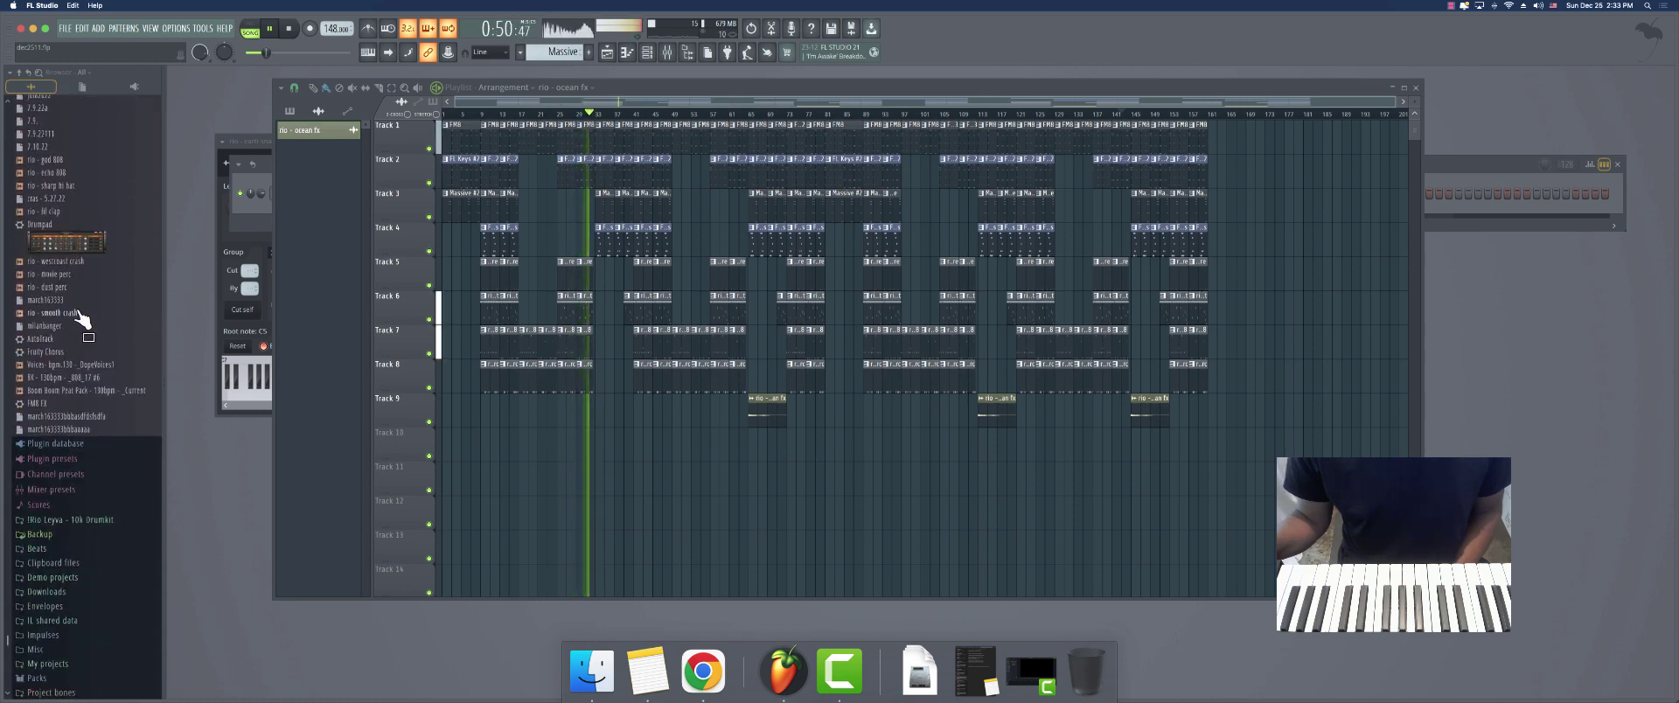
scroll(81, 315, down, 3)
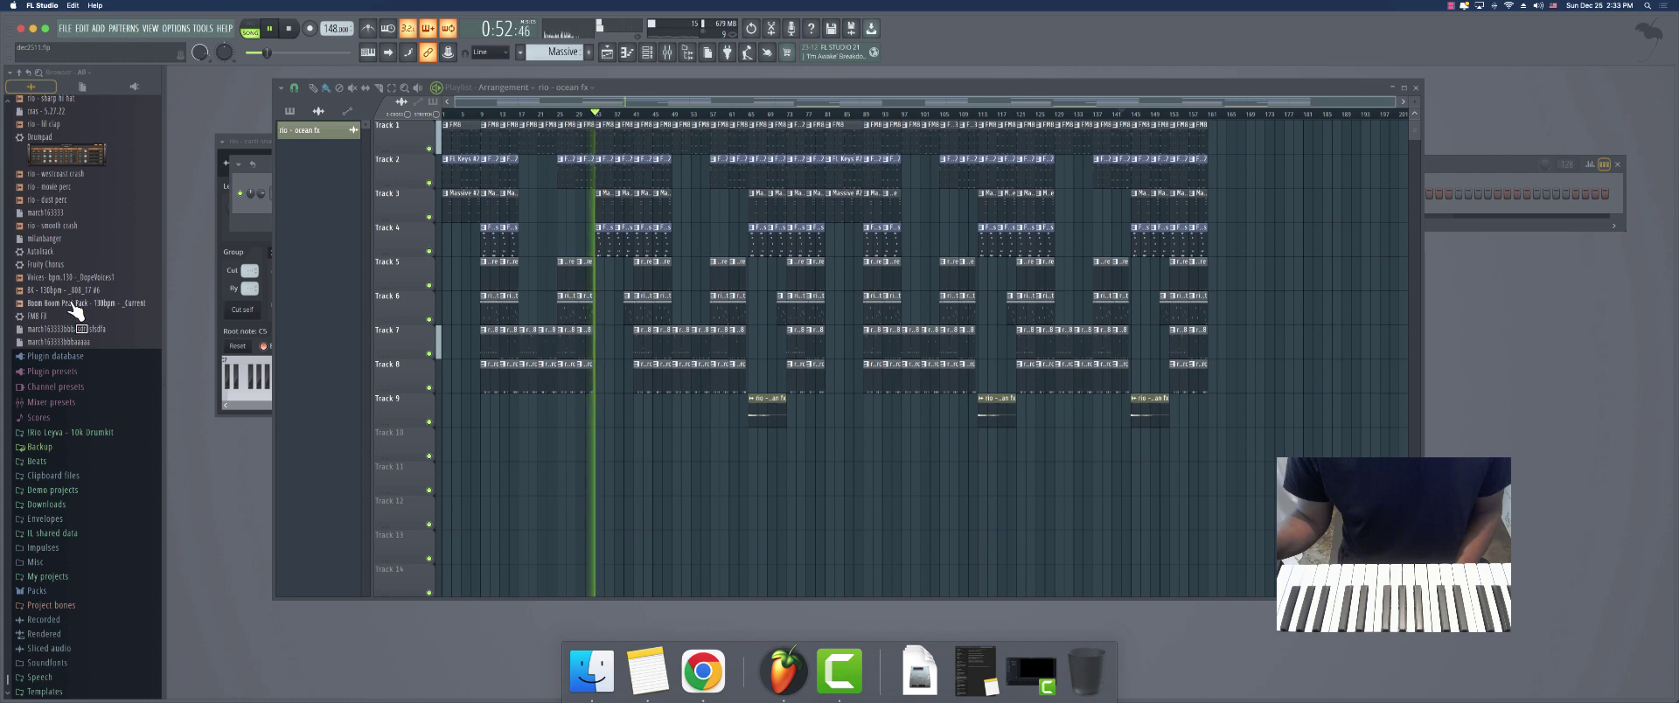
scroll(77, 341, up, 7)
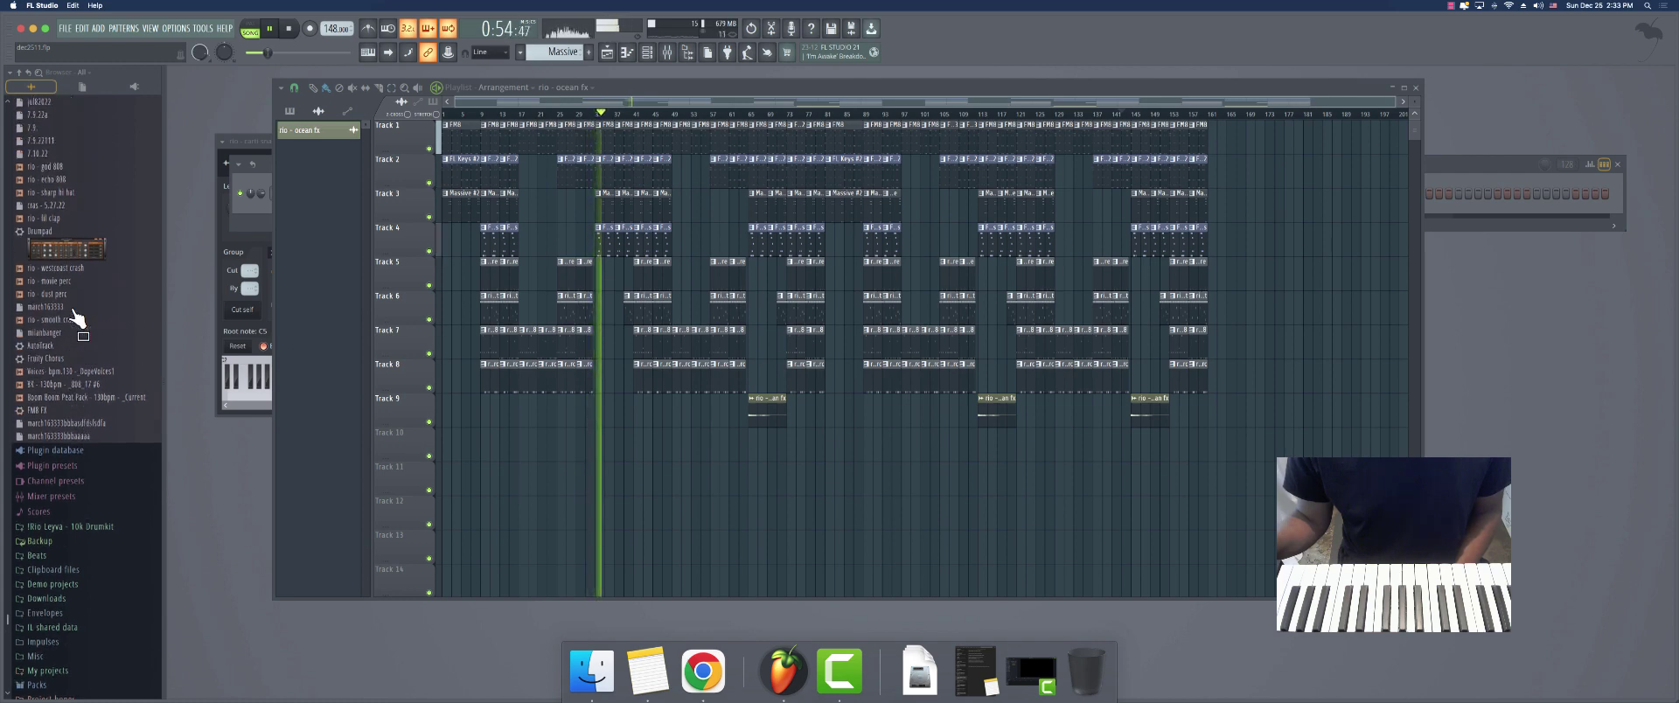
scroll(59, 343, up, 10)
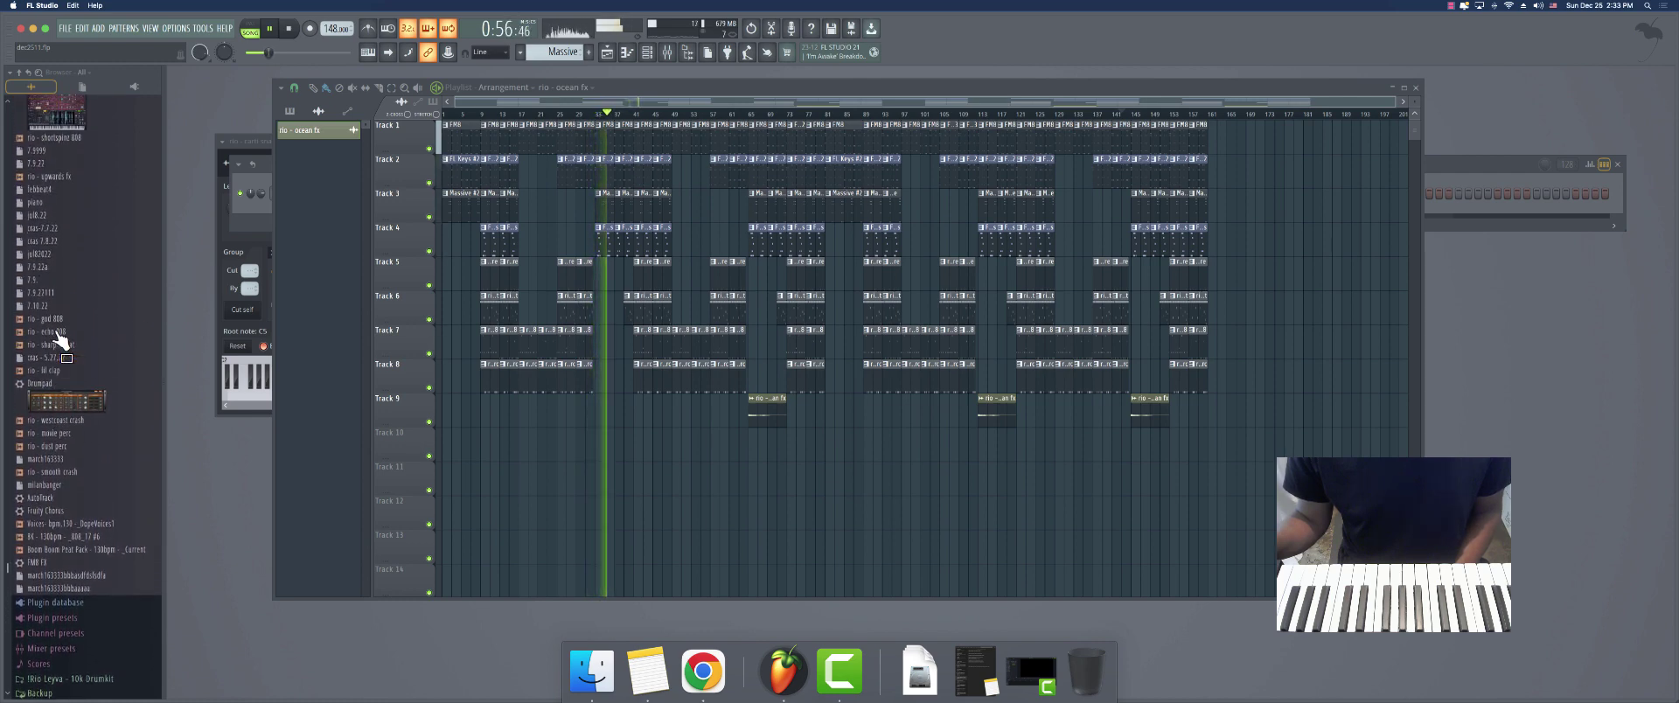
scroll(59, 343, up, 3)
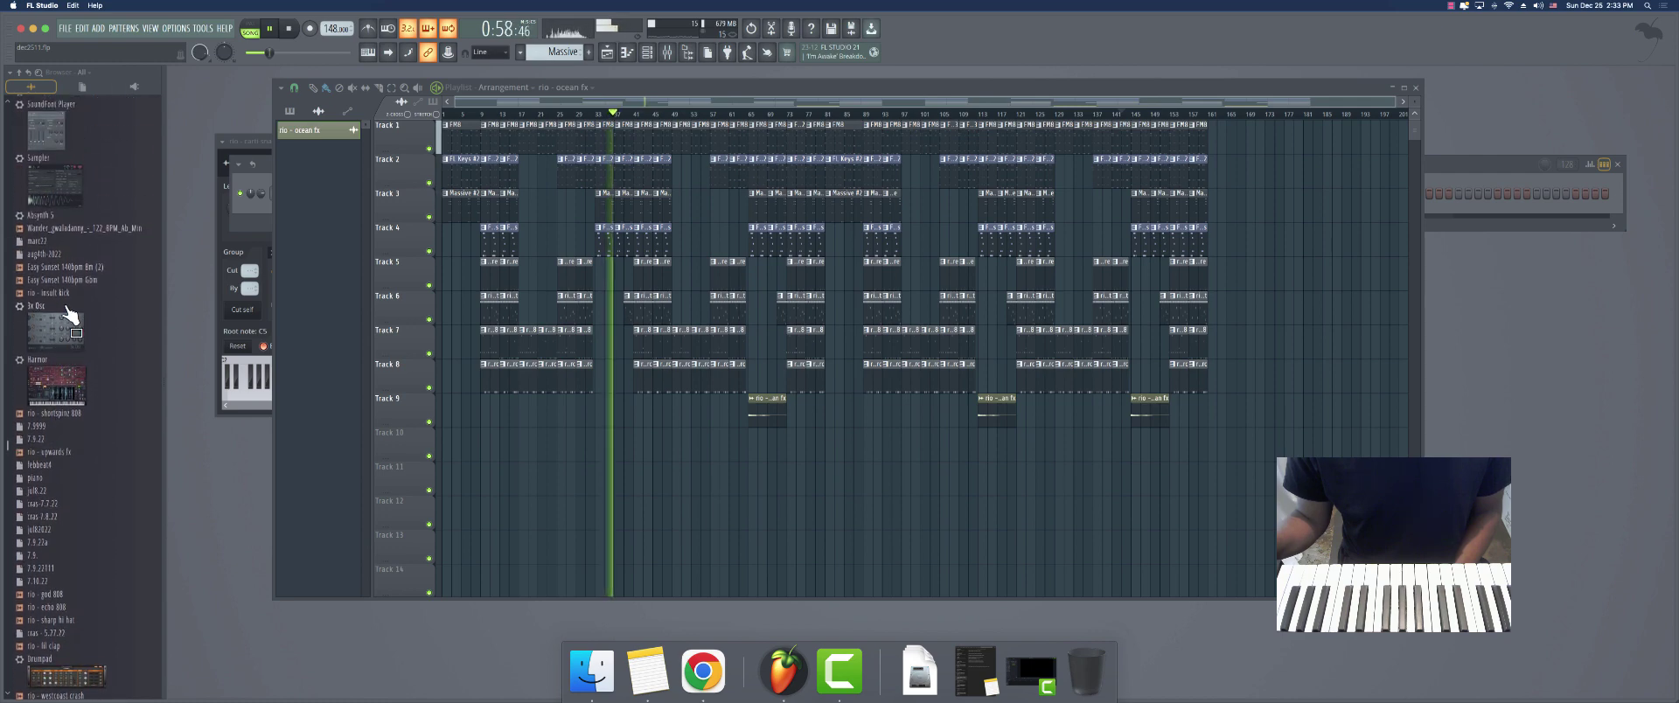
scroll(77, 157, up, 10)
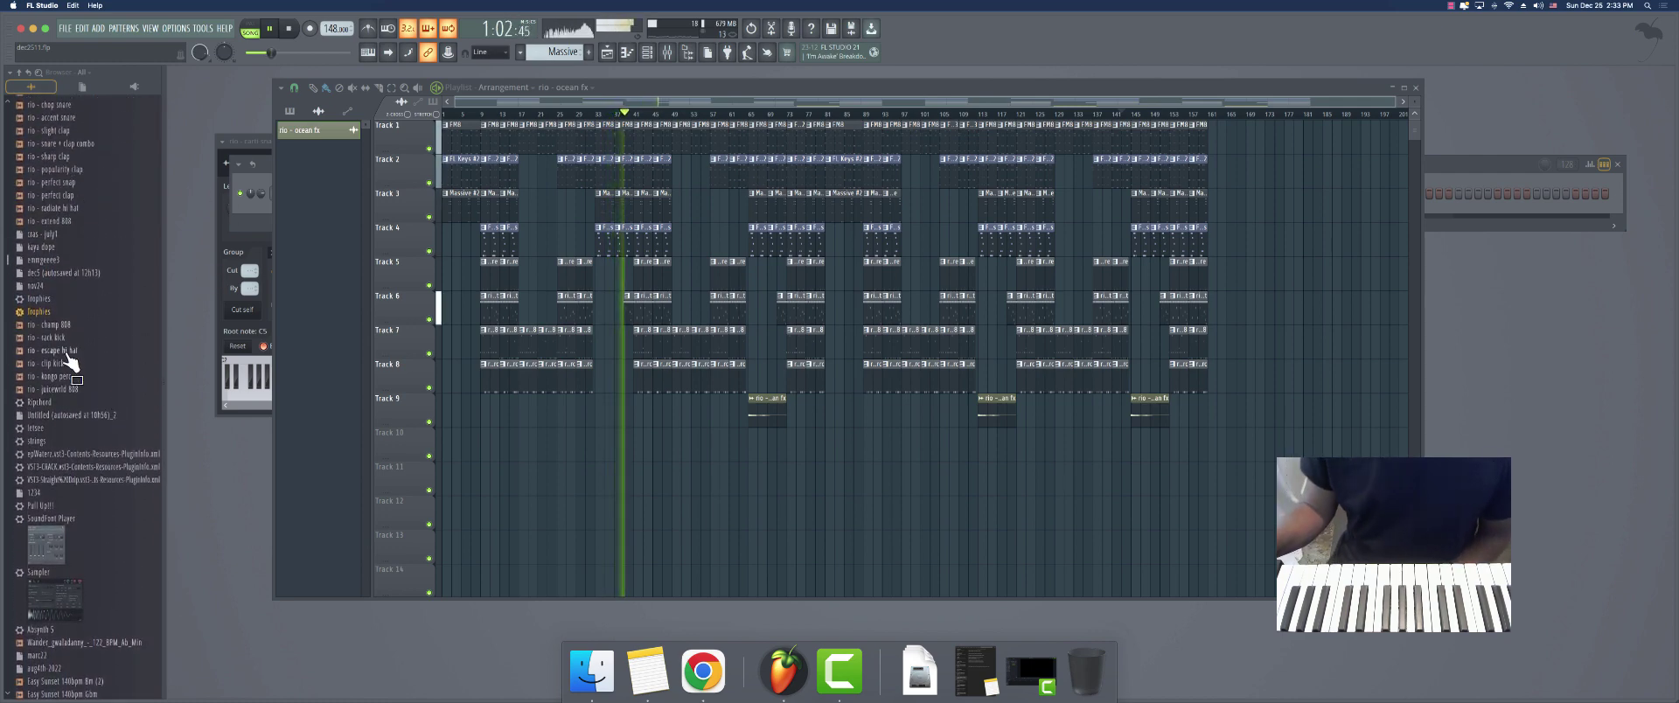
scroll(79, 385, up, 4)
scroll(77, 385, up, 2)
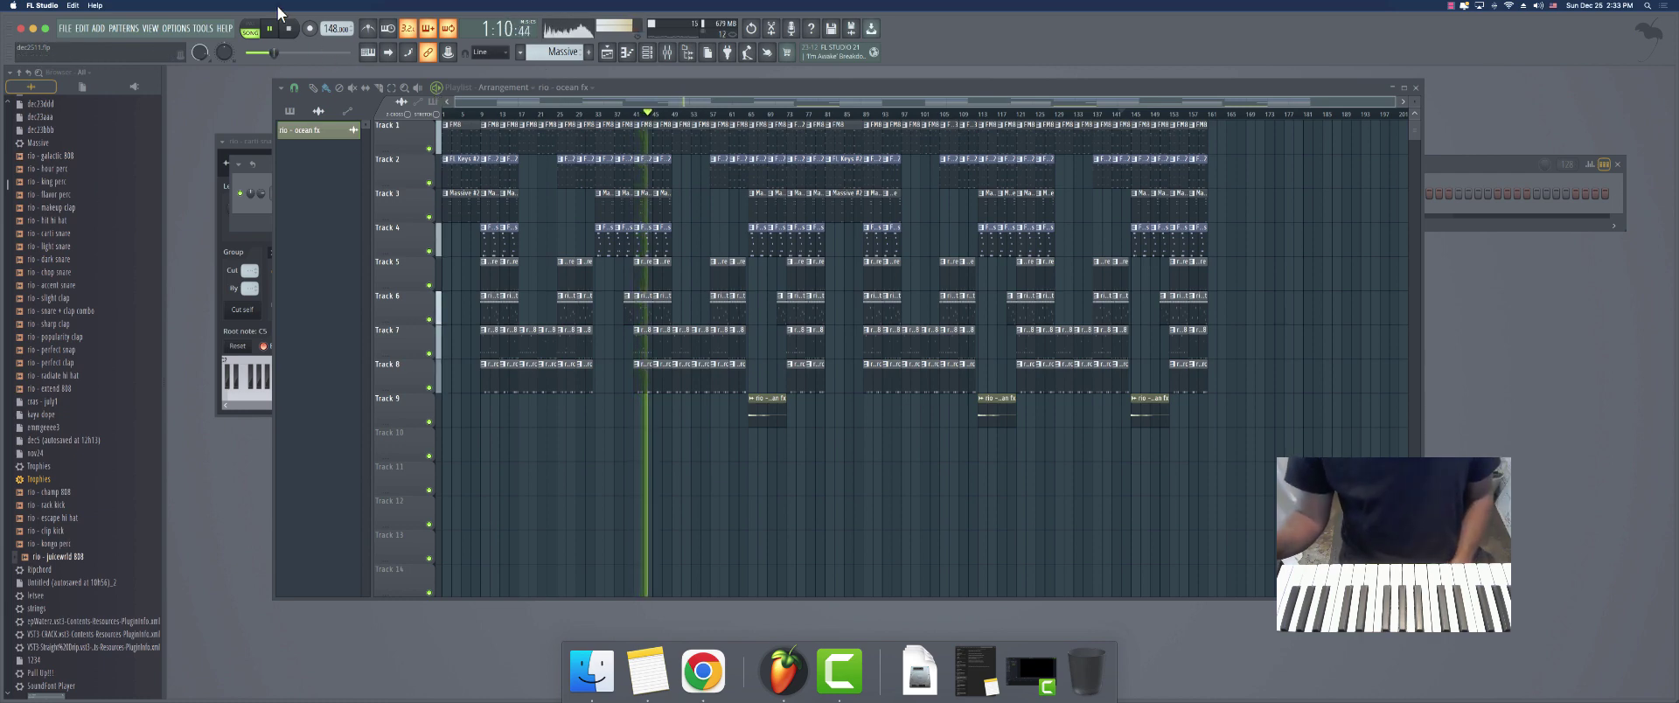
click(67, 27)
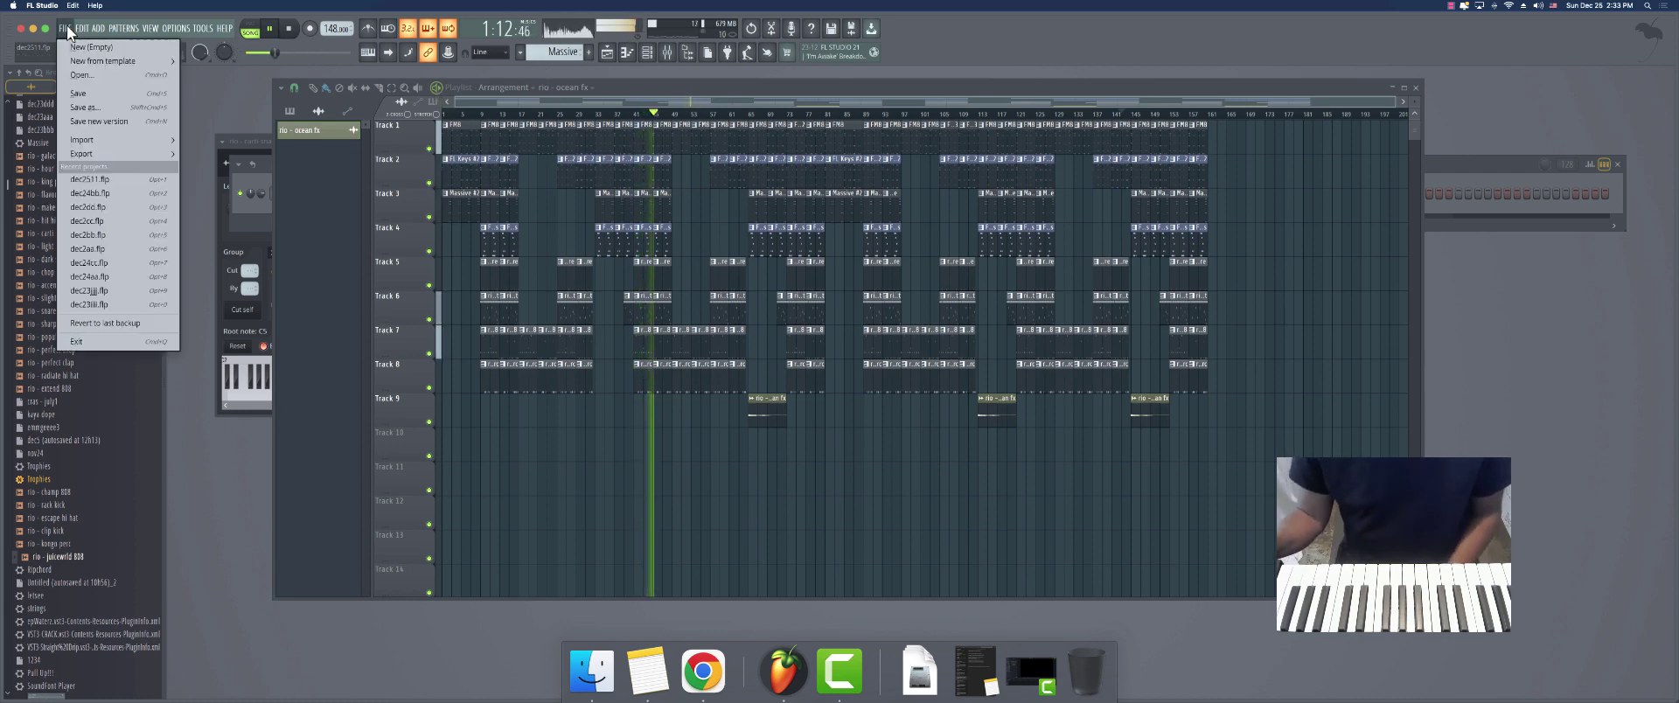
click(64, 27)
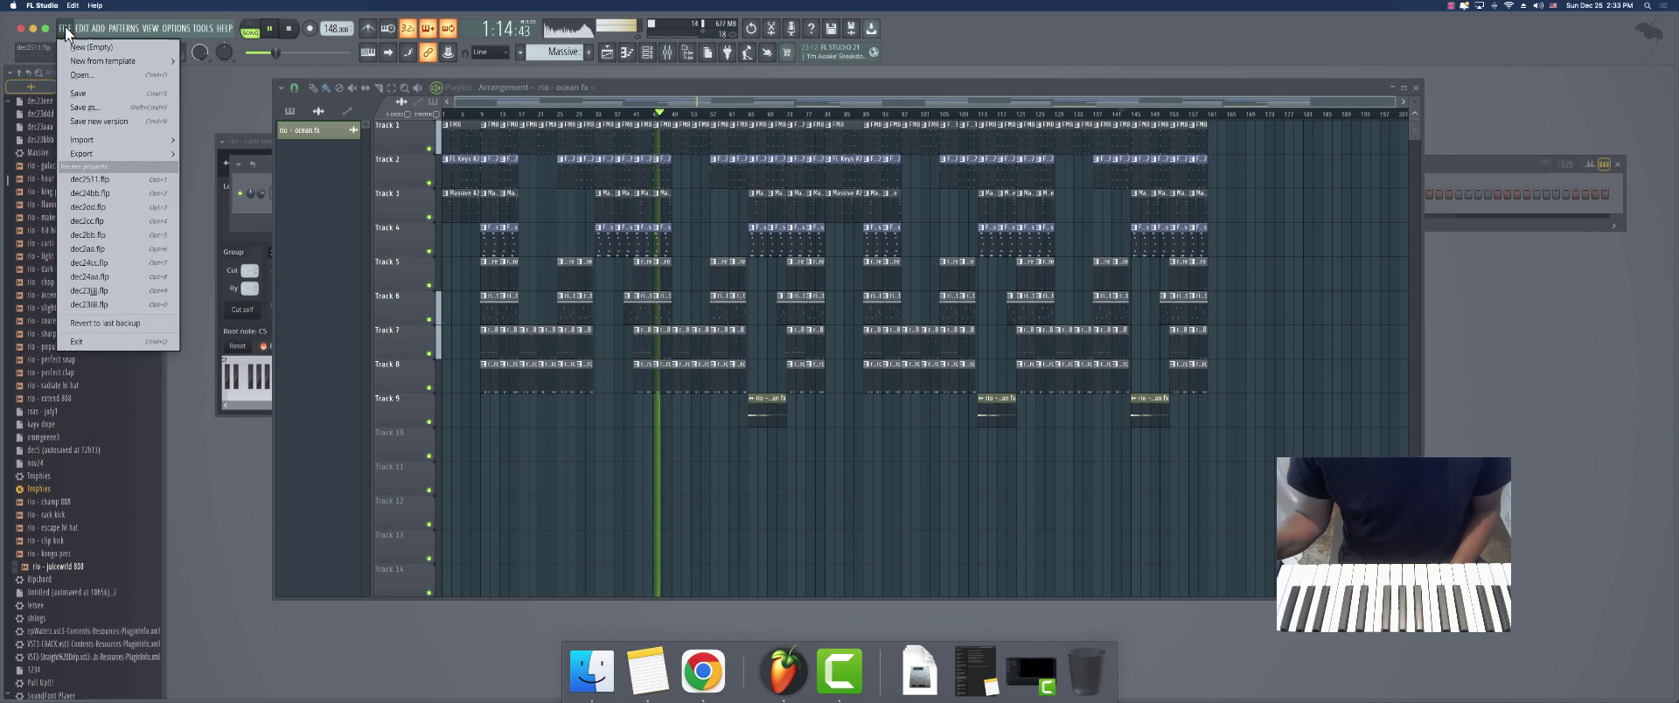
click(82, 101)
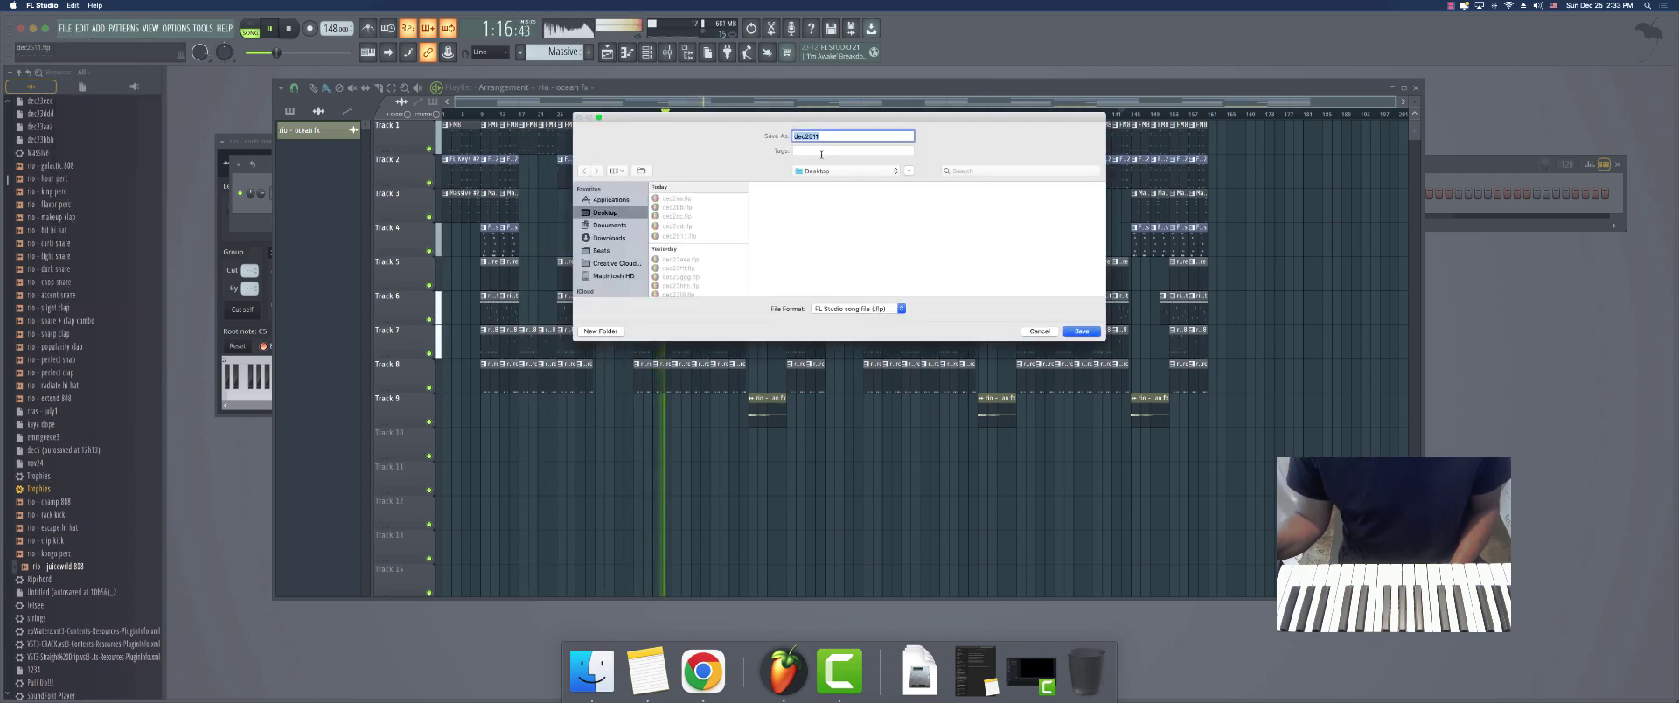
text(dec2512)
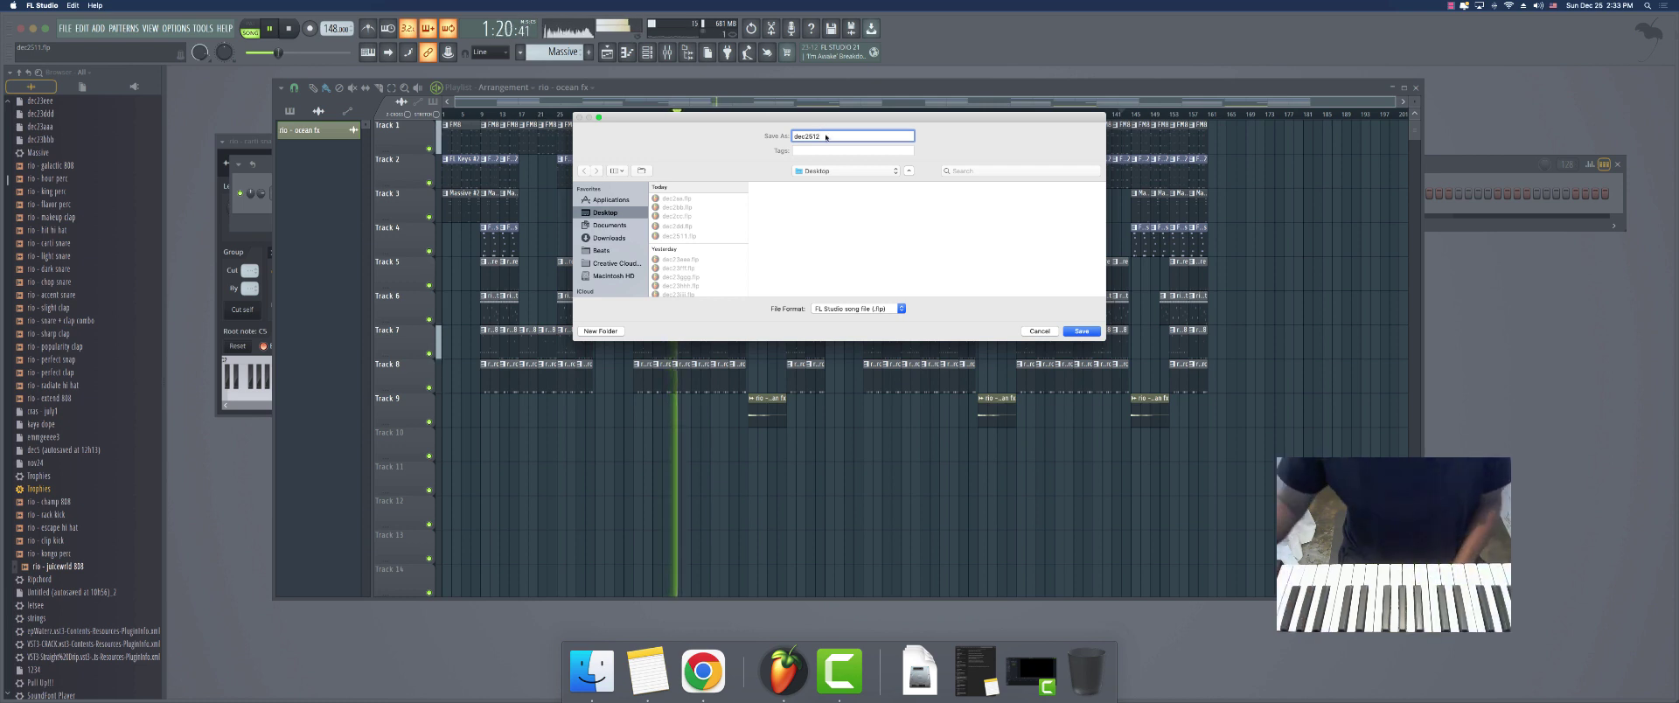
click(1039, 332)
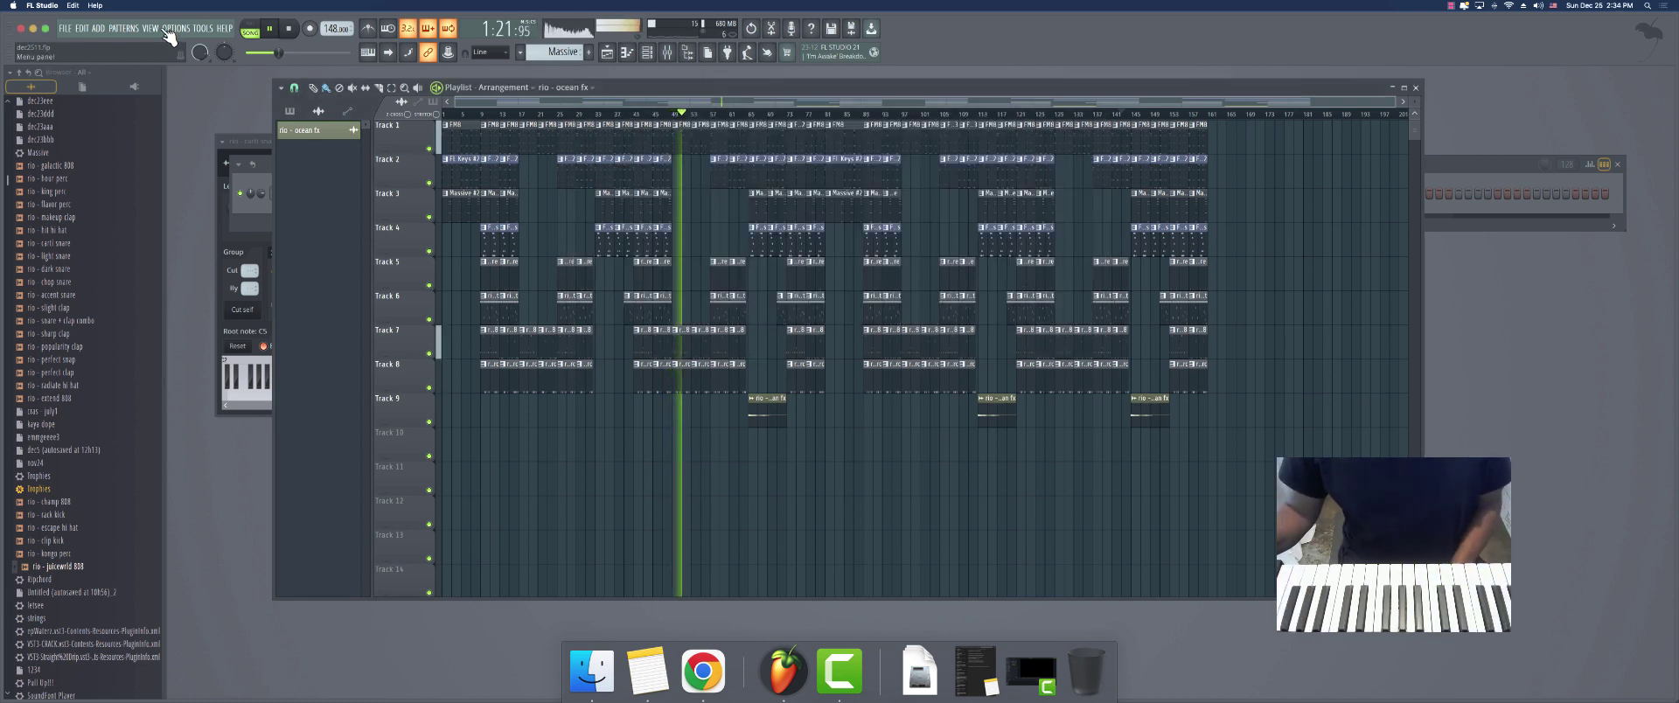
Save the current project, and also save it as a new FL Studio song file named dec2512 on the Desktop
click(68, 29)
click(83, 87)
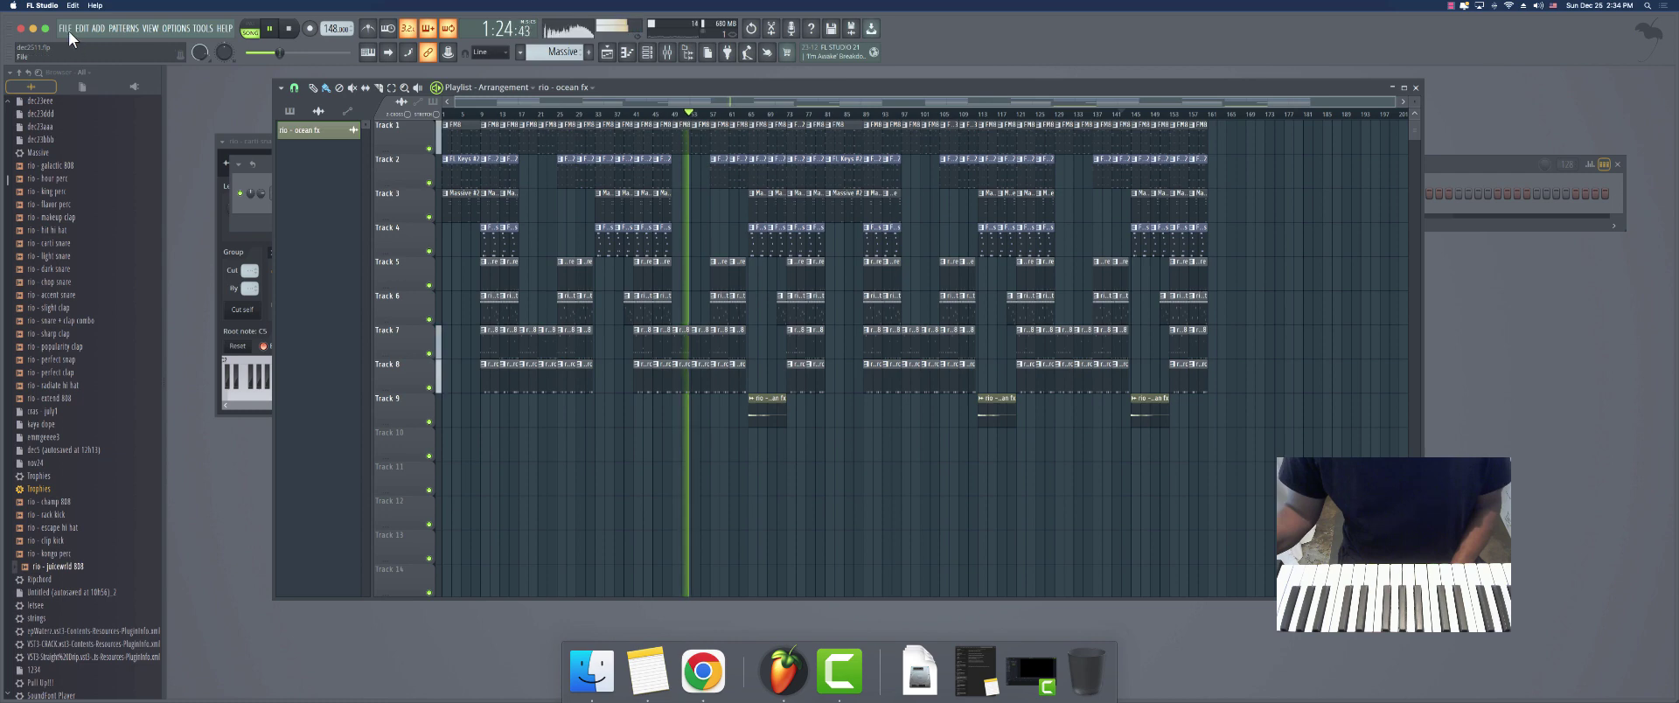
click(68, 30)
click(92, 108)
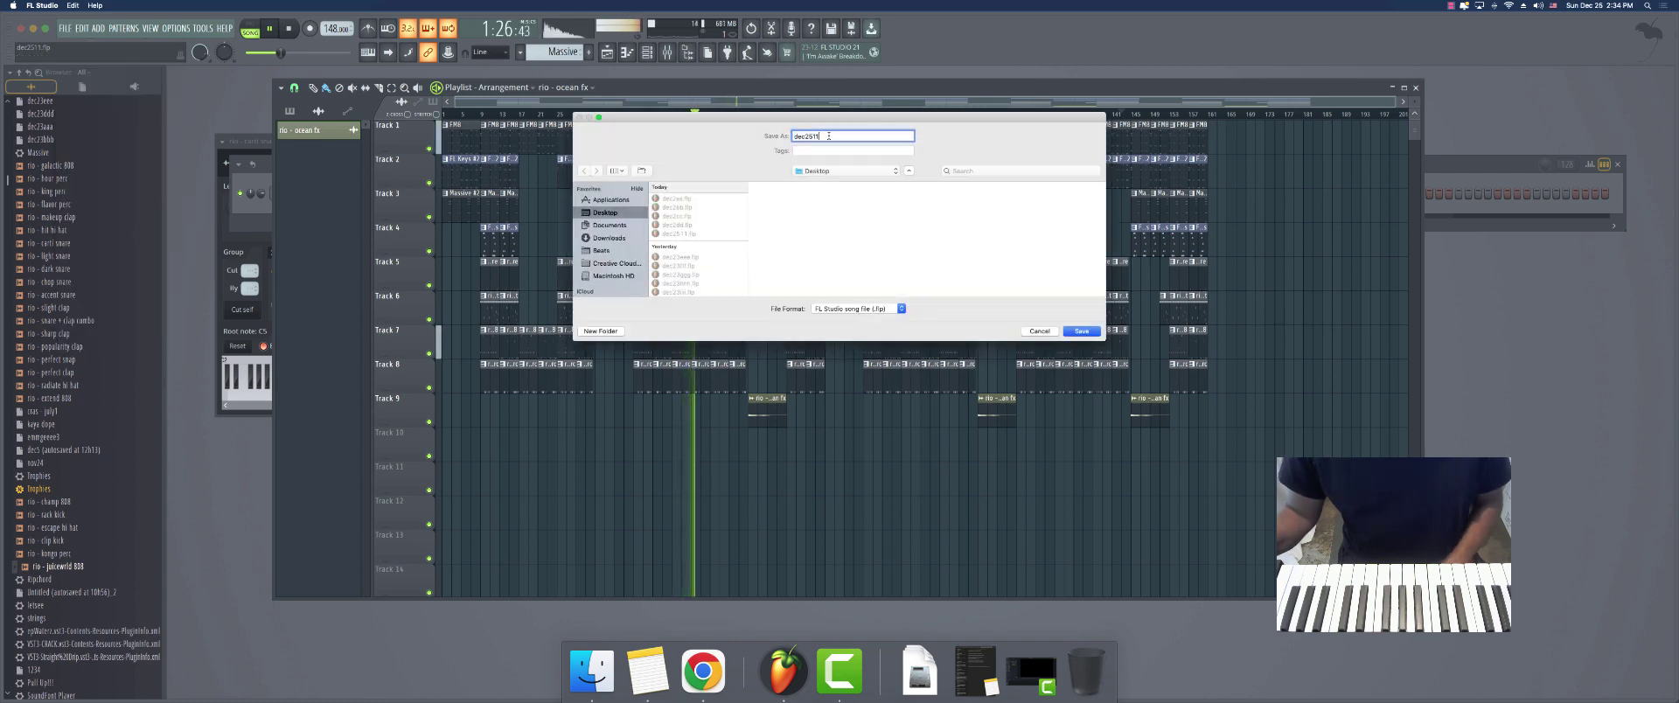
key(Return)
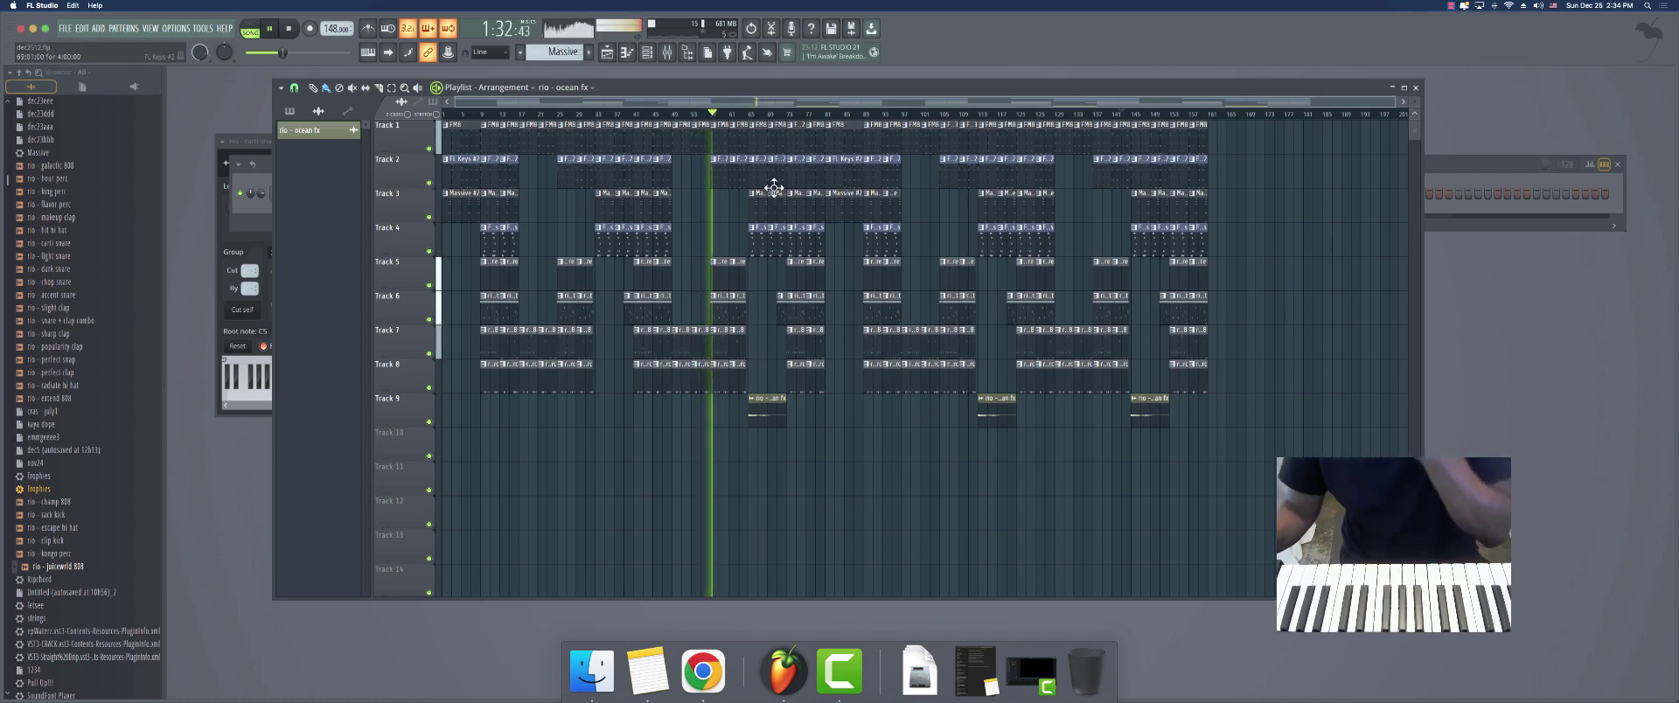
click(1451, 5)
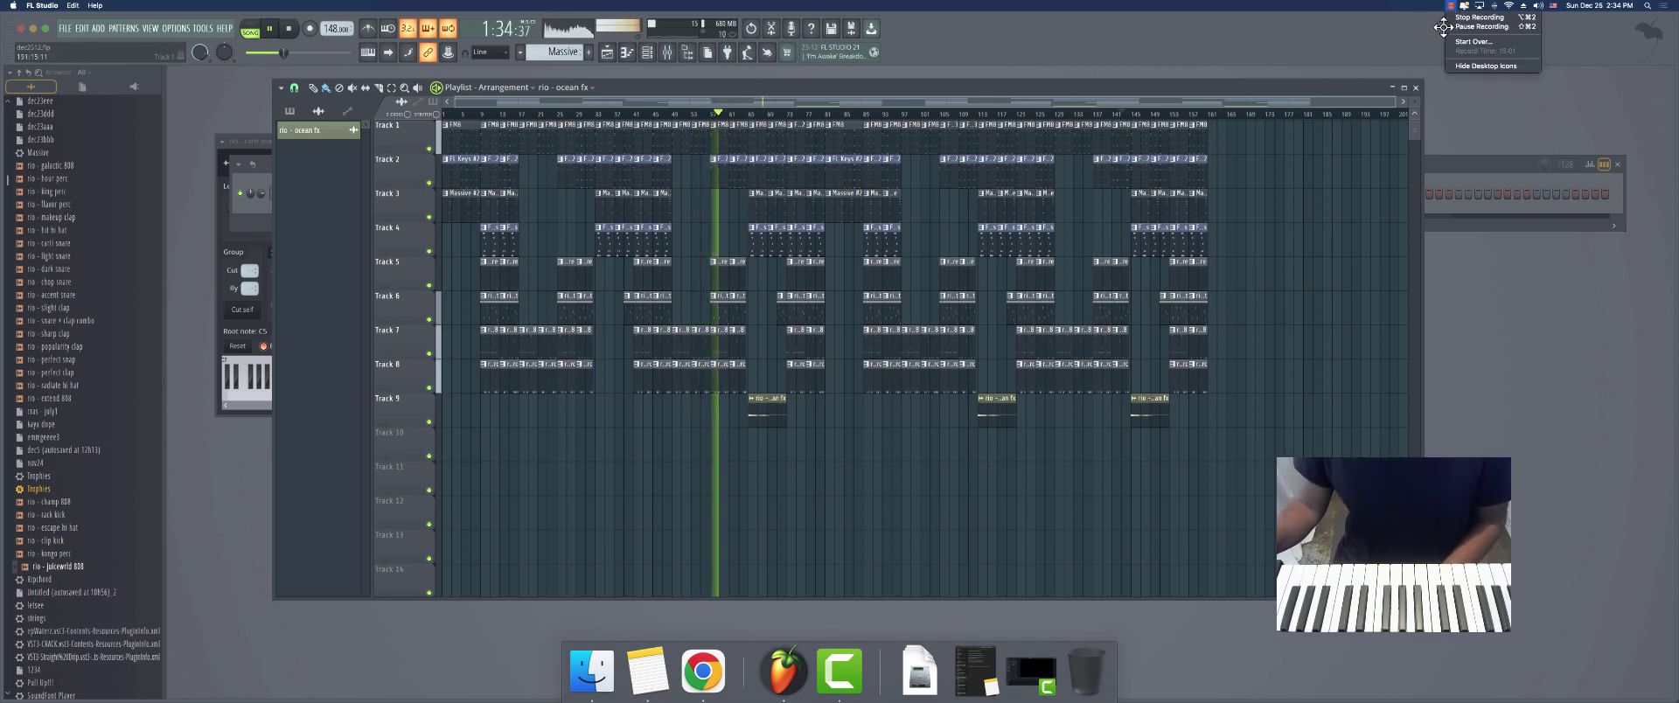